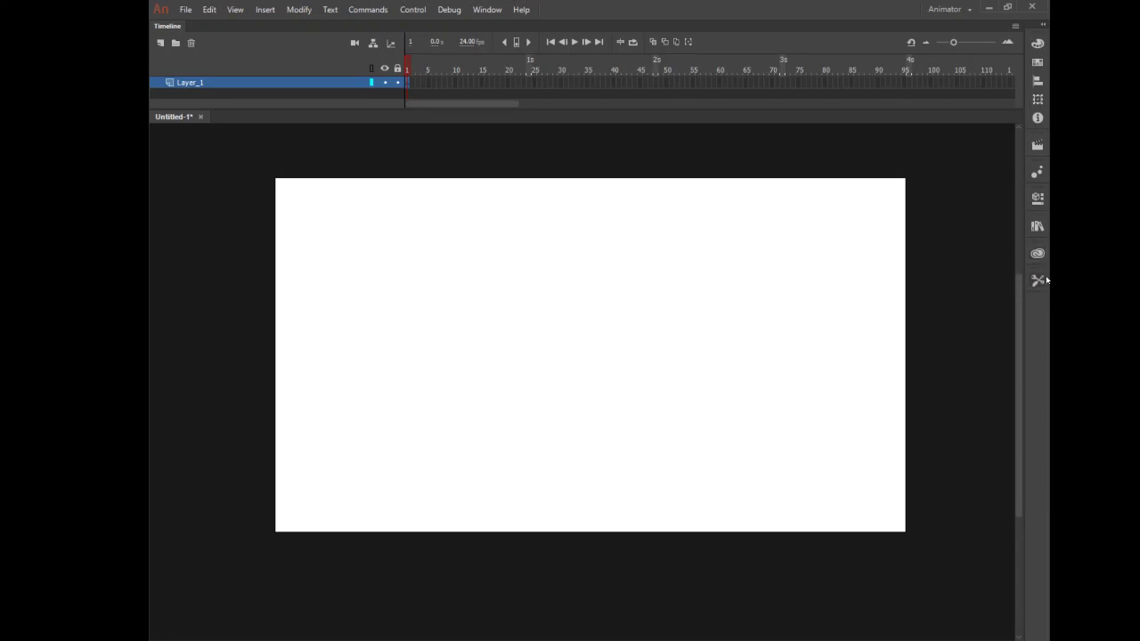
Step: Draw a loose freehand test scribble across the blank stage with the Pencil tool
click(1037, 280)
click(934, 327)
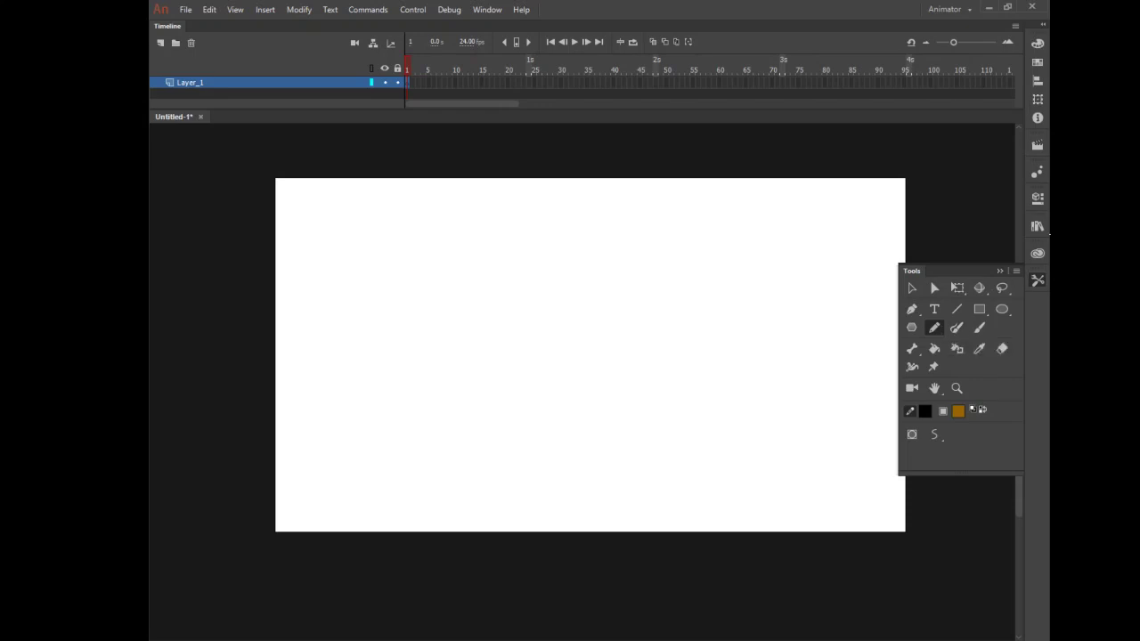
mouse_move(608, 246)
mouse_down()
mouse_move(736, 400)
mouse_move(656, 316)
mouse_move(564, 305)
mouse_move(766, 401)
mouse_move(771, 416)
mouse_up()
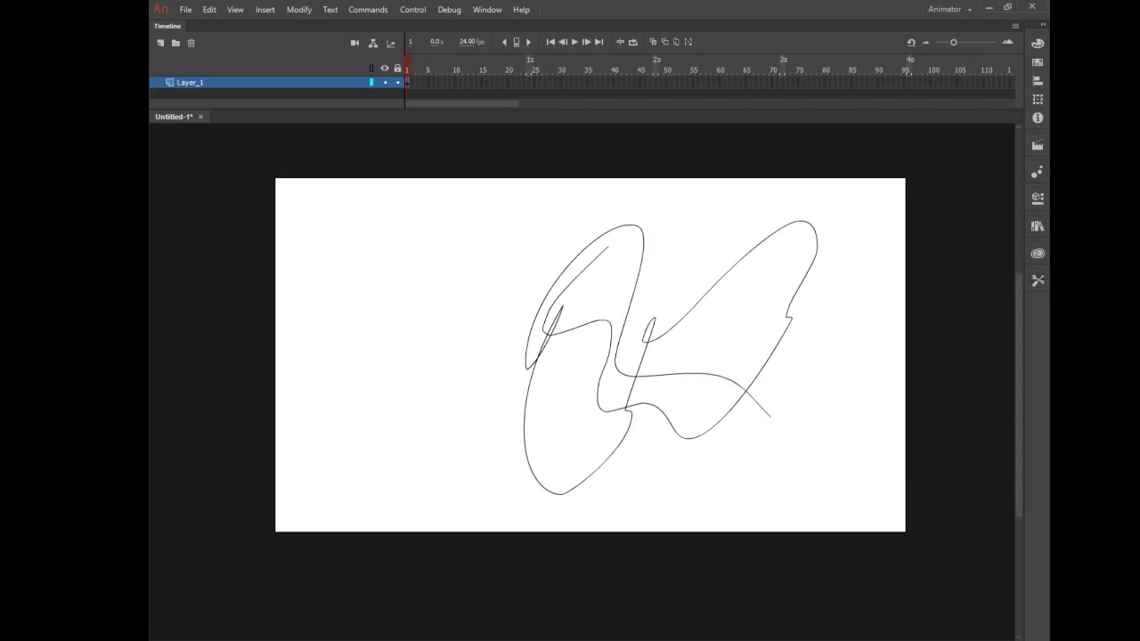
Step: Scale the whole scribble down around its centre with Free Transform and delete it
click(1038, 280)
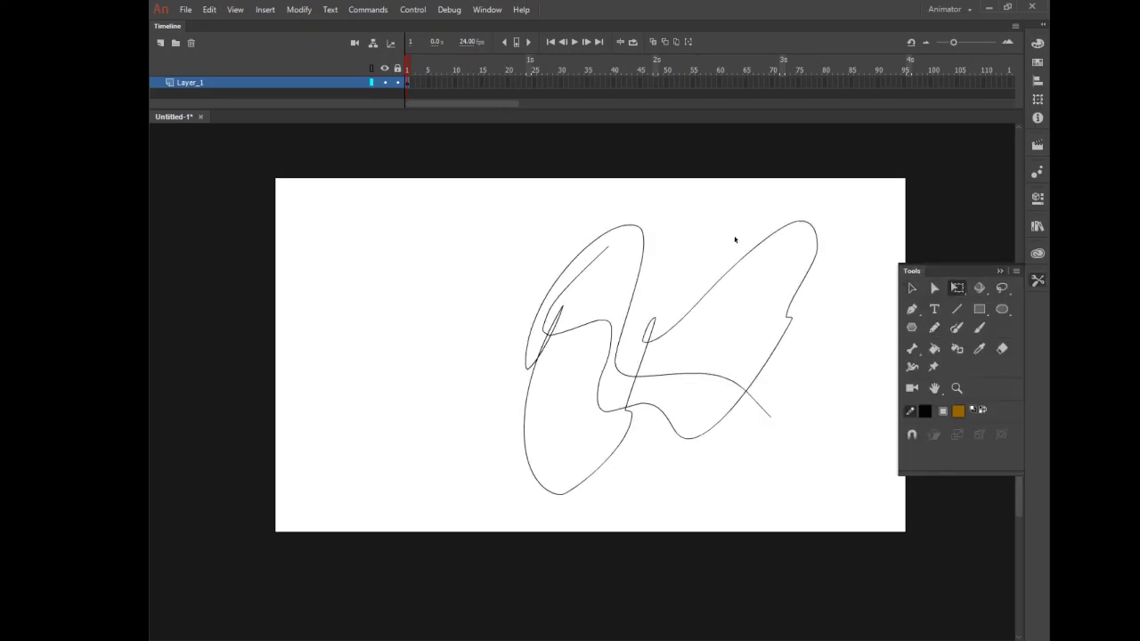
mouse_move(468, 145)
mouse_down()
mouse_move(629, 394)
mouse_move(883, 555)
mouse_up()
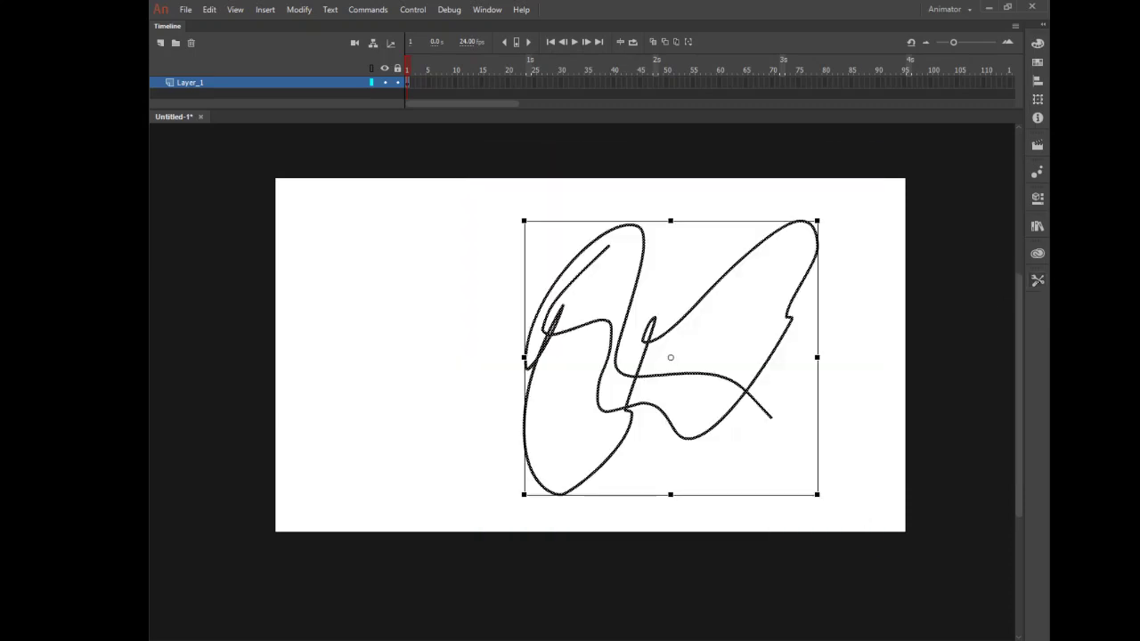
click(1037, 280)
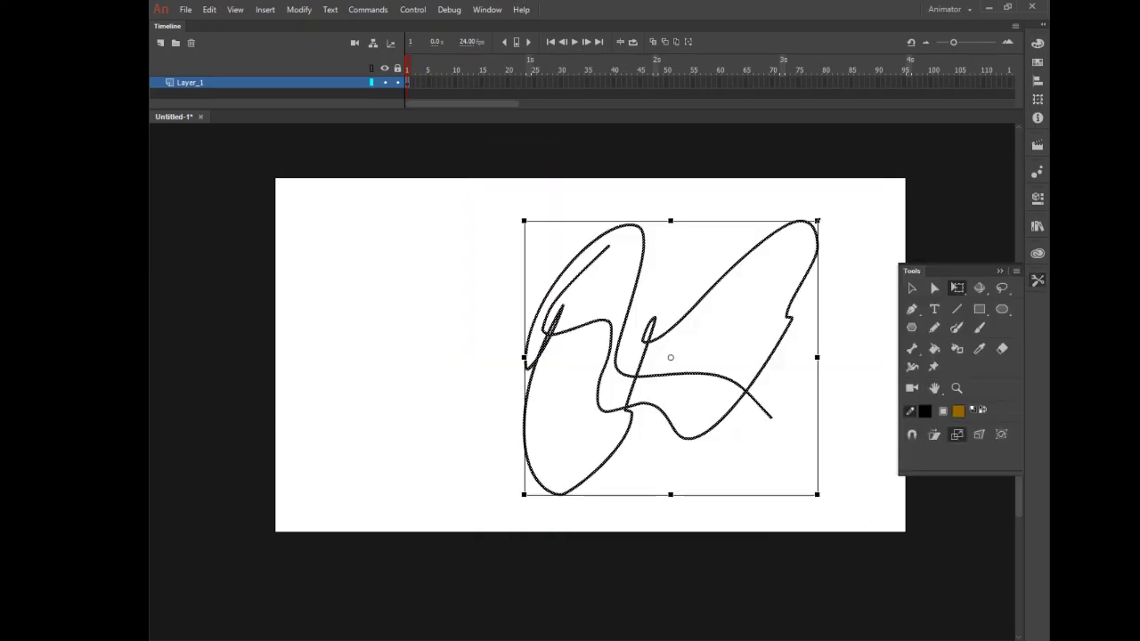
mouse_move(818, 221)
mouse_down()
mouse_move(701, 304)
mouse_move(945, 157)
mouse_move(798, 256)
mouse_up()
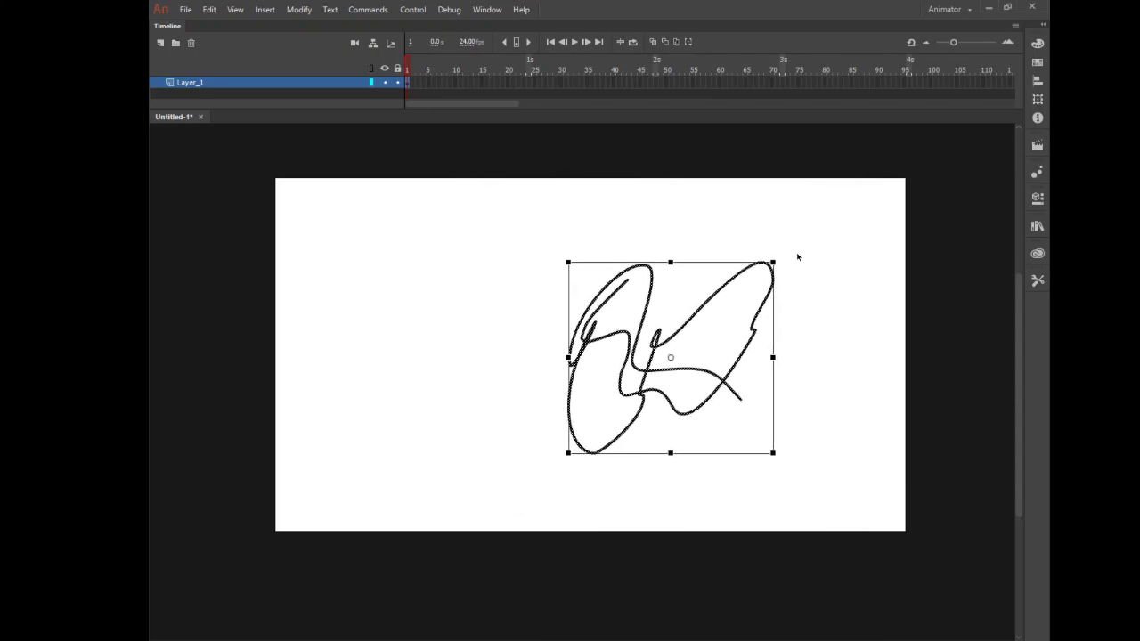
key(Delete)
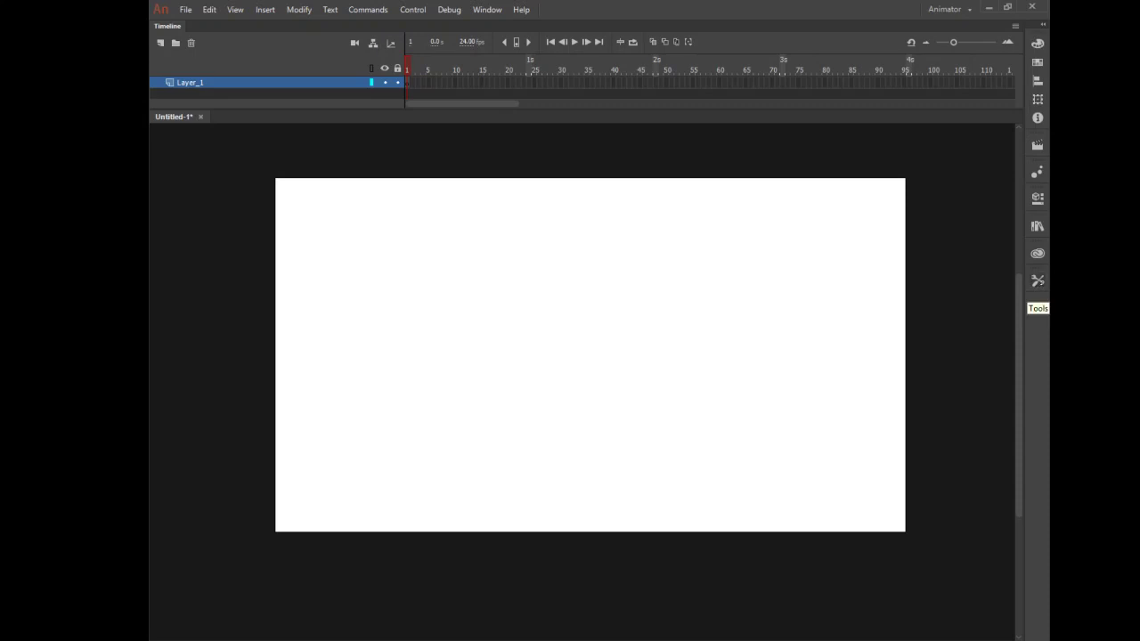
Step: Set the Pencil tool's drawing mode to Ink
click(1038, 281)
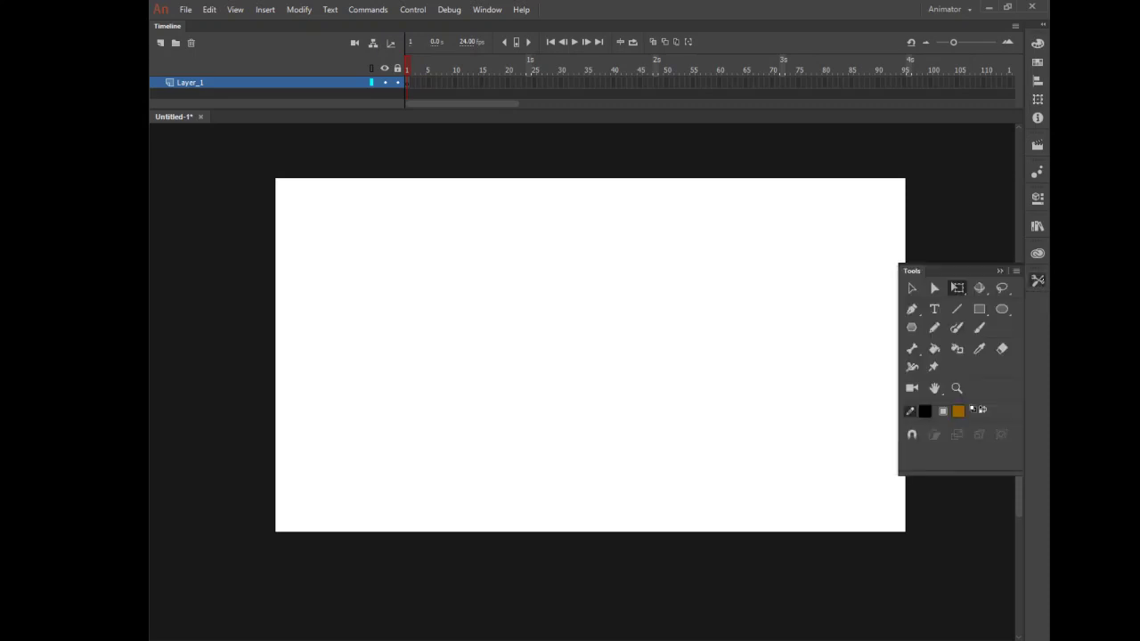
click(1039, 279)
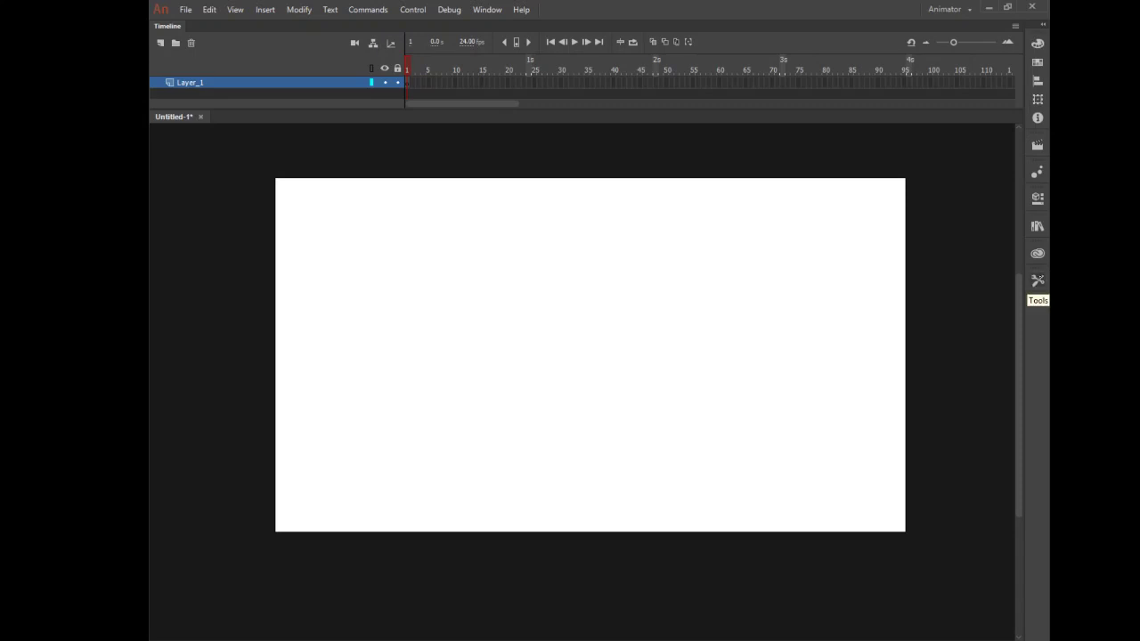
click(1038, 282)
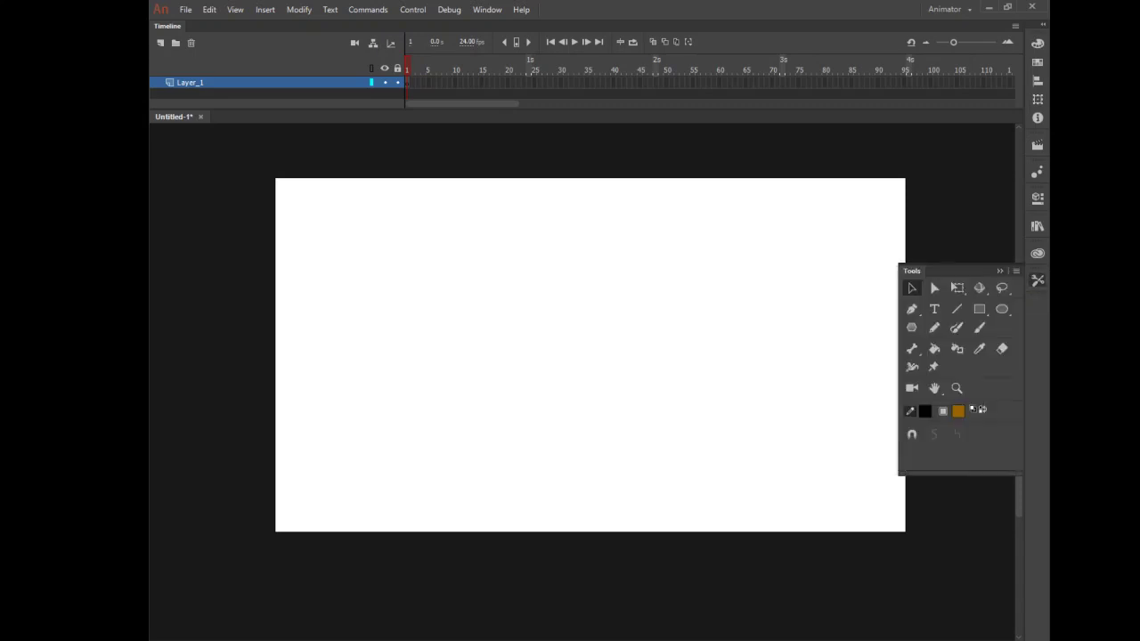
click(934, 326)
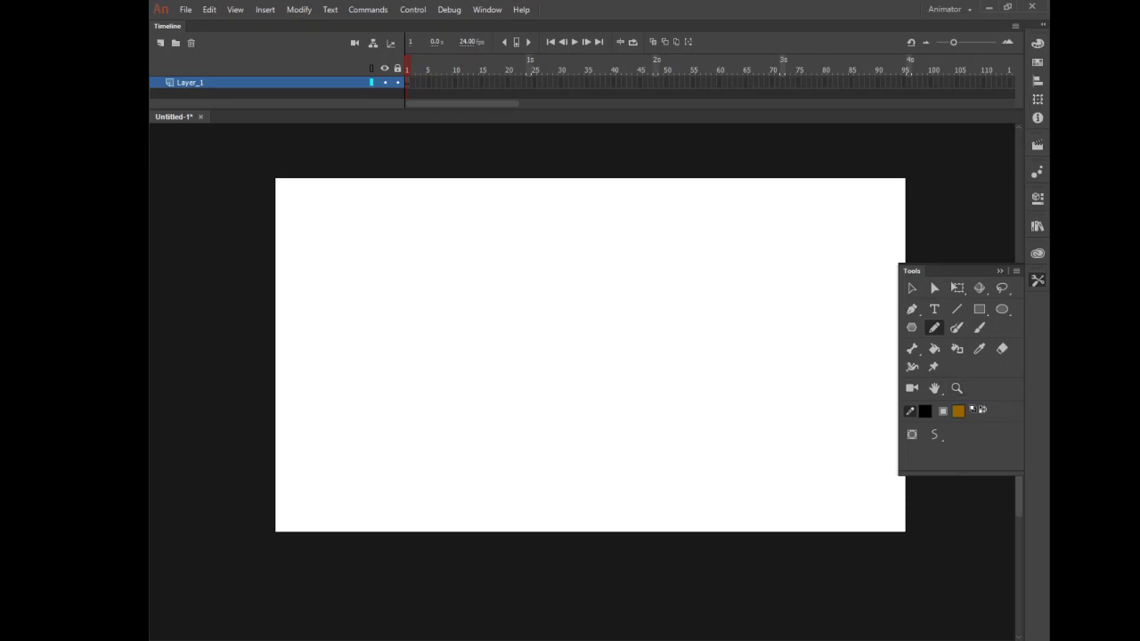
click(935, 434)
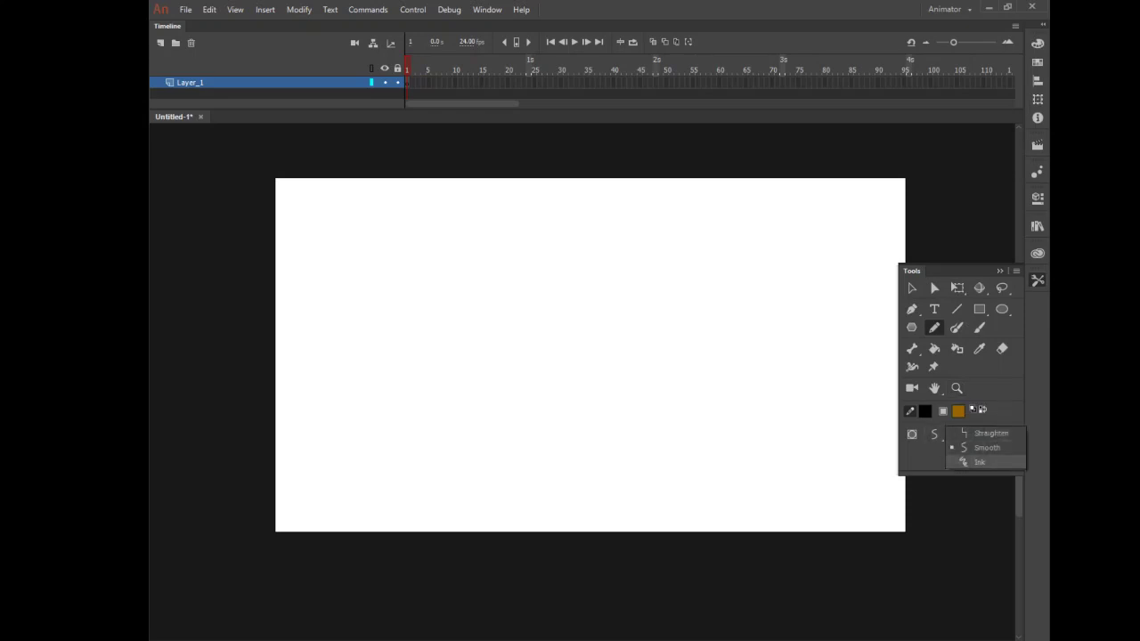
click(980, 462)
Step: Draw a rough oval test scribble in Ink mode and undo it
mouse_move(554, 296)
mouse_down()
mouse_move(539, 320)
mouse_move(553, 370)
mouse_move(599, 417)
mouse_move(652, 385)
mouse_move(645, 332)
mouse_move(560, 249)
mouse_move(548, 354)
mouse_move(571, 414)
mouse_move(630, 433)
mouse_move(652, 379)
mouse_move(625, 297)
mouse_move(557, 250)
mouse_move(536, 290)
mouse_move(549, 393)
mouse_move(585, 429)
mouse_move(665, 368)
mouse_move(628, 279)
mouse_move(572, 255)
mouse_move(523, 270)
mouse_move(531, 366)
mouse_move(607, 465)
mouse_up()
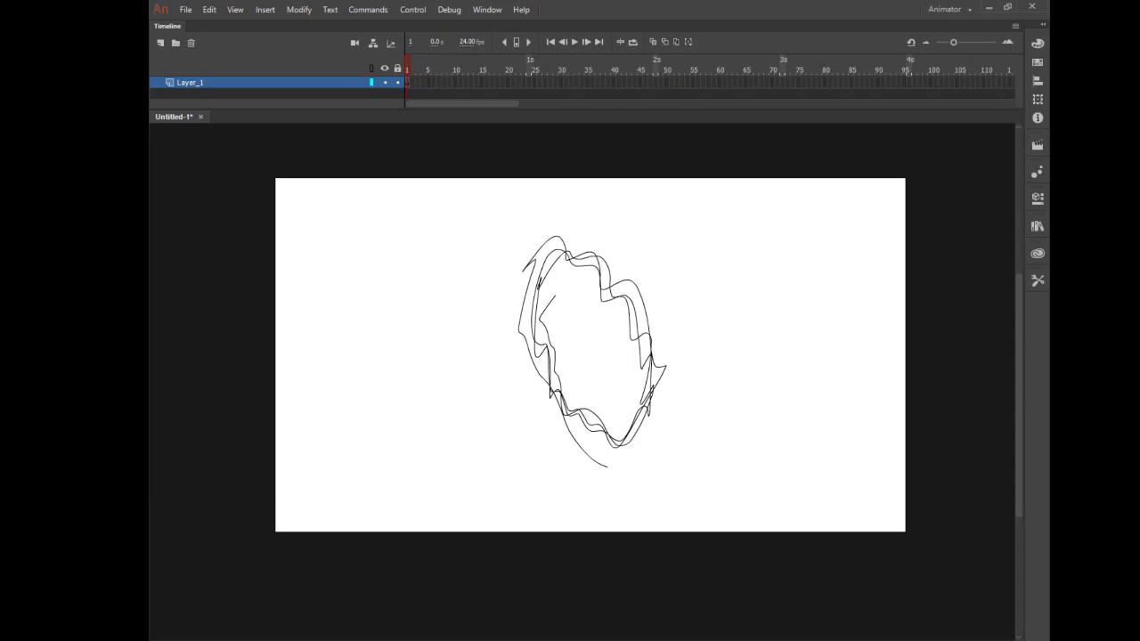
key(ctrl+z)
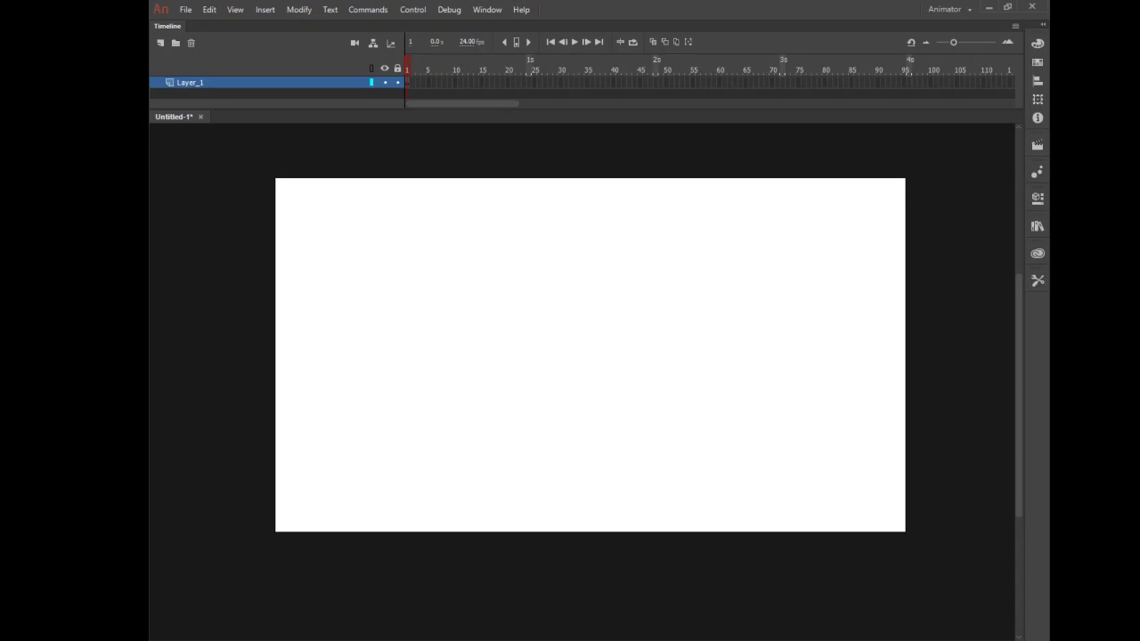
Step: Toggle the Snap to Guides option for the stage
right_click(678, 356)
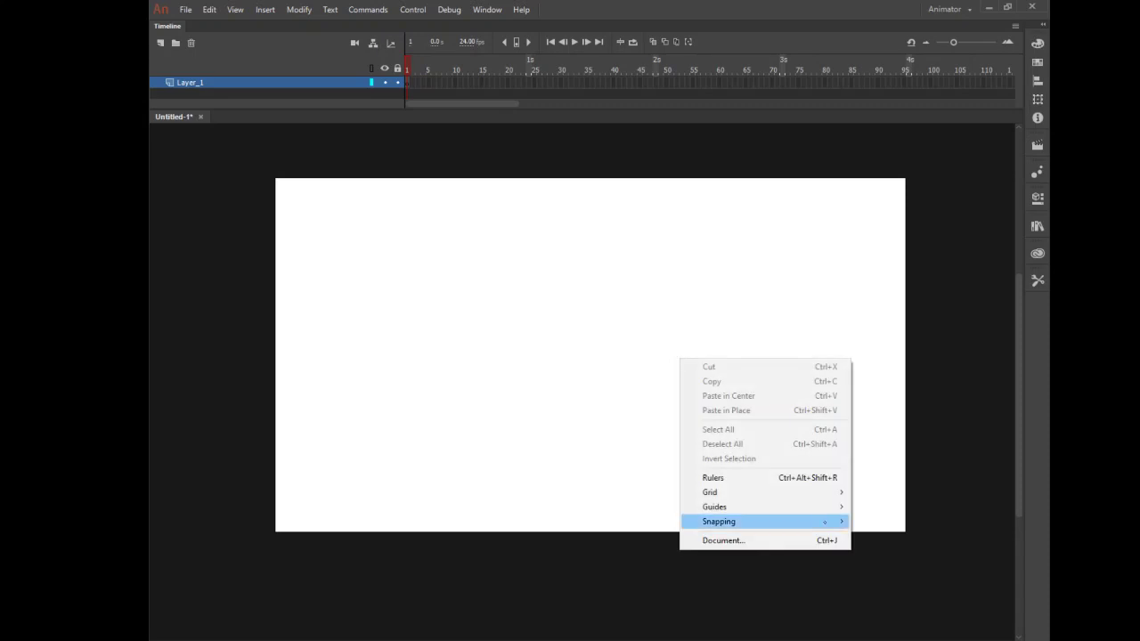
mouse_move(833, 525)
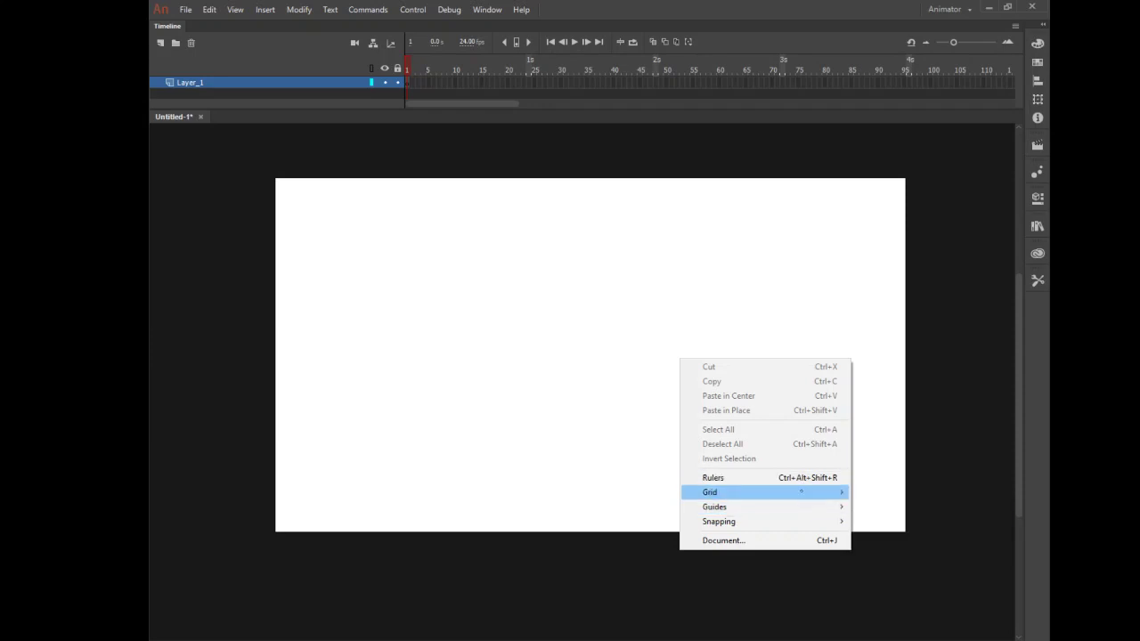
mouse_move(803, 493)
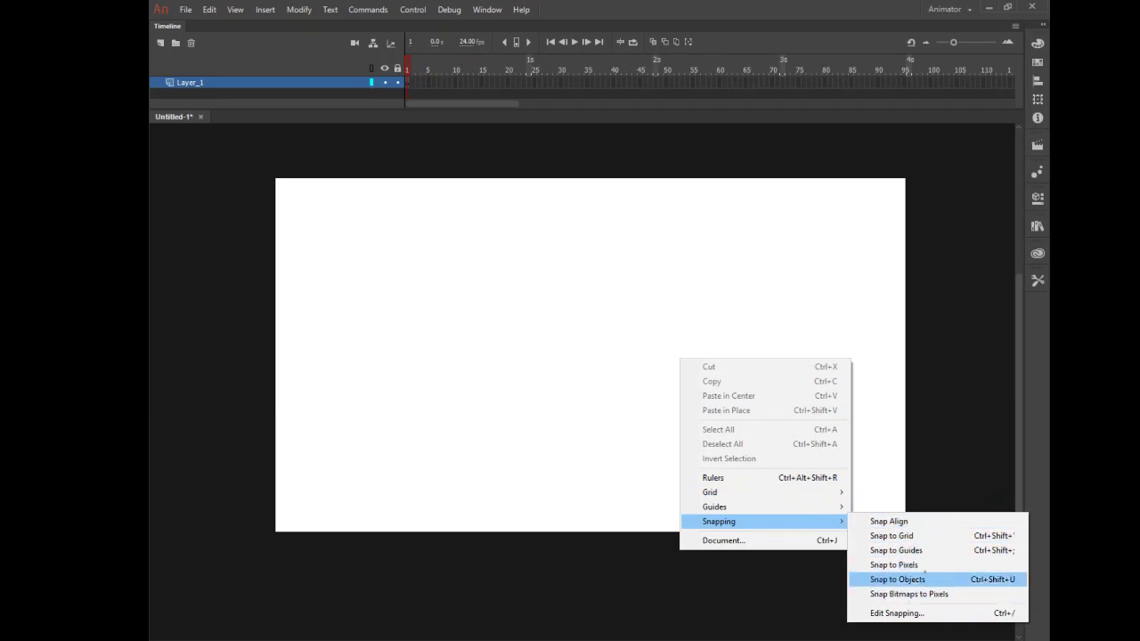
click(896, 550)
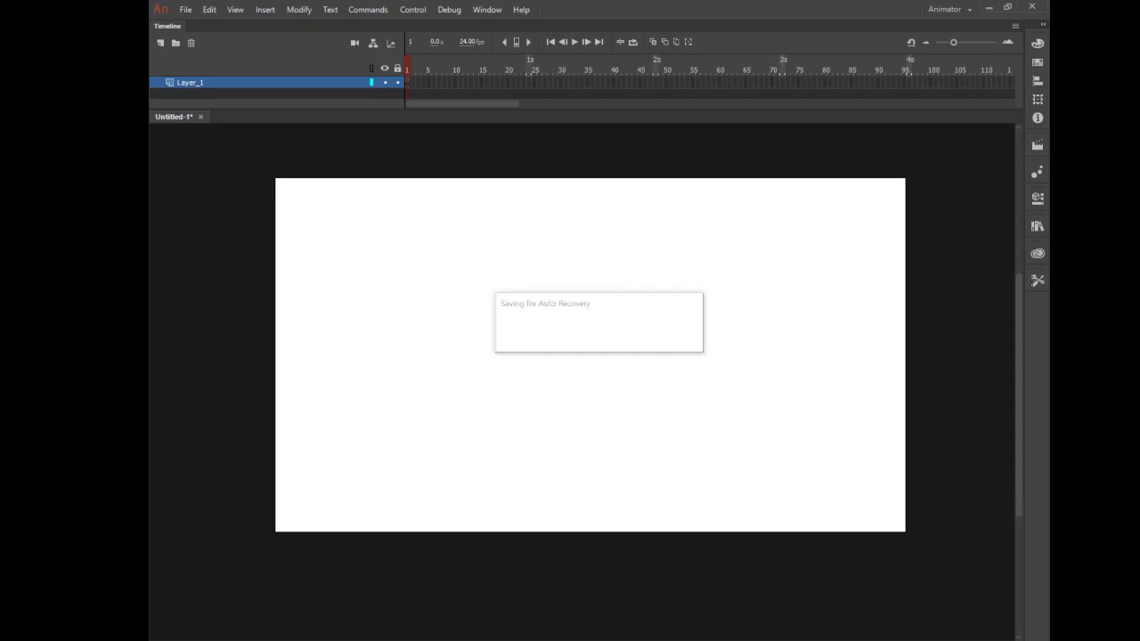
Step: Sketch a man's head outline right of the stage's centre with the Pencil, including cranium, brow notch, jaw, flat chin and ear
click(1037, 281)
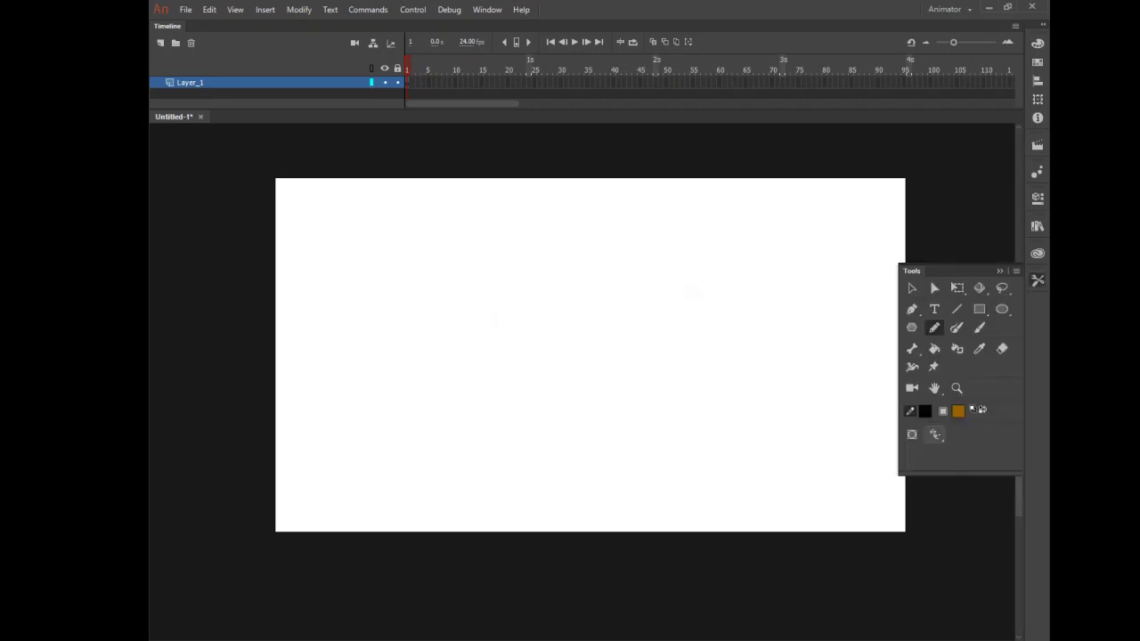
click(935, 435)
click(1038, 280)
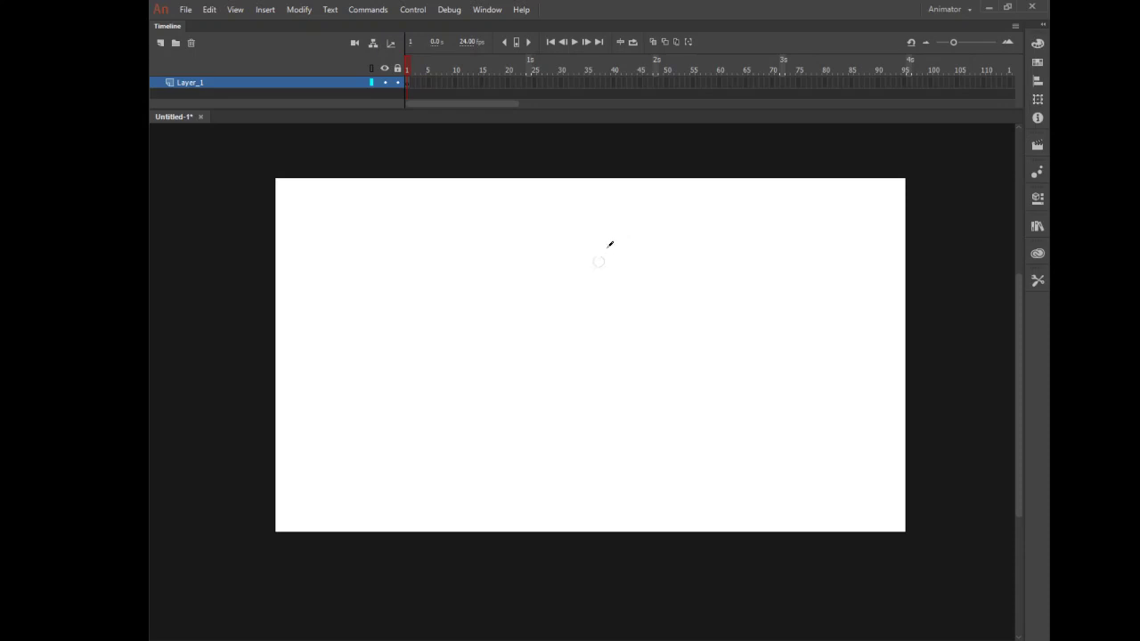
mouse_move(611, 241)
mouse_down()
mouse_move(598, 294)
mouse_move(630, 347)
mouse_up()
mouse_move(597, 276)
mouse_down()
mouse_move(661, 453)
mouse_move(720, 455)
mouse_move(742, 386)
mouse_move(771, 353)
mouse_move(660, 222)
mouse_up()
mouse_move(607, 252)
mouse_down()
mouse_move(668, 221)
mouse_move(727, 227)
mouse_move(758, 316)
mouse_up()
mouse_move(739, 259)
mouse_down()
mouse_move(760, 350)
mouse_move(743, 244)
mouse_move(707, 213)
mouse_move(641, 223)
mouse_up()
mouse_move(746, 303)
mouse_down()
mouse_move(755, 278)
mouse_move(760, 335)
mouse_move(746, 304)
mouse_move(756, 345)
mouse_move(770, 335)
mouse_up()
drag(743, 315, 759, 369)
drag(611, 242, 664, 215)
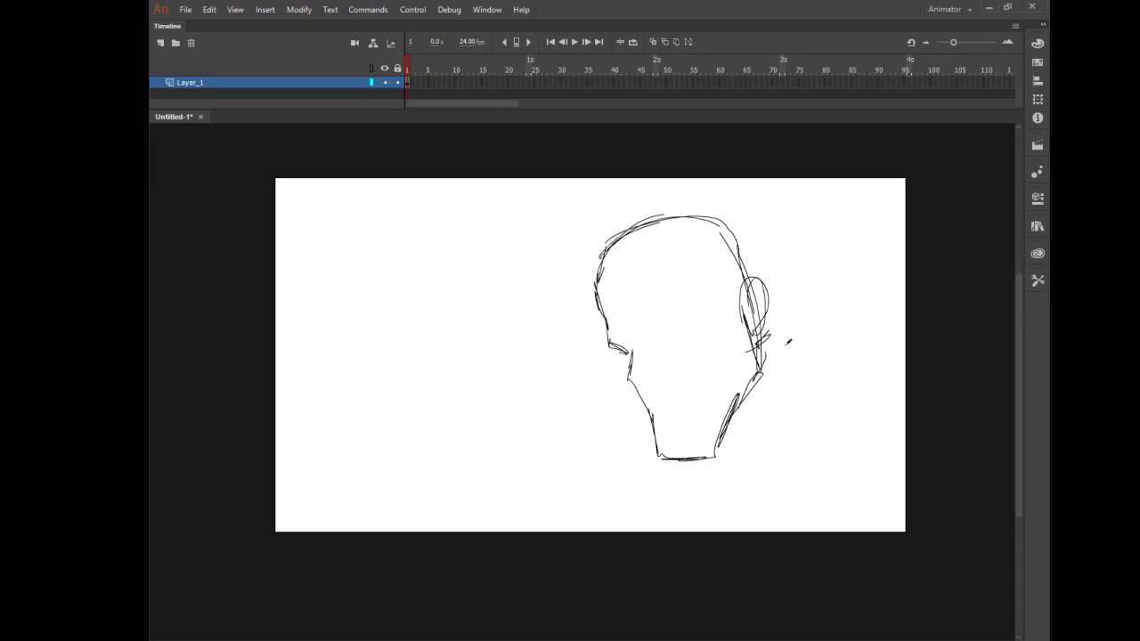
Step: Sketch the neck, collar marks and the sloping shoulder line below and behind the head
mouse_move(768, 326)
mouse_down()
mouse_move(795, 397)
mouse_move(778, 467)
mouse_move(766, 469)
mouse_up()
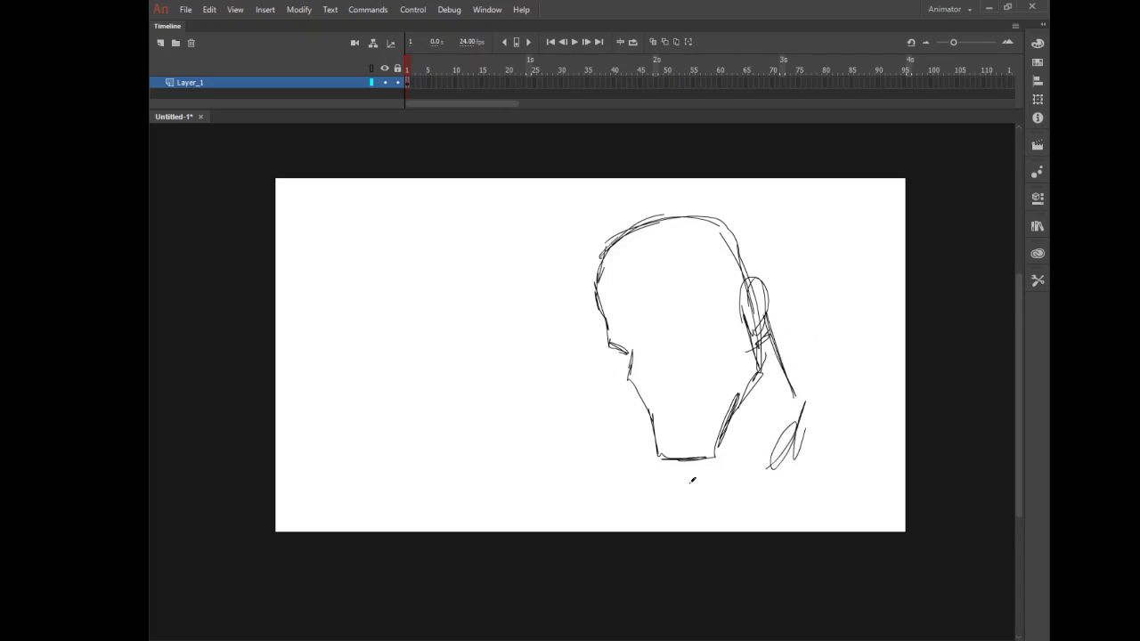
drag(686, 468, 718, 501)
drag(654, 438, 616, 476)
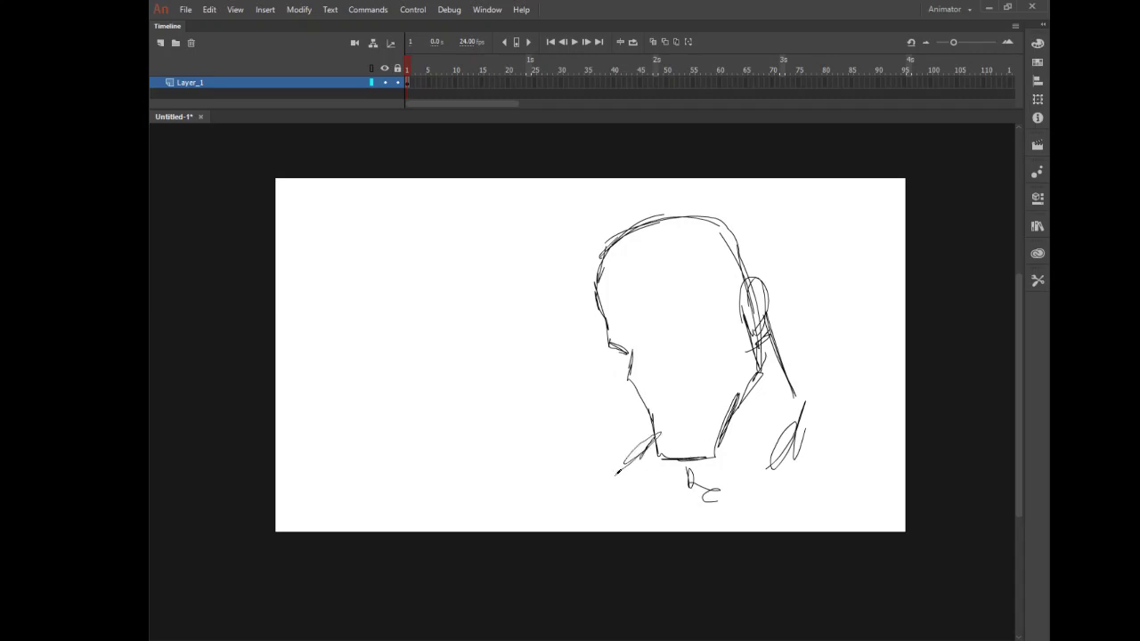
drag(786, 378, 864, 398)
drag(785, 378, 824, 385)
drag(884, 455, 905, 420)
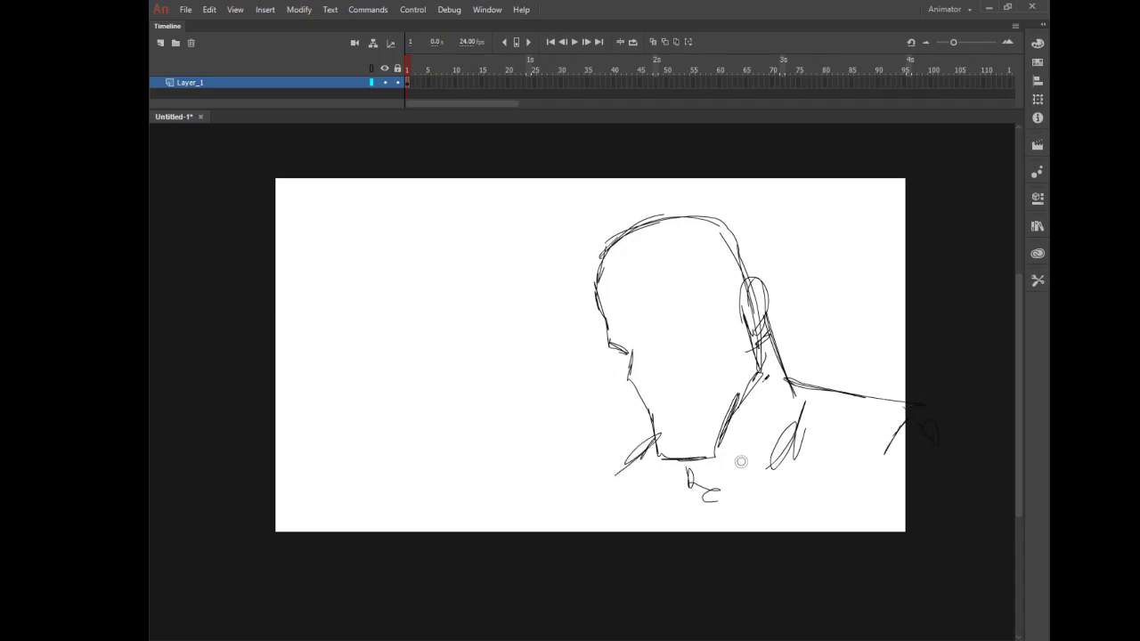
drag(768, 378, 716, 490)
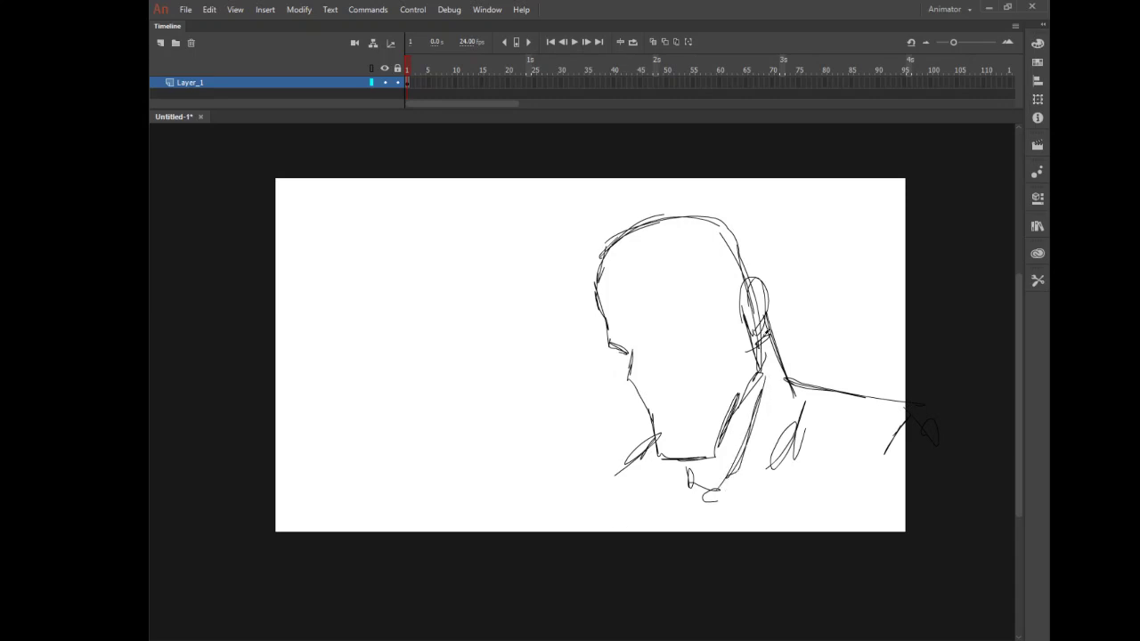
drag(762, 330, 778, 454)
drag(715, 483, 724, 496)
Step: Draw the angled eyebrow and narrowed eye on the side of the face nearer the ear with the Pencil
click(1037, 279)
click(935, 435)
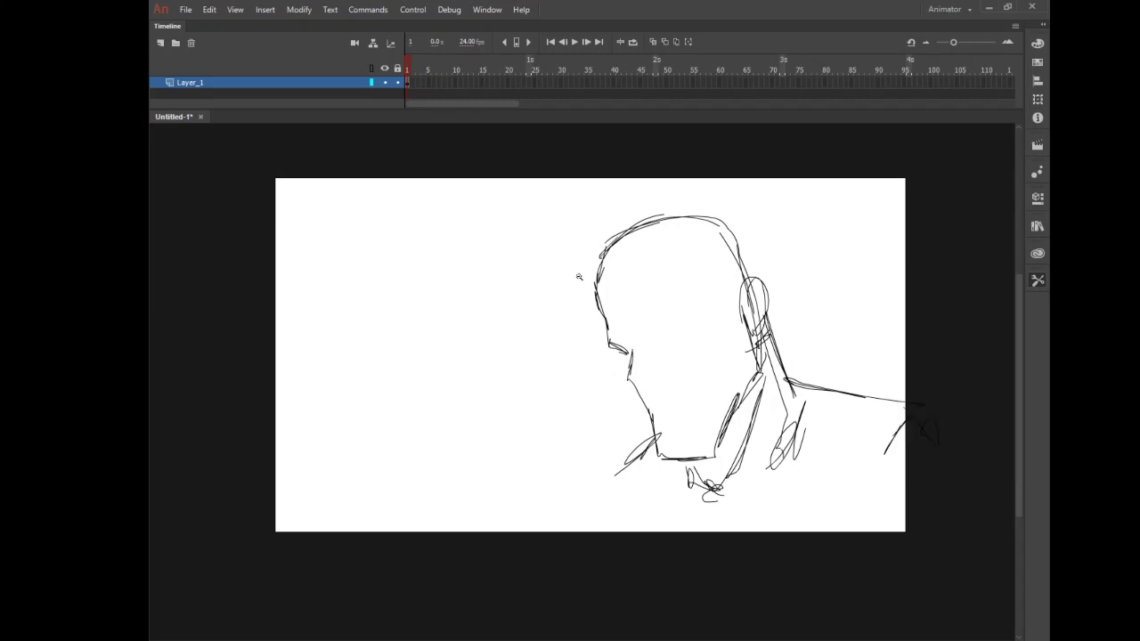
click(796, 503)
click(1033, 280)
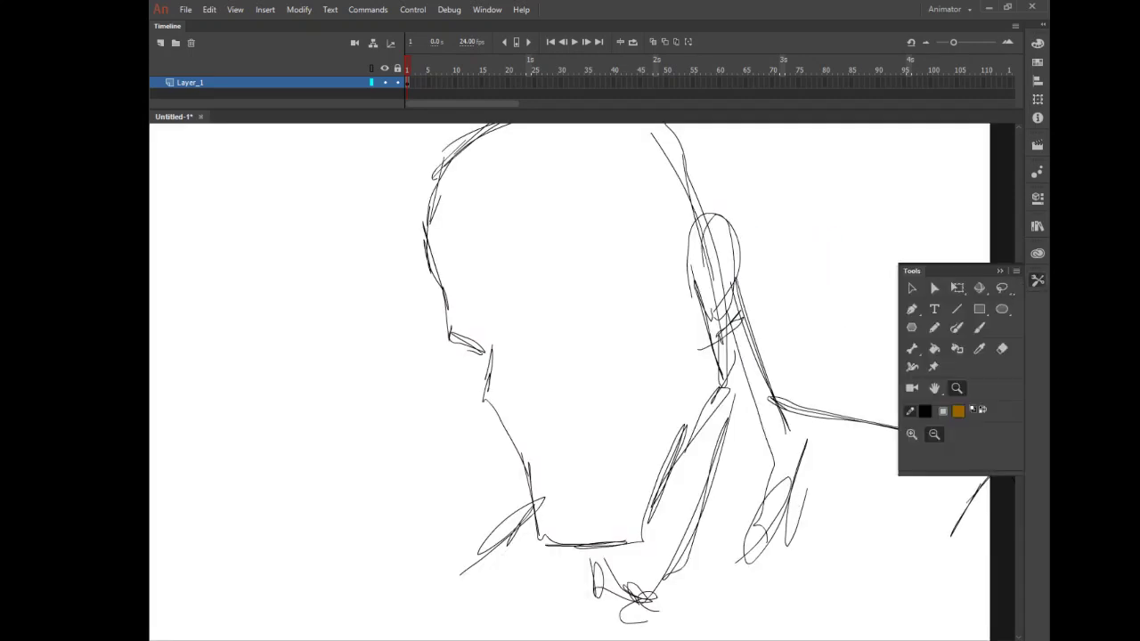
click(935, 328)
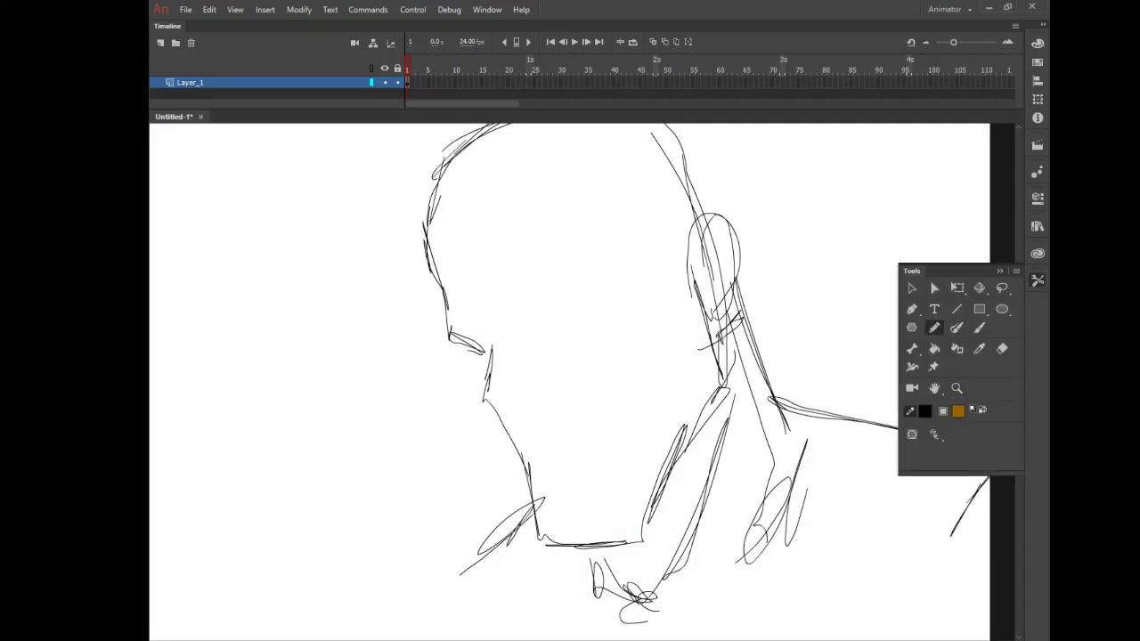
click(1034, 281)
mouse_move(555, 305)
mouse_down()
mouse_move(552, 317)
mouse_move(609, 256)
mouse_move(635, 260)
mouse_move(600, 259)
mouse_move(633, 273)
mouse_up()
drag(563, 313, 619, 275)
drag(557, 317, 628, 274)
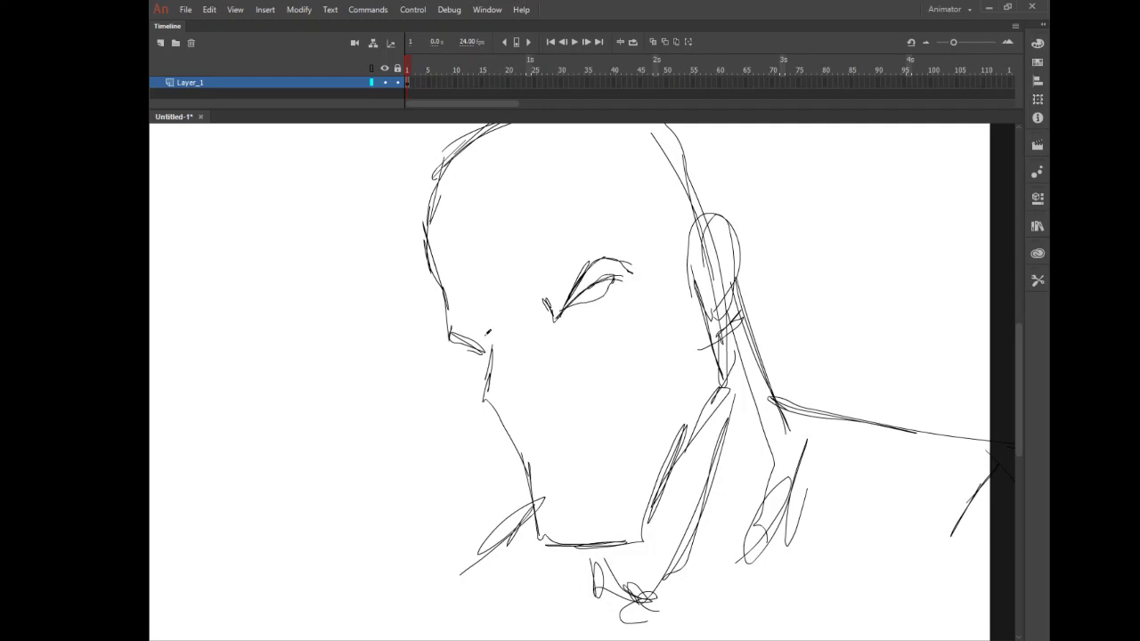
Step: Draw the far eye and the nose with its nostril, and add lower-lid strokes under the near eye
mouse_move(452, 333)
mouse_down()
mouse_move(510, 340)
mouse_move(475, 344)
mouse_up()
mouse_move(476, 344)
mouse_down()
mouse_move(529, 355)
mouse_move(534, 406)
mouse_up()
mouse_move(520, 334)
mouse_down()
mouse_move(534, 428)
mouse_move(531, 385)
mouse_up()
drag(527, 426, 570, 435)
mouse_move(524, 379)
mouse_down()
mouse_move(535, 433)
mouse_move(577, 431)
mouse_move(588, 396)
mouse_up()
mouse_move(520, 340)
mouse_down()
mouse_move(489, 371)
mouse_move(534, 412)
mouse_up()
drag(557, 318, 588, 318)
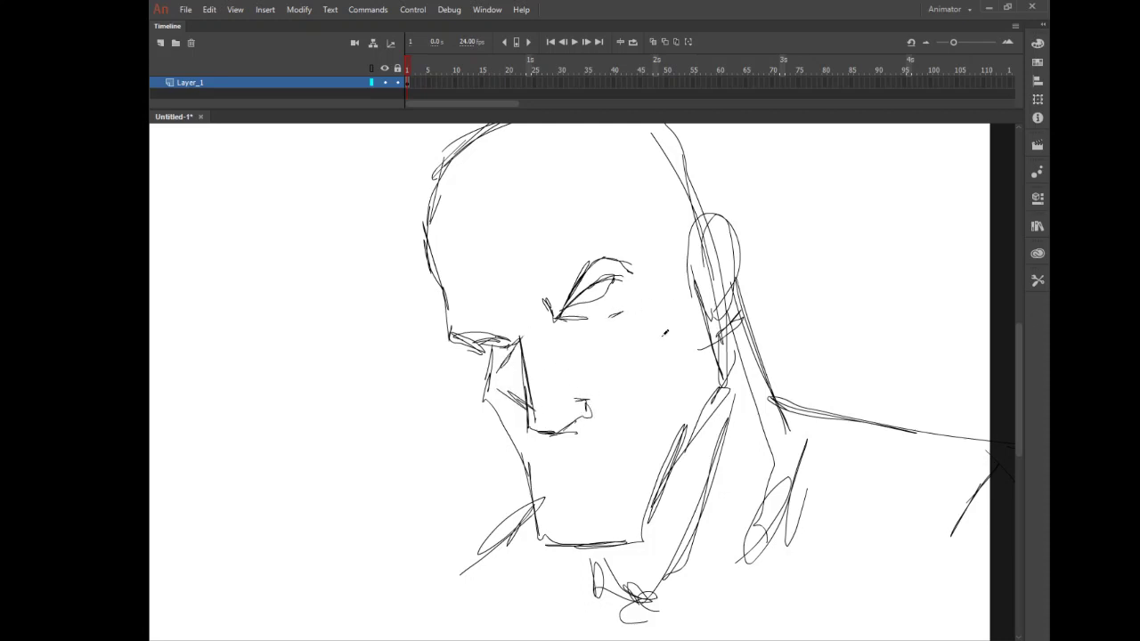
Step: Hatch the cheekbone and reinforce the far cheek contour and the jawline up to the ear
drag(664, 304, 656, 367)
mouse_move(482, 350)
mouse_down()
mouse_move(477, 387)
mouse_move(524, 469)
mouse_move(539, 533)
mouse_up()
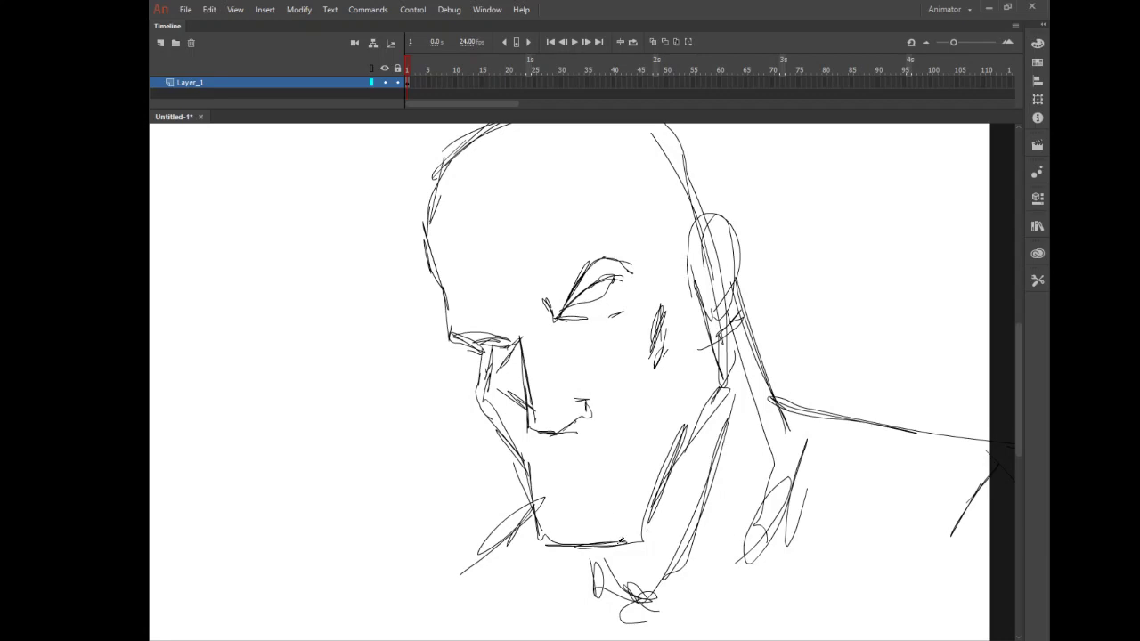
drag(622, 543, 656, 525)
drag(649, 529, 676, 480)
drag(699, 439, 718, 421)
drag(718, 409, 736, 394)
Step: Refine the ear's rim and inner folds, and draw the lips below the nose
mouse_move(682, 252)
mouse_down()
mouse_move(738, 285)
mouse_move(729, 318)
mouse_move(701, 262)
mouse_move(711, 233)
mouse_up()
mouse_move(697, 276)
mouse_down()
mouse_move(730, 217)
mouse_move(717, 238)
mouse_move(731, 276)
mouse_move(718, 312)
mouse_up()
drag(710, 317, 727, 246)
mouse_move(554, 472)
mouse_down()
mouse_move(626, 455)
mouse_move(554, 472)
mouse_move(587, 445)
mouse_move(629, 443)
mouse_move(576, 458)
mouse_up()
mouse_move(552, 471)
mouse_down()
mouse_move(597, 471)
mouse_move(563, 489)
mouse_up()
drag(561, 490, 611, 481)
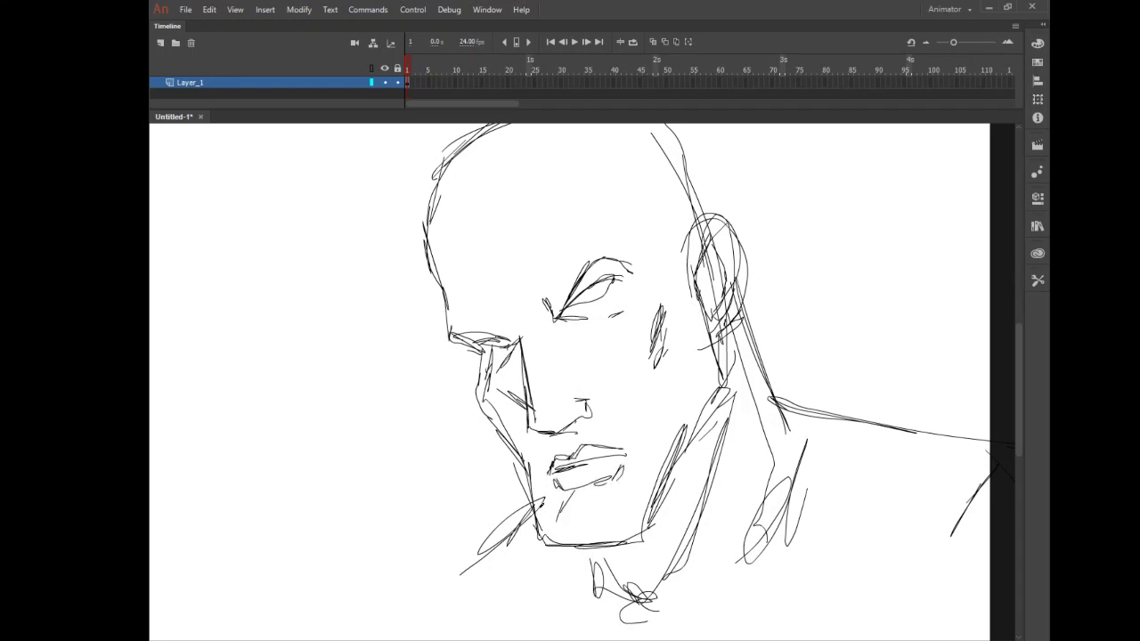
Step: Strengthen the chin contour and add frown lines between the brows and strokes along the nose bridge
mouse_move(522, 470)
mouse_down()
mouse_move(543, 536)
mouse_move(634, 534)
mouse_up()
mouse_move(516, 335)
mouse_down()
mouse_move(549, 327)
mouse_move(562, 369)
mouse_up()
mouse_move(554, 318)
mouse_down()
mouse_move(517, 304)
mouse_move(524, 257)
mouse_move(521, 285)
mouse_move(523, 267)
mouse_move(504, 296)
mouse_move(514, 327)
mouse_move(505, 302)
mouse_move(506, 315)
mouse_move(460, 304)
mouse_move(506, 295)
mouse_move(487, 294)
mouse_move(490, 264)
mouse_up()
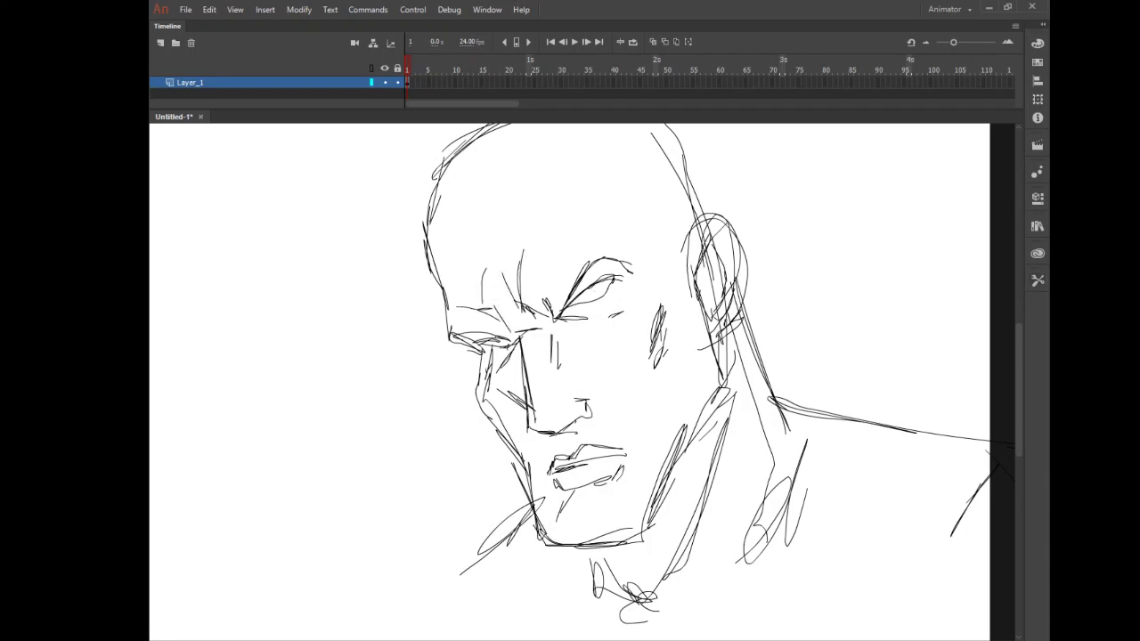
Step: Draw the iris and pupil in both eyes, and reinforce the near eye's lower lid and the far eye's upper lid
click(1037, 279)
click(936, 435)
drag(442, 279, 638, 343)
click(1038, 280)
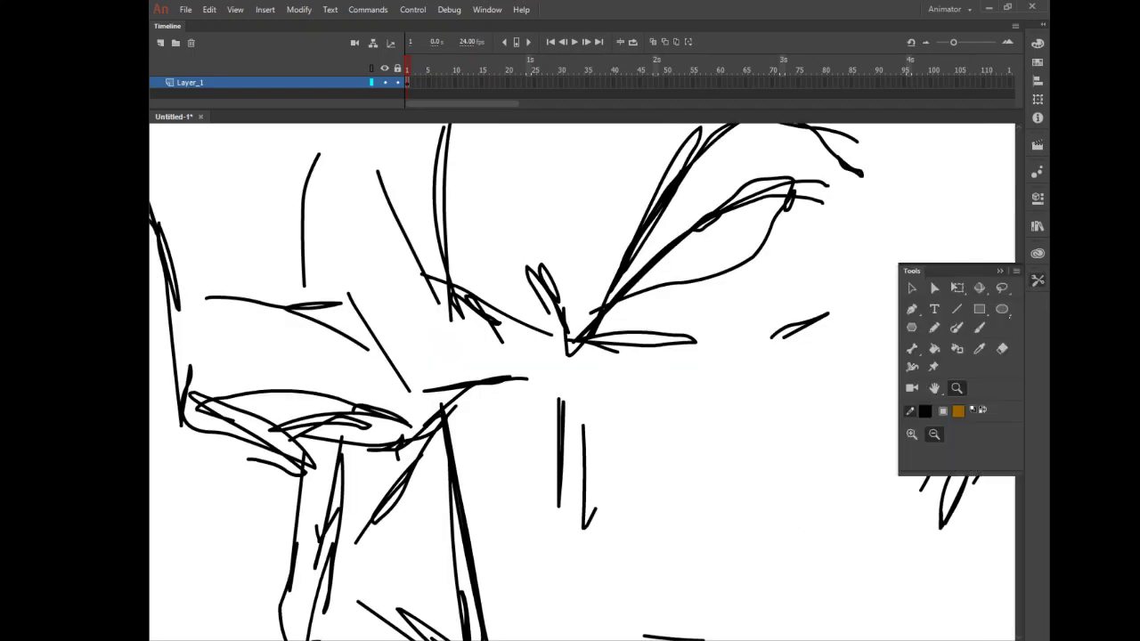
click(934, 328)
click(1038, 281)
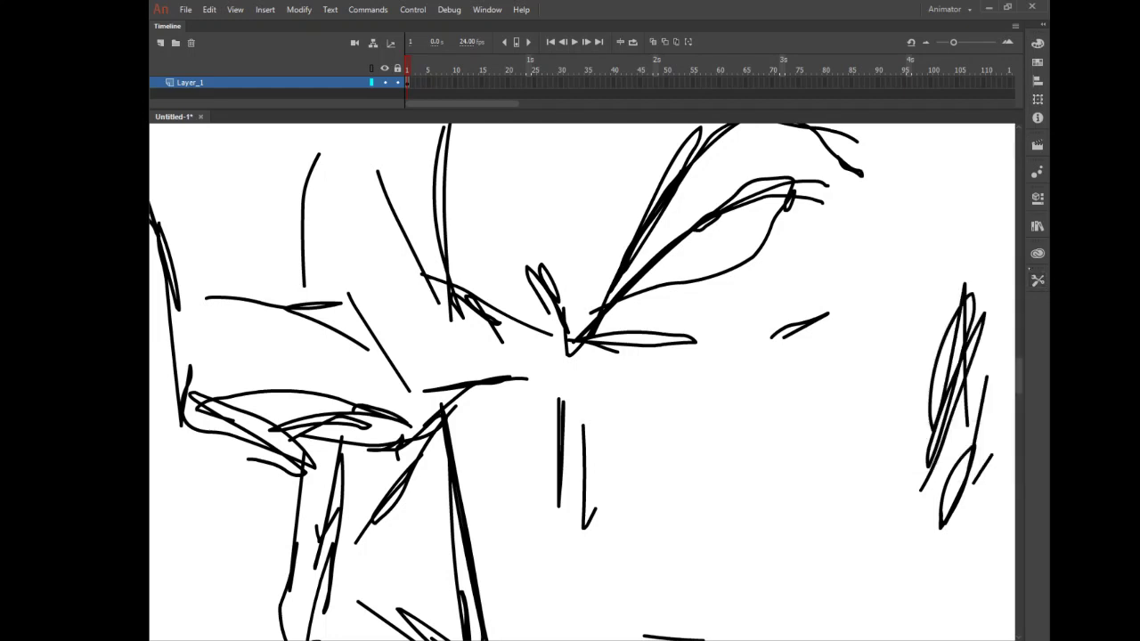
mouse_move(710, 225)
mouse_down()
mouse_move(755, 248)
mouse_move(771, 219)
mouse_move(758, 248)
mouse_move(709, 225)
mouse_move(760, 202)
mouse_up()
drag(621, 300, 728, 273)
mouse_move(660, 296)
mouse_down()
mouse_move(687, 297)
mouse_move(785, 226)
mouse_move(746, 235)
mouse_move(728, 219)
mouse_move(763, 223)
mouse_up()
mouse_move(356, 415)
mouse_down()
mouse_move(389, 443)
mouse_move(358, 433)
mouse_move(392, 419)
mouse_move(366, 431)
mouse_move(385, 428)
mouse_up()
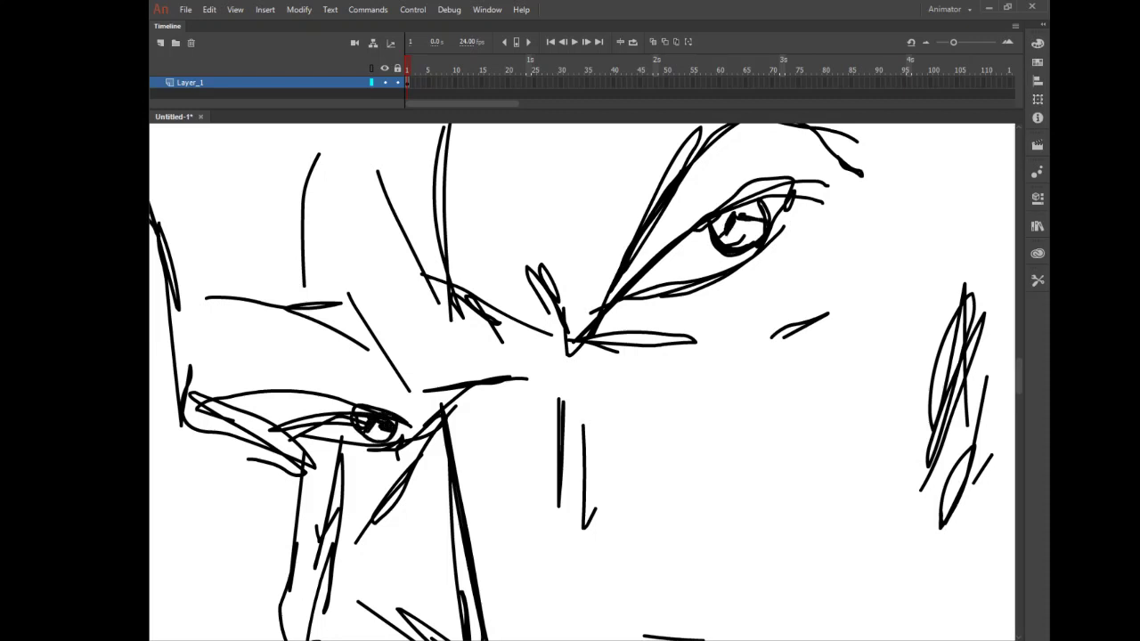
mouse_move(232, 419)
mouse_down()
mouse_move(239, 381)
mouse_move(253, 393)
mouse_move(382, 398)
mouse_up()
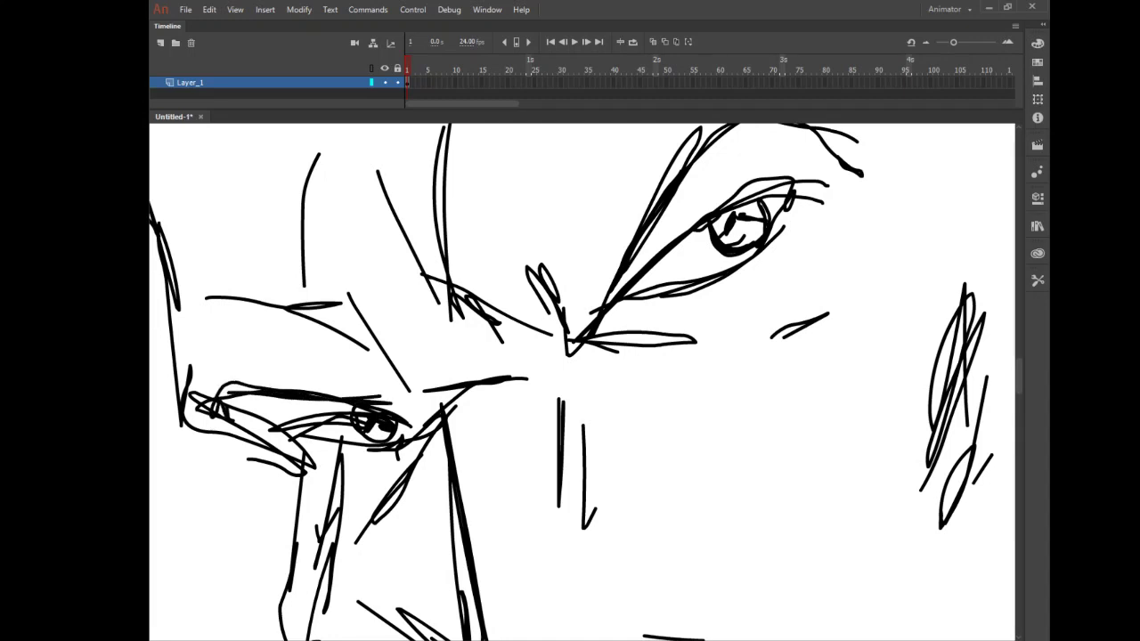
Step: Examine the whole head sketch at several magnifications to check the face against the skull and shoulders
click(1037, 280)
click(934, 434)
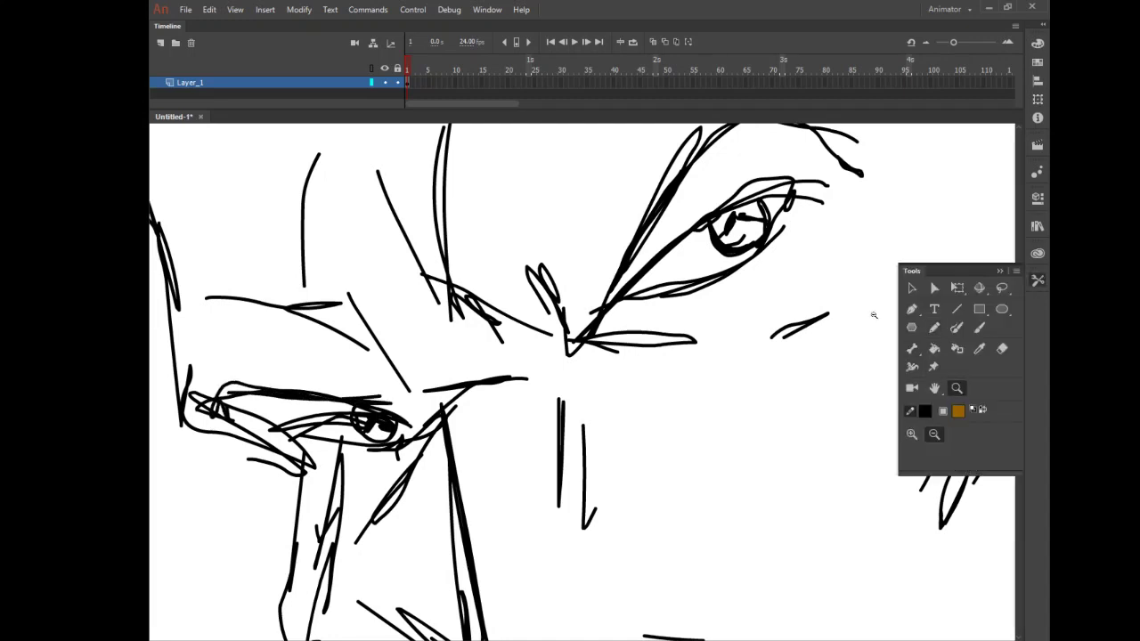
alt+click(784, 239)
alt+click(762, 294)
alt+click(748, 310)
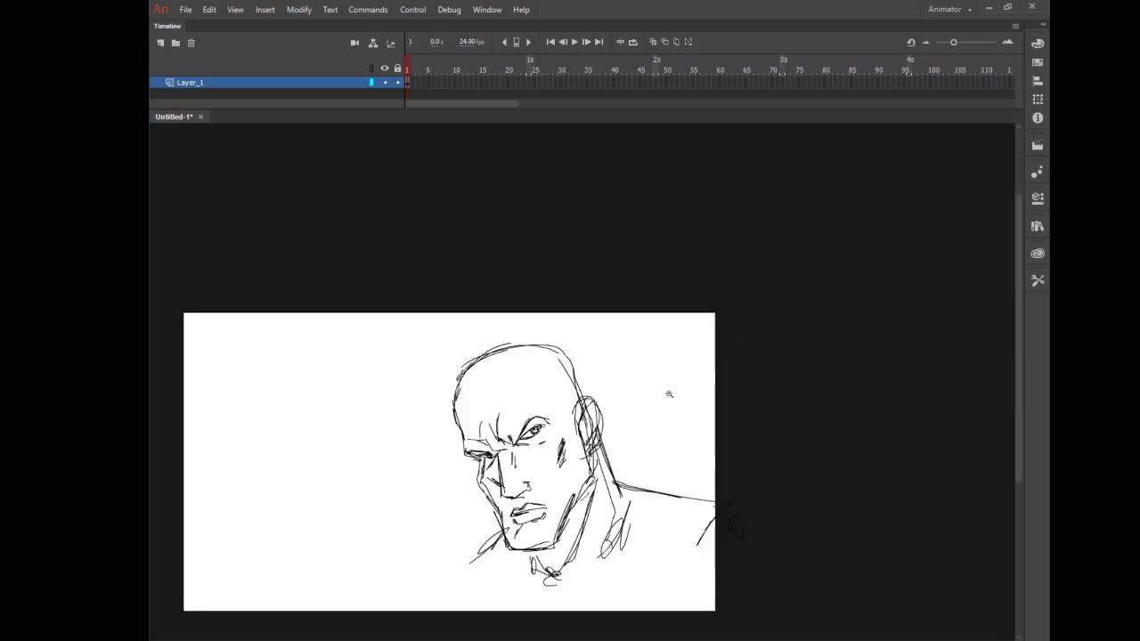
alt+click(619, 453)
drag(539, 350, 651, 434)
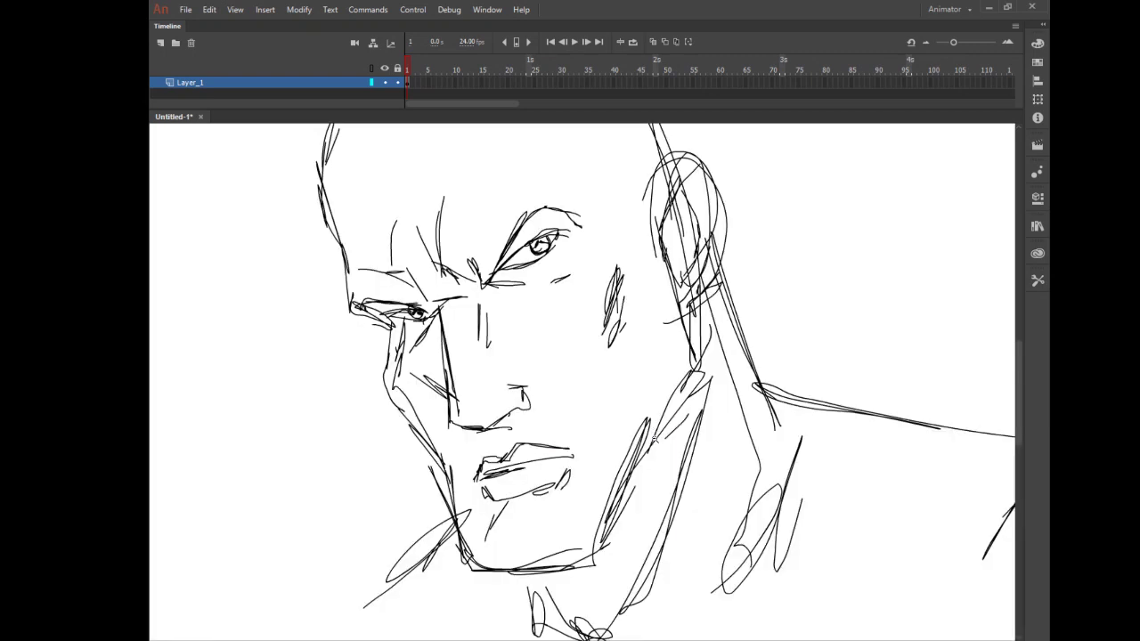
alt+click(656, 439)
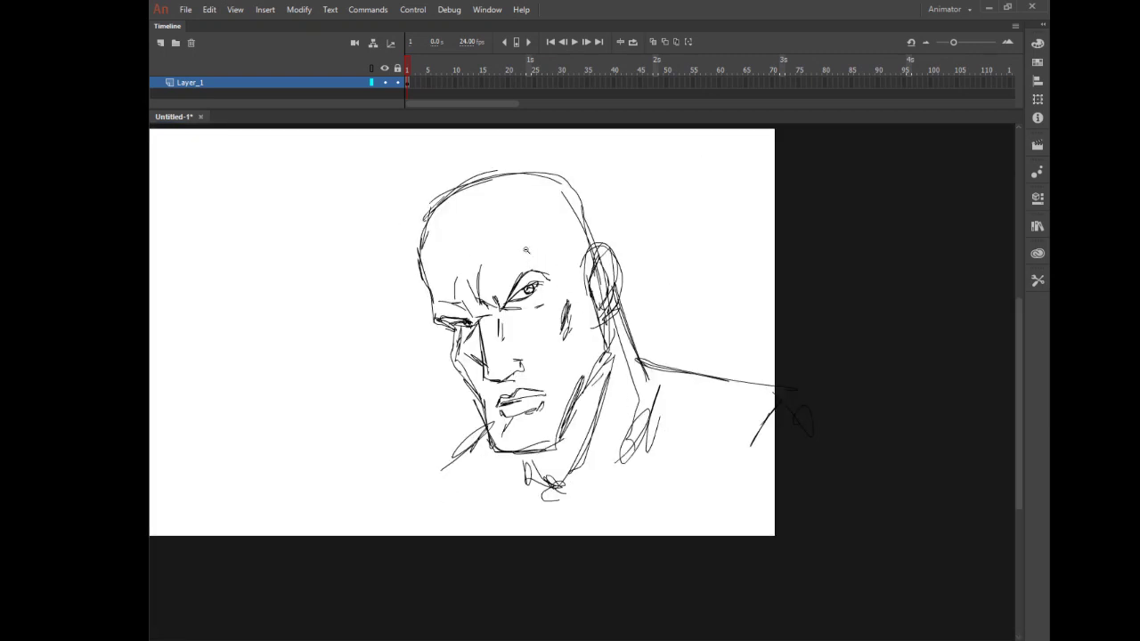
alt+click(524, 288)
drag(540, 314, 654, 447)
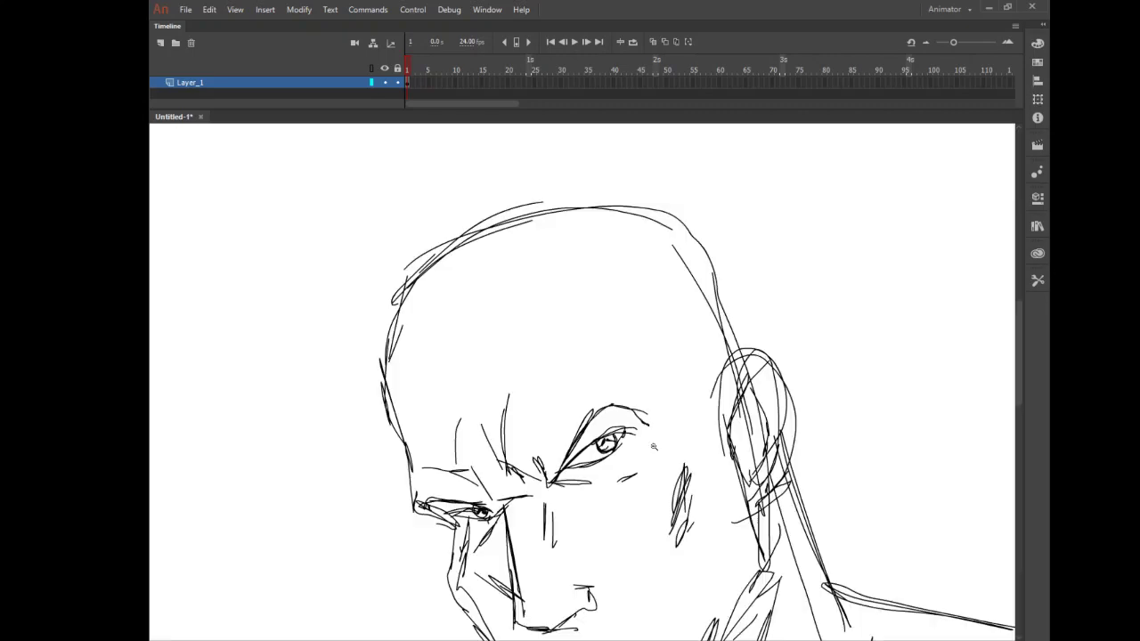
alt+click(648, 440)
Step: Sharpen the near eye's brow with a pointed peak and strengthen its inner slope with the Pencil
drag(444, 294, 675, 437)
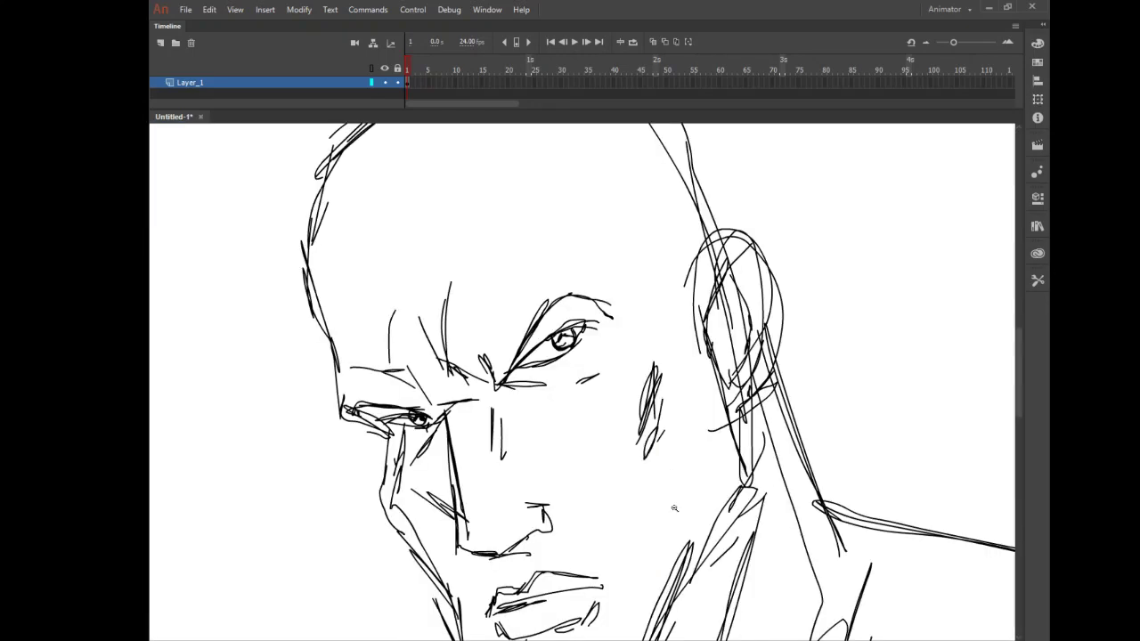
click(1037, 280)
key(y)
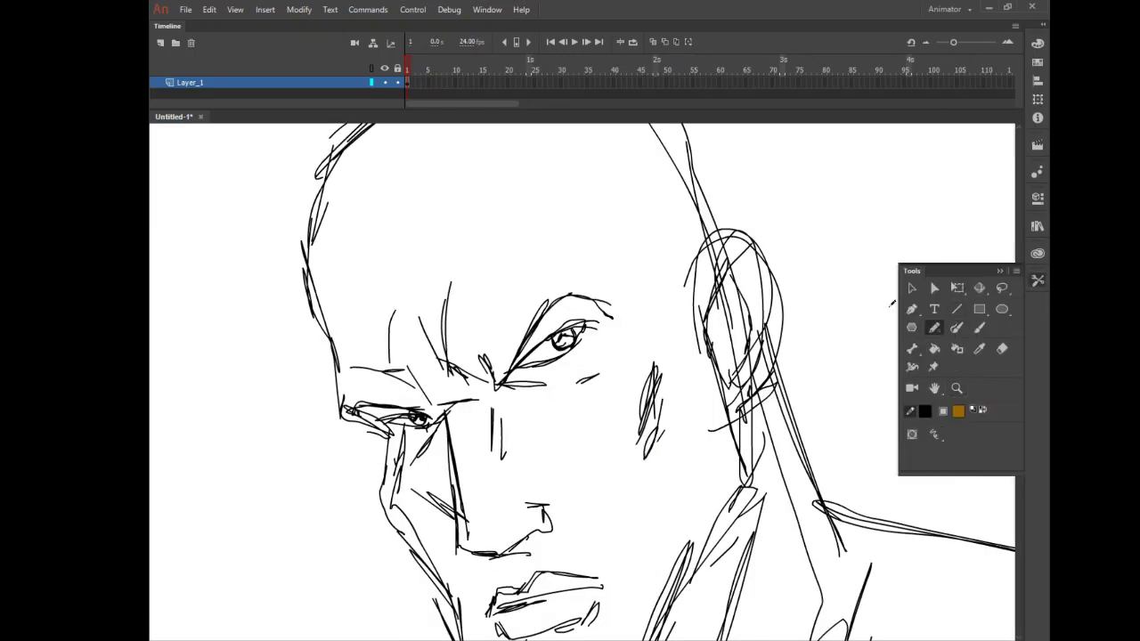
drag(535, 322, 572, 282)
drag(566, 284, 601, 301)
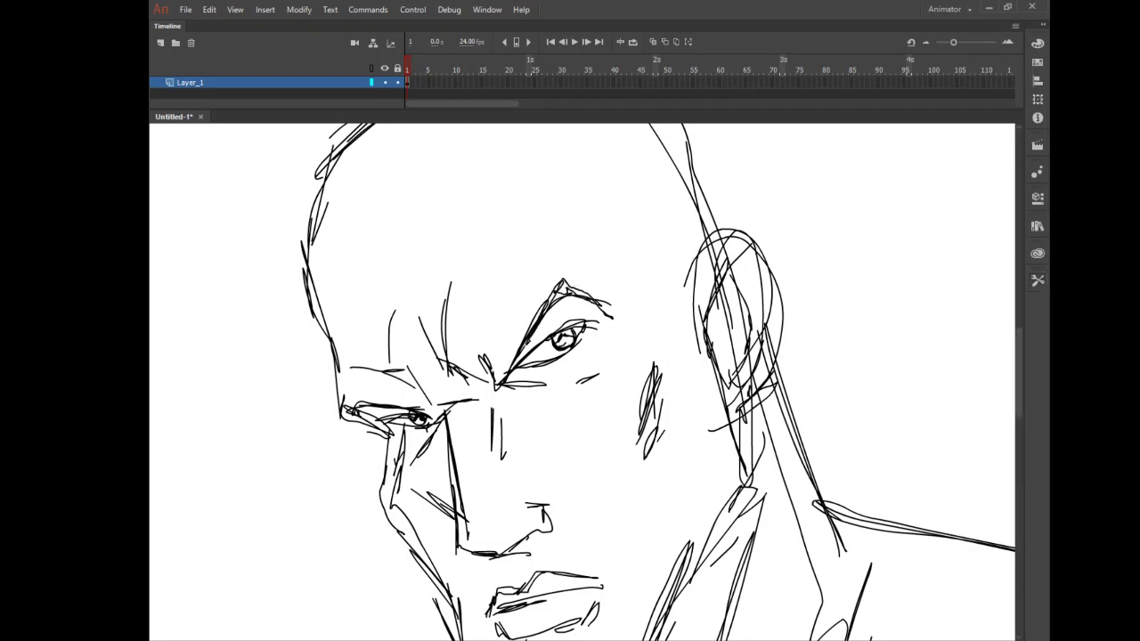
drag(526, 346, 563, 280)
drag(518, 294, 524, 289)
Step: Draw the hairline across the forehead from the far temple, and continue it down the near temple to the ear
mouse_move(303, 274)
mouse_down()
mouse_move(374, 282)
mouse_move(390, 230)
mouse_move(381, 274)
mouse_move(421, 260)
mouse_move(559, 155)
mouse_up()
drag(419, 259, 575, 155)
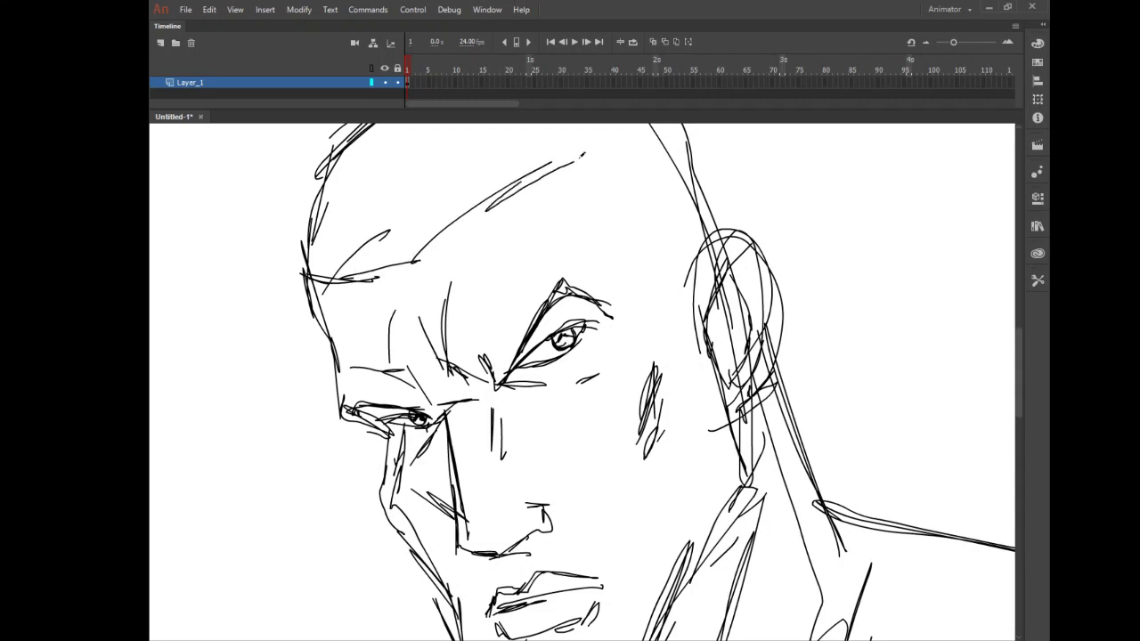
mouse_move(485, 212)
mouse_down()
mouse_move(595, 153)
mouse_move(409, 261)
mouse_up()
mouse_move(609, 155)
mouse_down()
mouse_move(624, 234)
mouse_move(669, 267)
mouse_move(696, 329)
mouse_move(705, 249)
mouse_move(623, 238)
mouse_move(606, 164)
mouse_move(359, 278)
mouse_up()
drag(378, 271, 305, 278)
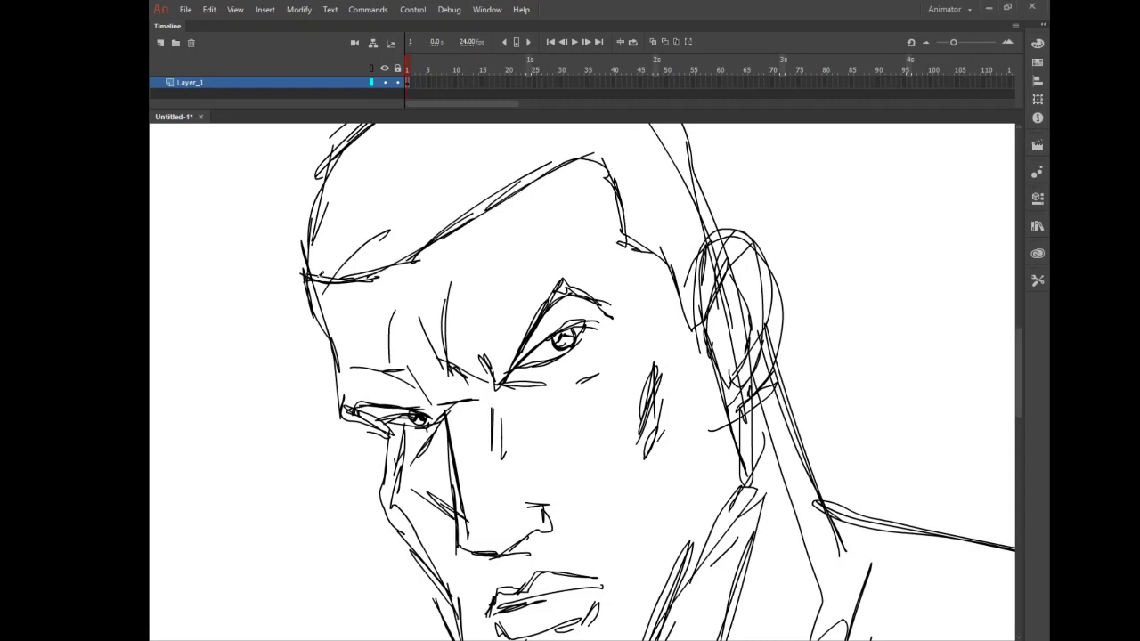
Step: Draw the front edge of a raised flat-top haircut above the far temple and start its upper contour outside the skull outline
click(1038, 280)
click(958, 388)
click(731, 304)
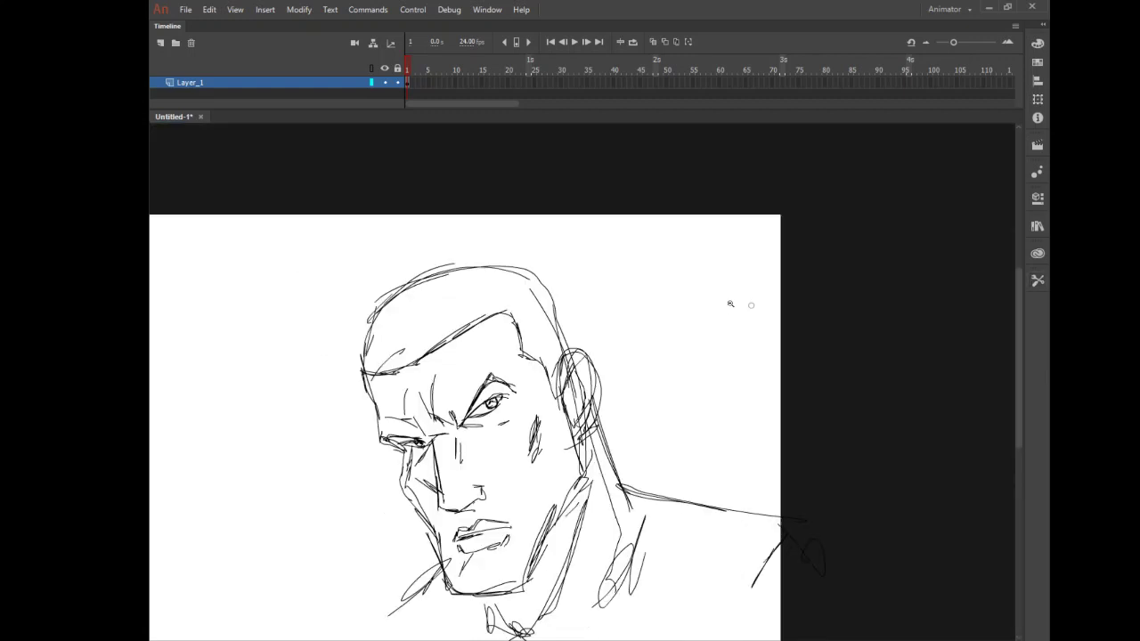
alt+click(691, 326)
drag(532, 372, 651, 466)
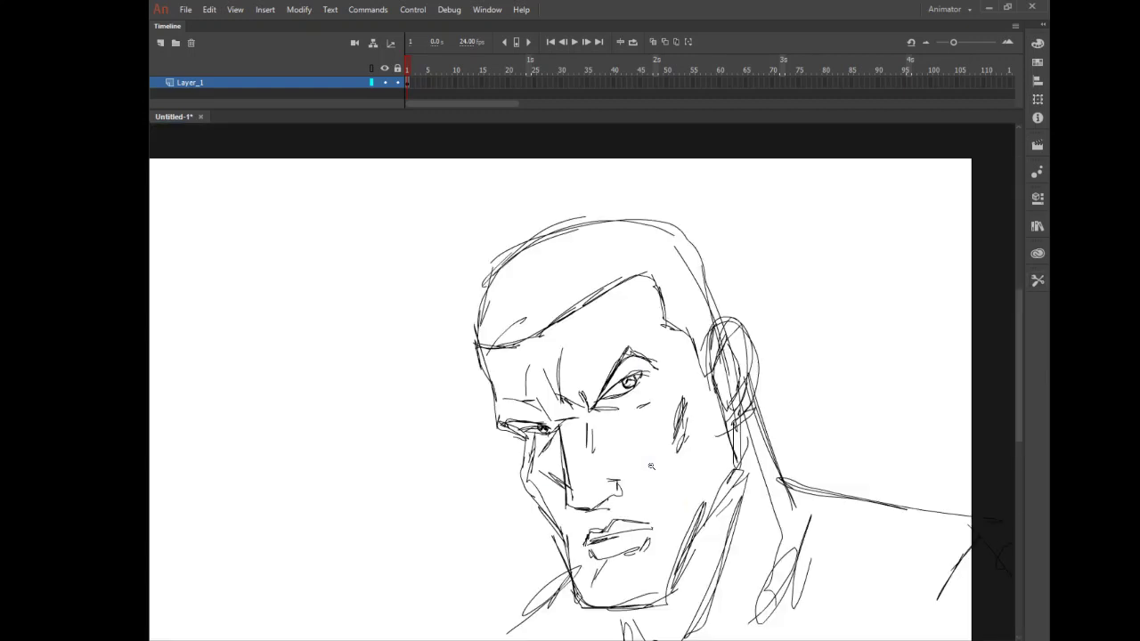
click(1037, 281)
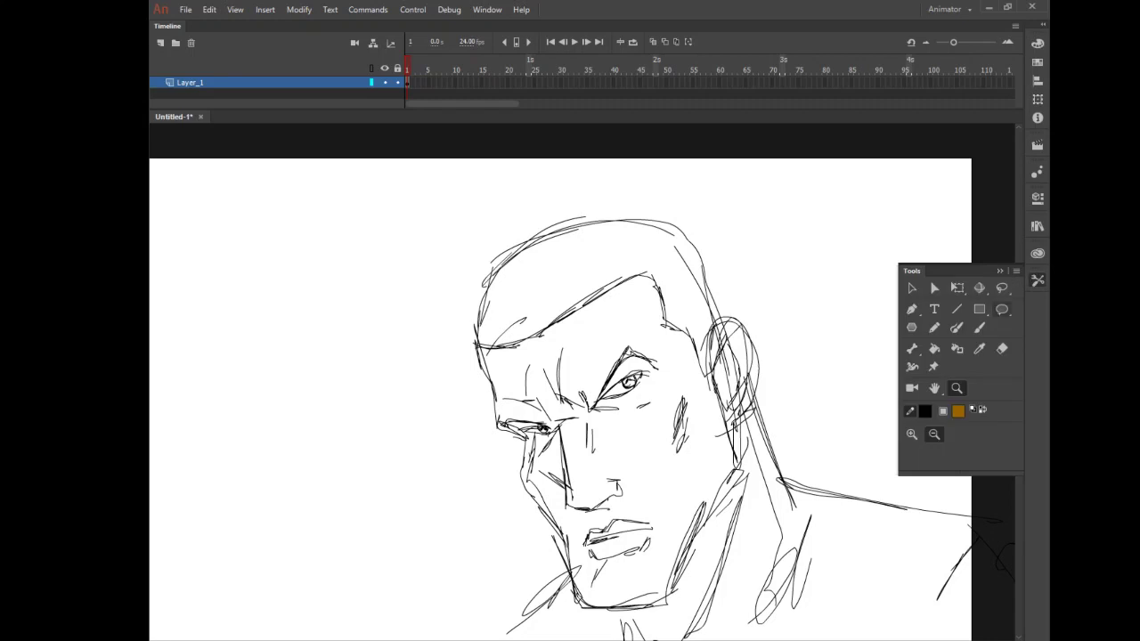
click(935, 327)
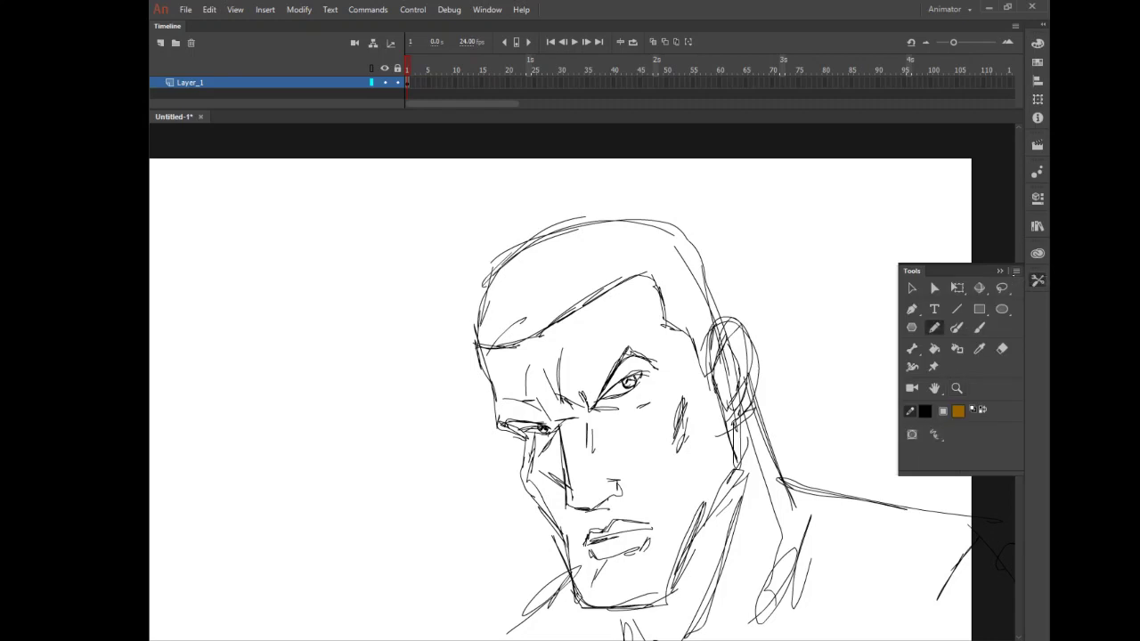
drag(483, 361, 462, 313)
drag(477, 356, 458, 296)
mouse_move(483, 363)
mouse_down()
mouse_move(456, 286)
mouse_move(489, 247)
mouse_up()
drag(448, 273, 556, 215)
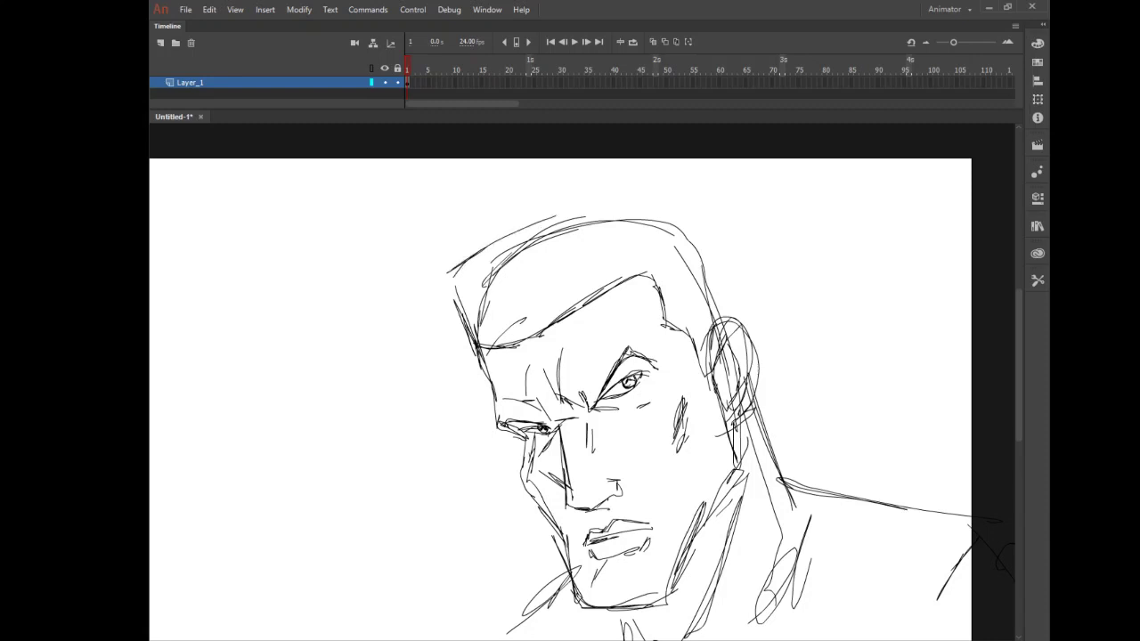
Step: Extend the flat-top's upper contour across the head and draw its back edge down to the ear
drag(481, 258, 656, 182)
mouse_move(551, 217)
mouse_down()
mouse_move(699, 187)
mouse_move(667, 196)
mouse_up()
drag(602, 201, 715, 216)
drag(708, 208, 733, 277)
drag(711, 212, 743, 314)
drag(720, 241, 738, 306)
Step: Push out the front edge of the hair with a sharp upper corner, and add a stroke across the chin toward the jaw
mouse_move(750, 336)
mouse_down()
mouse_move(685, 198)
mouse_move(514, 238)
mouse_move(437, 292)
mouse_move(457, 341)
mouse_up()
drag(447, 326, 499, 406)
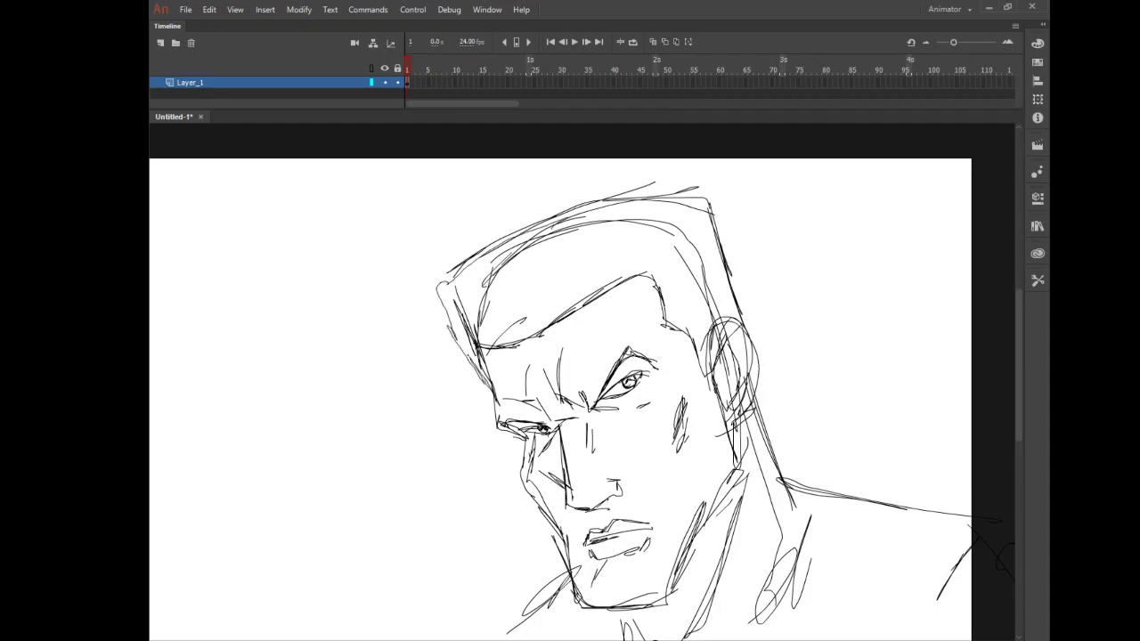
drag(439, 289, 484, 381)
drag(436, 289, 522, 230)
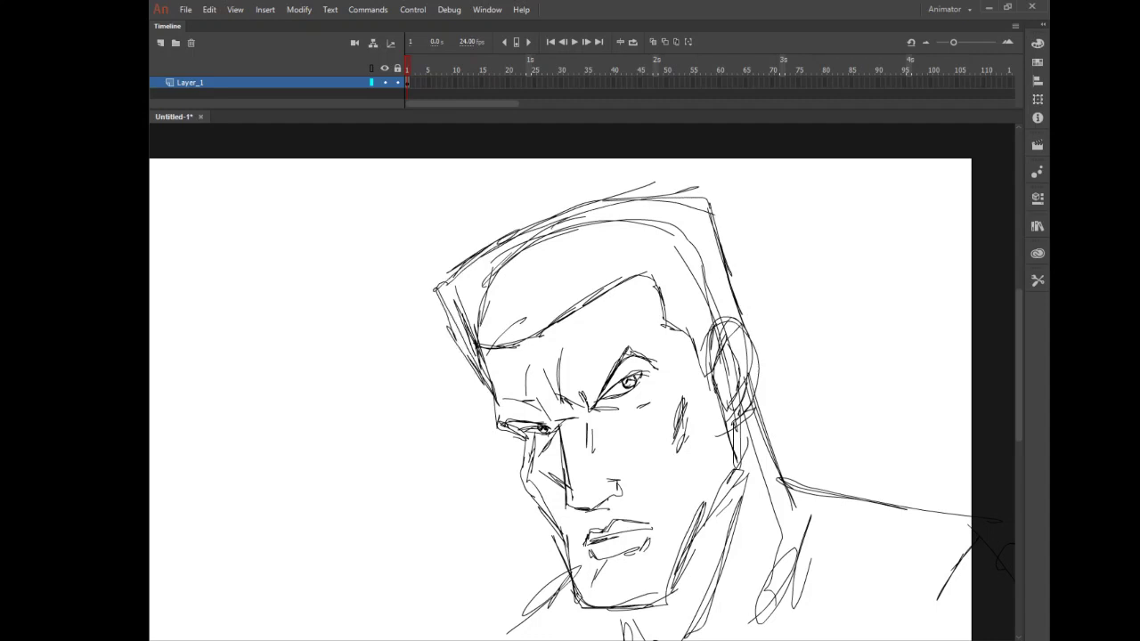
drag(624, 599, 695, 579)
Step: Try to erase the stray strokes along the near jawline with the Eraser, and undo the erasure
click(1038, 280)
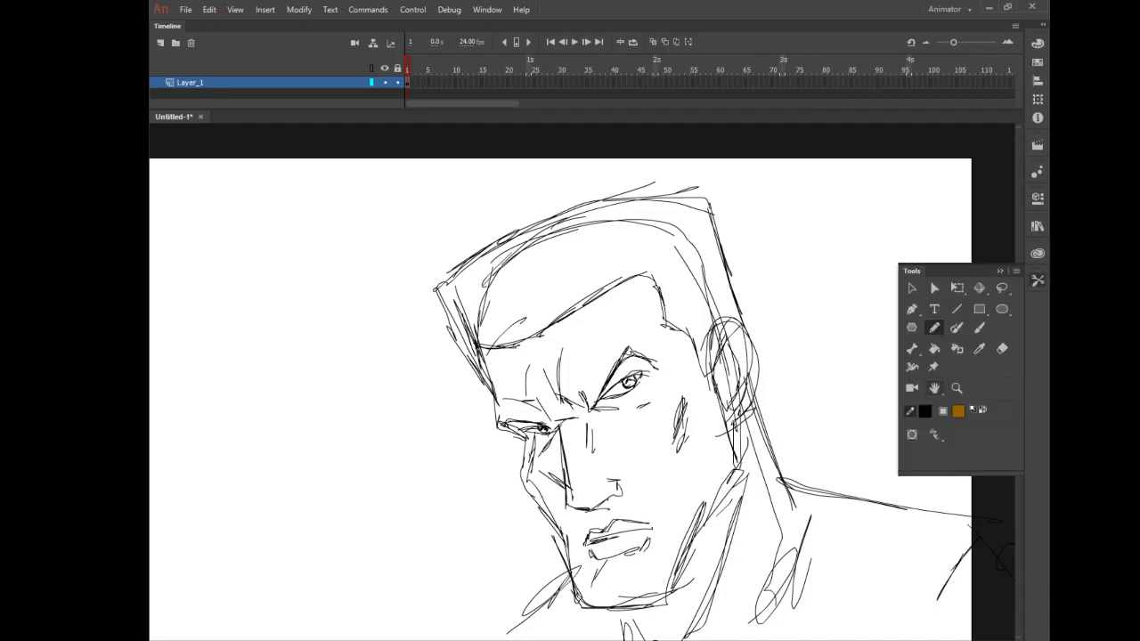
click(1002, 349)
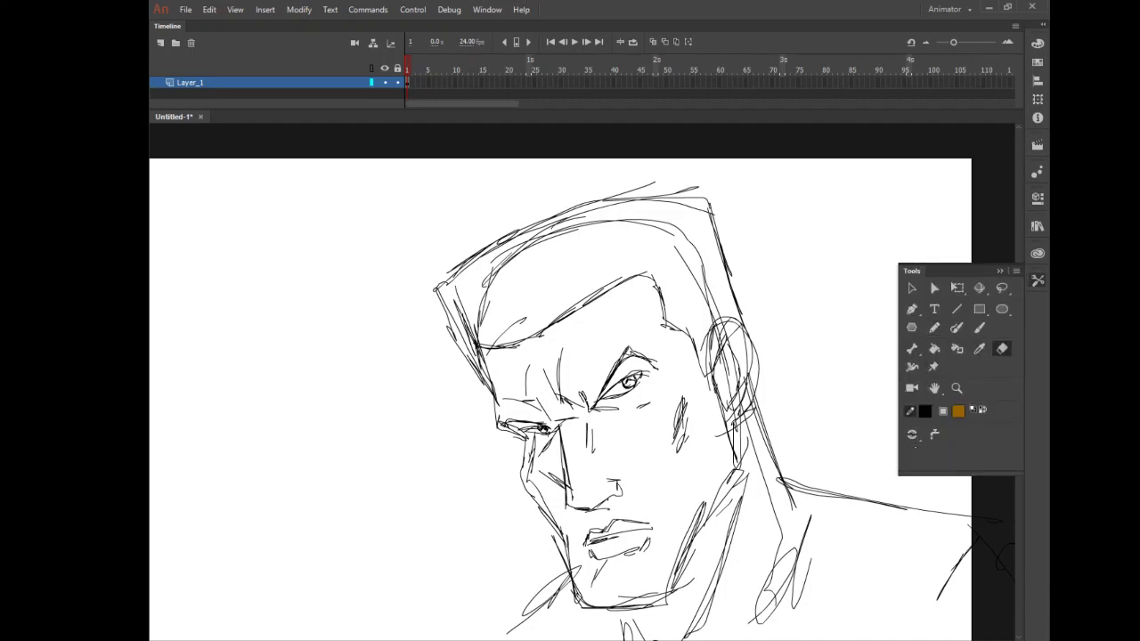
drag(697, 487, 682, 517)
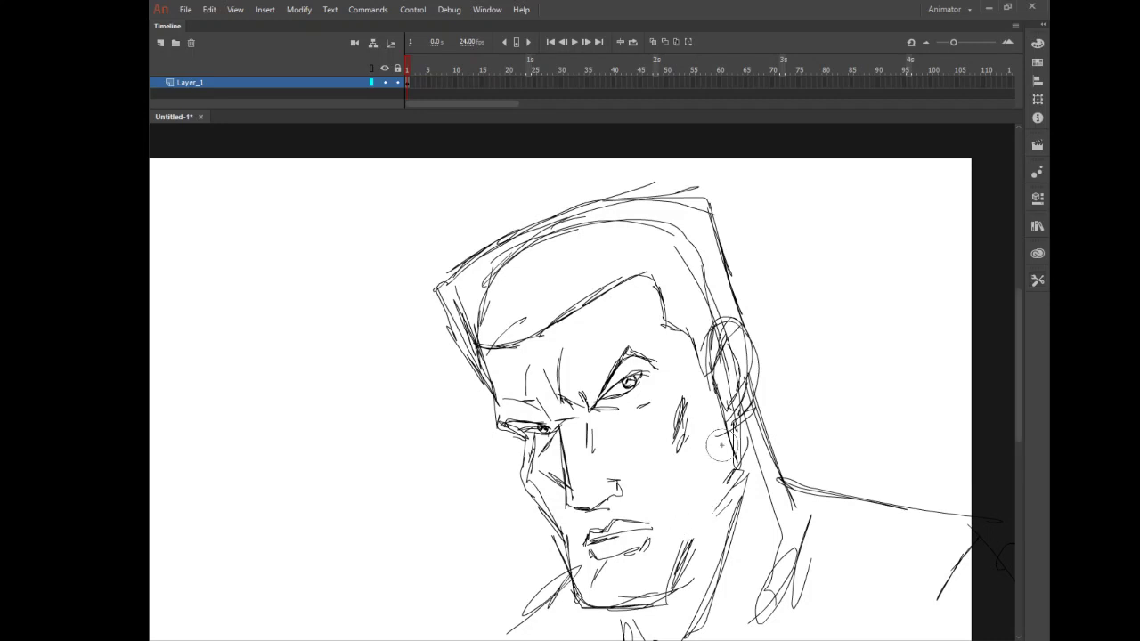
click(209, 9)
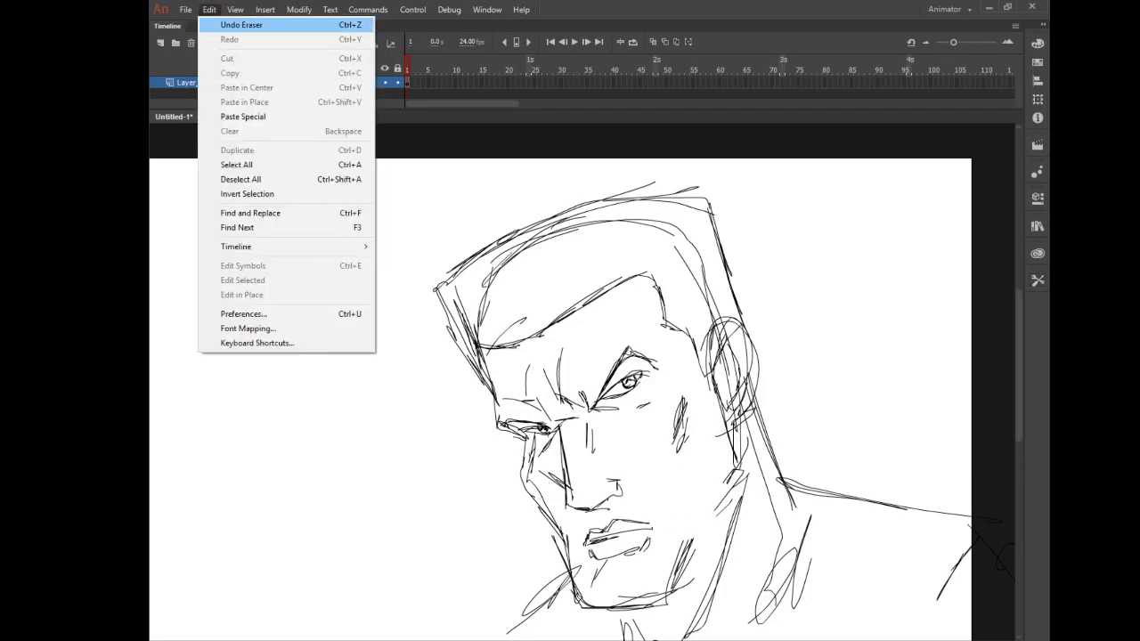
click(225, 23)
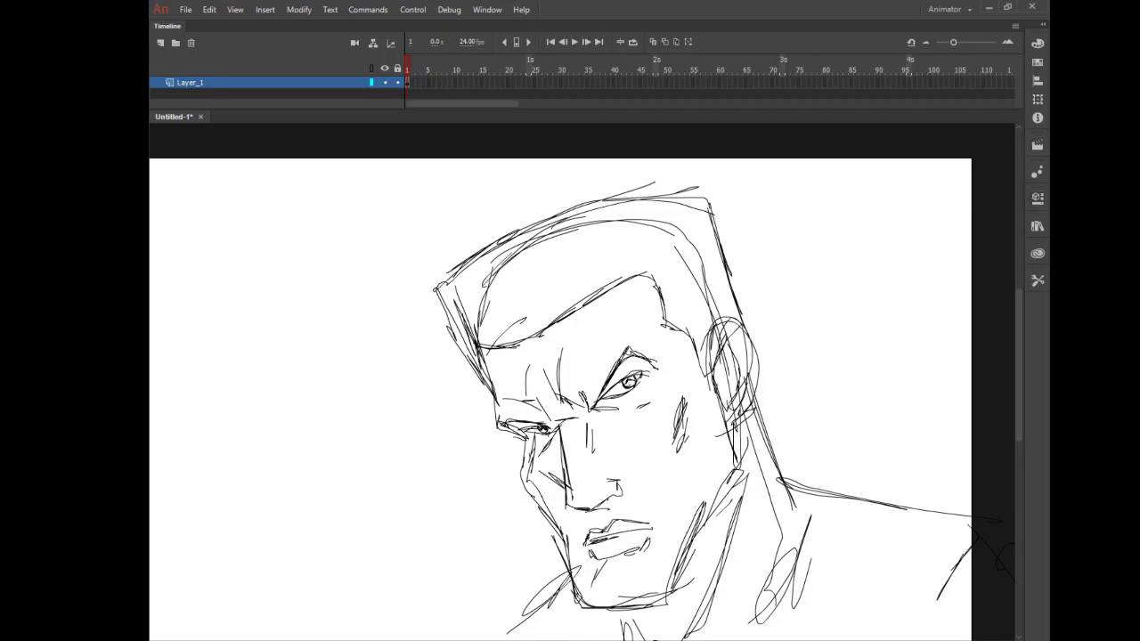
Step: Show the full Eraser options and reduce the eraser size to nearly the minimum
click(1037, 199)
click(1038, 198)
click(1037, 227)
click(1037, 199)
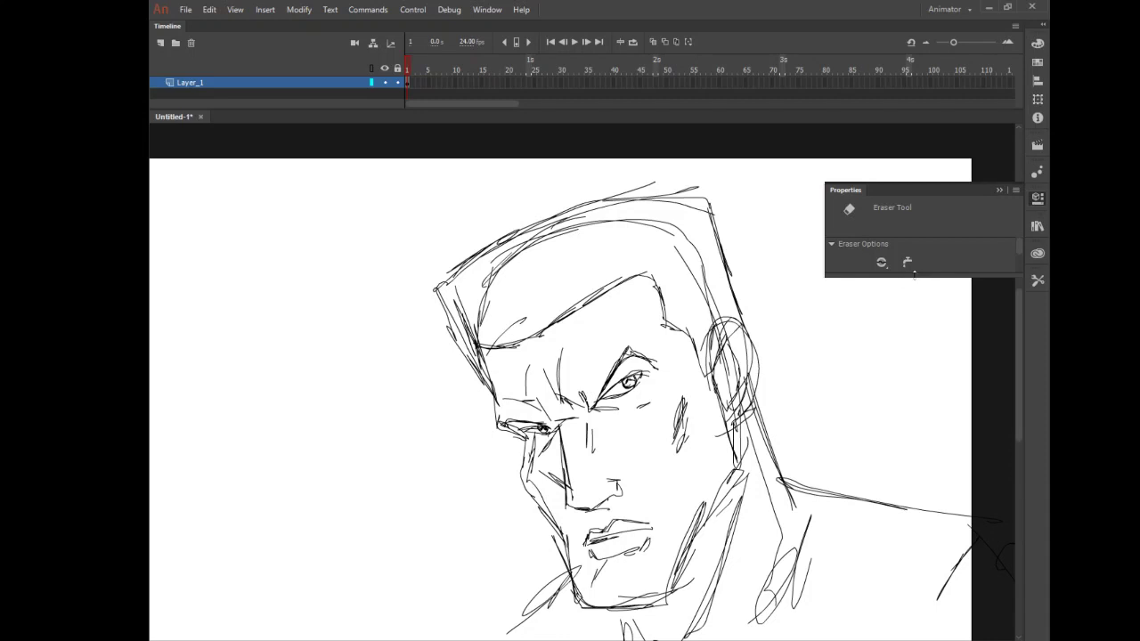
drag(915, 275, 917, 396)
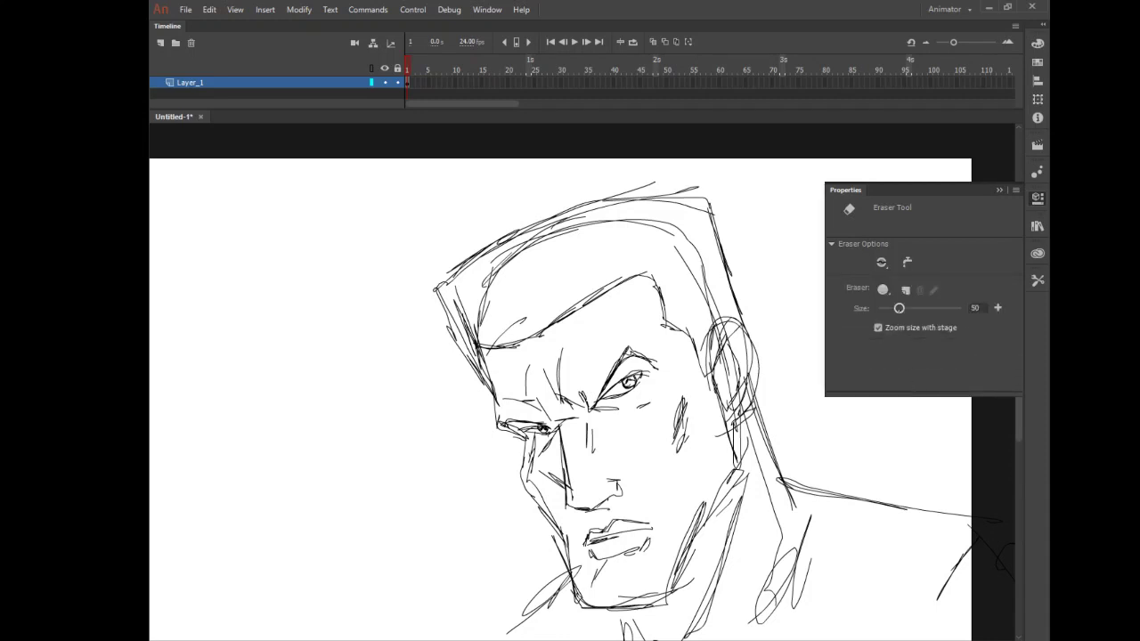
drag(899, 309, 881, 309)
Step: Erase the stray strokes along the near jawline, below the earlobe and inside the ear
drag(707, 500, 684, 544)
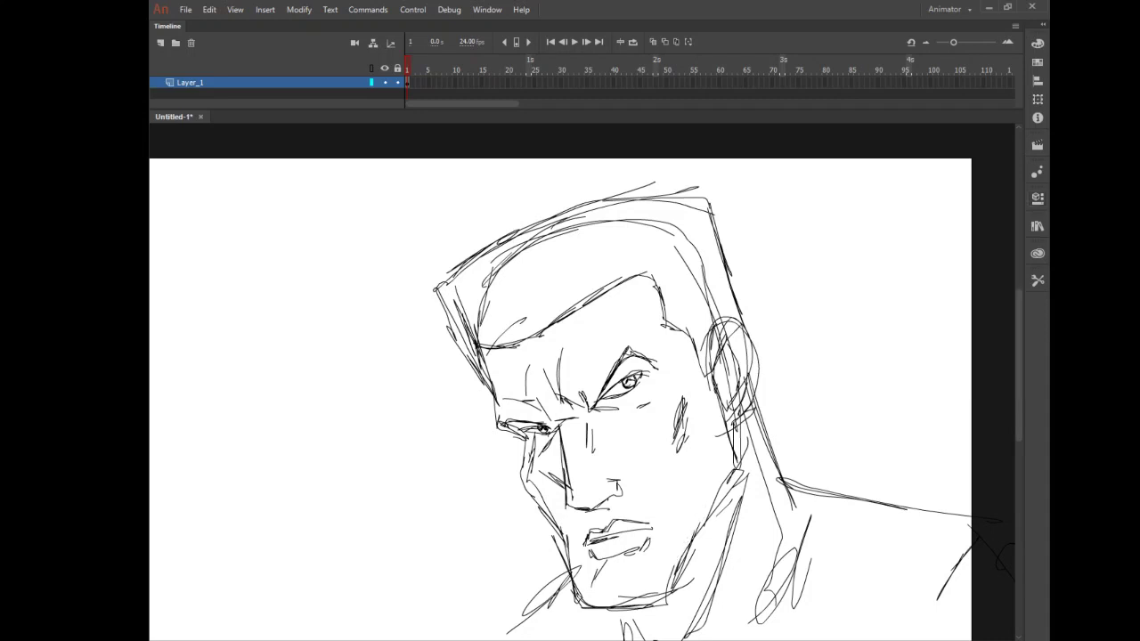
drag(734, 484, 718, 512)
drag(745, 443, 743, 460)
mouse_move(721, 330)
mouse_down()
mouse_move(709, 357)
mouse_move(750, 370)
mouse_move(743, 390)
mouse_up()
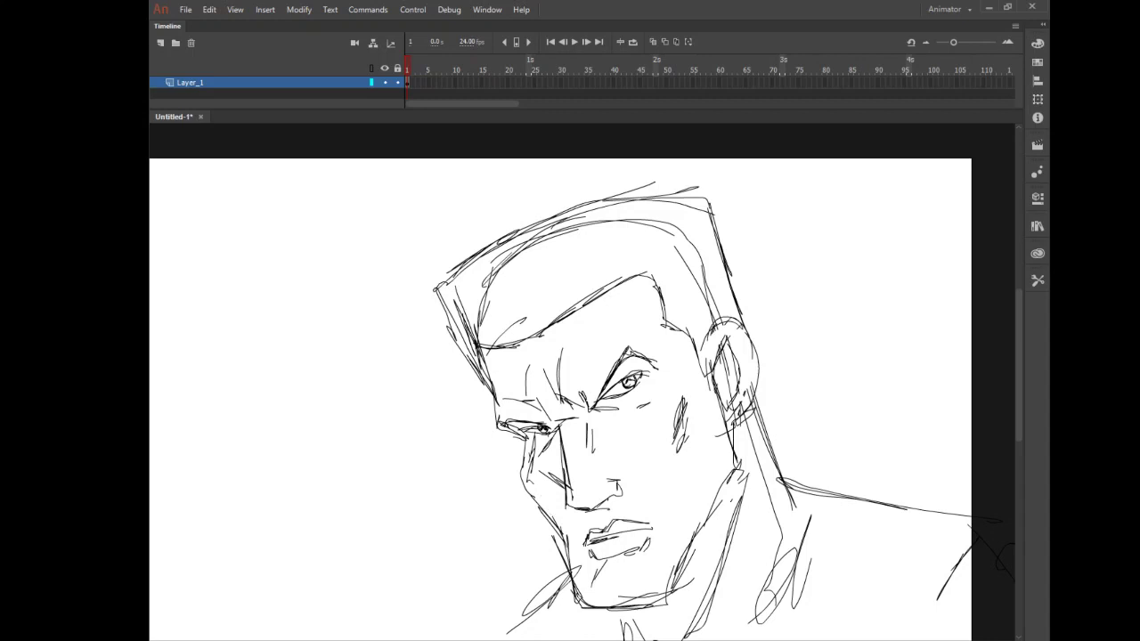
Step: Erase the doubled lines beside the far cheek and most of the old skull outline inside the hair
drag(533, 454, 530, 484)
mouse_move(482, 317)
mouse_down()
mouse_move(536, 239)
mouse_move(571, 226)
mouse_move(670, 231)
mouse_move(707, 302)
mouse_up()
drag(660, 222, 644, 220)
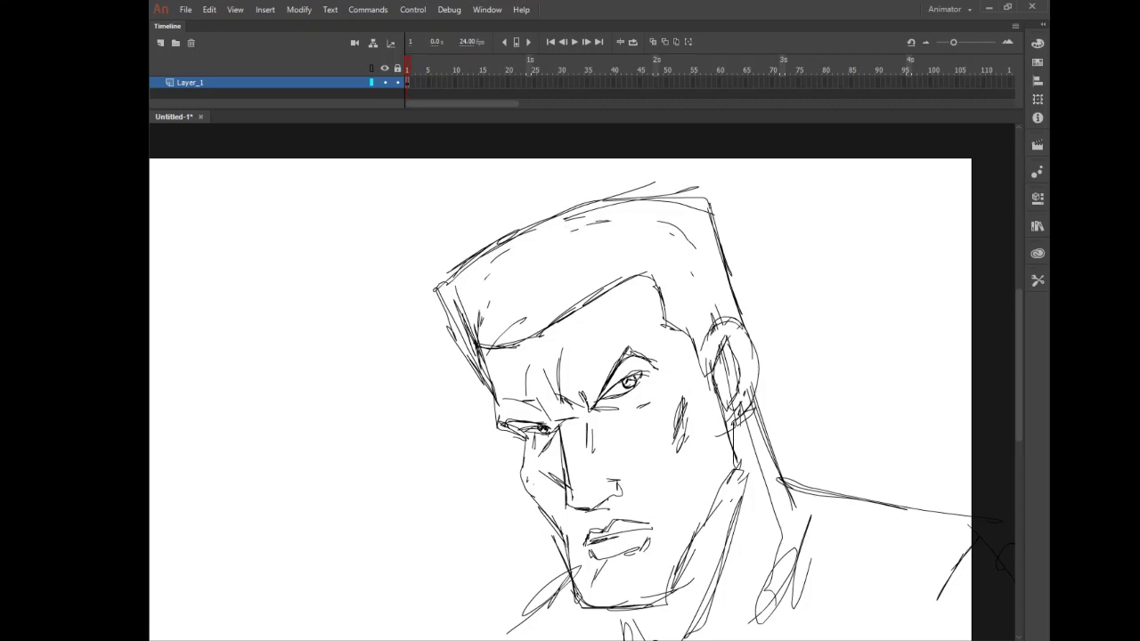
Step: Add Pencil strokes along the near eyebrow's inner slope and inside the far eye
click(1038, 281)
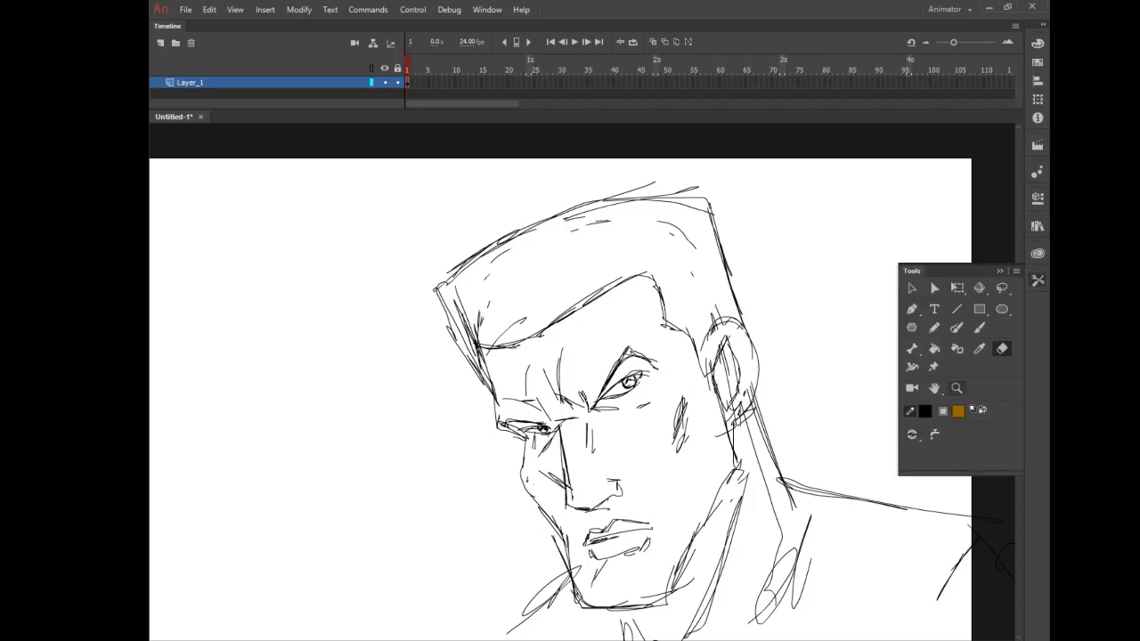
click(957, 389)
drag(454, 314, 708, 499)
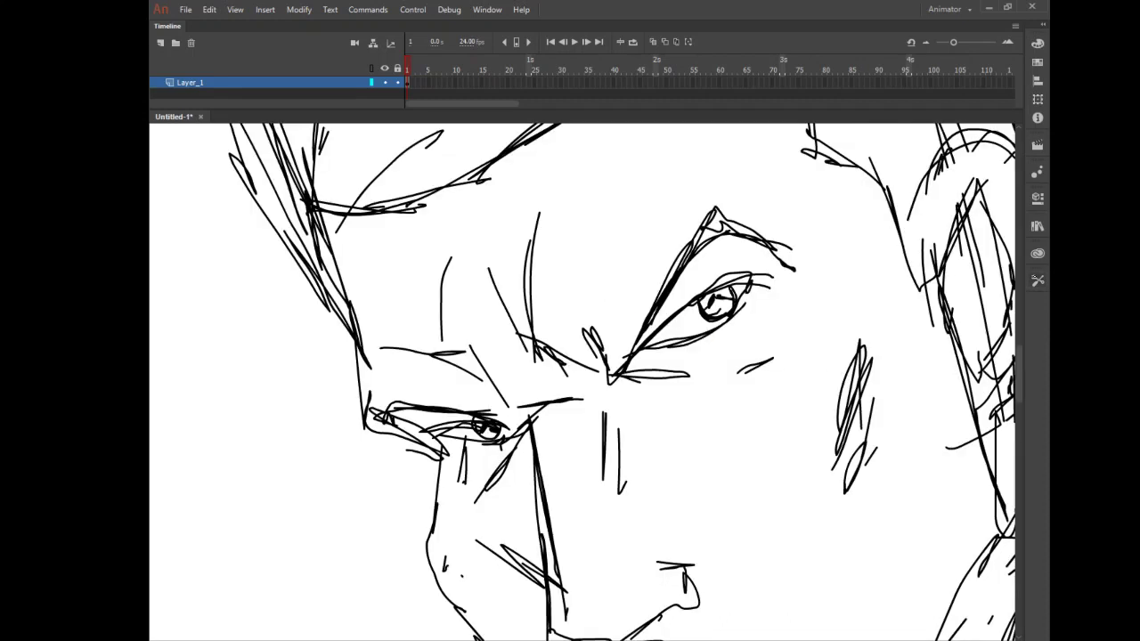
click(1038, 280)
click(935, 327)
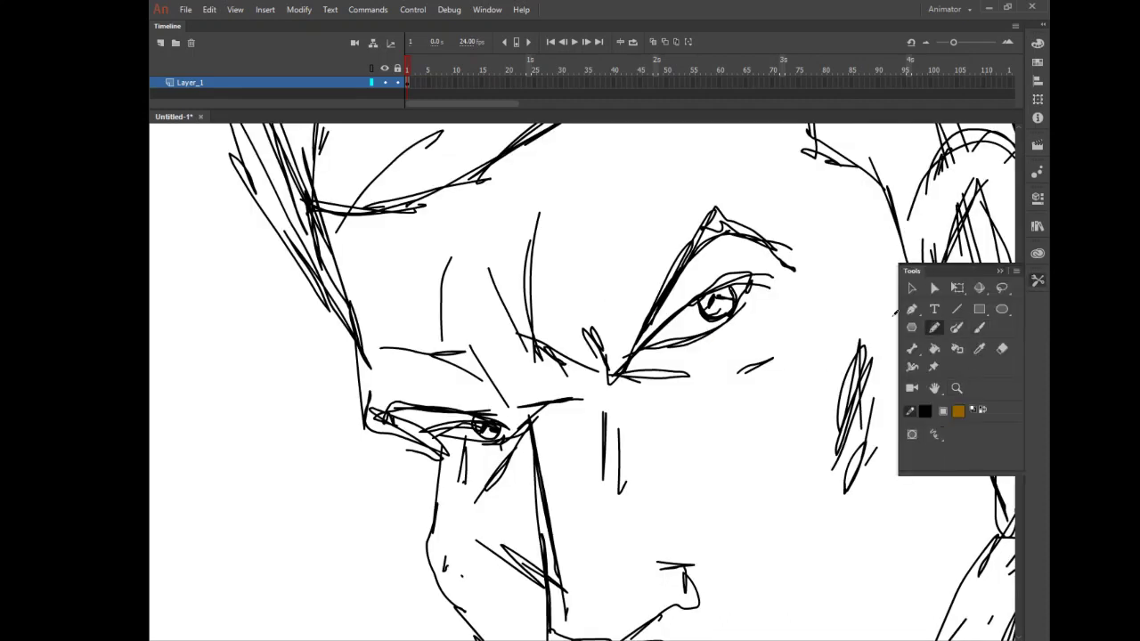
drag(644, 339, 700, 260)
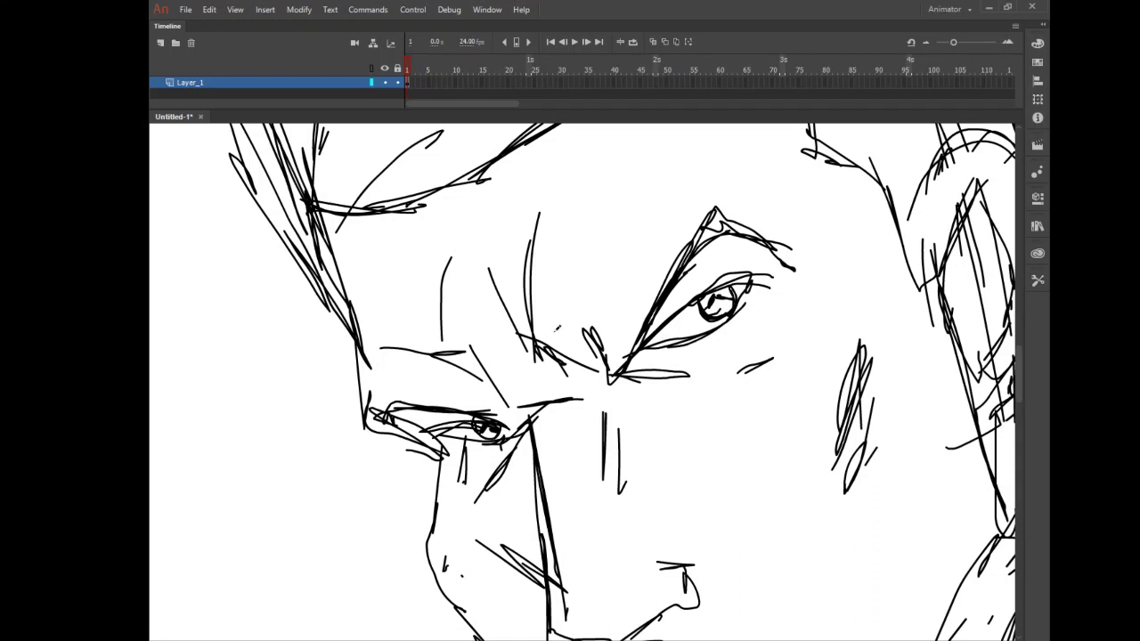
drag(426, 427, 467, 415)
Step: Reinforce the bottom of the chin, the near jawline and the jaw line below the earlobe with Pencil strokes
click(1038, 281)
click(958, 388)
click(799, 277)
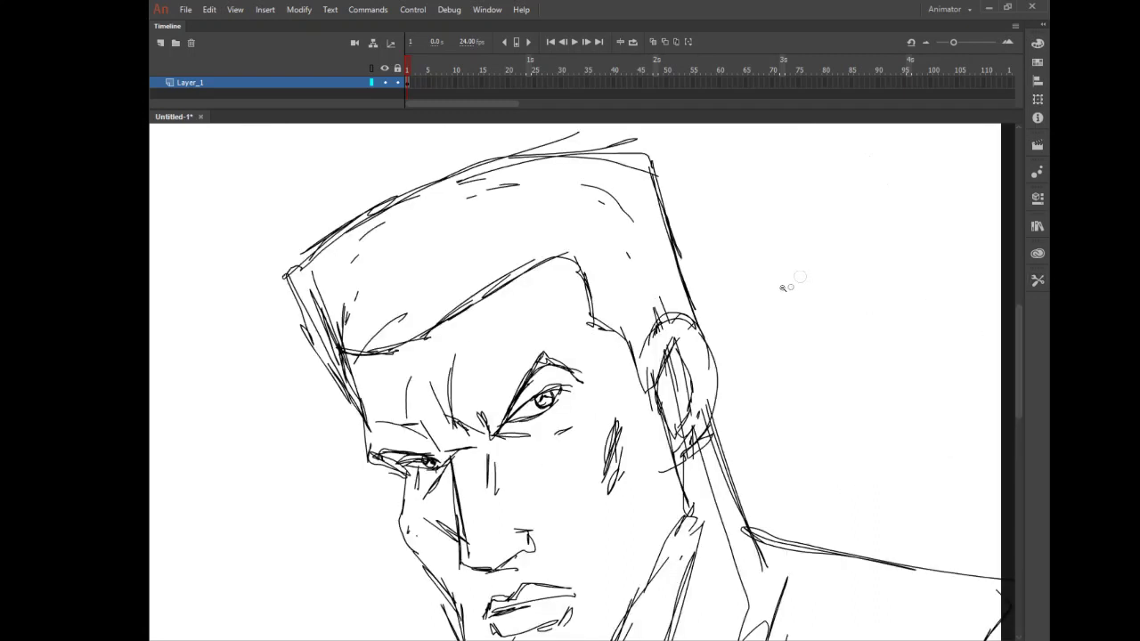
click(782, 298)
click(770, 319)
alt+click(750, 352)
drag(550, 389, 649, 526)
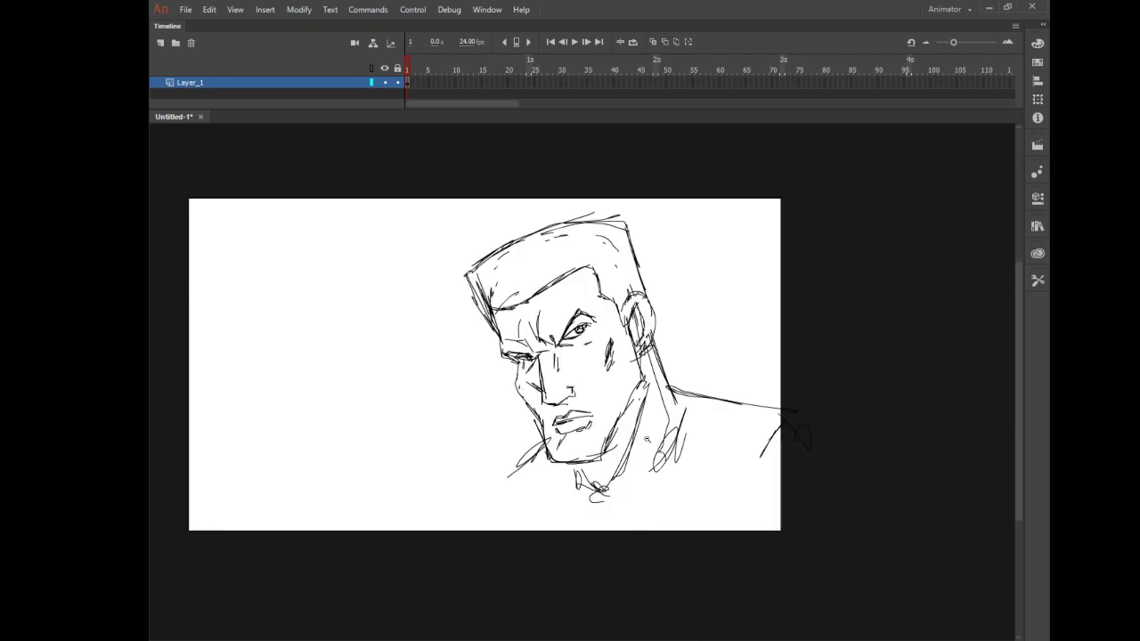
drag(436, 203, 743, 513)
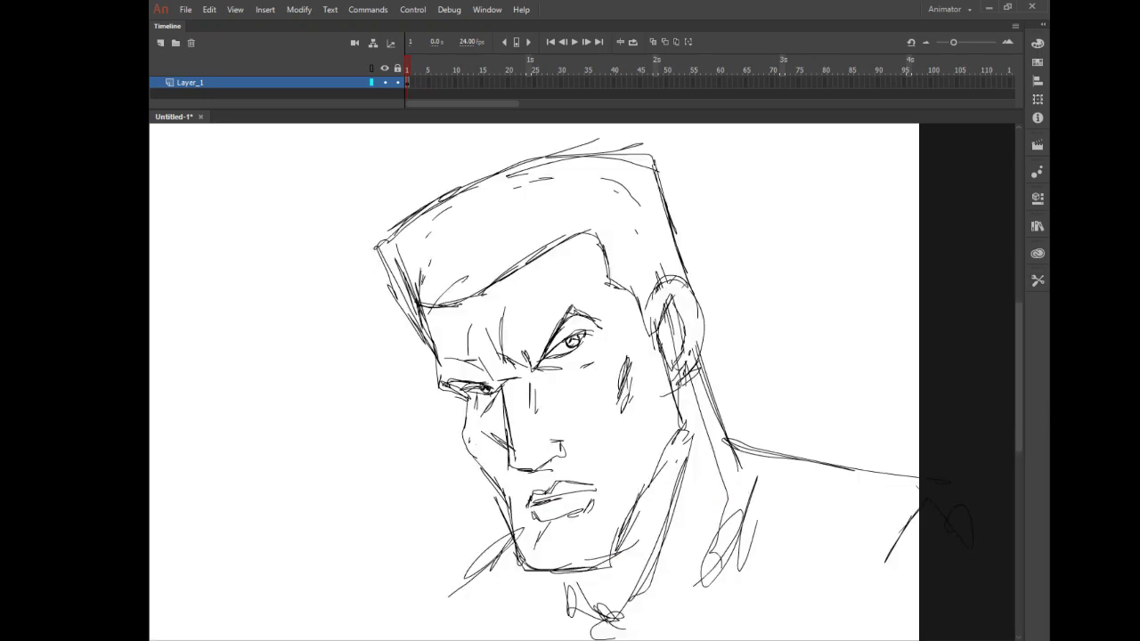
click(1037, 281)
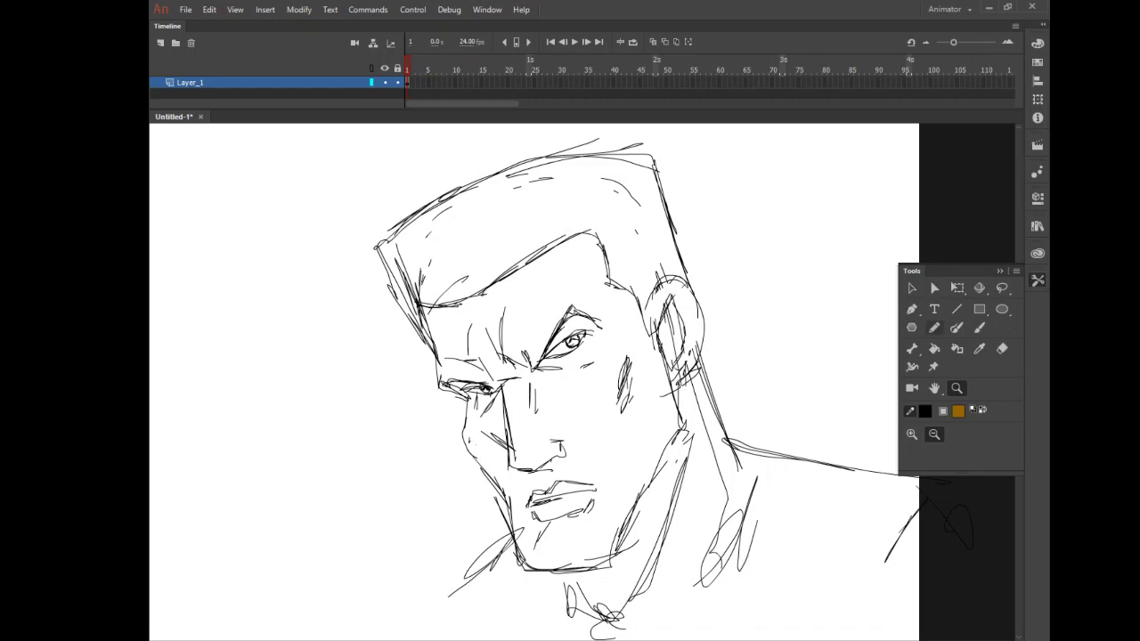
click(934, 328)
mouse_move(525, 557)
mouse_down()
mouse_move(580, 568)
mouse_move(634, 517)
mouse_move(593, 565)
mouse_up()
drag(683, 422, 654, 479)
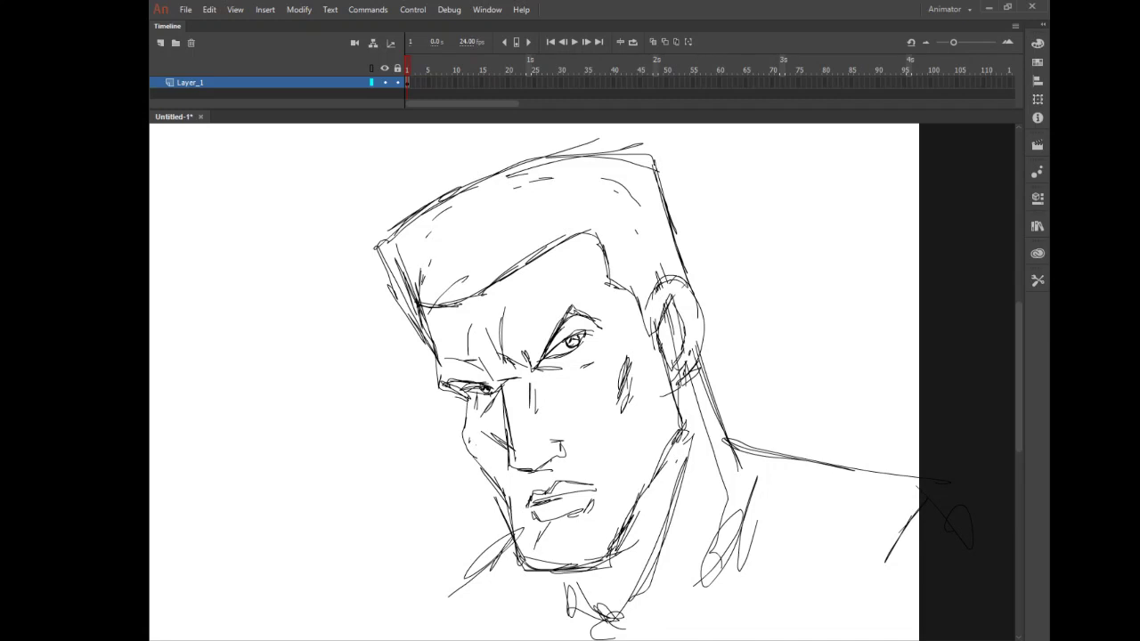
drag(675, 400, 680, 437)
drag(683, 418, 655, 482)
drag(671, 388, 680, 432)
Step: Add a new layer above the sketch layer
click(160, 43)
double_click(170, 95)
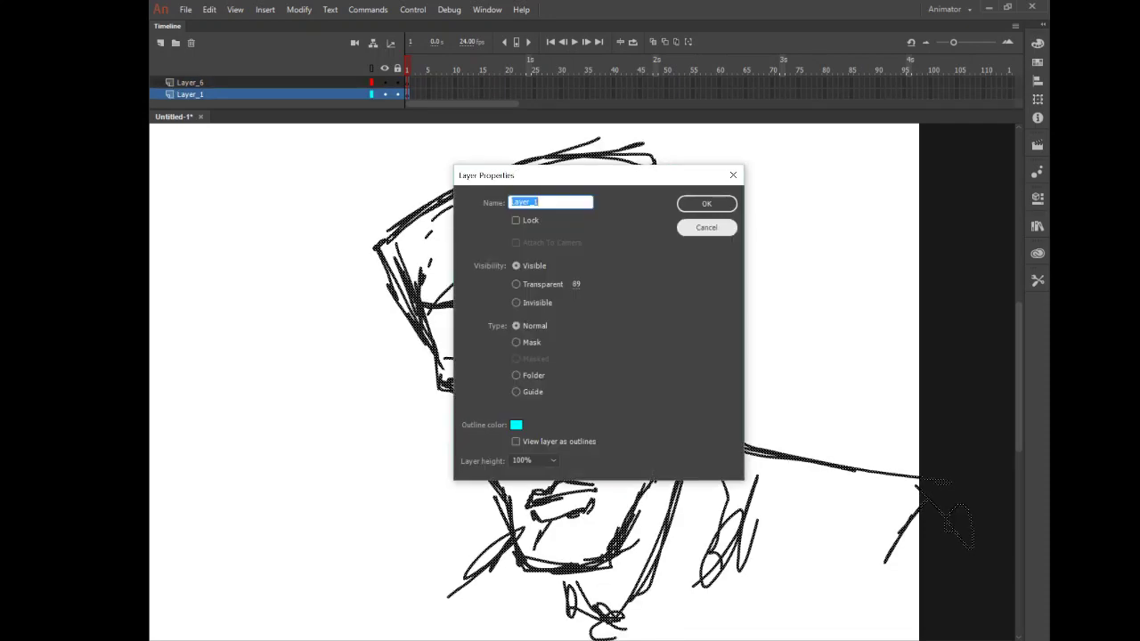
click(716, 224)
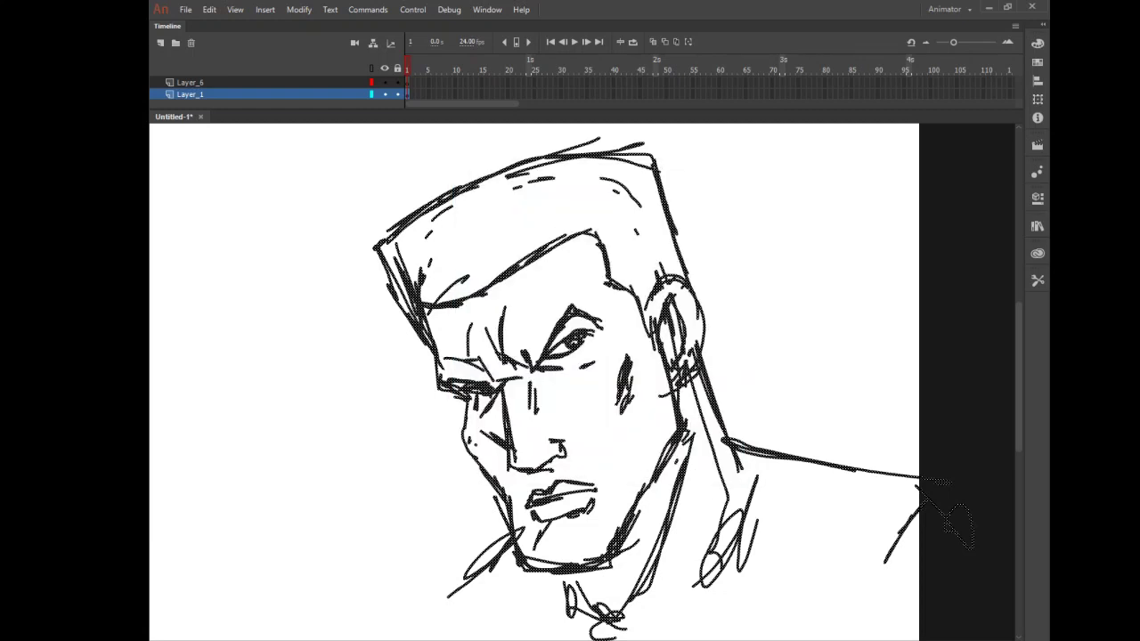
click(1038, 280)
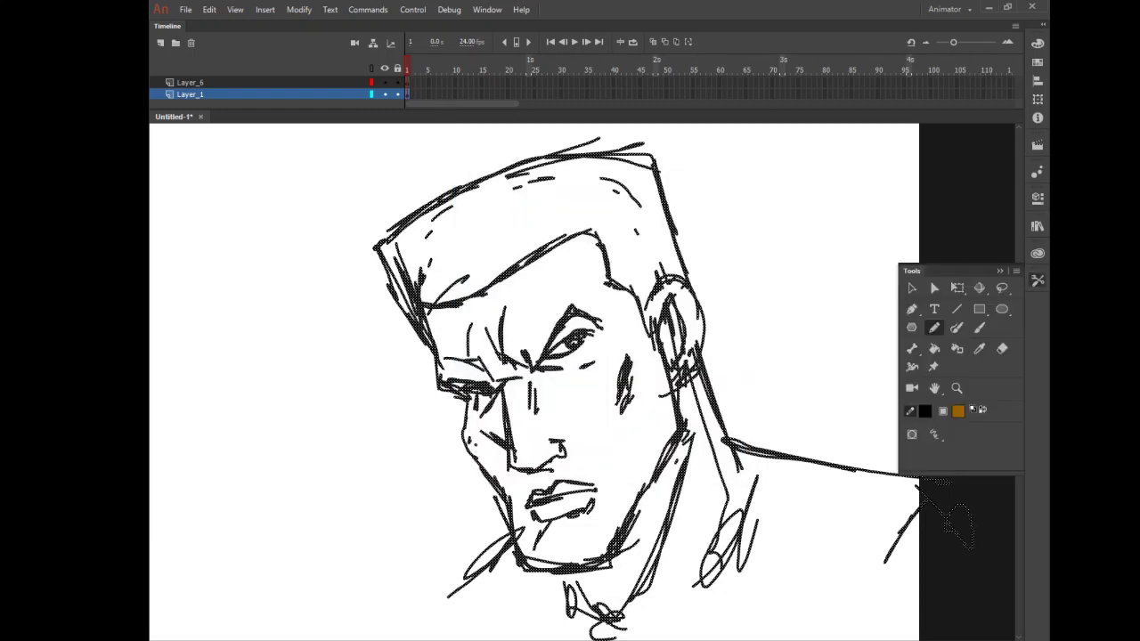
click(860, 244)
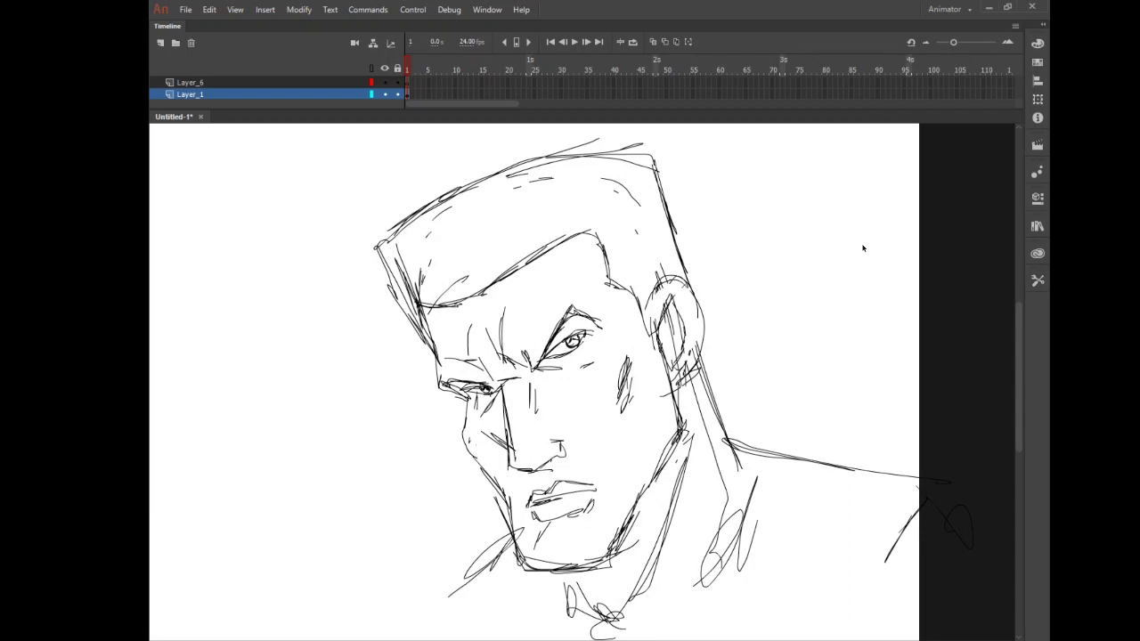
Step: Reinforce the far cheek outline from below the eye down to mouth level with the Pencil on Layer_1
click(1036, 281)
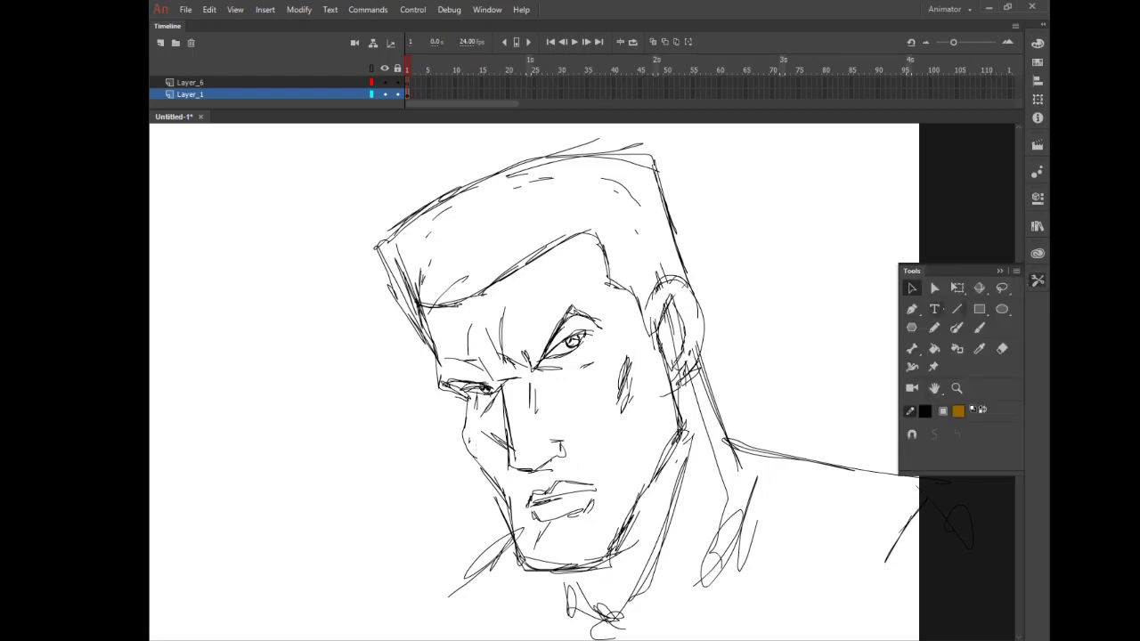
click(934, 327)
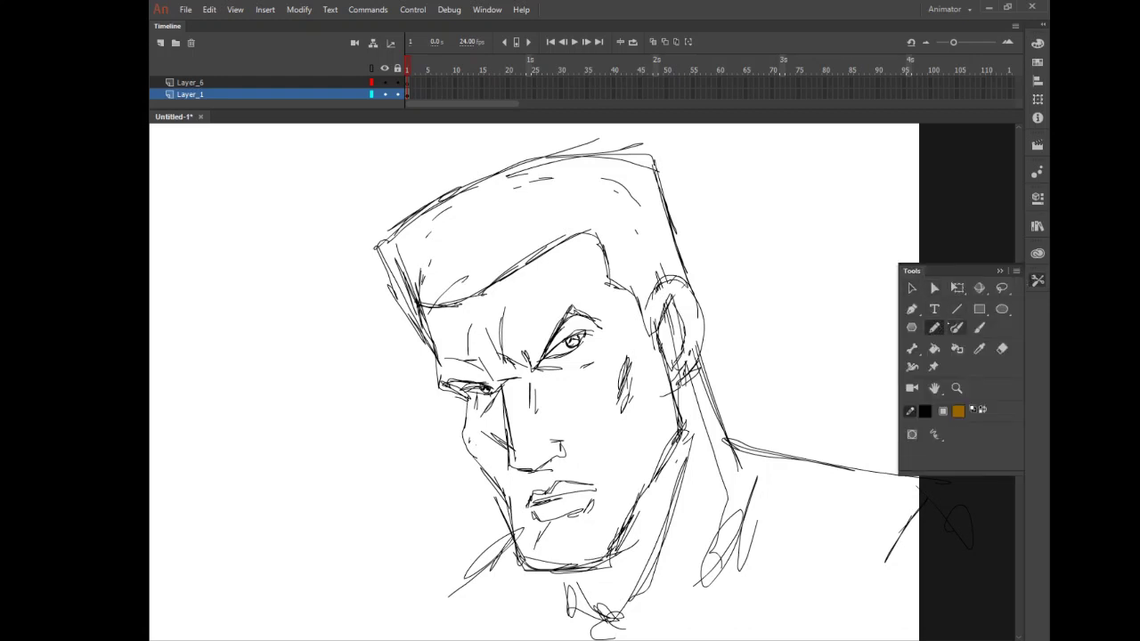
mouse_move(463, 401)
mouse_down()
mouse_move(460, 429)
mouse_move(503, 498)
mouse_up()
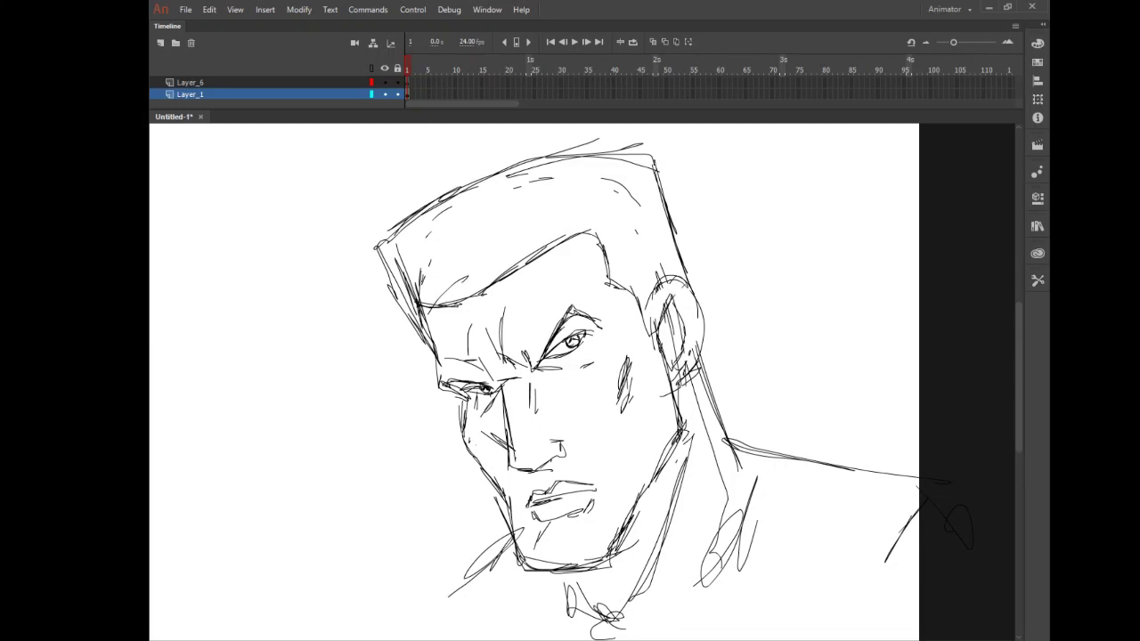
Step: Set the visibility of the sketch layer, Layer_1, to Transparent
double_click(169, 95)
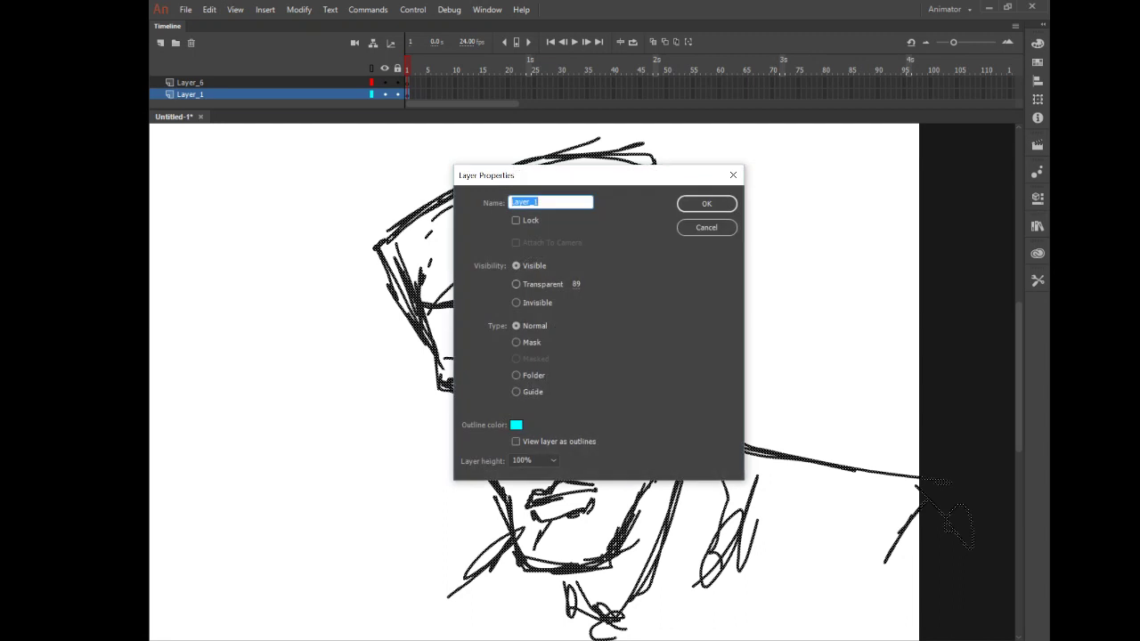
click(516, 284)
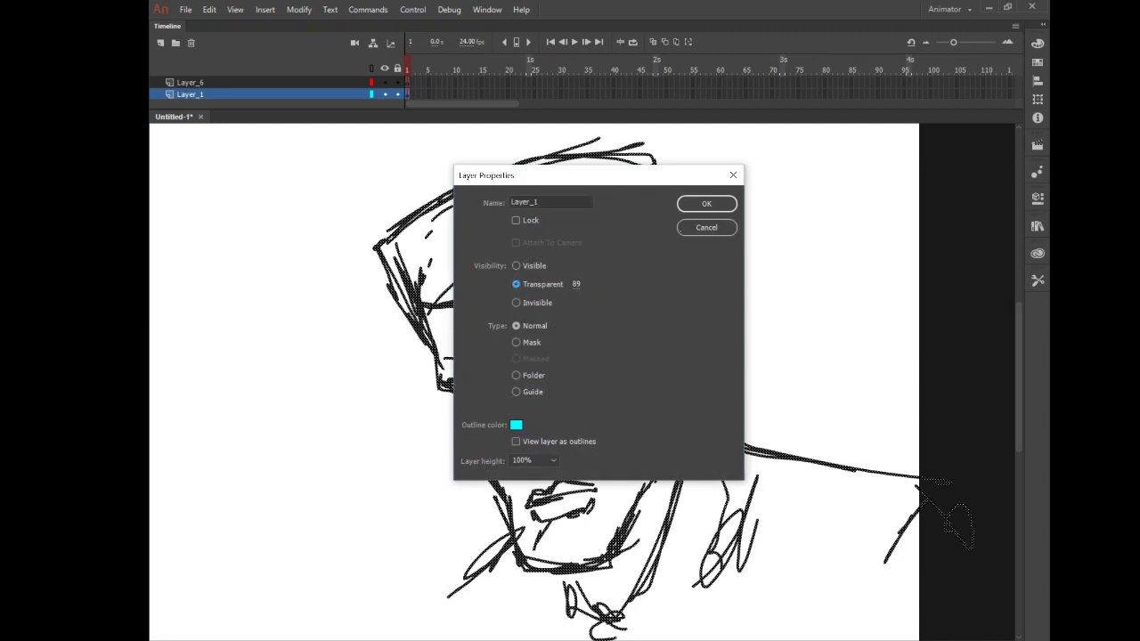
click(717, 202)
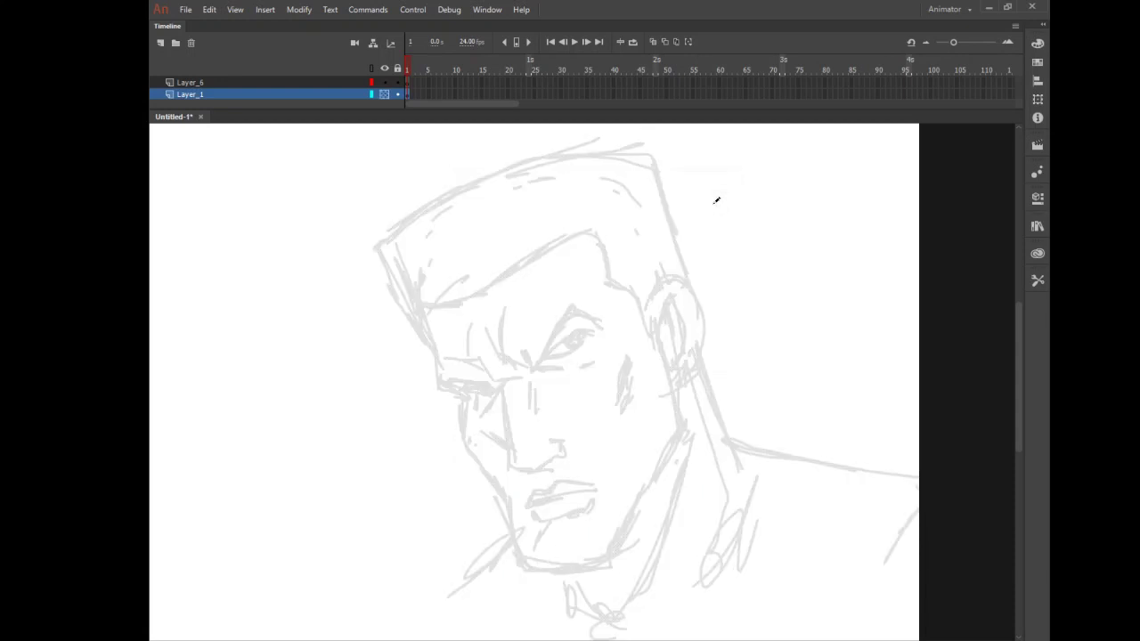
Step: Lock the sketch layer and make the empty layer above it active
click(1038, 280)
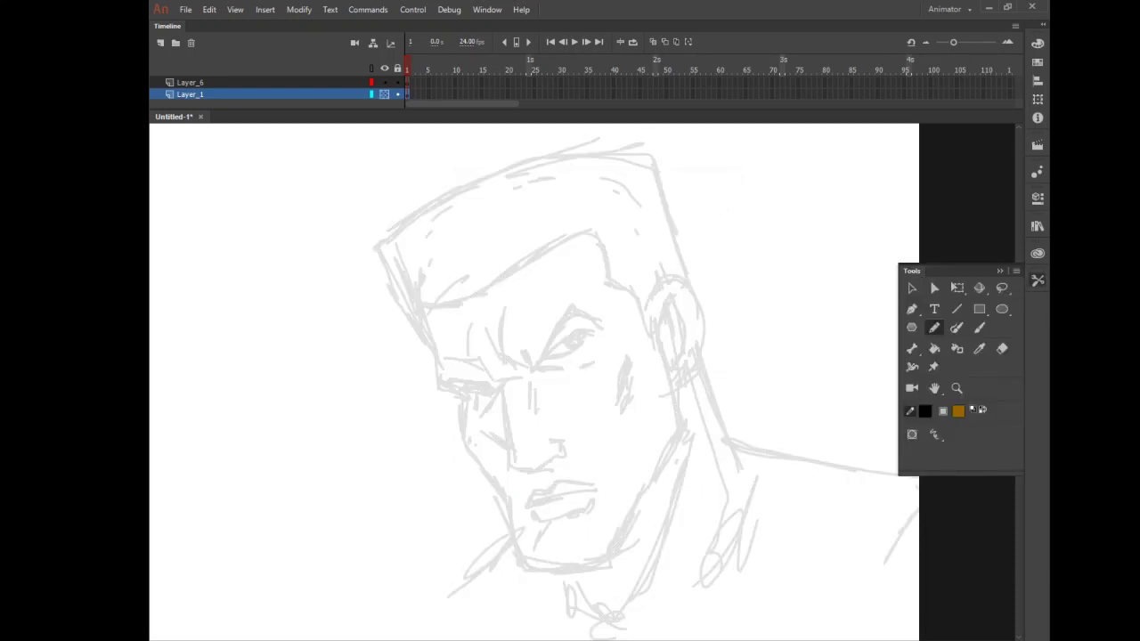
click(1037, 280)
click(397, 94)
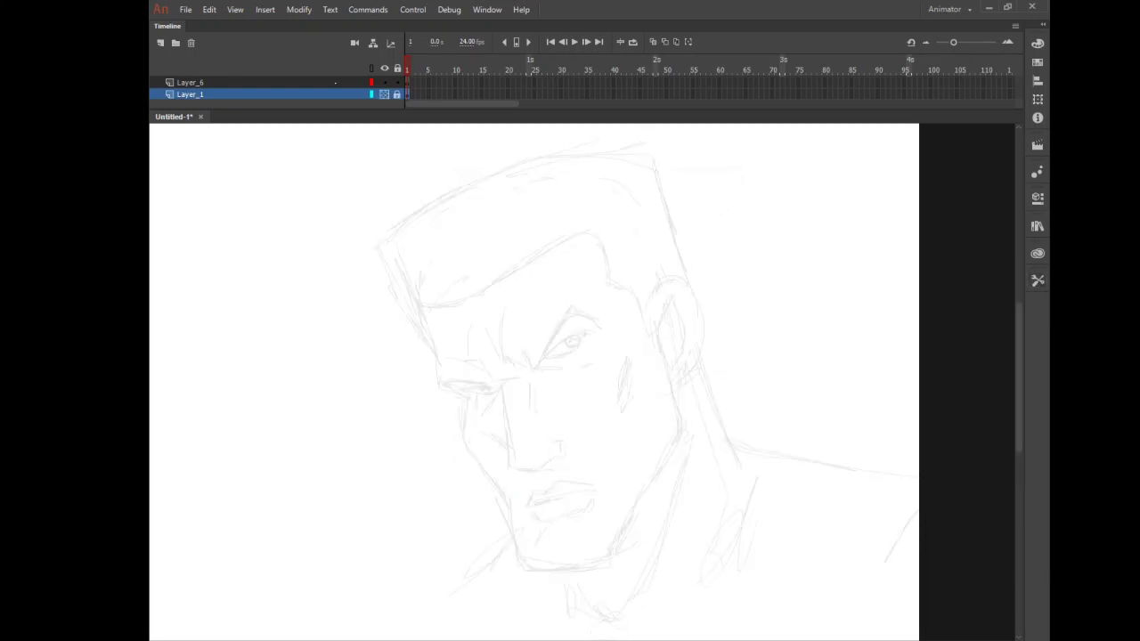
click(335, 83)
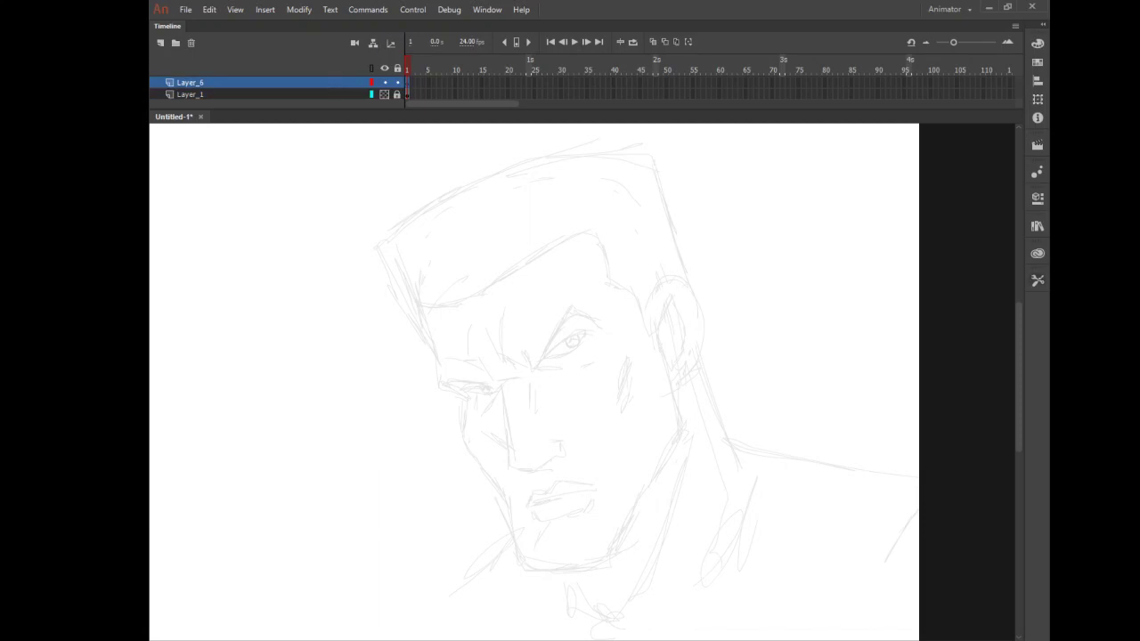
Step: Switch the Pencil mode from Ink to Smooth
click(1038, 280)
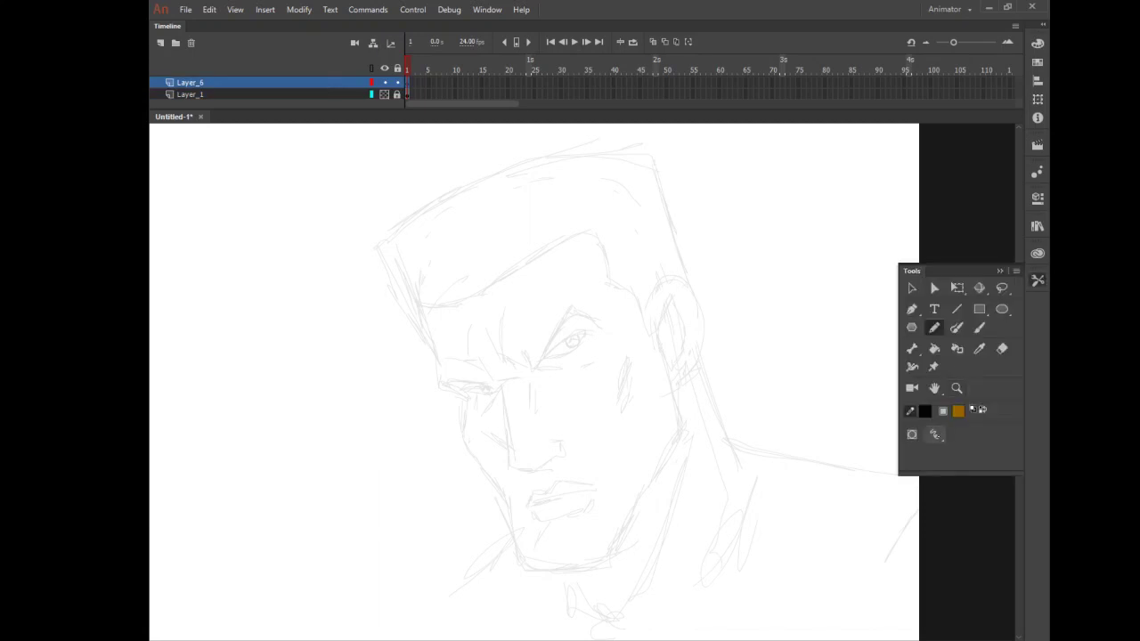
click(934, 434)
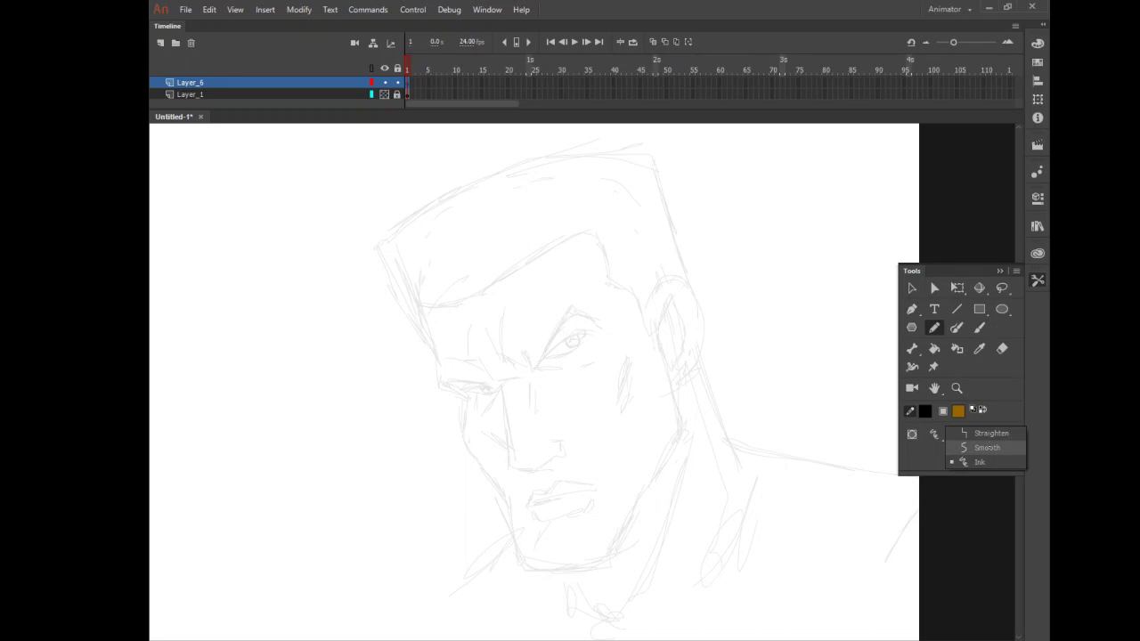
click(989, 447)
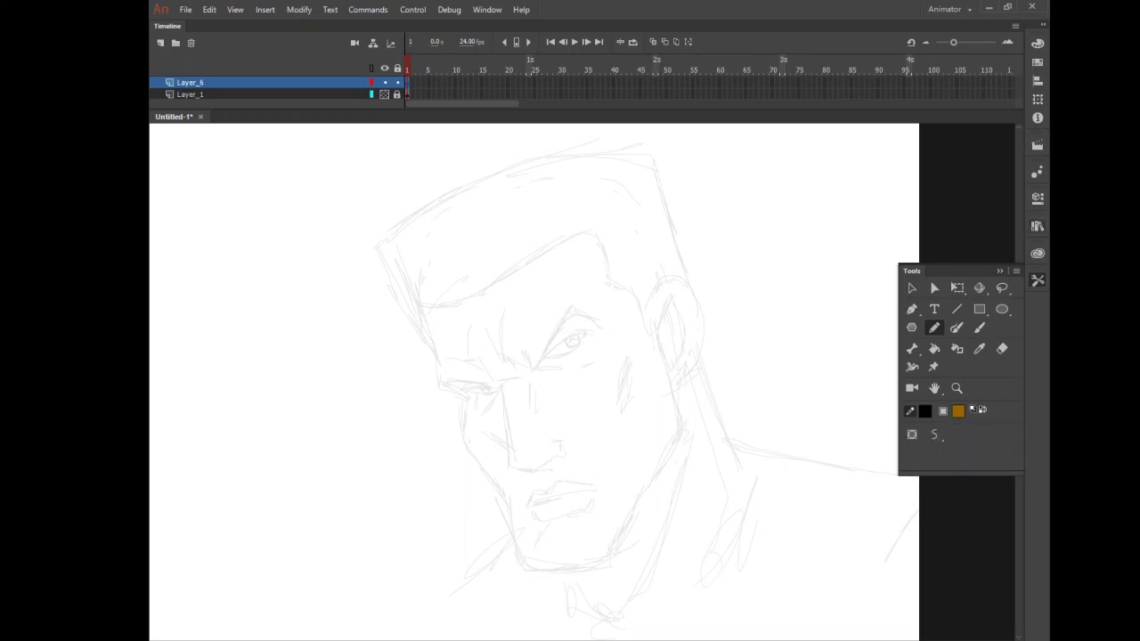
Step: Review the Pencil's stroke and smoothing properties, enlarging their display to show every setting
click(1038, 199)
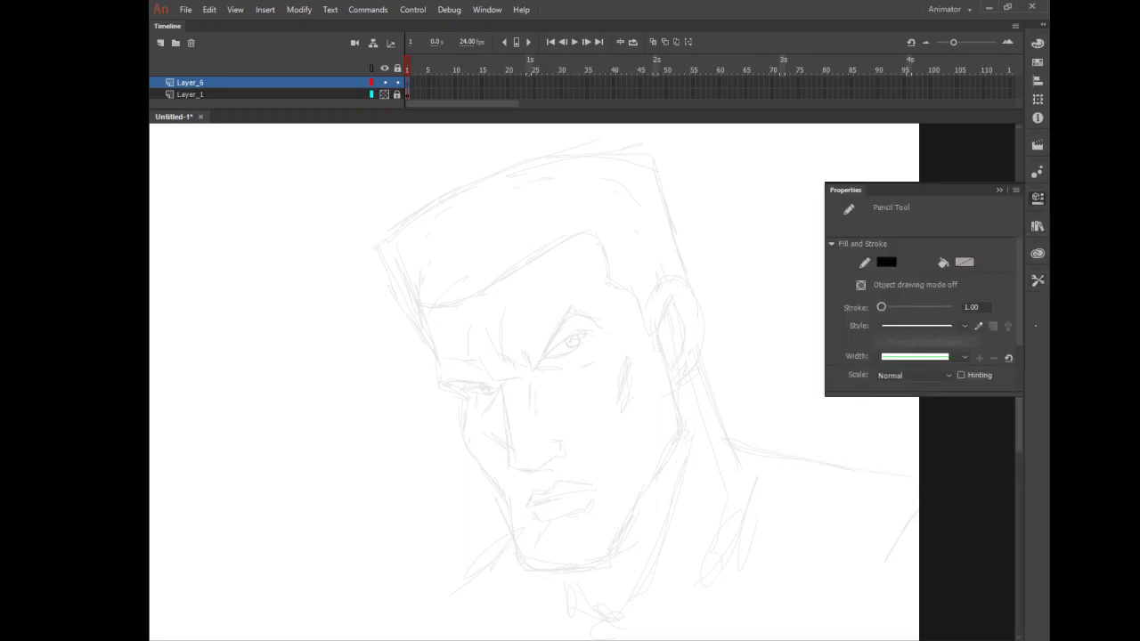
scroll(1024, 343, down, 2)
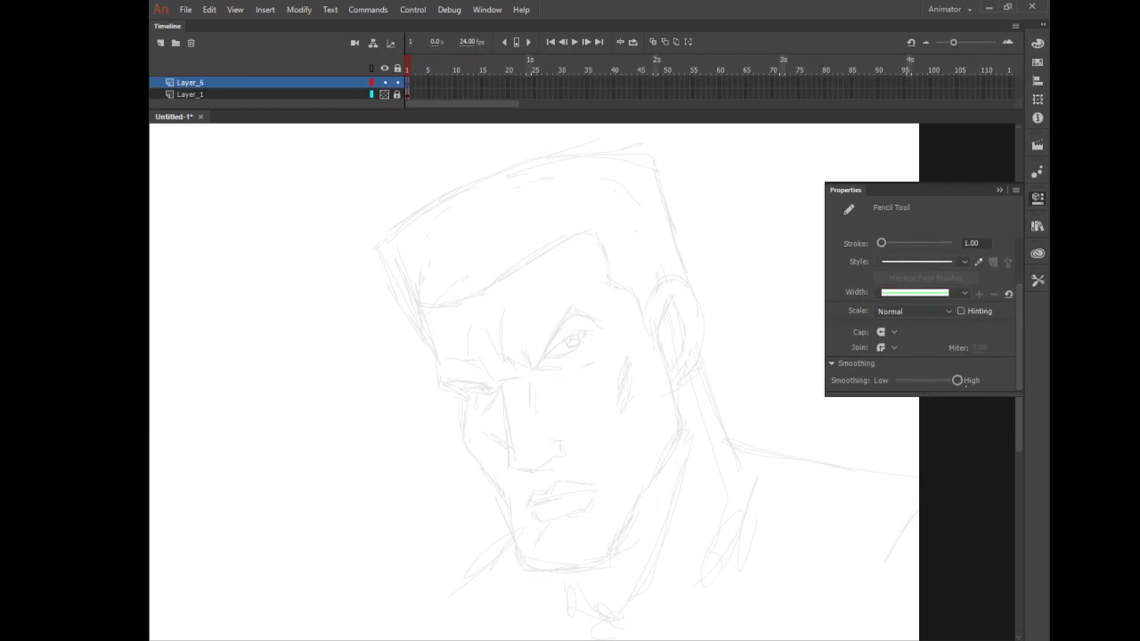
drag(1019, 348, 1019, 338)
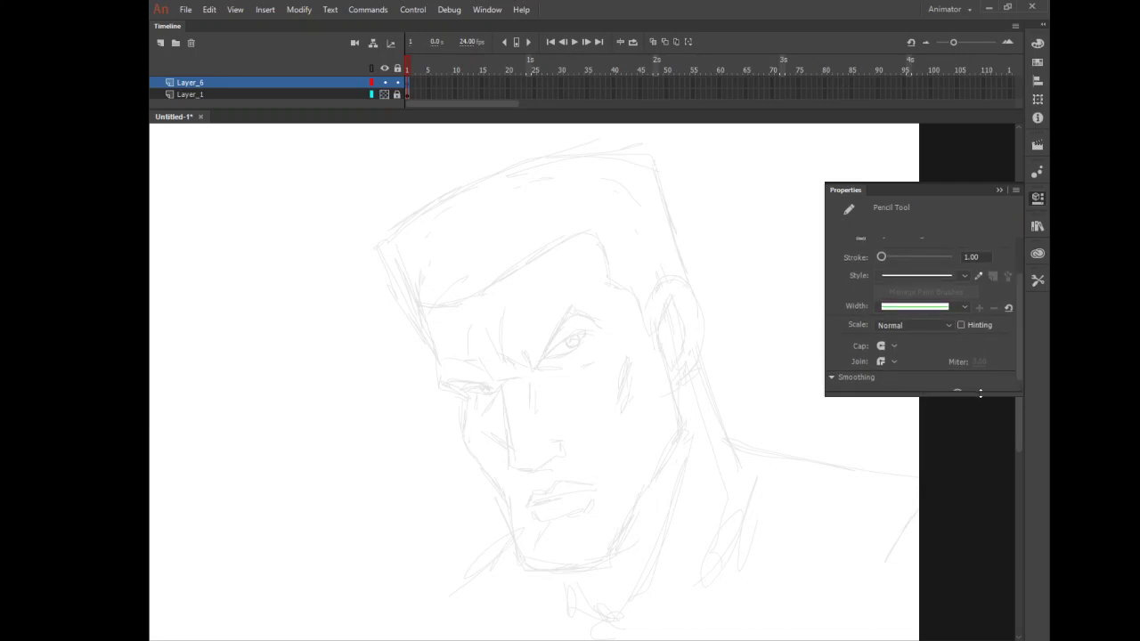
mouse_move(980, 395)
mouse_down()
mouse_move(982, 580)
mouse_move(978, 448)
mouse_move(980, 469)
mouse_up()
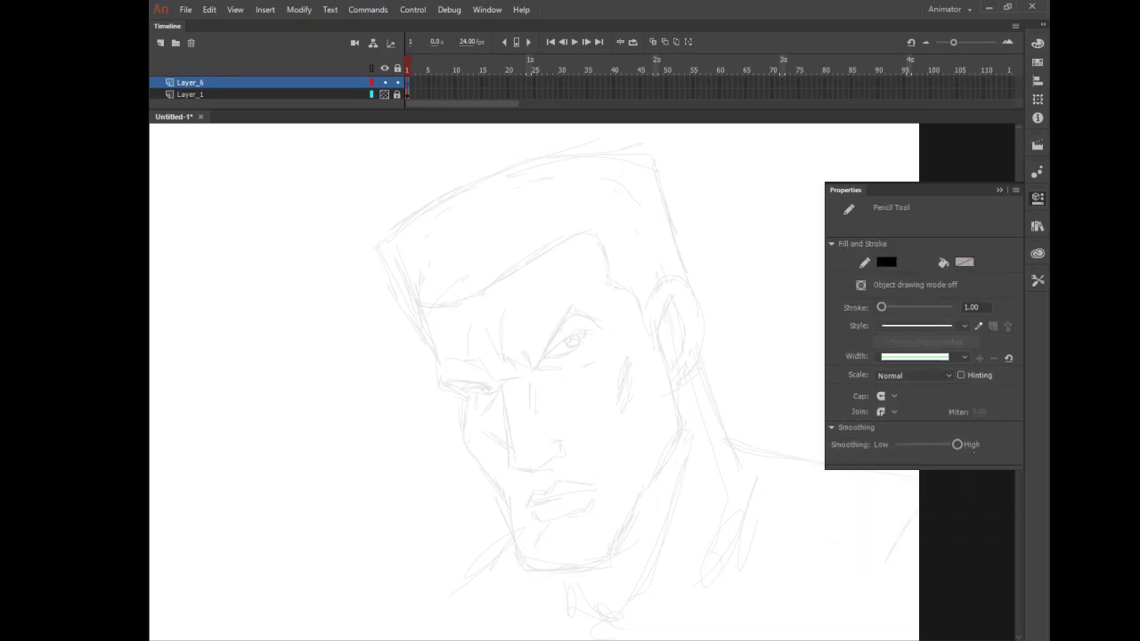
click(1038, 198)
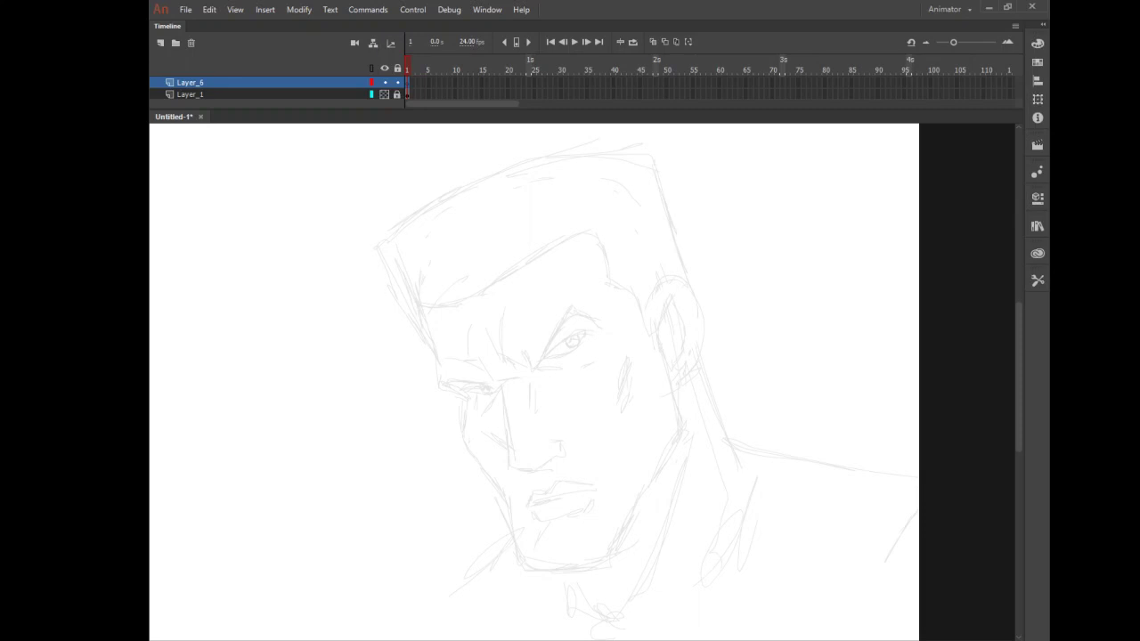
Step: Look through the snapping options for the stage
right_click(794, 345)
mouse_move(934, 507)
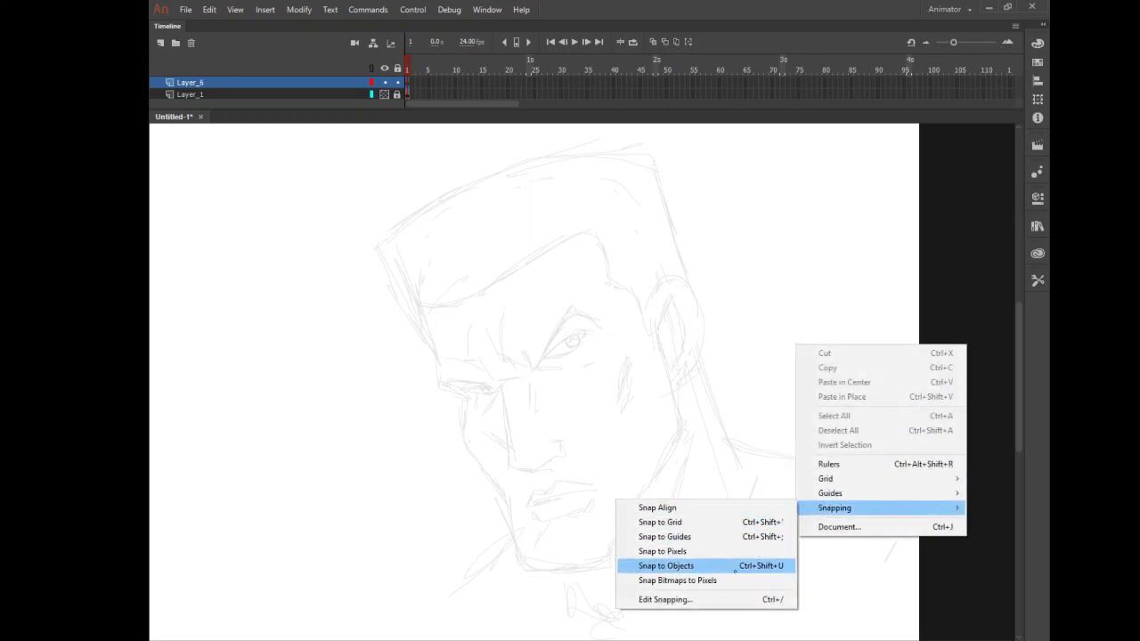
Step: Ink the upper and lower lid lines and both sides of the iris of the nearer, larger eye with the Pencil
click(1038, 280)
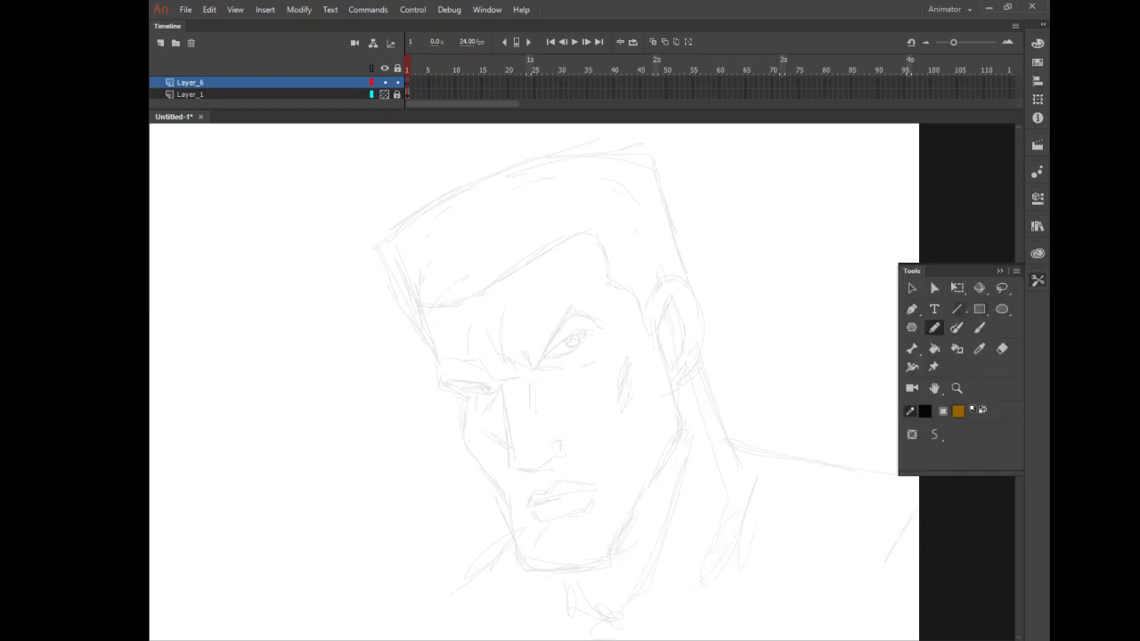
click(956, 388)
drag(485, 269, 638, 421)
drag(428, 249, 756, 533)
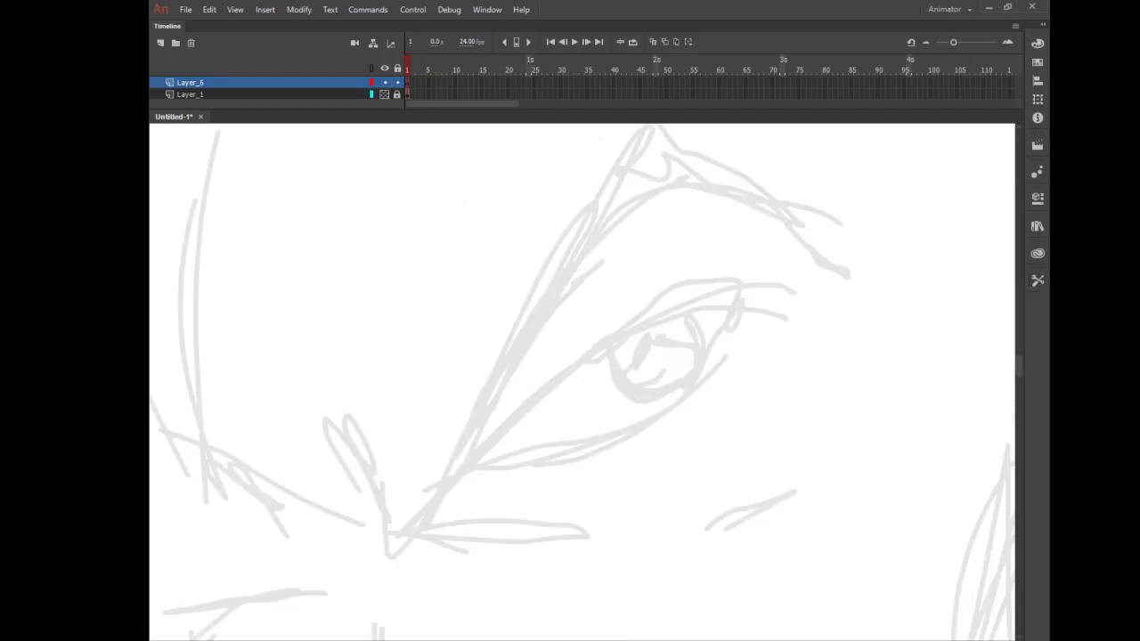
click(1037, 280)
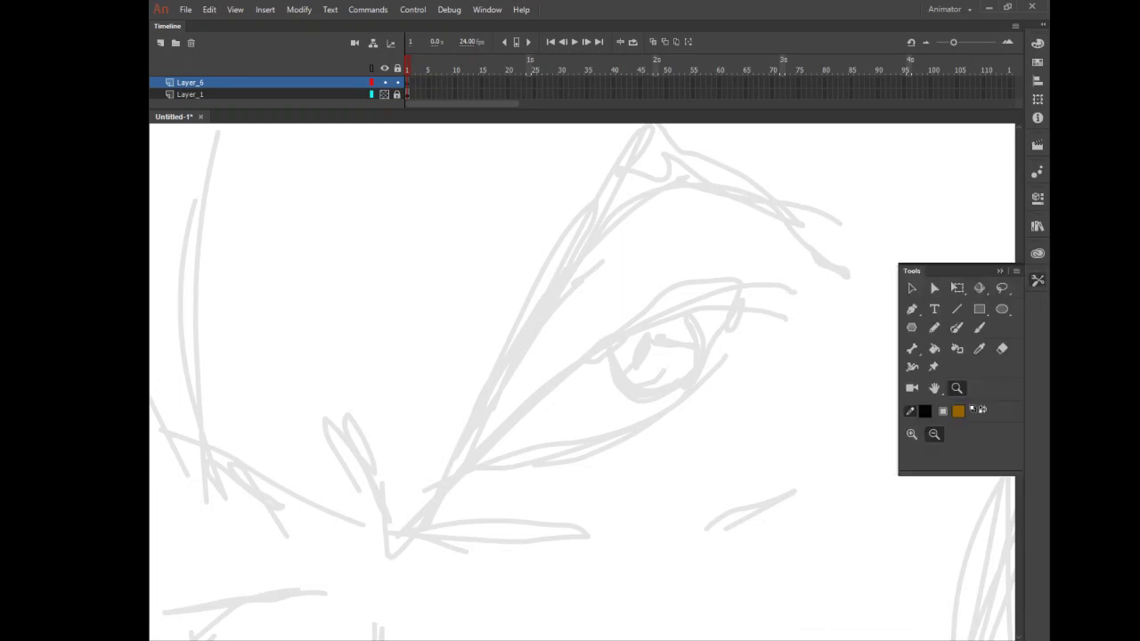
click(934, 328)
click(1038, 281)
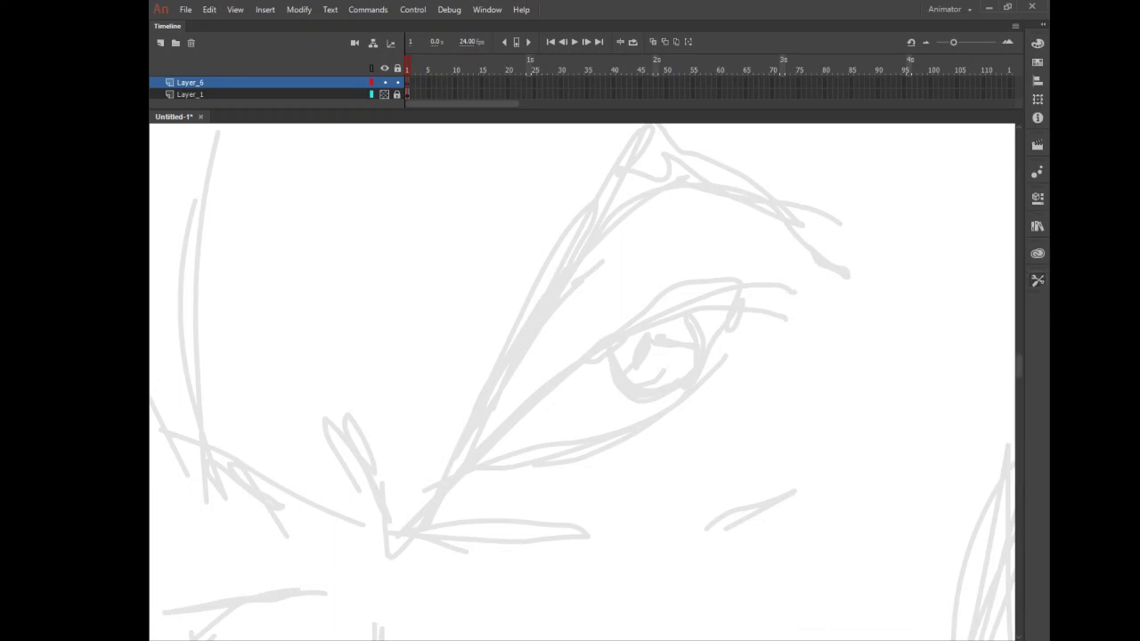
mouse_move(450, 487)
mouse_down()
mouse_move(542, 391)
mouse_move(686, 311)
mouse_move(777, 285)
mouse_up()
mouse_move(475, 460)
mouse_down()
mouse_move(580, 440)
mouse_move(701, 374)
mouse_move(743, 292)
mouse_up()
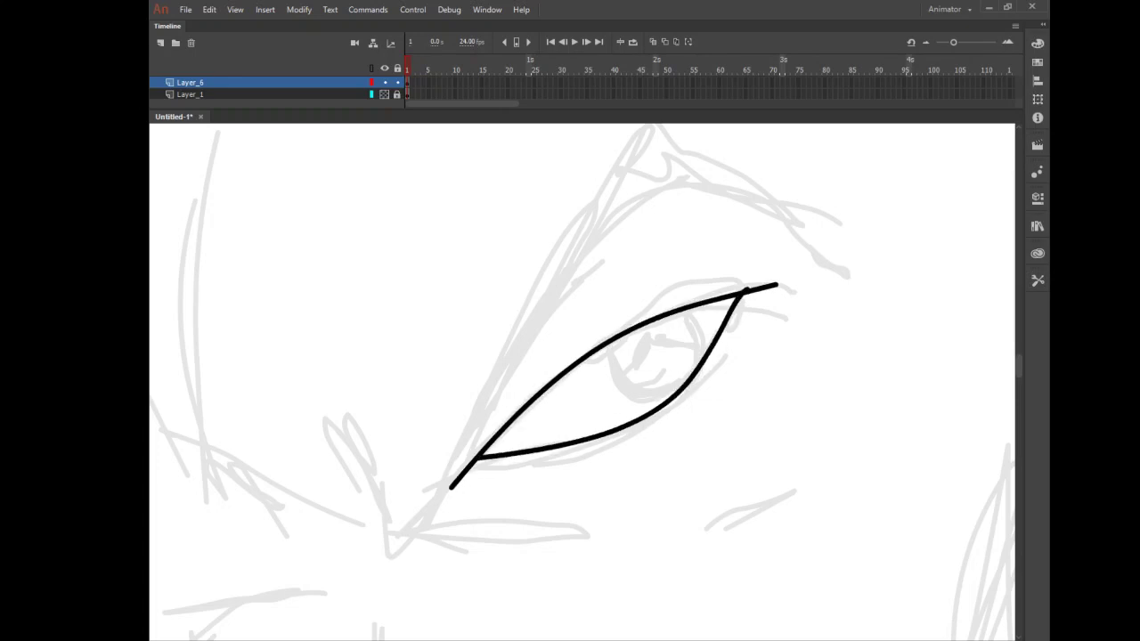
drag(603, 345, 647, 415)
drag(685, 310, 700, 358)
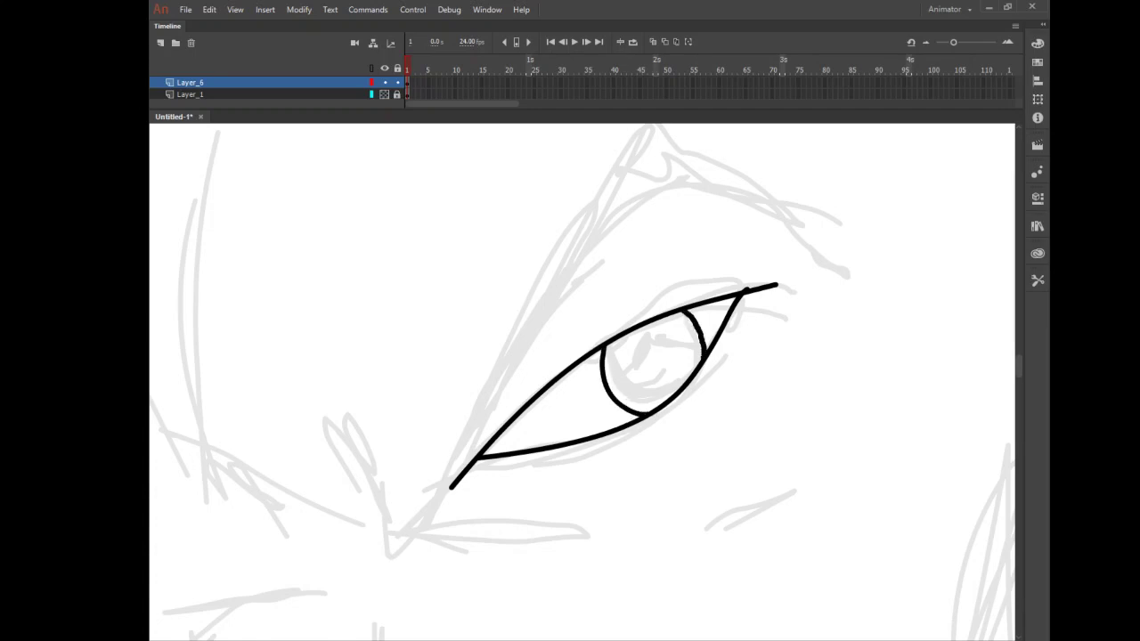
mouse_move(611, 340)
mouse_down()
mouse_move(647, 347)
mouse_move(622, 334)
mouse_up()
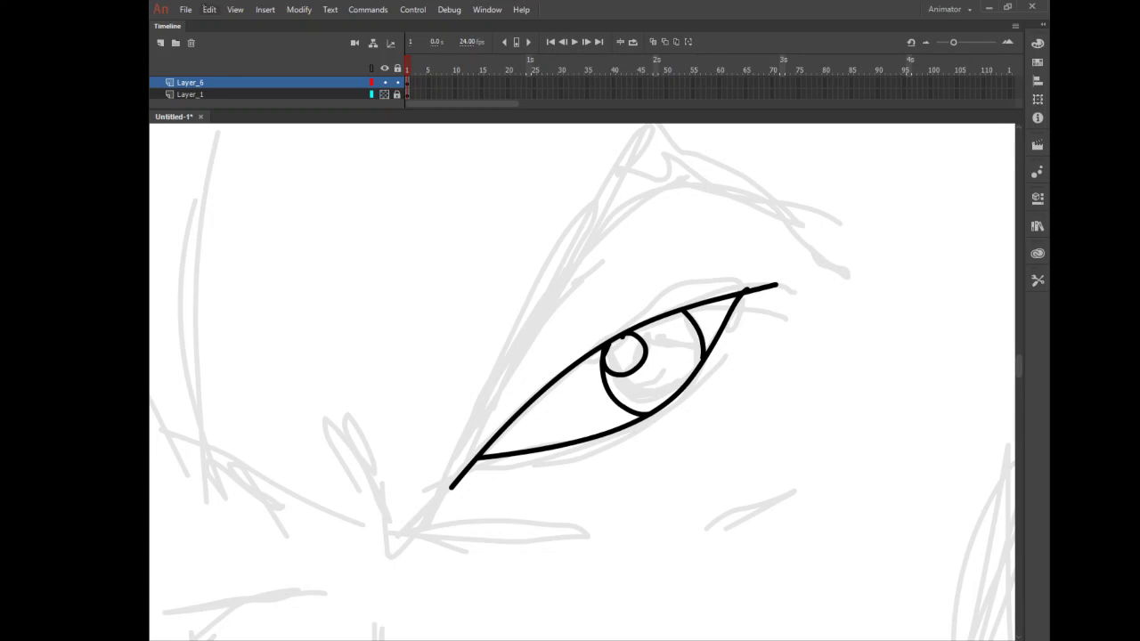
click(209, 9)
click(241, 24)
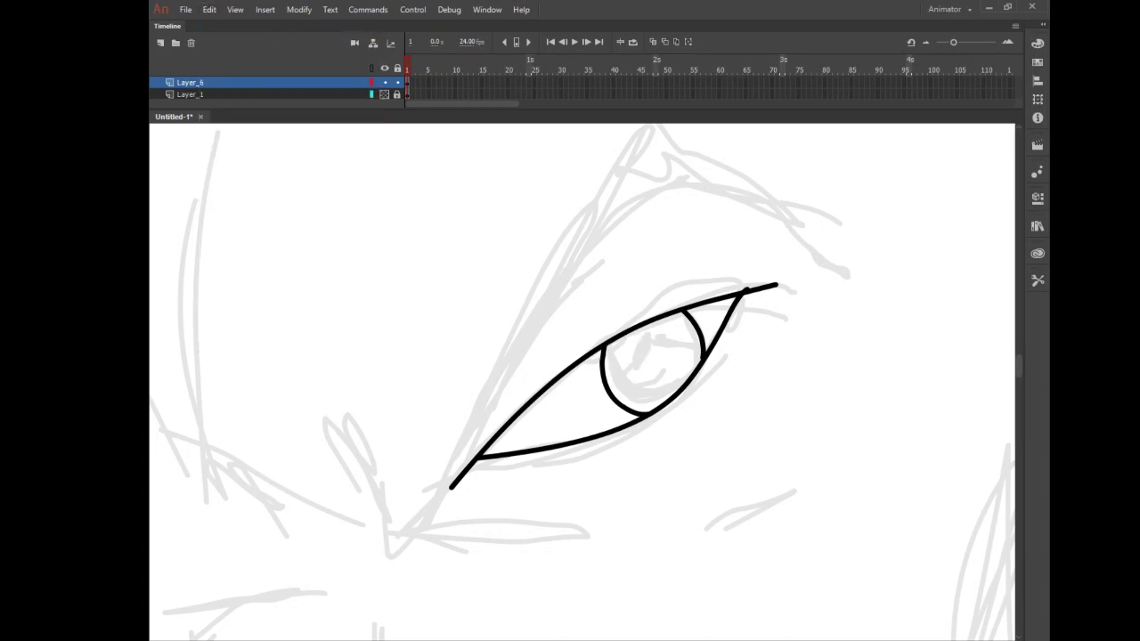
Step: Ink two small ovals inside the nearer eye's iris, plus the lid crease and two under-eye lines around it
mouse_move(609, 344)
mouse_down()
mouse_move(646, 355)
mouse_move(613, 340)
mouse_move(677, 333)
mouse_move(650, 338)
mouse_up()
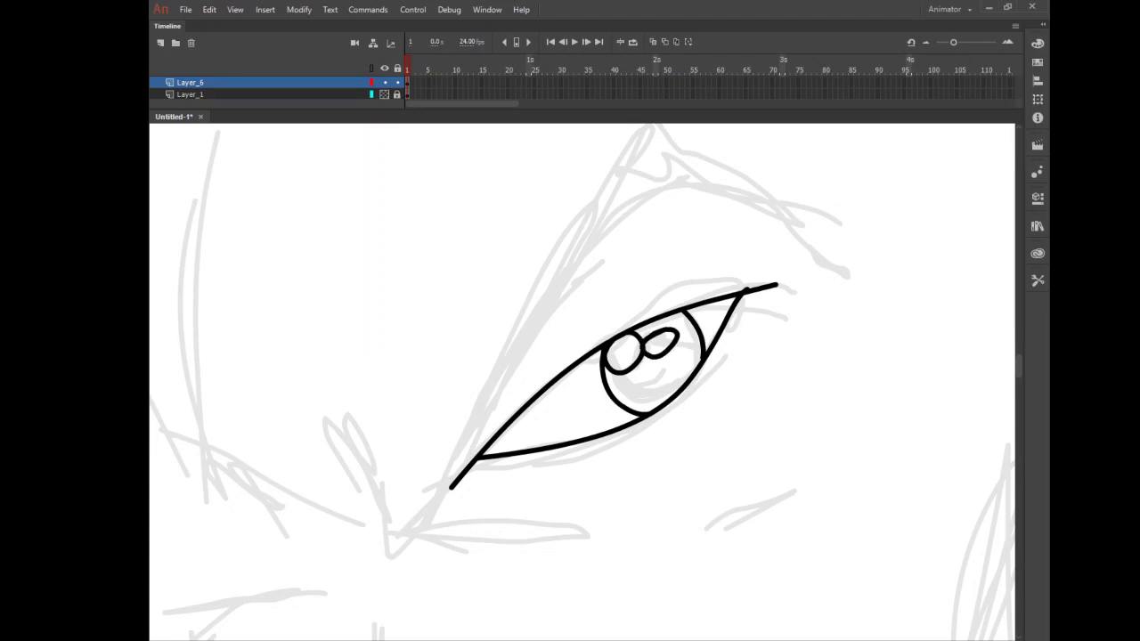
mouse_move(454, 486)
mouse_down()
mouse_move(533, 374)
mouse_move(632, 286)
mouse_up()
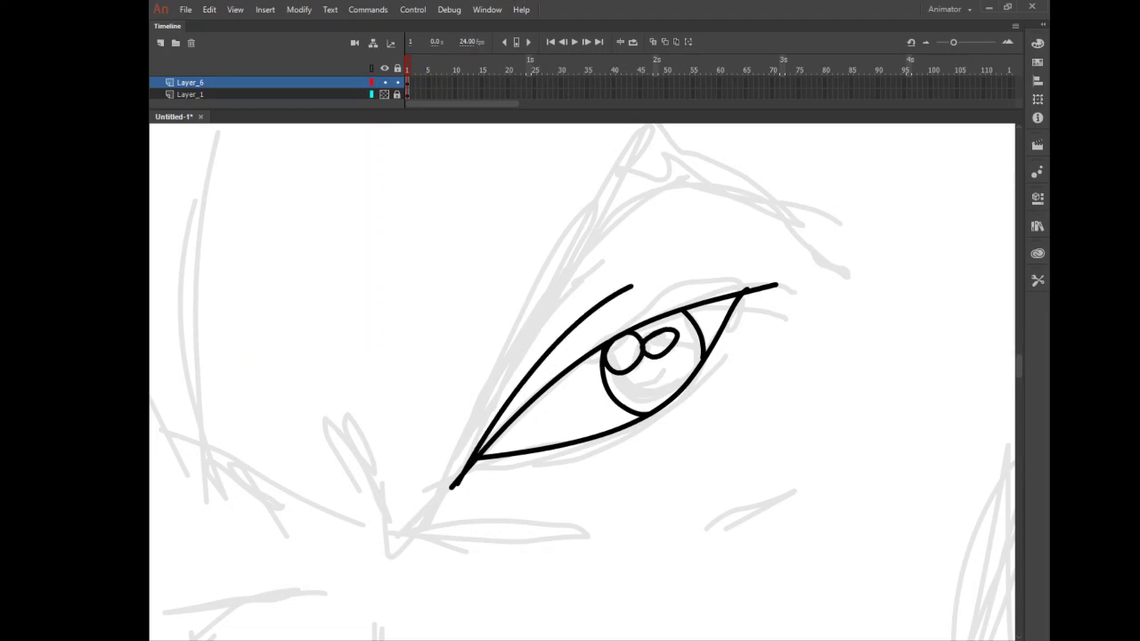
drag(426, 527, 614, 517)
drag(712, 525, 805, 475)
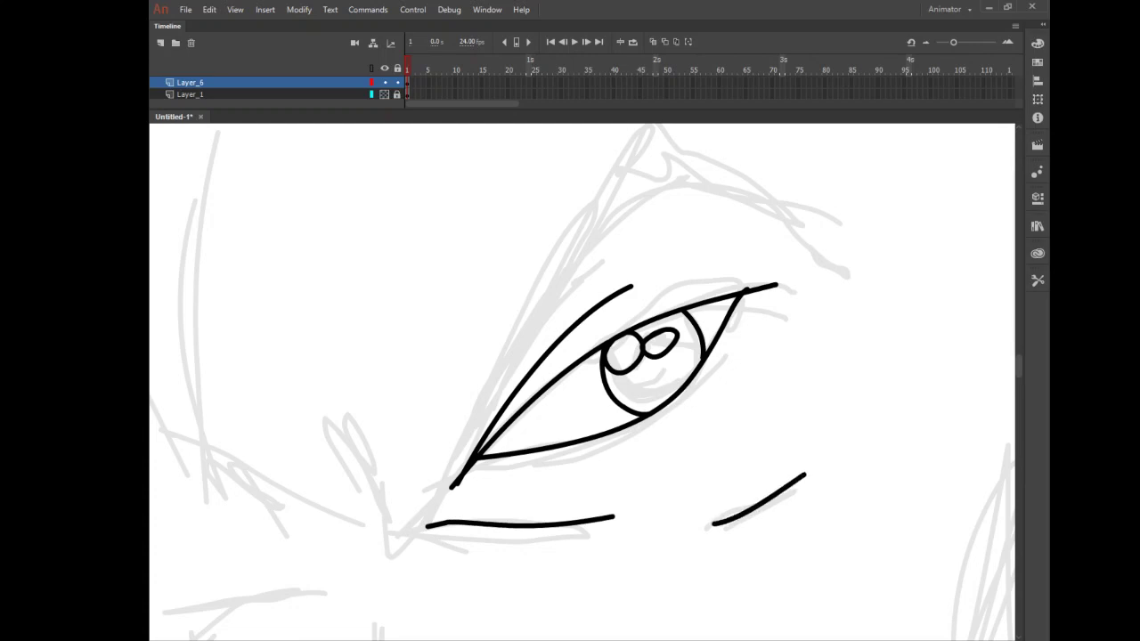
Step: Ink the double-lined, sharply arched eyebrow over the nearer eye and the frown crease at its inner end
mouse_move(344, 463)
mouse_down()
mouse_move(375, 504)
mouse_move(445, 499)
mouse_move(566, 257)
mouse_move(682, 162)
mouse_move(821, 258)
mouse_up()
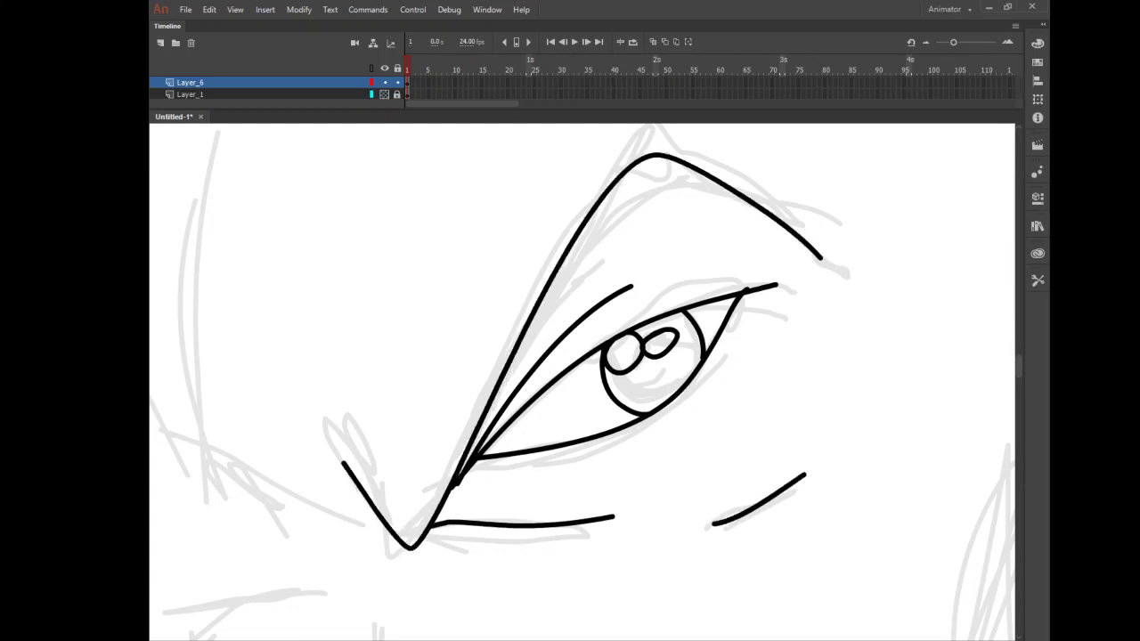
mouse_move(415, 545)
mouse_down()
mouse_move(573, 201)
mouse_move(619, 144)
mouse_move(658, 126)
mouse_move(769, 219)
mouse_up()
mouse_move(381, 517)
mouse_down()
mouse_move(315, 531)
mouse_move(264, 405)
mouse_up()
Step: Ink the curved upper and lower lid lines of the farther, smaller eye with the Pencil
click(1038, 281)
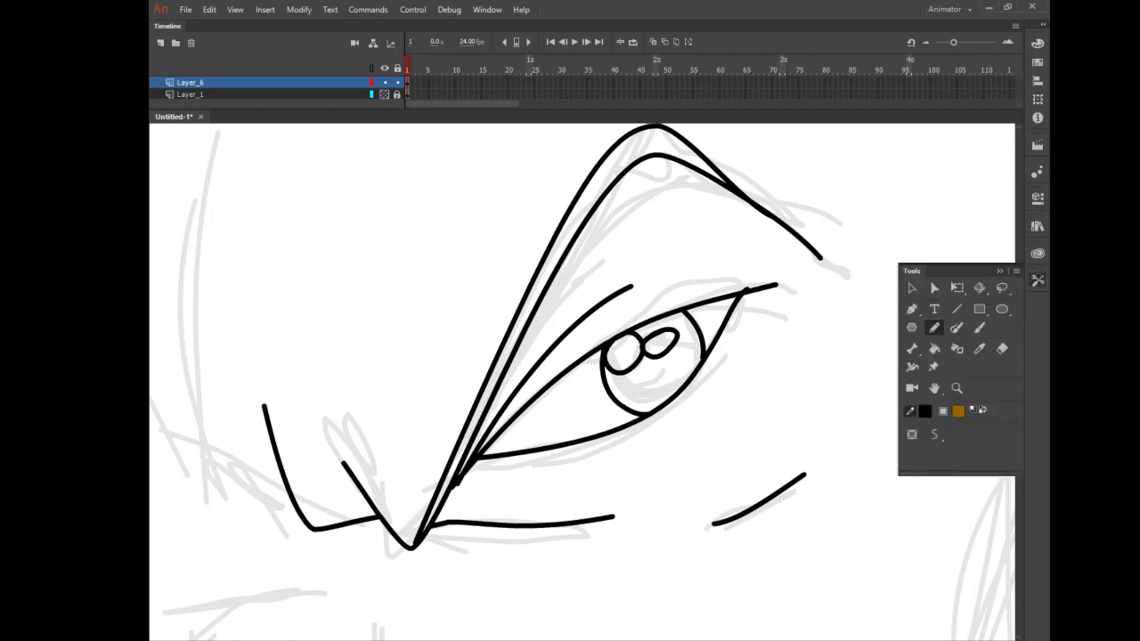
click(957, 388)
click(744, 372)
click(688, 398)
alt+click(612, 400)
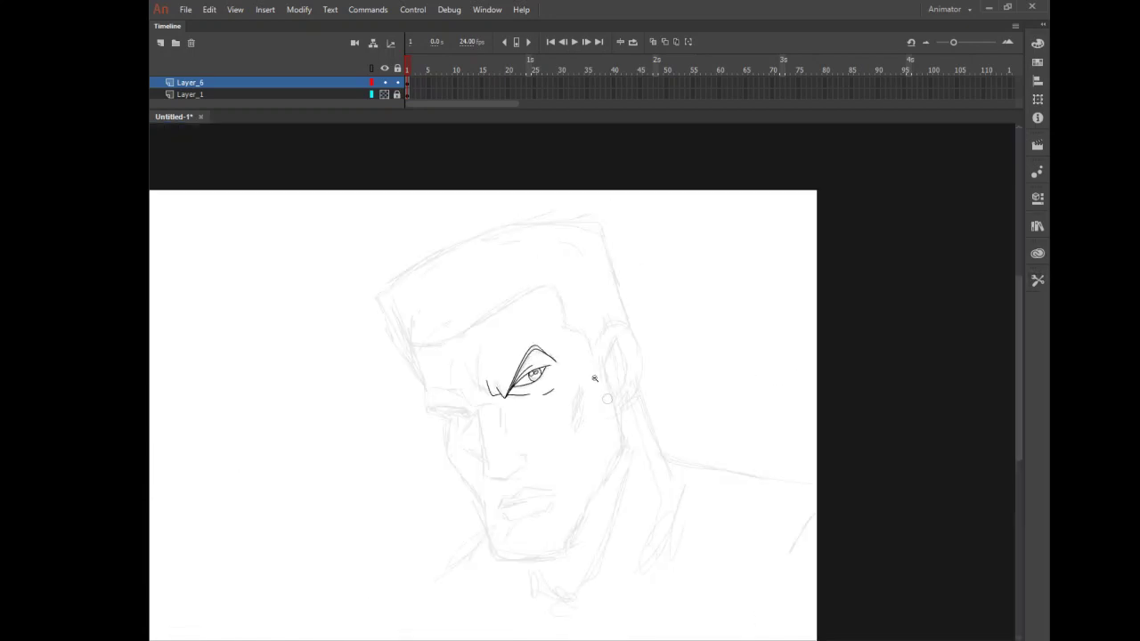
alt+click(595, 359)
drag(610, 364, 684, 427)
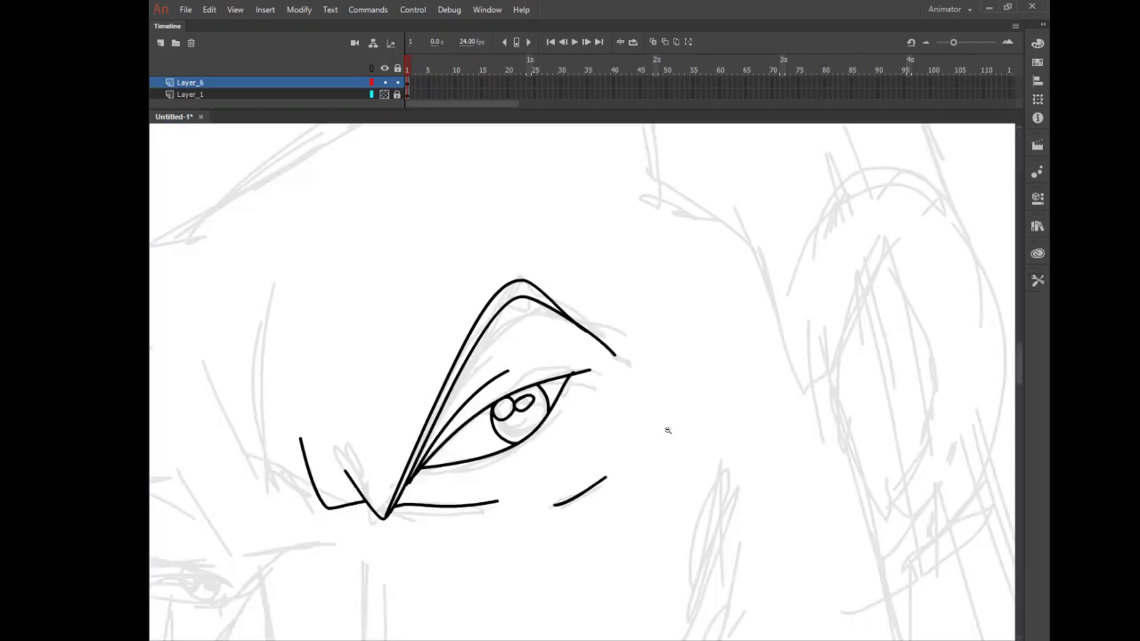
alt+click(598, 471)
alt+click(593, 461)
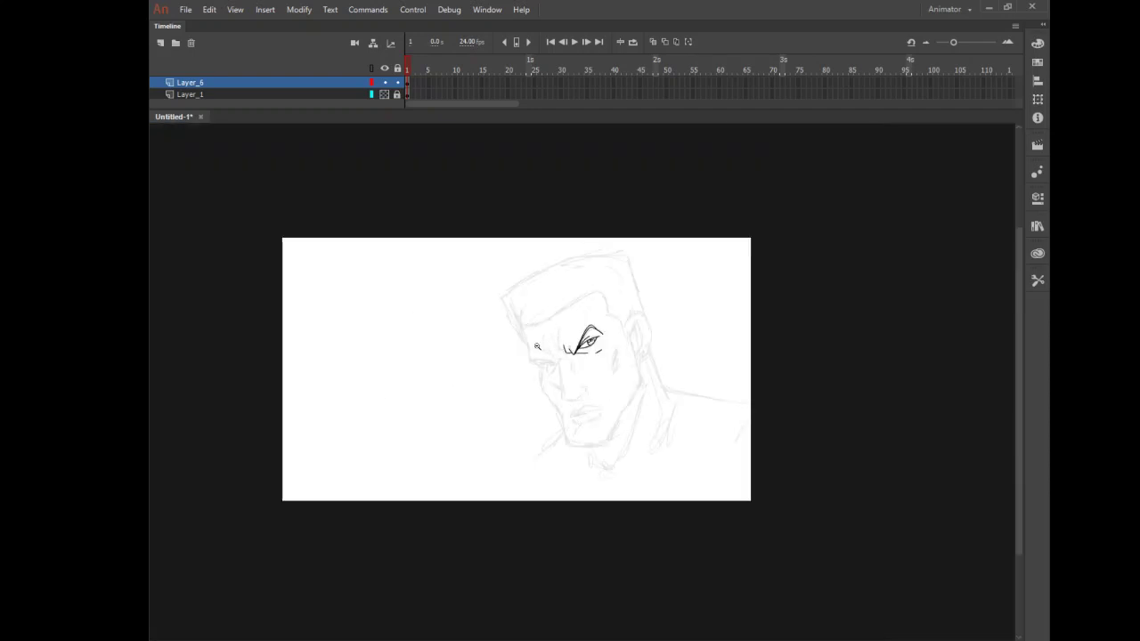
drag(525, 317, 615, 417)
drag(390, 303, 588, 415)
click(1038, 280)
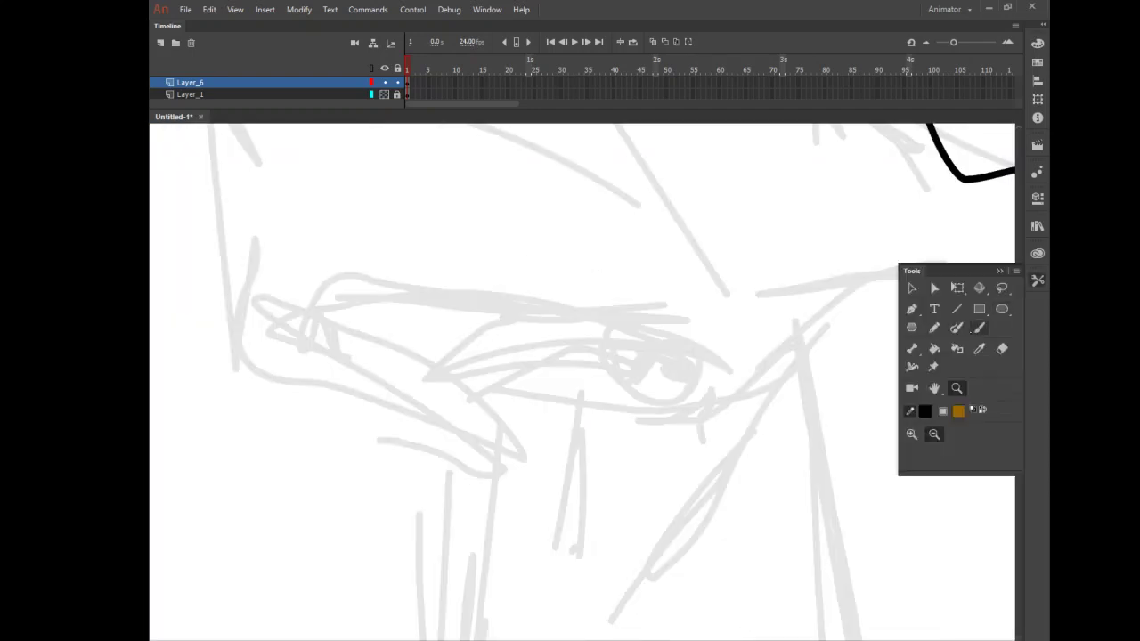
click(934, 327)
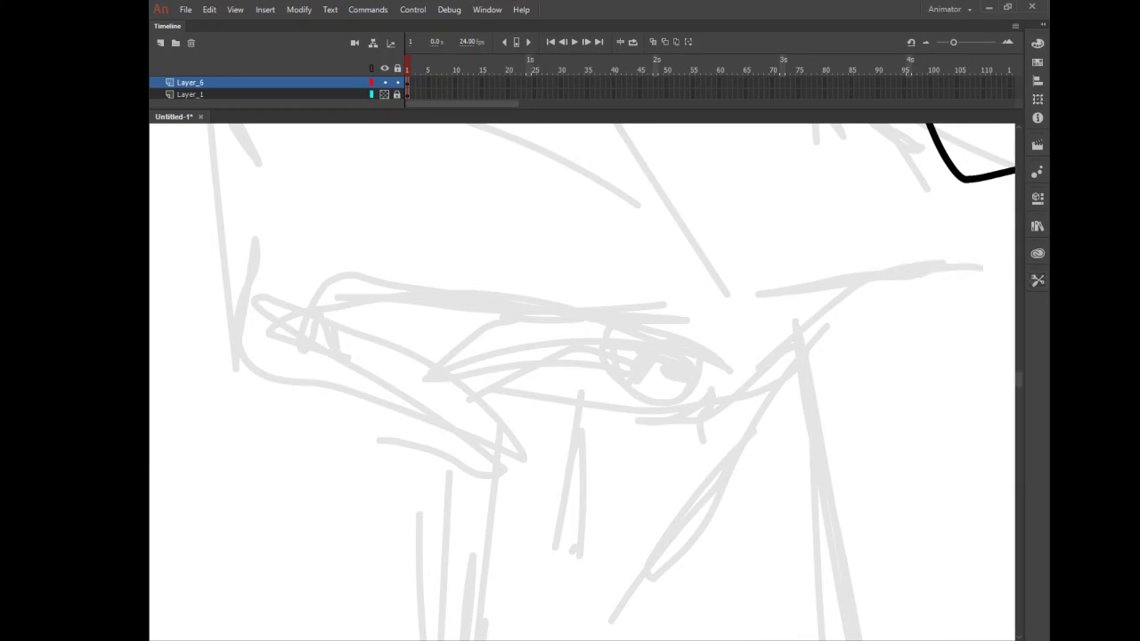
mouse_move(479, 390)
mouse_down()
mouse_move(580, 336)
mouse_move(732, 380)
mouse_up()
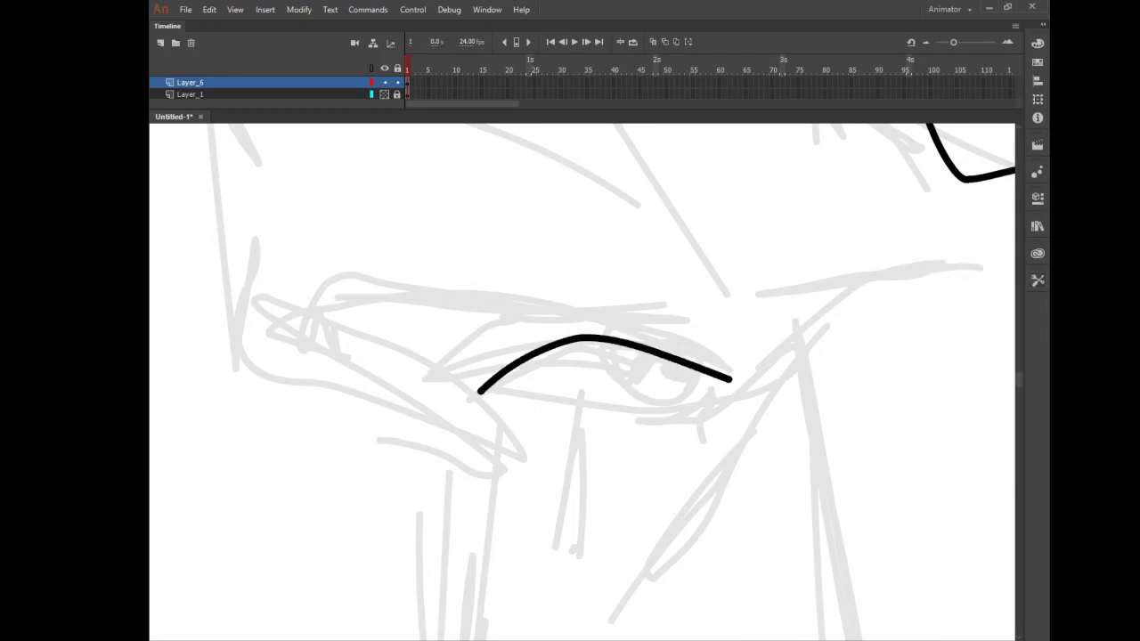
mouse_move(505, 369)
mouse_down()
mouse_move(663, 399)
mouse_move(726, 380)
mouse_up()
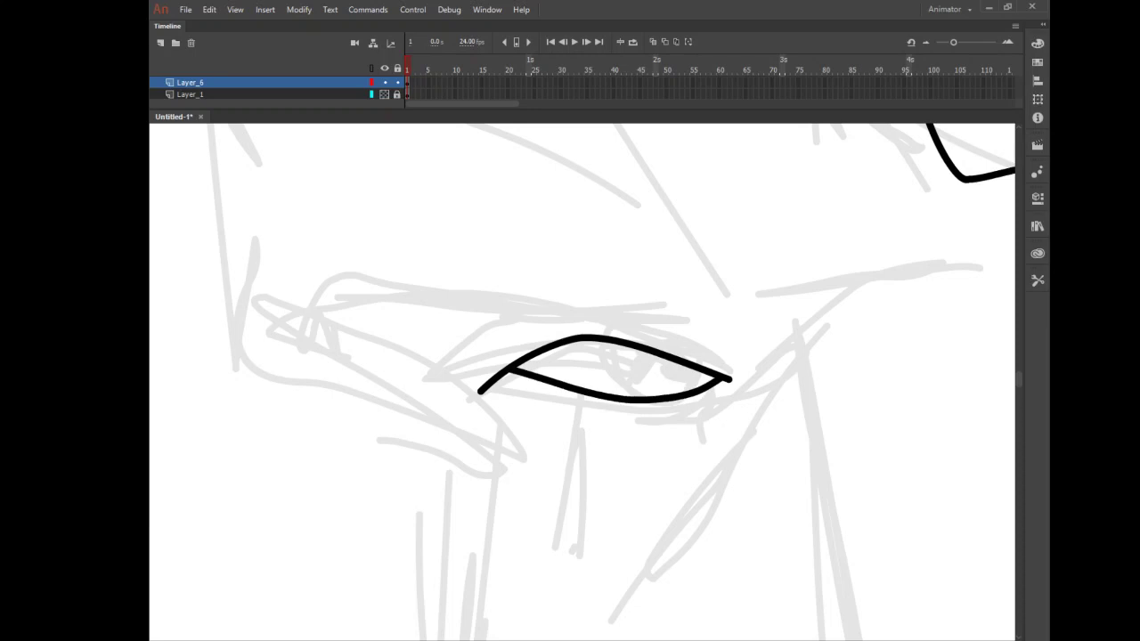
Step: Ink the farther eye's iris with two small inner circles, and add its lid crease and under-eye folds
mouse_move(606, 342)
mouse_down()
mouse_move(600, 361)
mouse_move(638, 398)
mouse_up()
drag(680, 364, 676, 395)
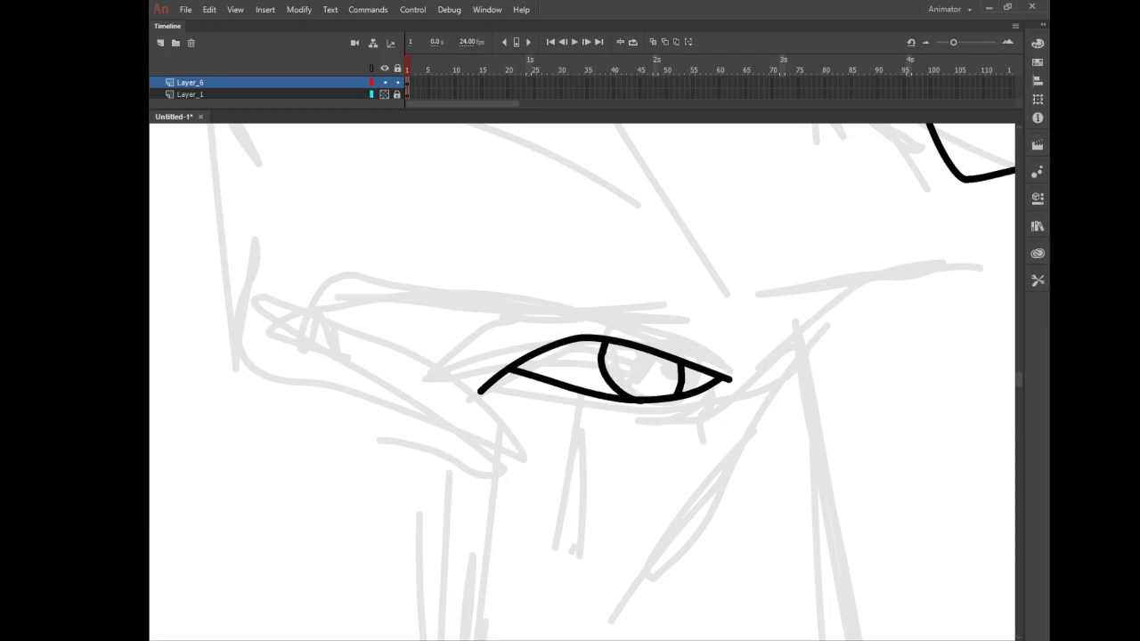
mouse_move(609, 346)
mouse_down()
mouse_move(665, 355)
mouse_move(648, 349)
mouse_up()
mouse_move(504, 359)
mouse_down()
mouse_move(606, 331)
mouse_move(659, 348)
mouse_up()
mouse_move(729, 380)
mouse_down()
mouse_move(597, 457)
mouse_move(626, 462)
mouse_up()
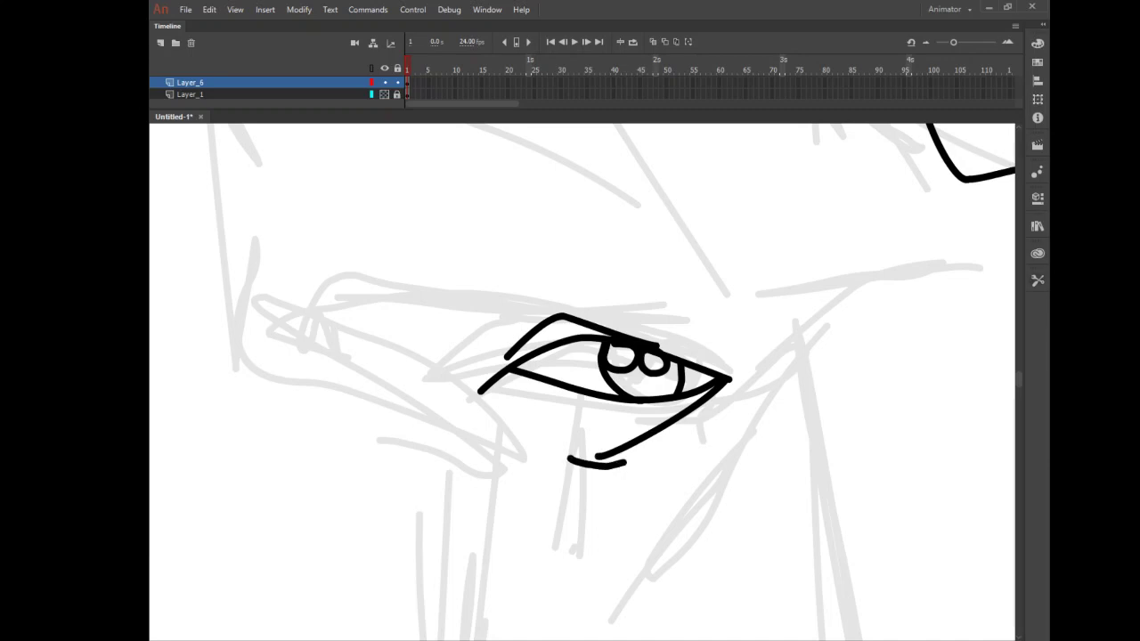
Step: Check both inked eyes against the whole face sketch and return to the farther eye with the Pencil
click(1037, 281)
click(957, 388)
click(934, 434)
click(803, 283)
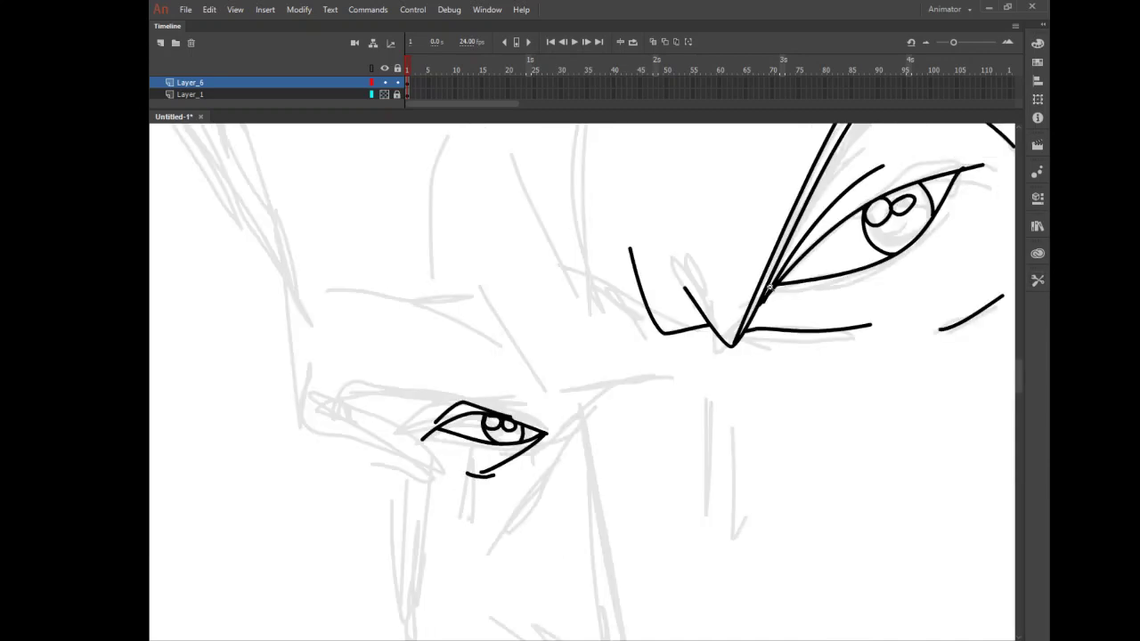
click(770, 285)
click(664, 443)
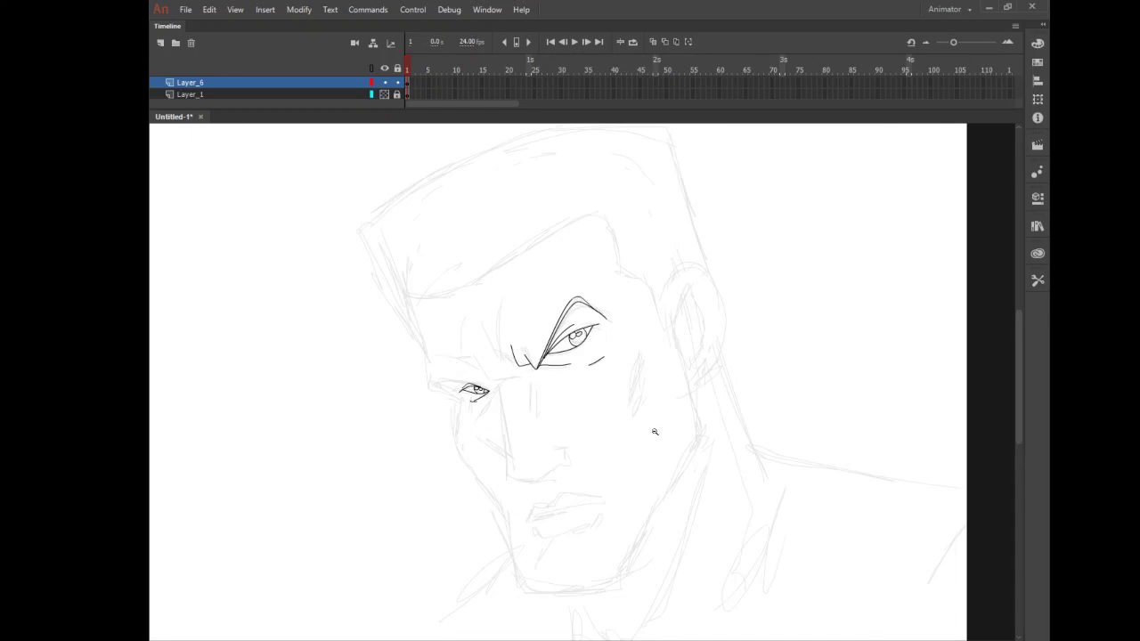
click(652, 370)
drag(462, 301, 553, 403)
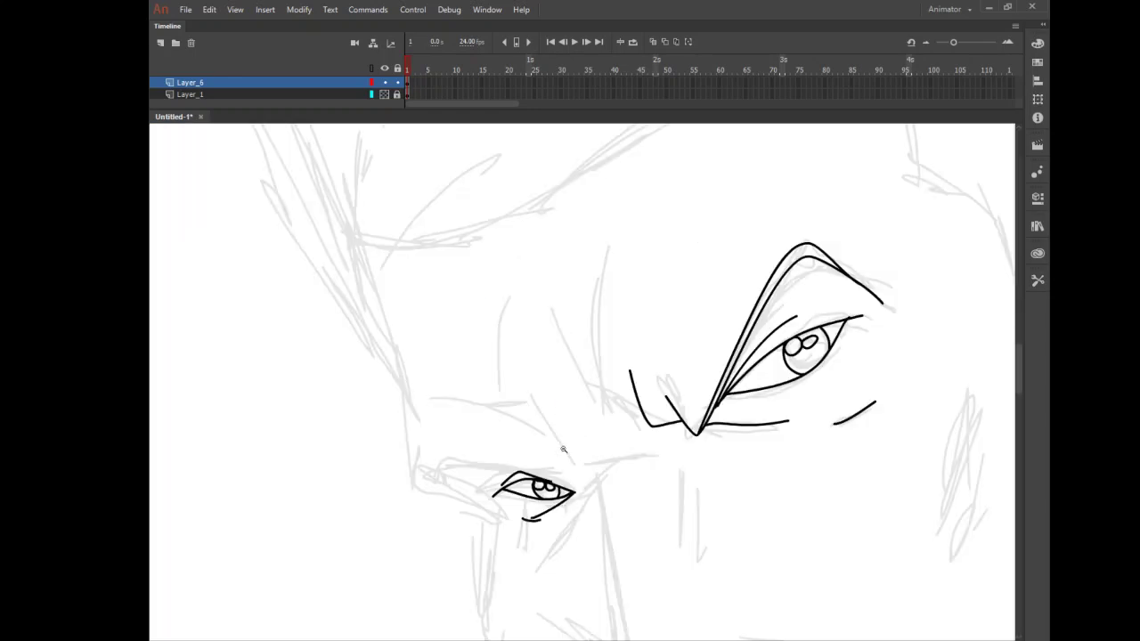
click(549, 464)
mouse_move(509, 346)
mouse_down()
mouse_move(612, 419)
mouse_move(615, 432)
mouse_up()
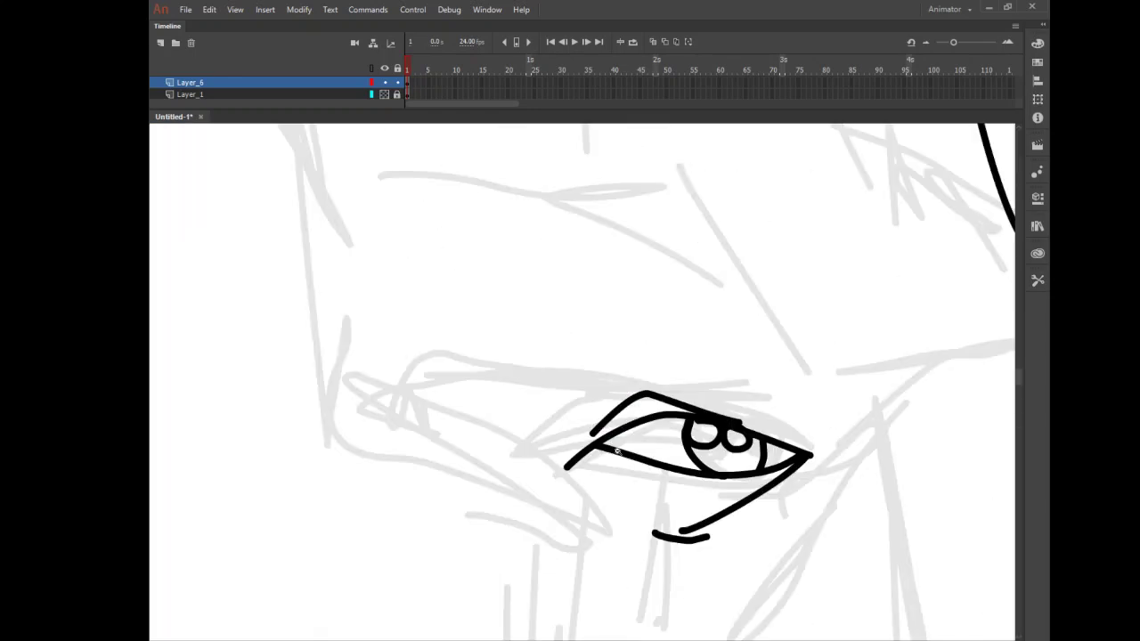
click(1038, 279)
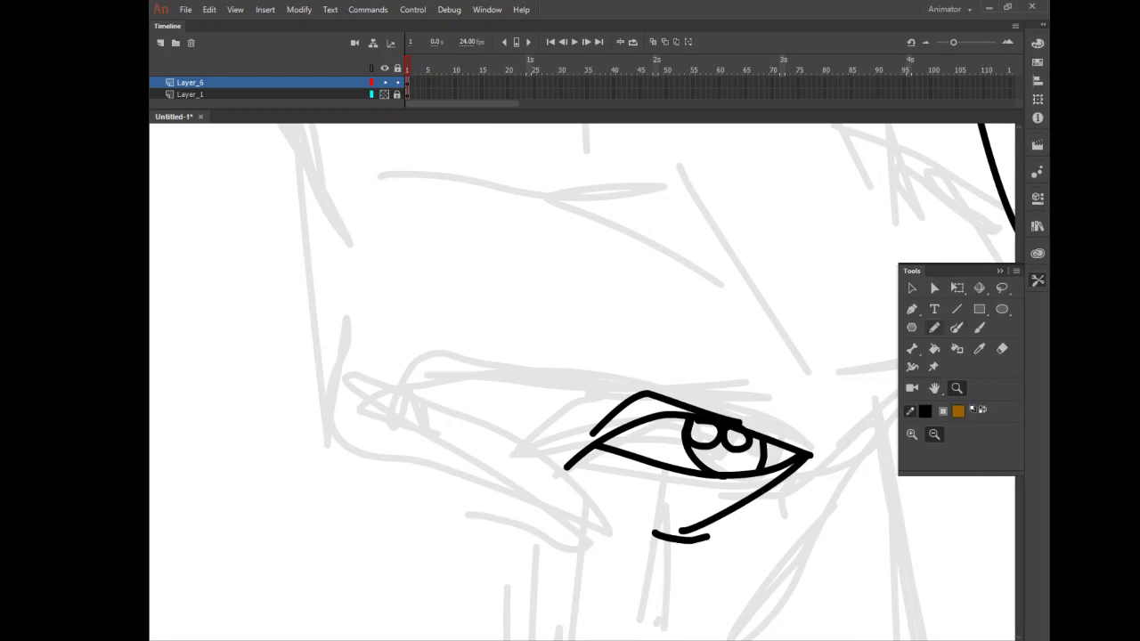
click(934, 326)
mouse_move(401, 419)
mouse_down()
mouse_move(452, 336)
mouse_move(472, 333)
mouse_move(577, 372)
mouse_move(814, 408)
mouse_up()
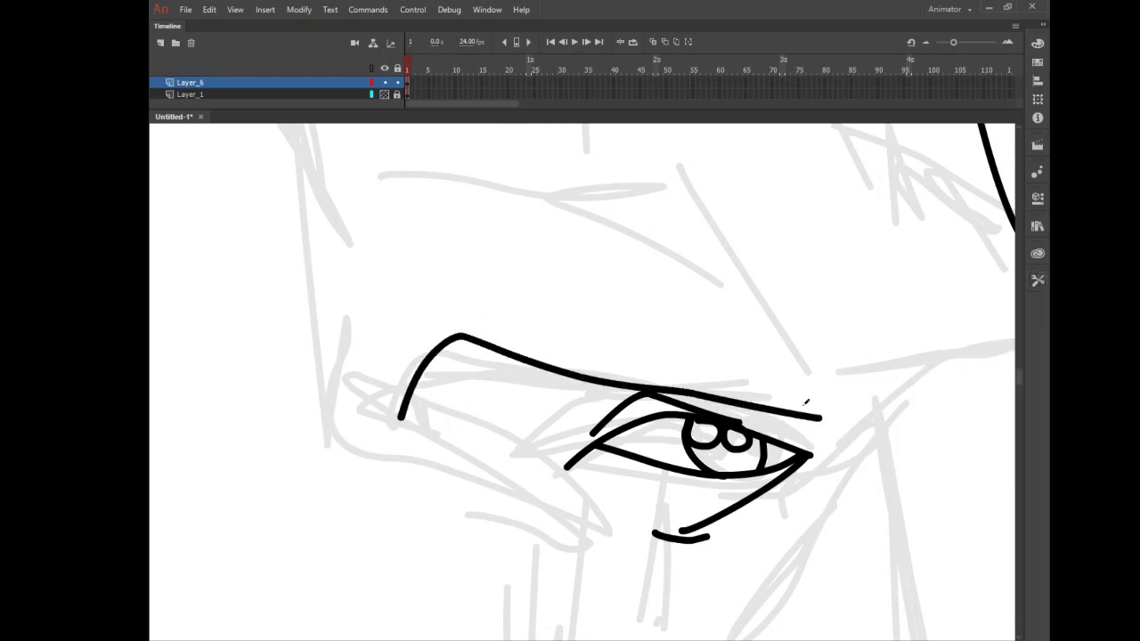
click(209, 10)
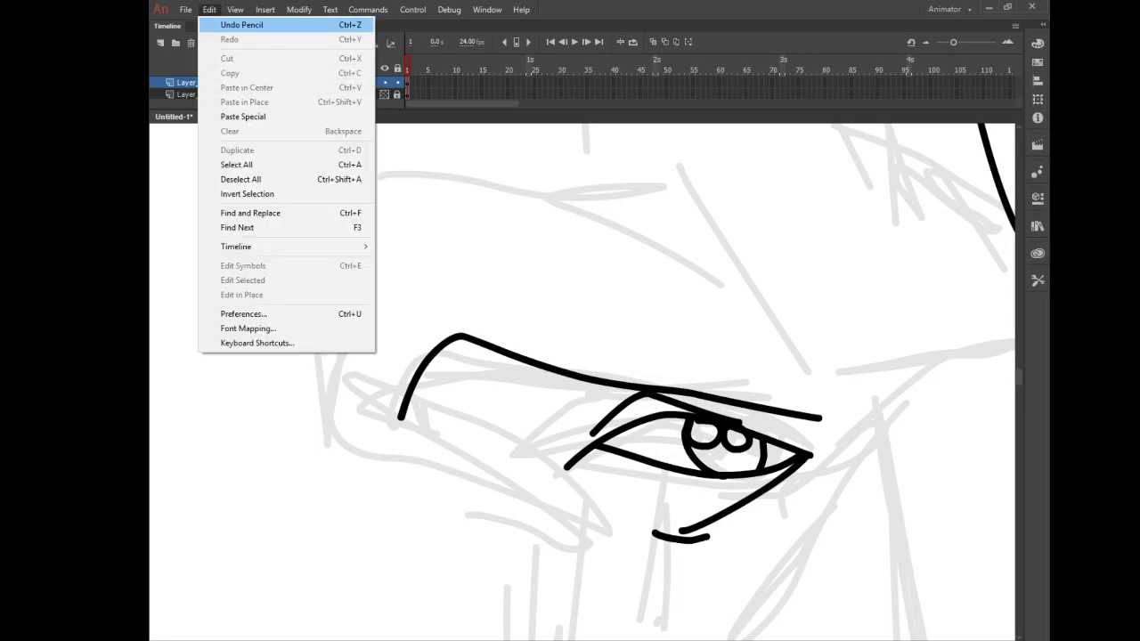
click(252, 25)
Step: Ink the farther eye's double-lined eyebrow from the inner eye corner outward, hooking down at its outer end
mouse_move(814, 451)
mouse_down()
mouse_move(712, 408)
mouse_move(496, 362)
mouse_move(428, 386)
mouse_move(425, 415)
mouse_up()
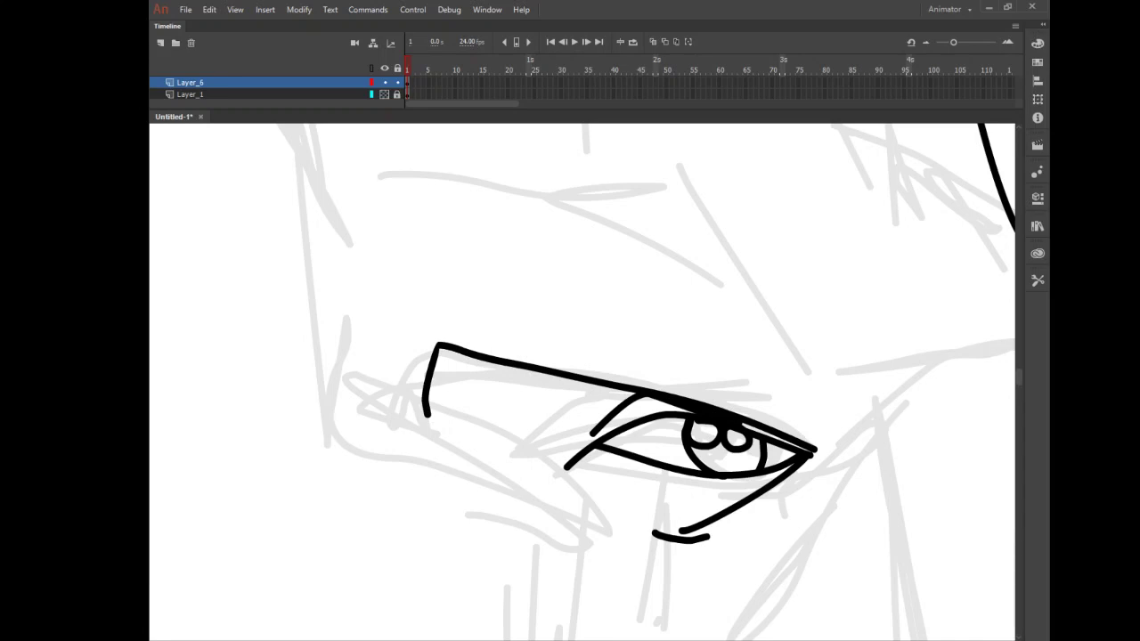
mouse_move(802, 438)
mouse_down()
mouse_move(445, 335)
mouse_move(424, 371)
mouse_move(432, 414)
mouse_up()
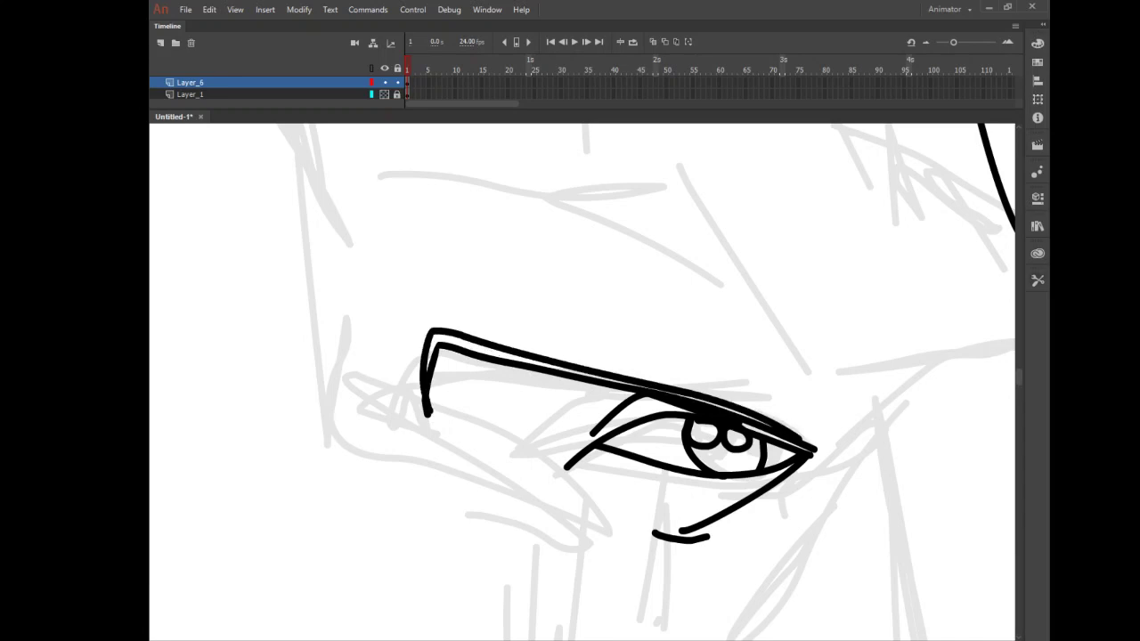
Step: Ink a short angled frown crease at the inner end of the farther eyebrow with the Pencil
click(1038, 281)
click(957, 389)
click(814, 345)
click(785, 355)
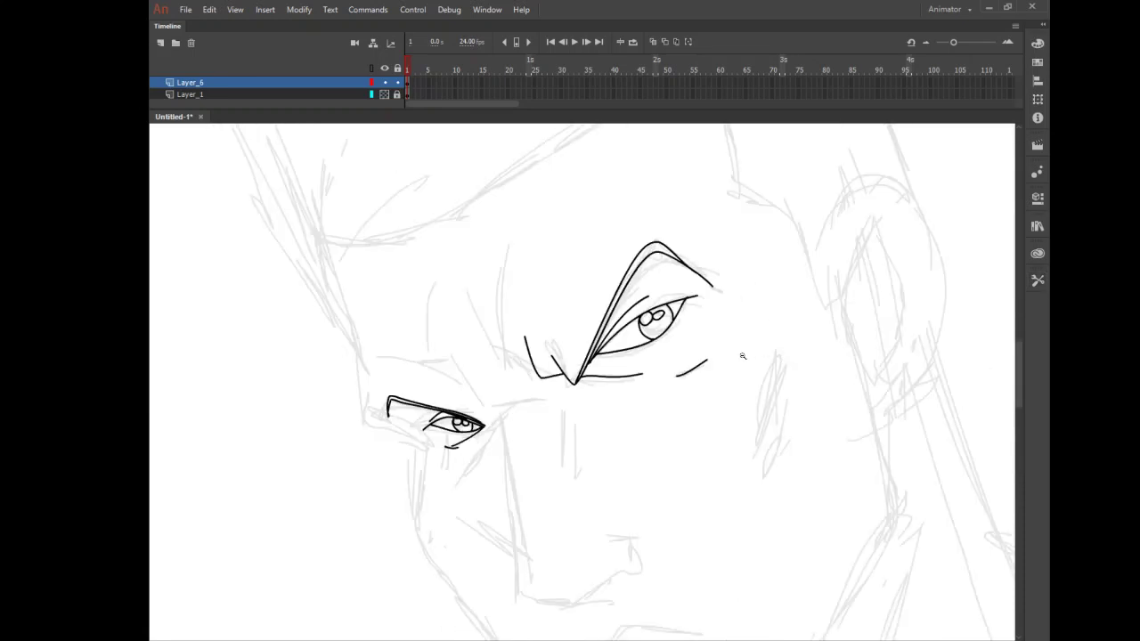
click(609, 349)
drag(467, 368, 614, 460)
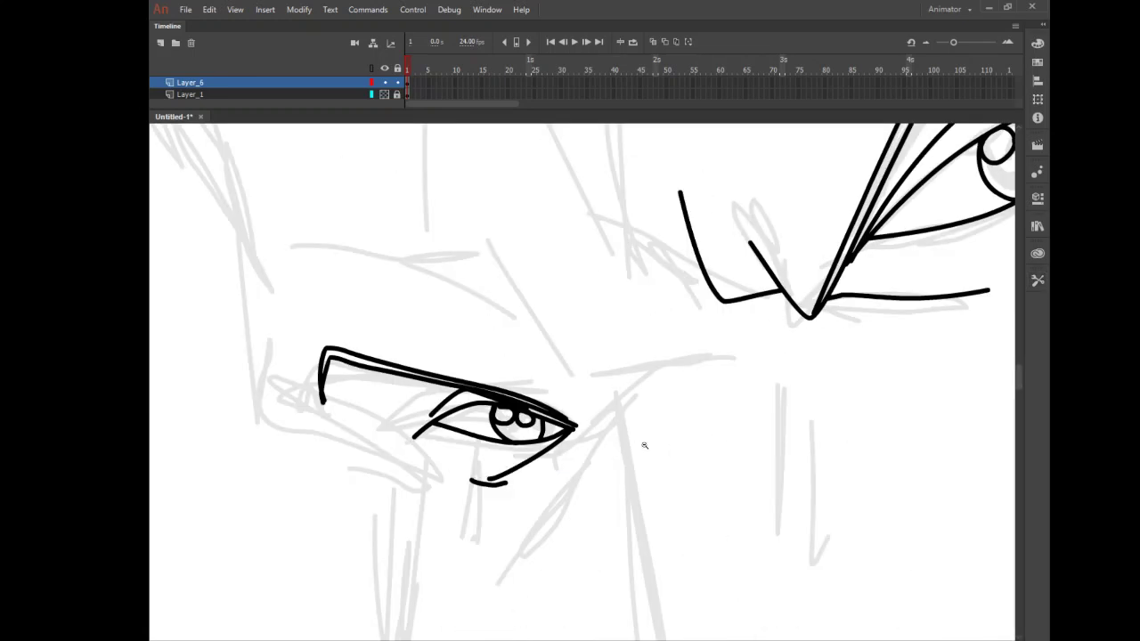
click(1037, 281)
click(934, 328)
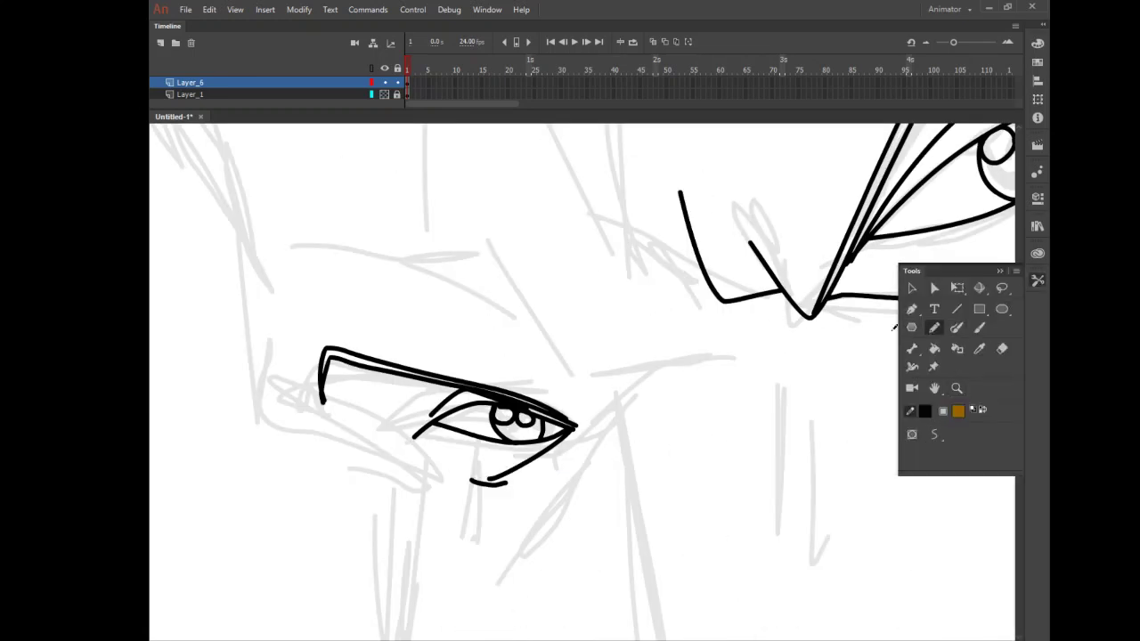
mouse_move(577, 414)
mouse_down()
mouse_move(592, 401)
mouse_move(572, 382)
mouse_up()
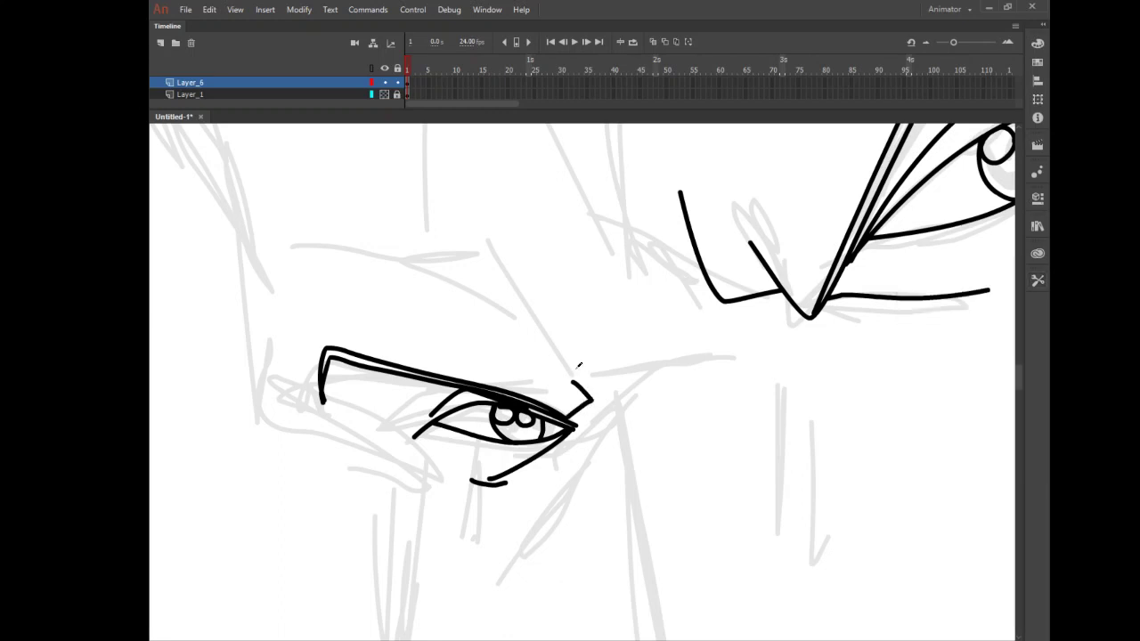
Step: Ink the nose with the Pencil: the profile from the farther eye's inner corner around the tip and nostril, plus bridge creases and nostril strokes
click(1037, 280)
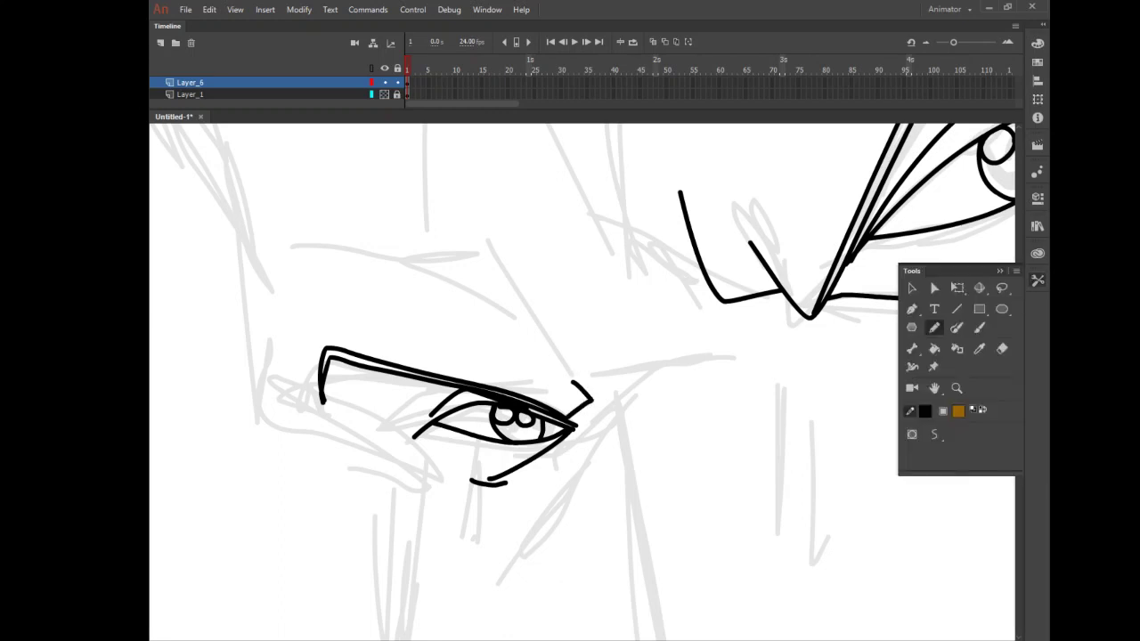
click(956, 389)
click(789, 401)
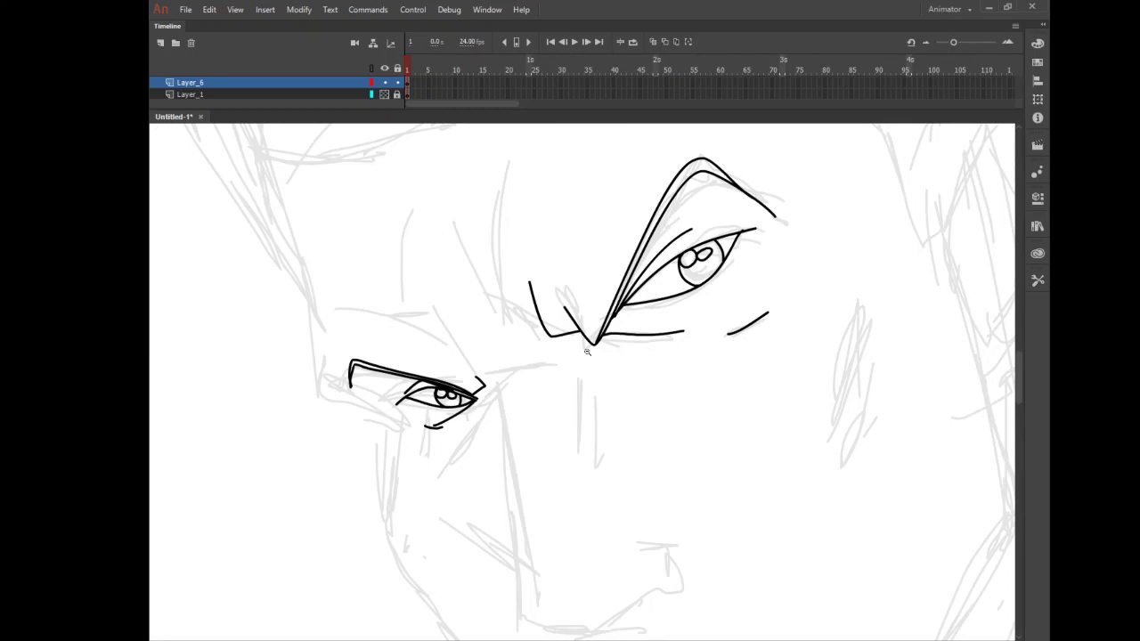
click(587, 352)
click(597, 427)
drag(529, 348, 633, 457)
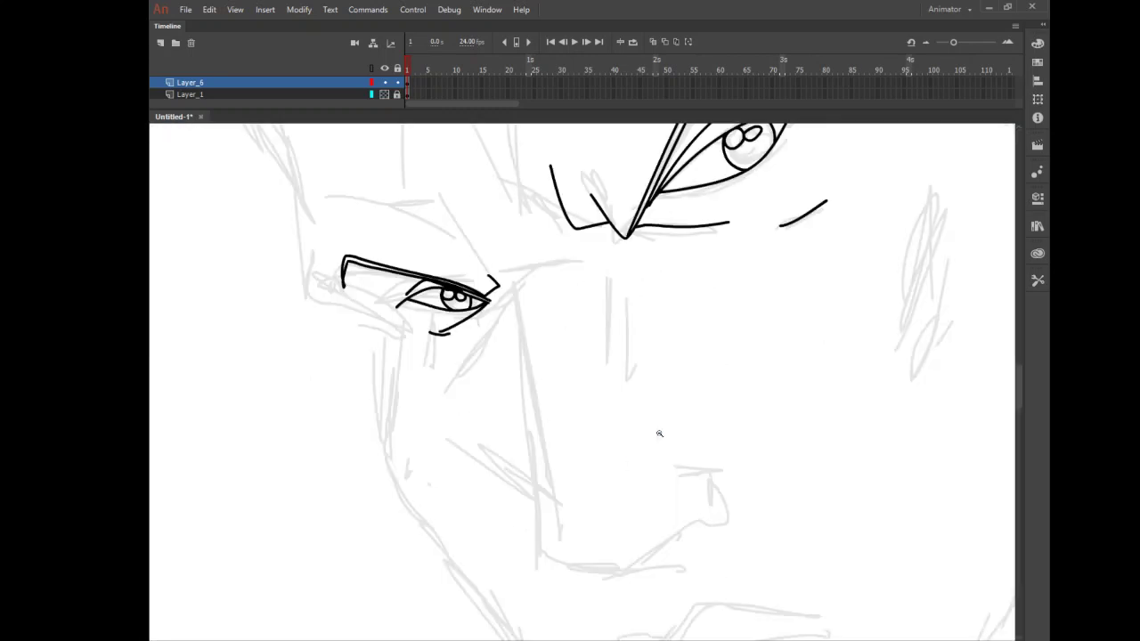
click(1038, 281)
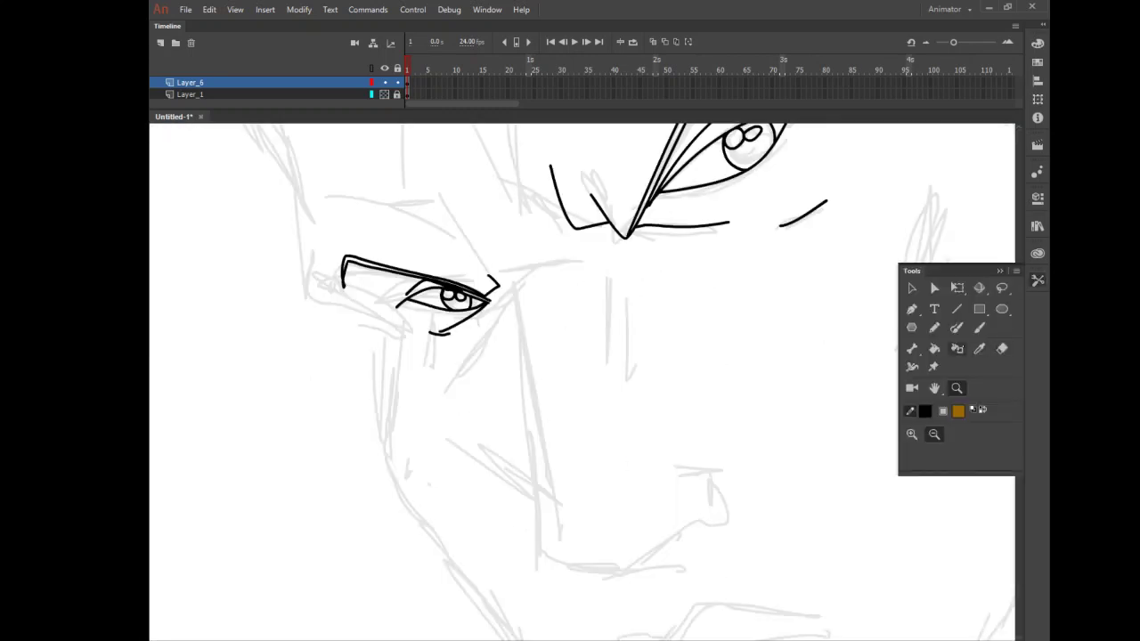
click(935, 327)
click(1037, 281)
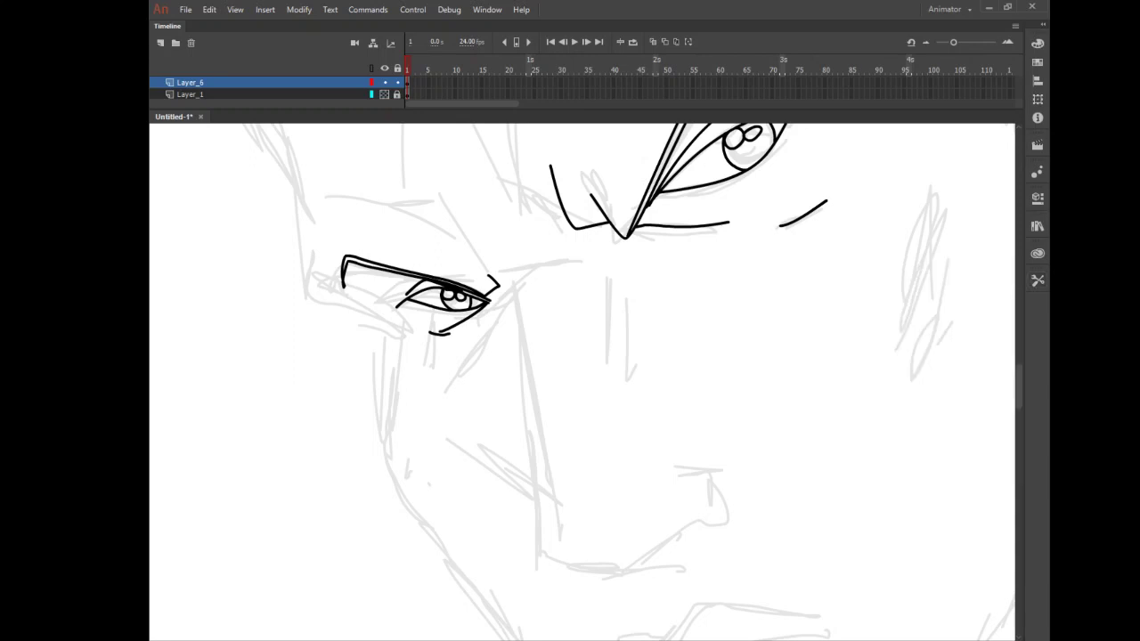
mouse_move(491, 296)
mouse_down()
mouse_move(511, 317)
mouse_move(535, 416)
mouse_move(547, 545)
mouse_move(593, 572)
mouse_move(641, 561)
mouse_move(705, 517)
mouse_move(712, 482)
mouse_move(629, 493)
mouse_up()
mouse_move(511, 295)
mouse_down()
mouse_move(556, 271)
mouse_move(608, 298)
mouse_move(597, 385)
mouse_up()
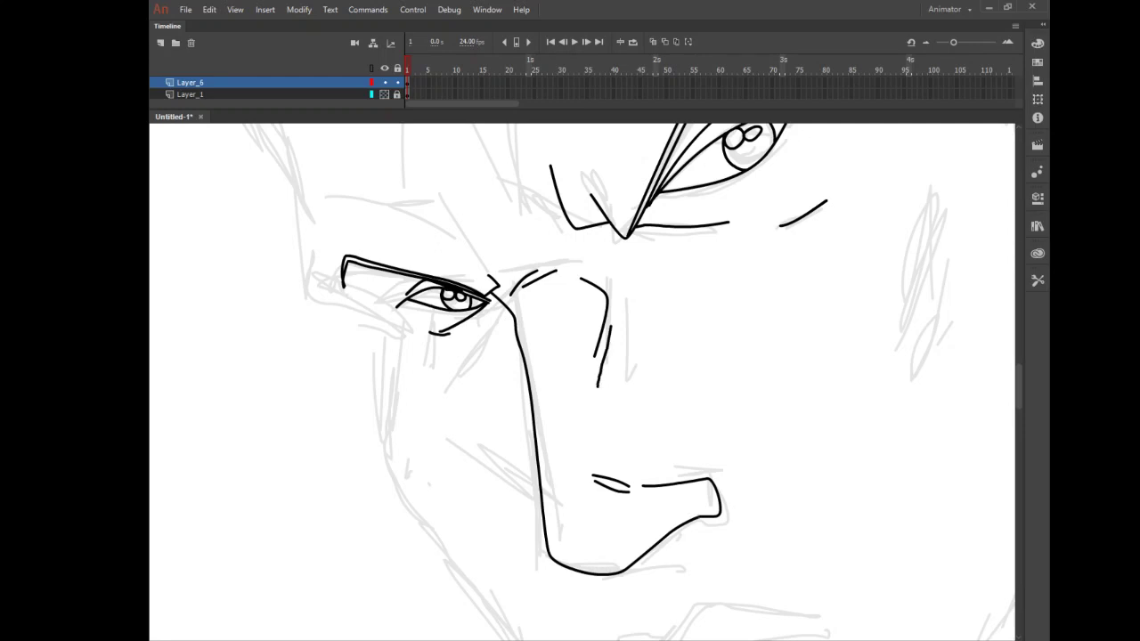
Step: Ink the far cheek fold from the farther eye's inner corner, bending downward, with an inner curve running to the side of the nose
mouse_move(497, 298)
mouse_down()
mouse_move(440, 412)
mouse_move(446, 427)
mouse_up()
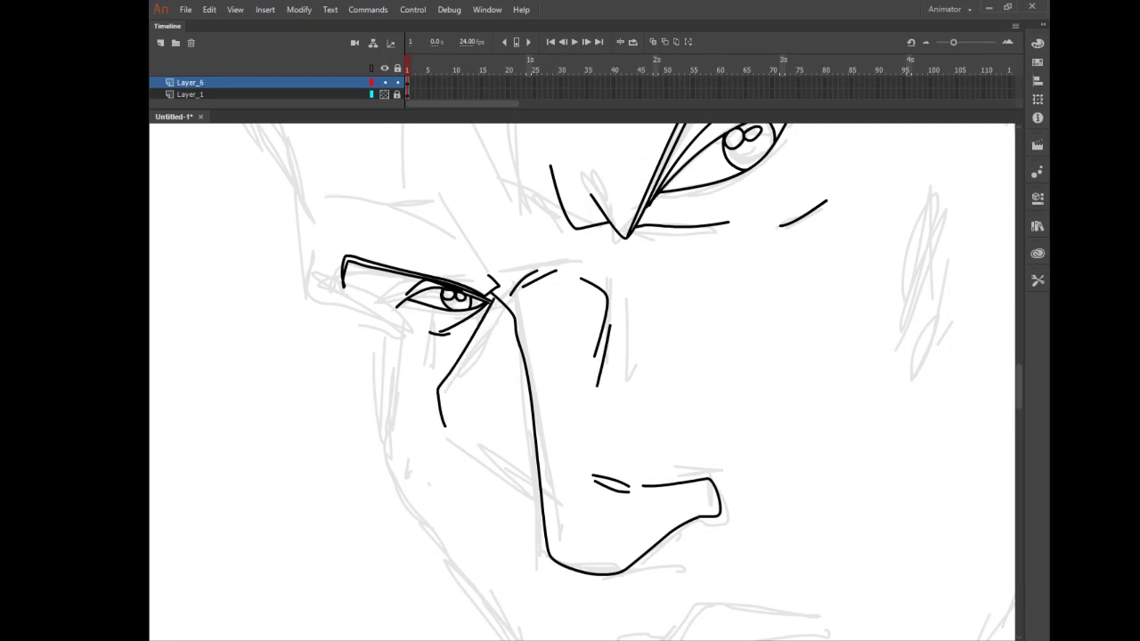
drag(454, 385, 540, 501)
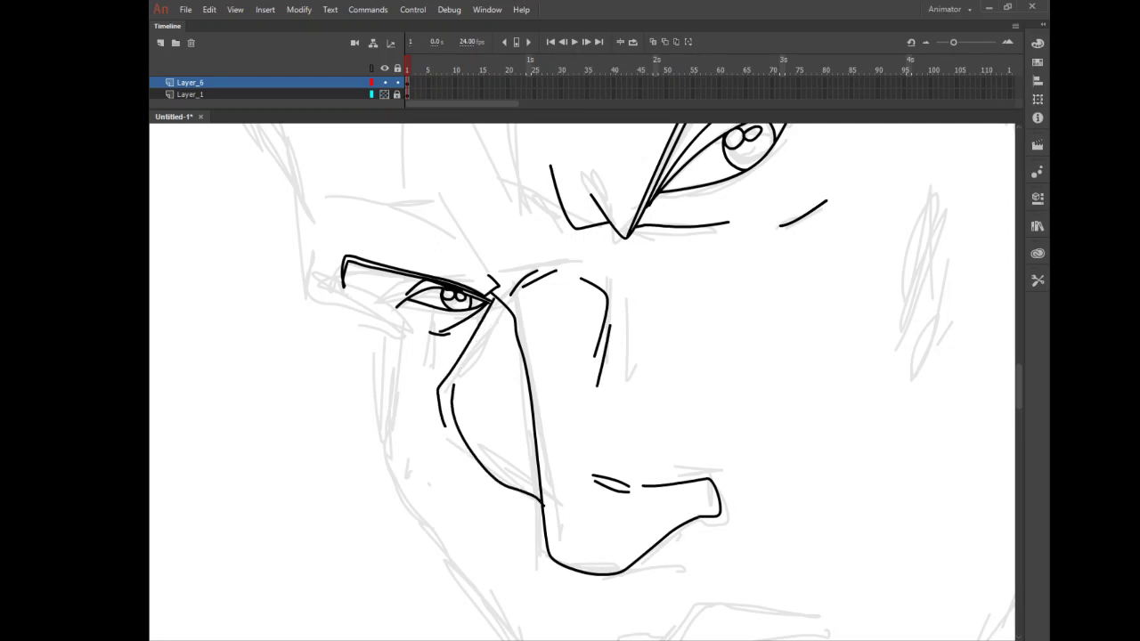
click(1037, 280)
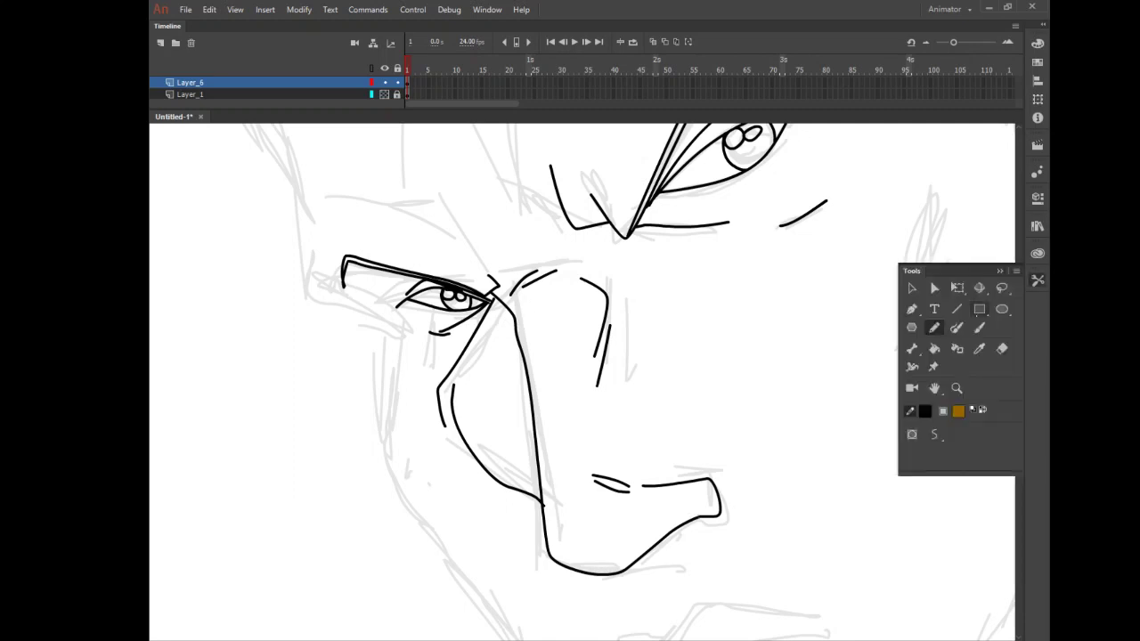
click(911, 289)
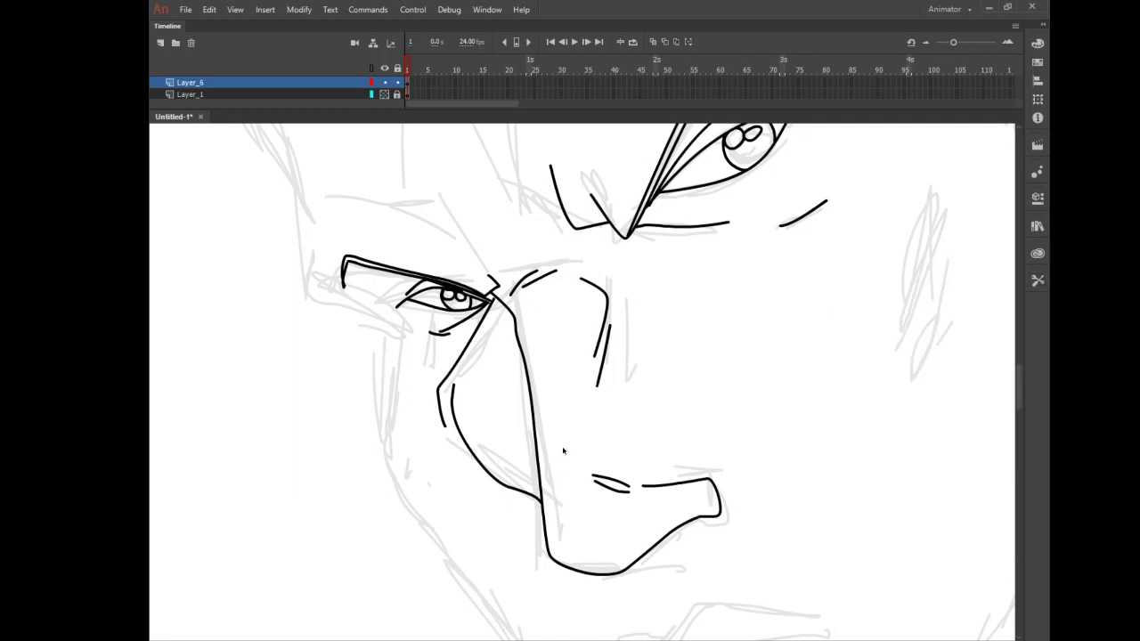
click(1038, 280)
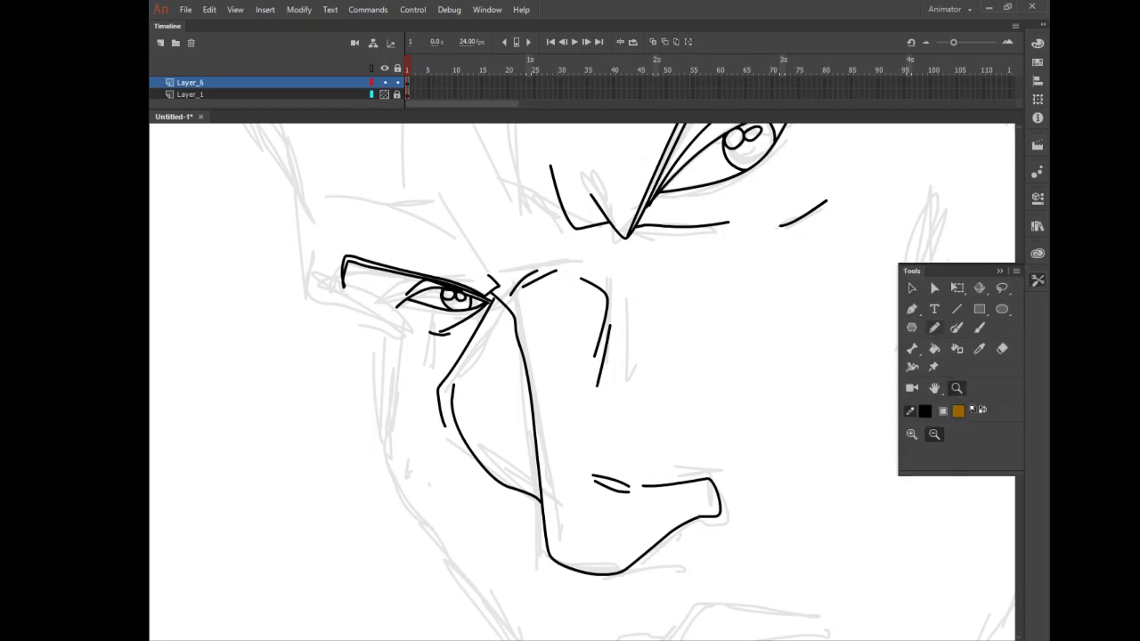
click(934, 327)
drag(952, 217, 926, 371)
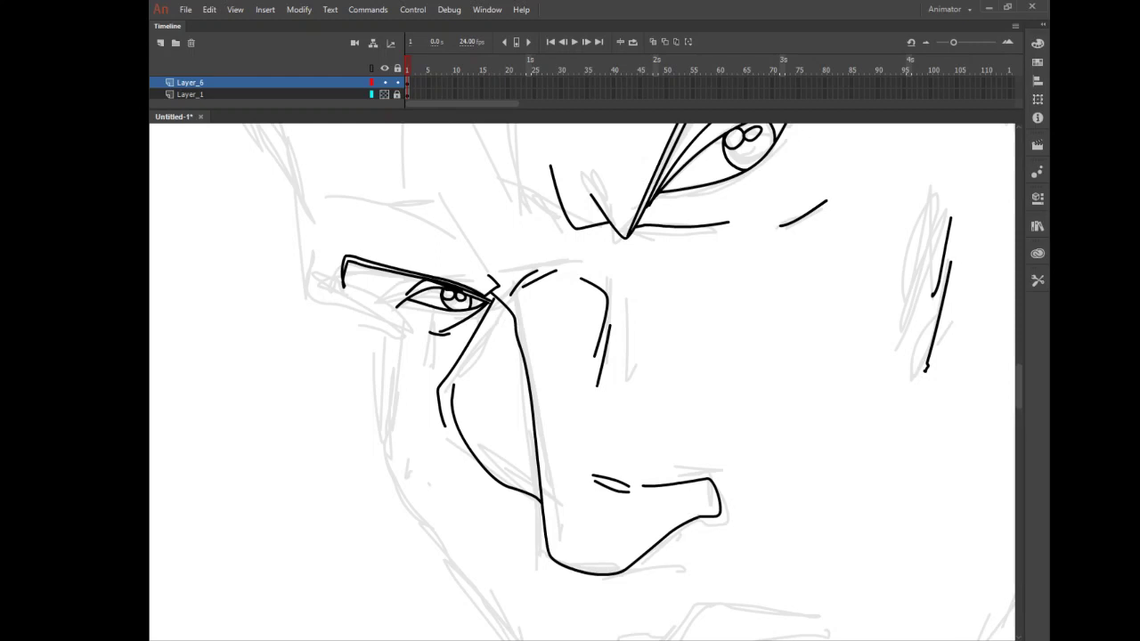
key(ctrl+z)
key(ctrl+z)
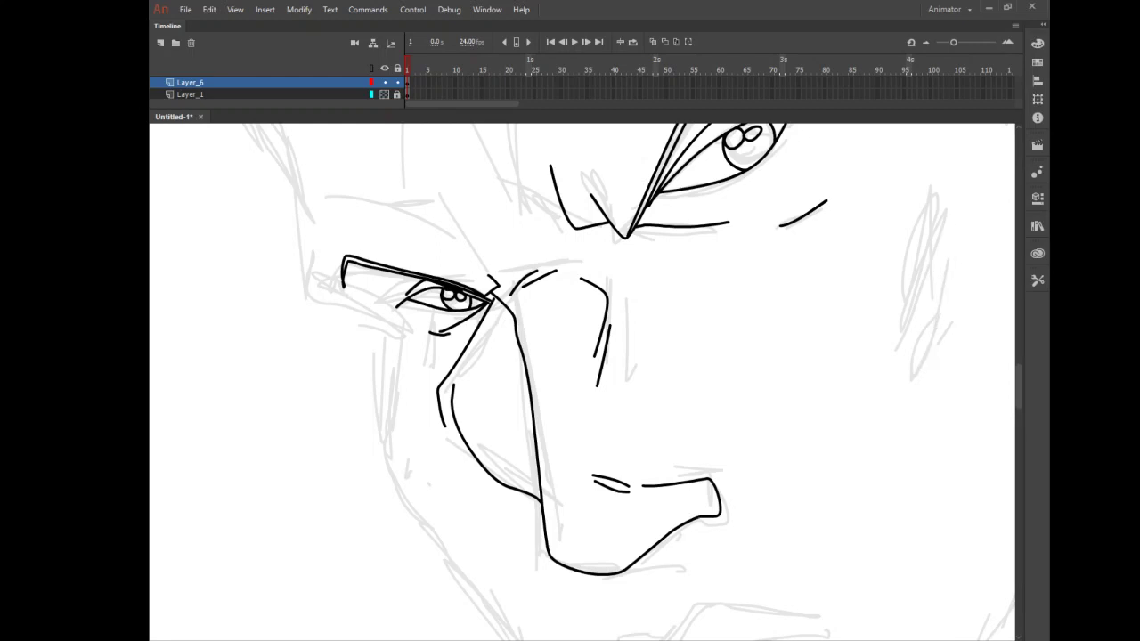
Step: Ink two overlapping cheekbone lines on the near cheek between the eye and ear, the lower one bending back at its end
drag(941, 211, 916, 336)
mouse_move(937, 290)
mouse_down()
mouse_move(917, 359)
mouse_move(923, 402)
mouse_up()
Step: Ink the upper lip's peaked contour and the curved mouth line beneath it with the Pencil, adding a short upward crease stroke
click(1037, 280)
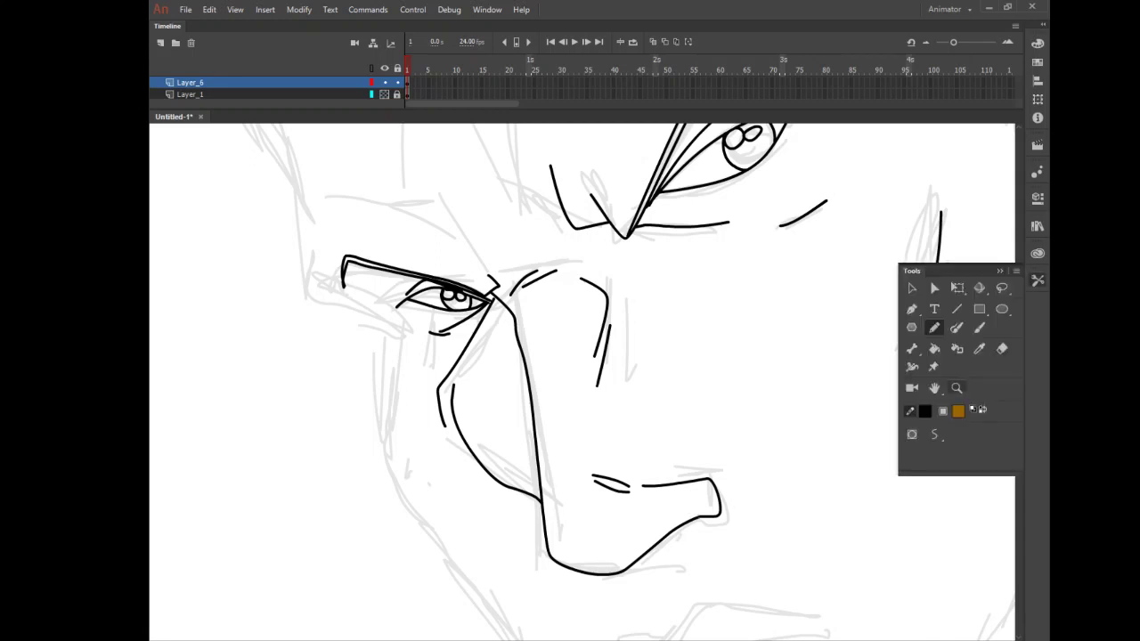
click(935, 388)
alt+click(835, 375)
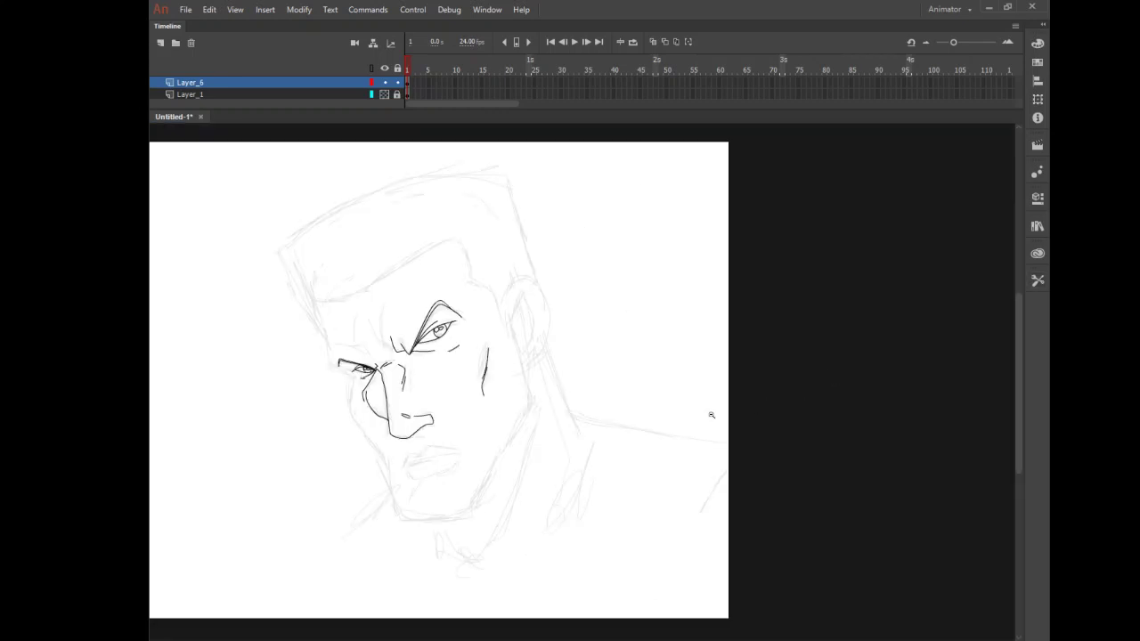
alt+click(712, 415)
drag(558, 328, 693, 497)
drag(495, 455, 627, 600)
click(1038, 280)
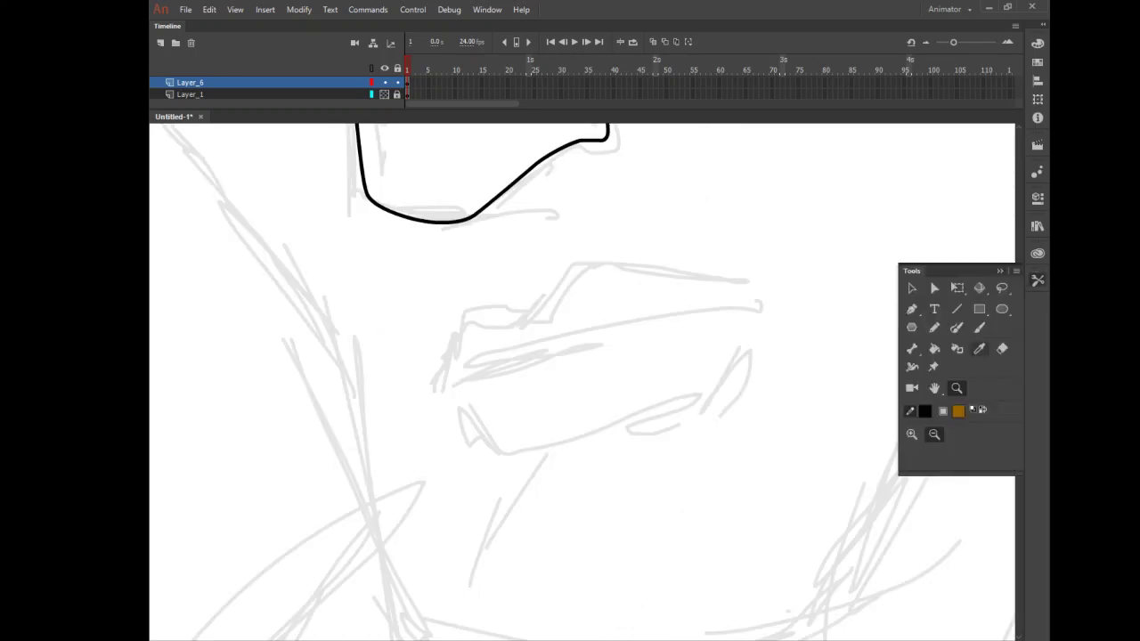
click(934, 327)
click(1038, 281)
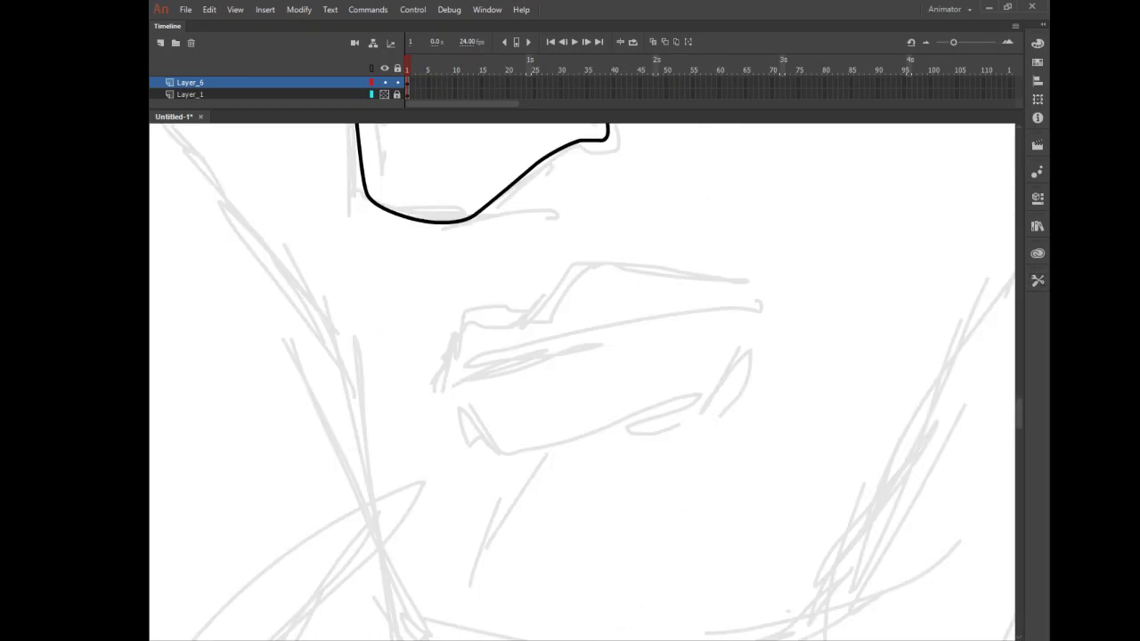
mouse_move(443, 378)
mouse_down()
mouse_move(495, 316)
mouse_move(556, 278)
mouse_move(771, 285)
mouse_up()
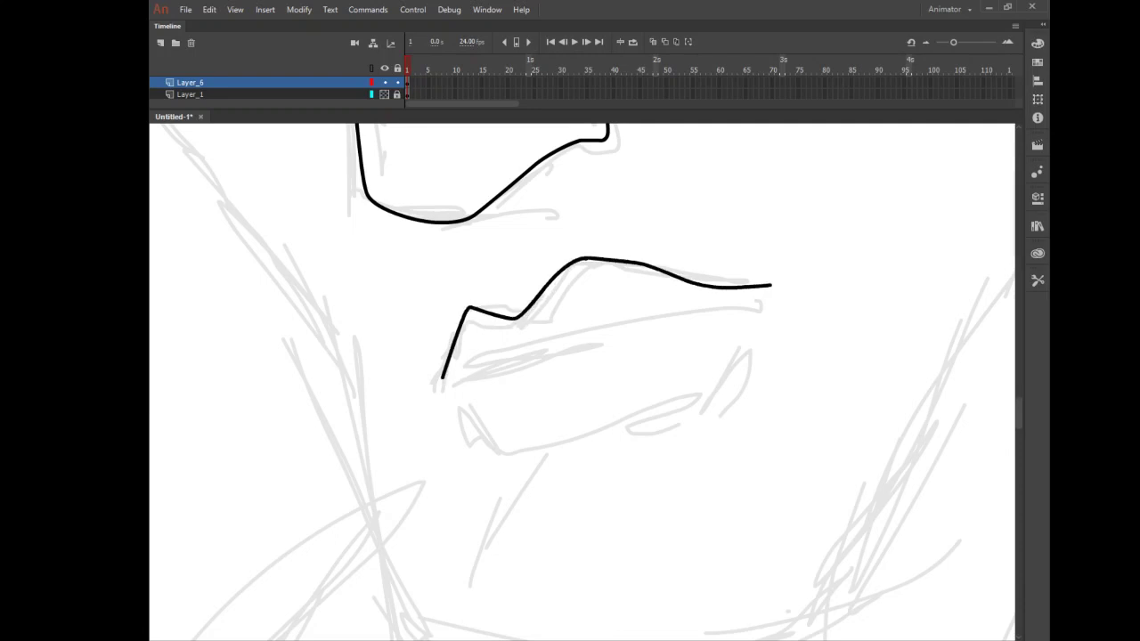
mouse_move(443, 378)
mouse_down()
mouse_move(490, 346)
mouse_move(634, 288)
mouse_up()
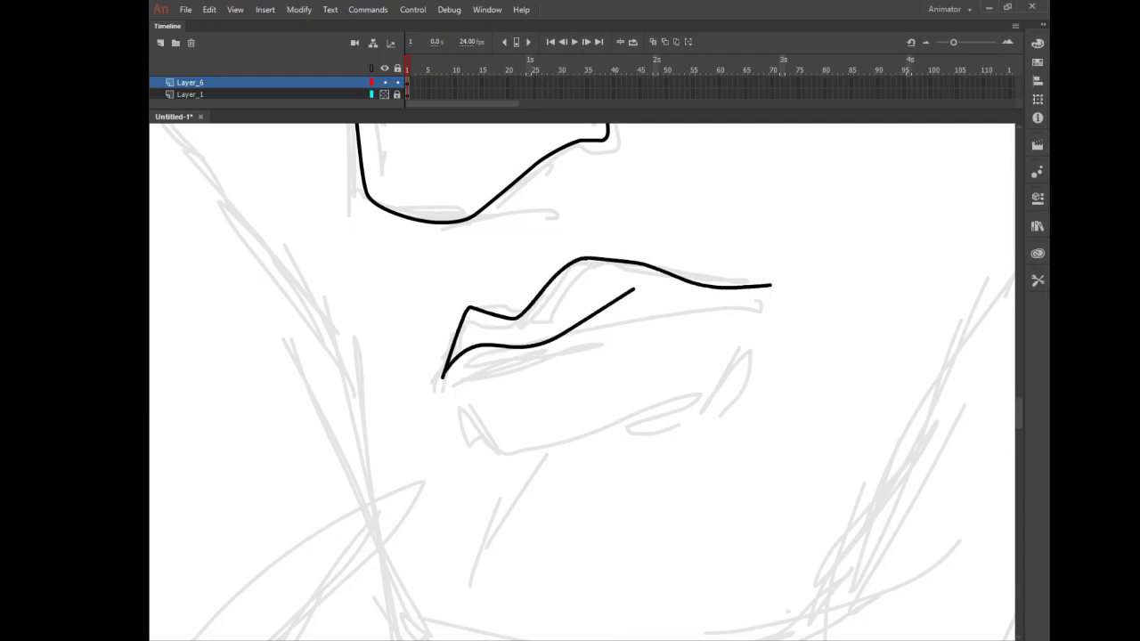
drag(568, 332, 739, 288)
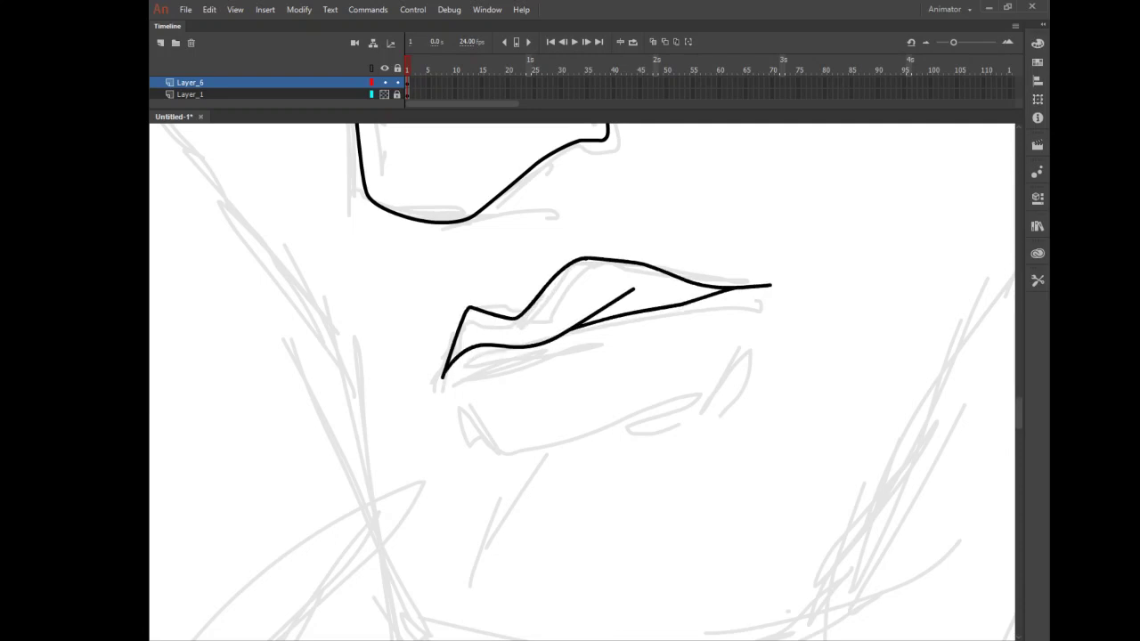
Step: Ink the lower lip's outline, short crease strokes just under the mouth line, and two slanted strokes below the lip toward the chin
mouse_move(467, 401)
mouse_down()
mouse_move(529, 450)
mouse_move(683, 412)
mouse_move(751, 345)
mouse_up()
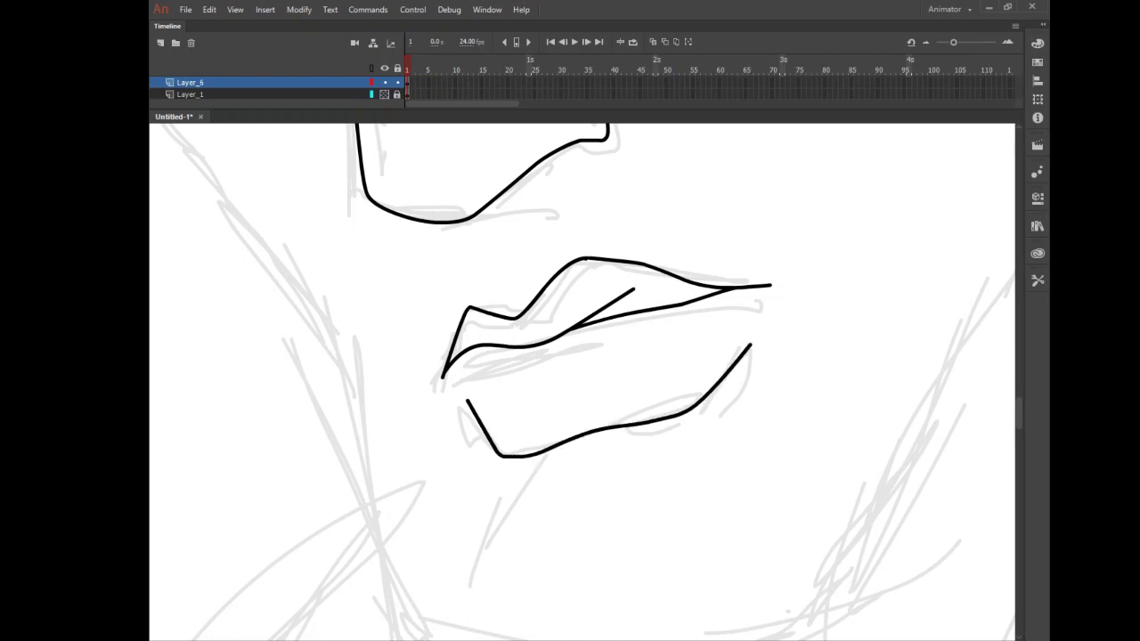
mouse_move(563, 363)
mouse_down()
mouse_move(626, 318)
mouse_move(684, 306)
mouse_up()
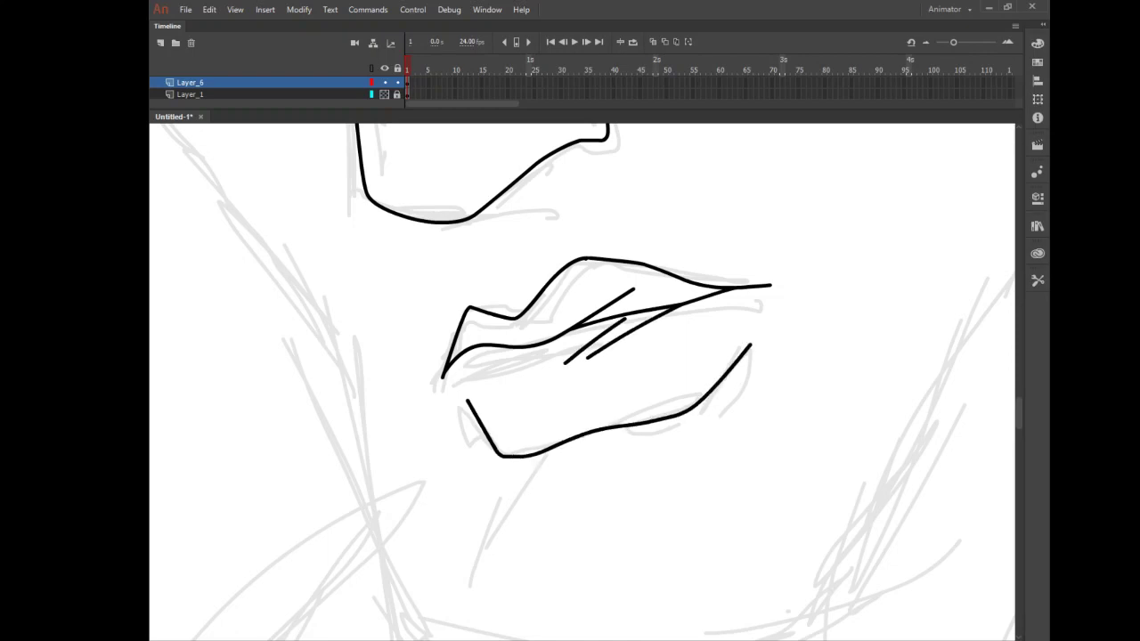
drag(474, 363, 520, 370)
drag(511, 495, 571, 449)
mouse_move(535, 474)
mouse_down()
mouse_move(575, 451)
mouse_move(479, 560)
mouse_up()
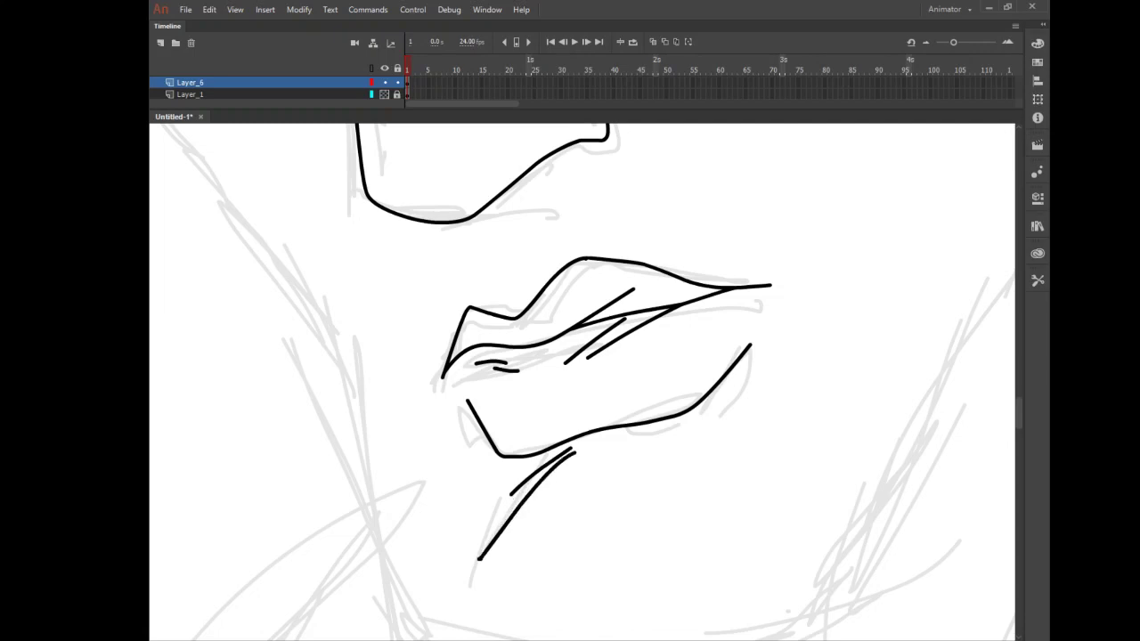
Step: Check the inked nose, mouth and cheek against the whole face sketch, and bring the near ear's sketch into close view
click(1036, 281)
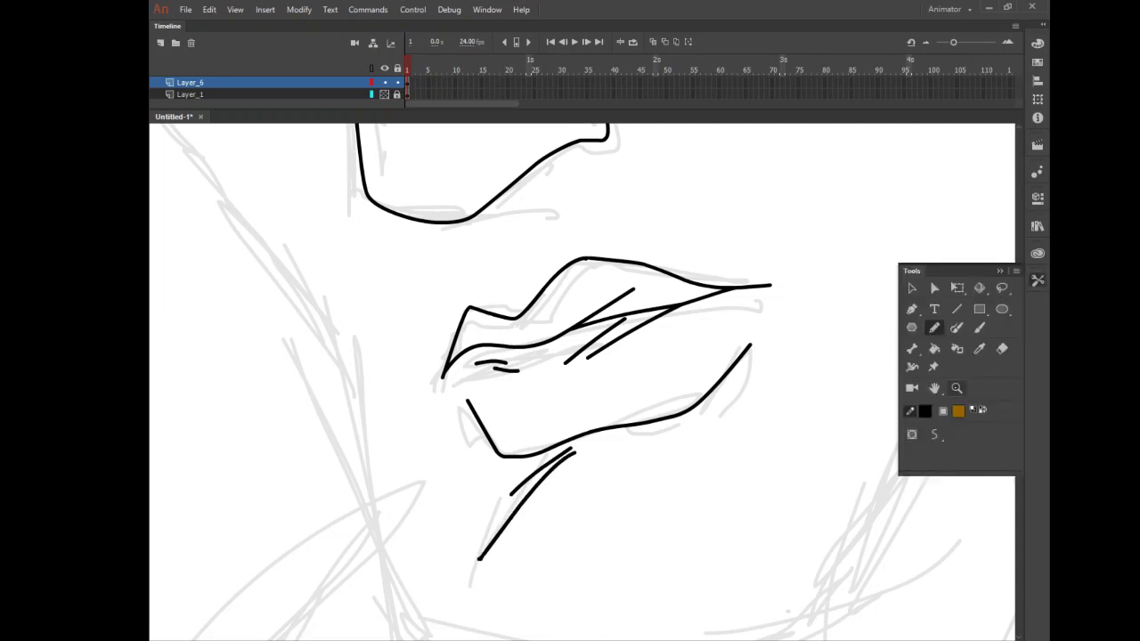
click(650, 267)
click(650, 267)
key(y)
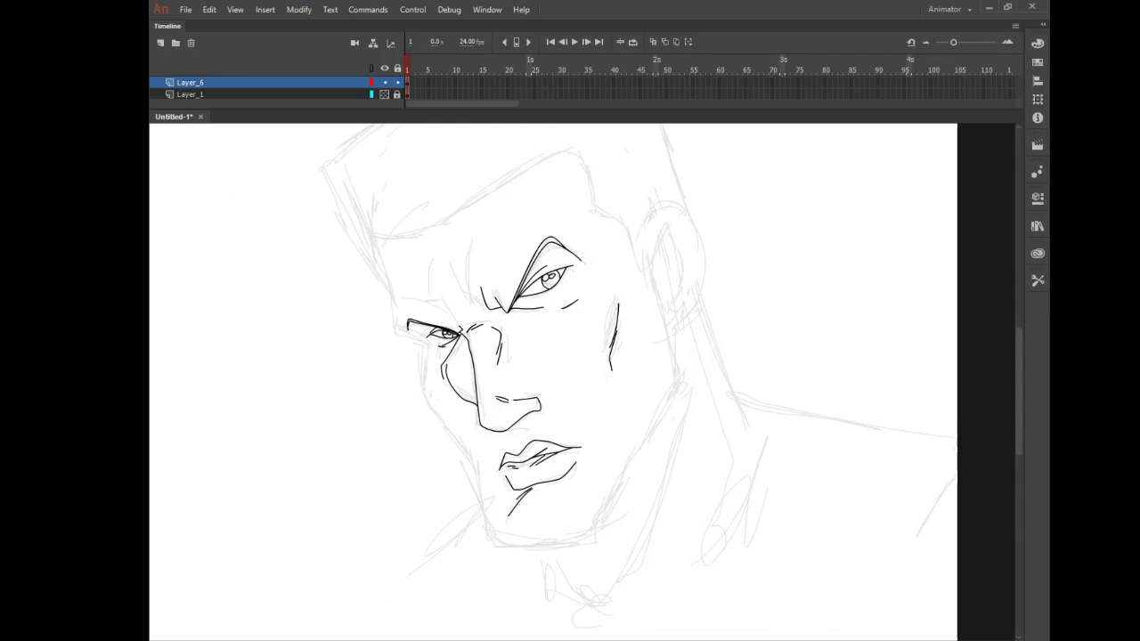
key(ctrl+minus)
drag(448, 308, 683, 428)
key(ctrl+minus)
mouse_move(554, 340)
mouse_down()
mouse_move(681, 447)
mouse_move(682, 465)
mouse_up()
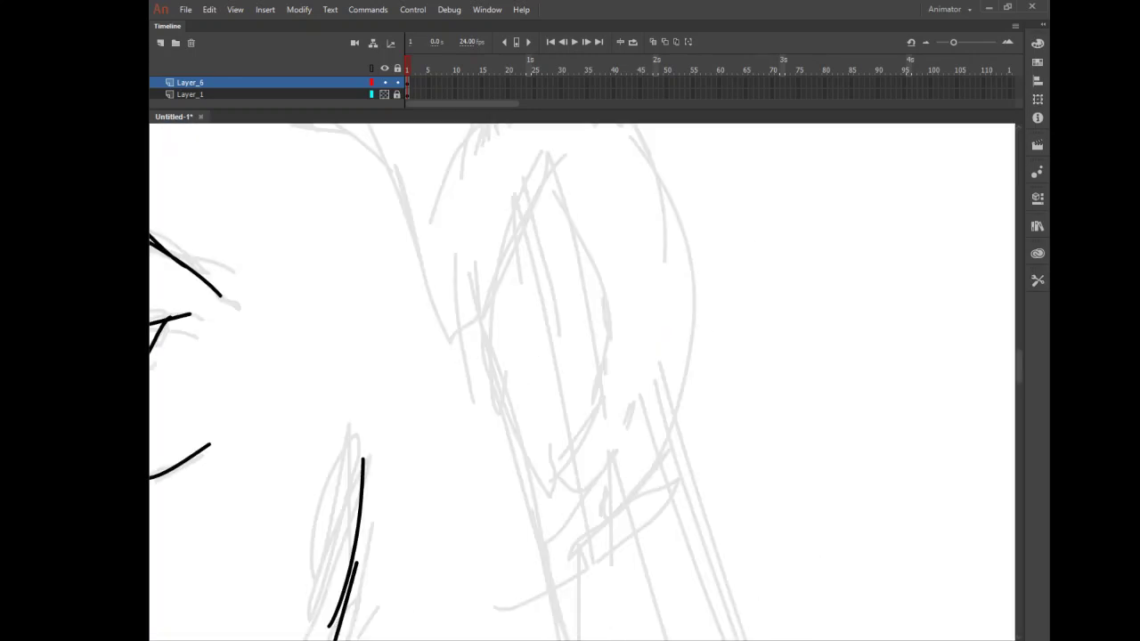
click(1038, 282)
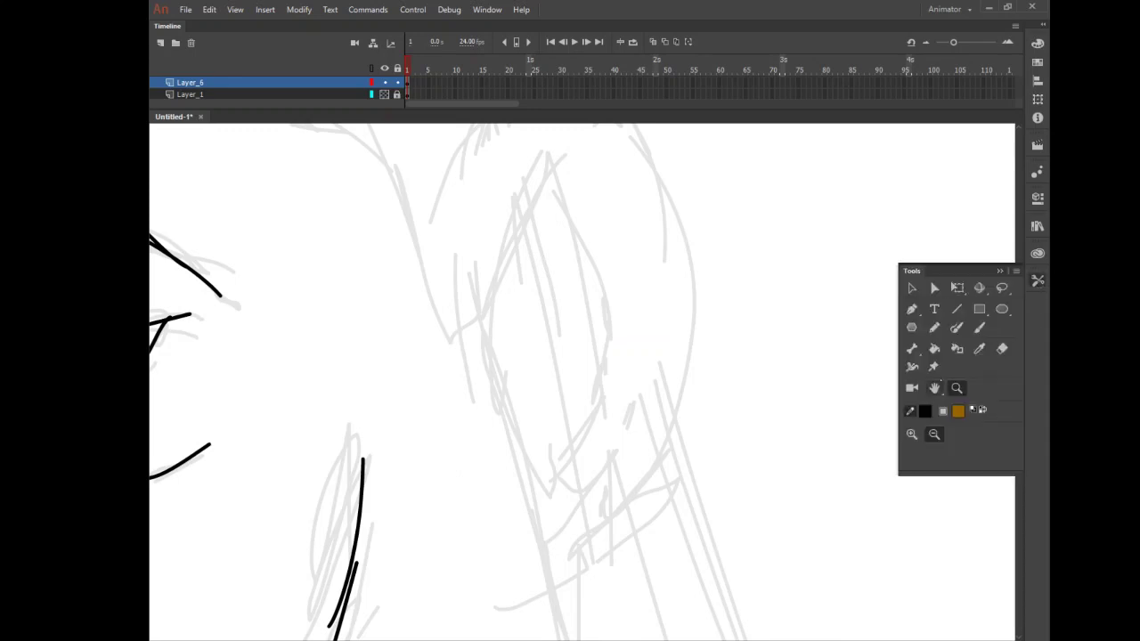
click(934, 367)
click(934, 388)
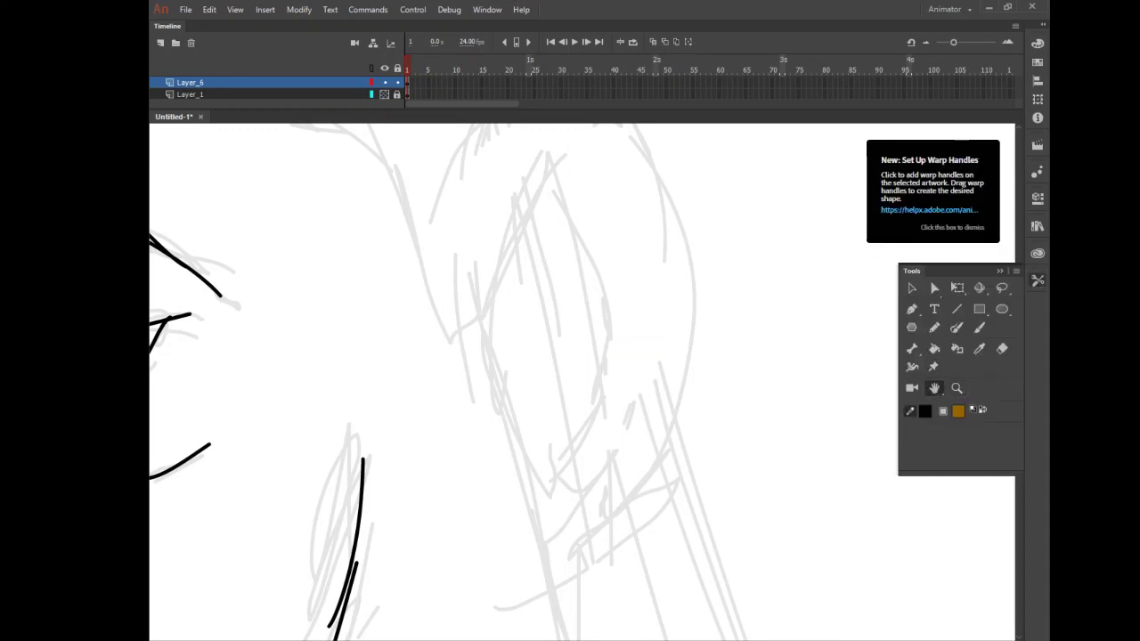
drag(552, 356, 623, 379)
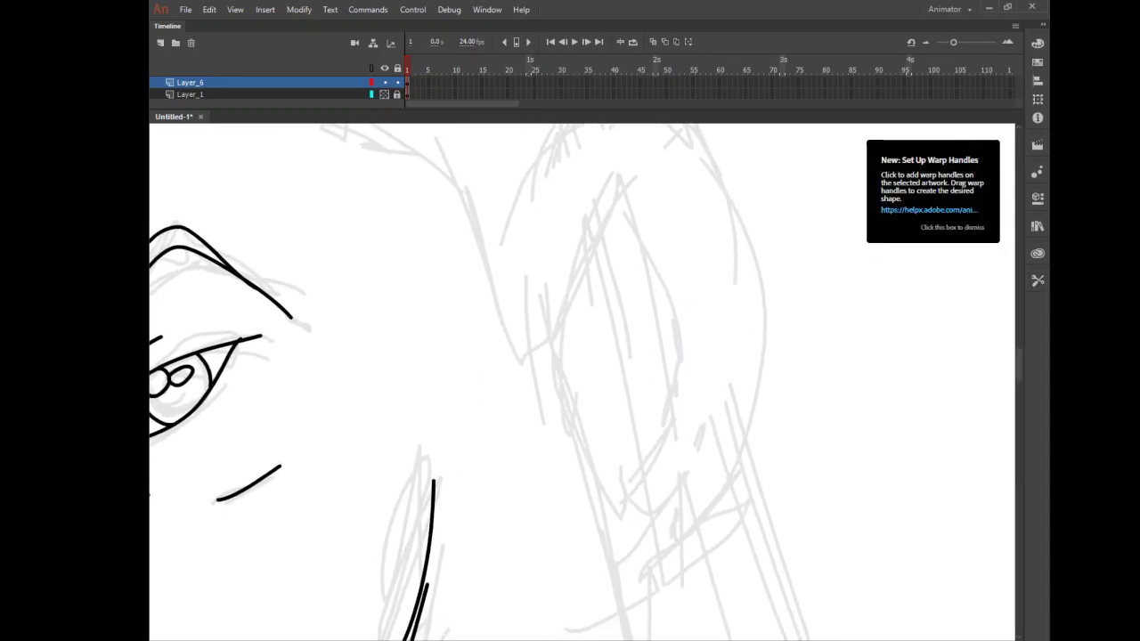
click(1038, 281)
click(958, 389)
click(781, 388)
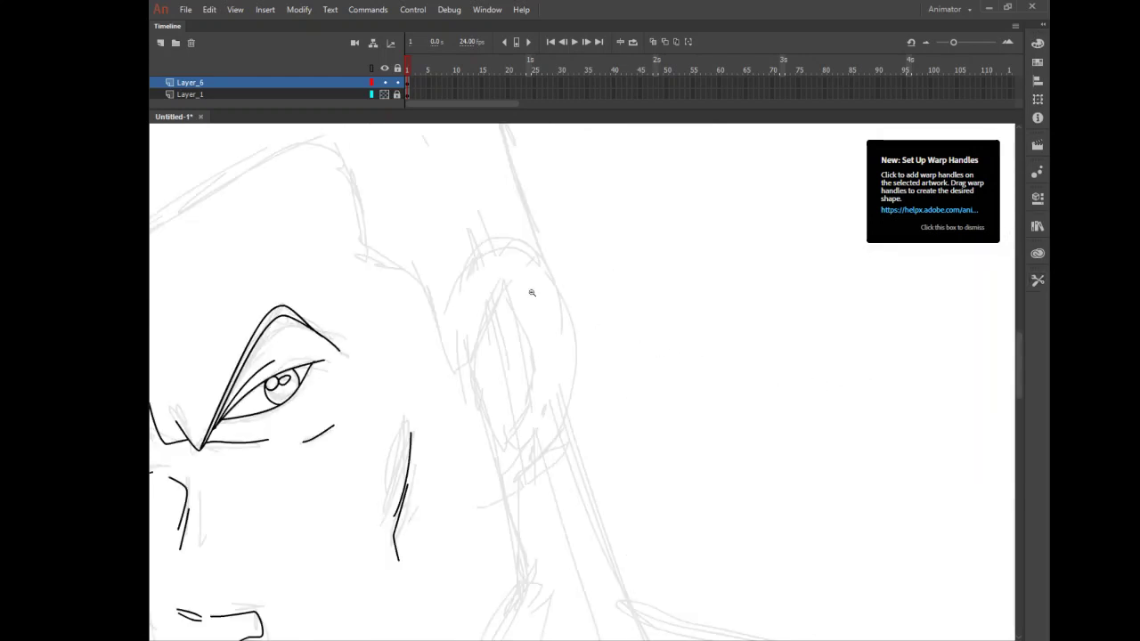
drag(372, 222, 672, 561)
Step: Ink the near ear's outer contour down to the lobe and its inner rim line with the Pencil
click(1038, 282)
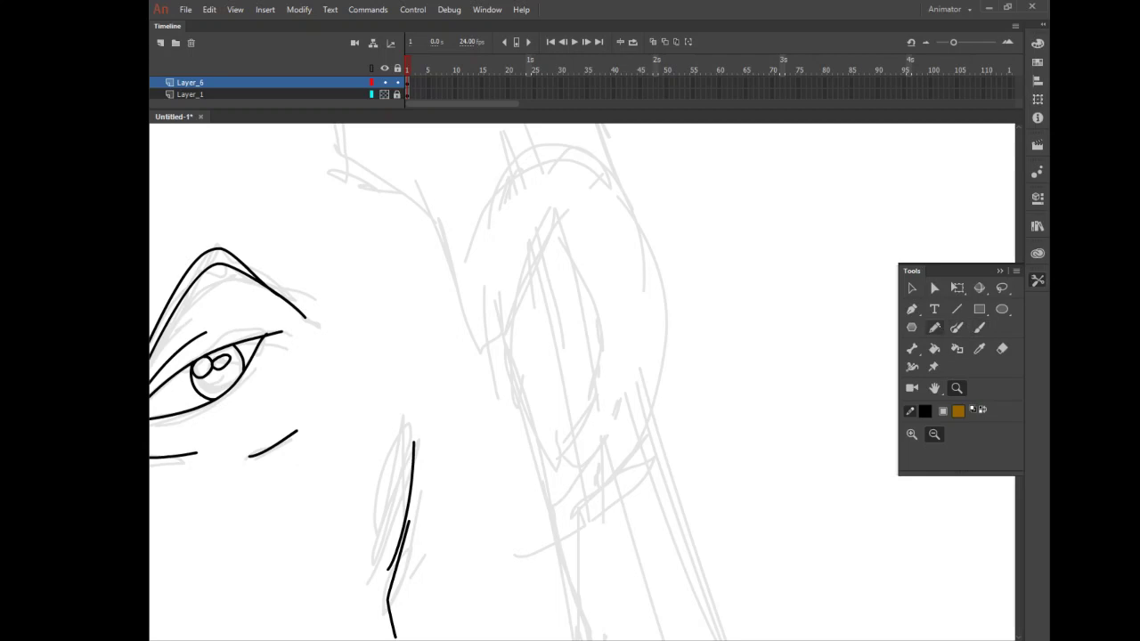
click(935, 328)
click(1037, 281)
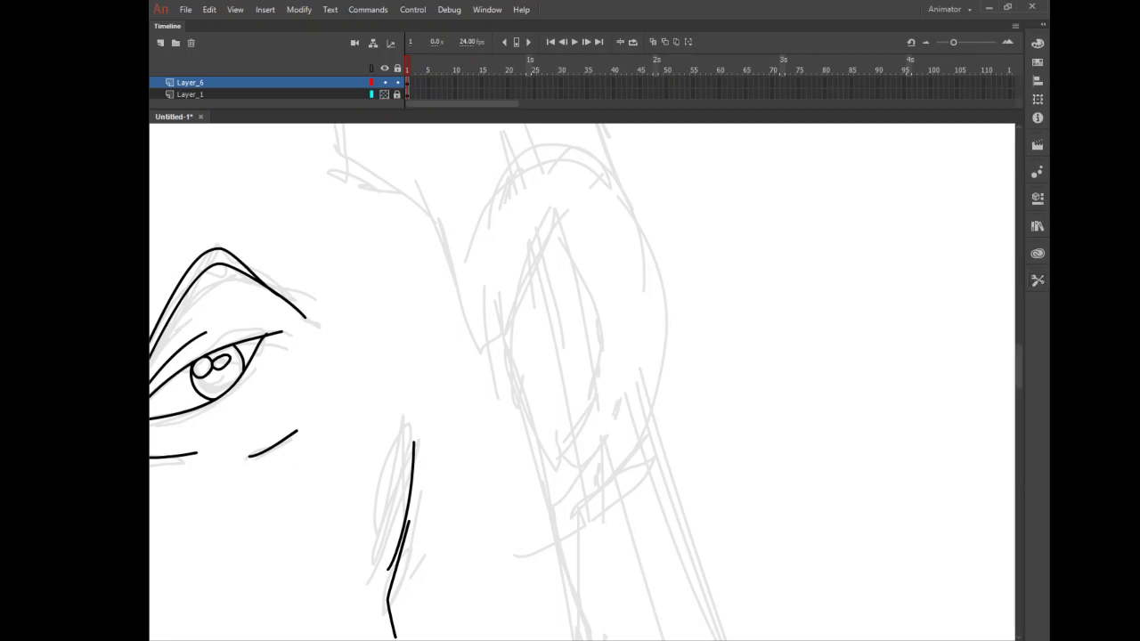
mouse_move(465, 291)
mouse_down()
mouse_move(530, 163)
mouse_move(570, 157)
mouse_move(634, 221)
mouse_move(664, 321)
mouse_move(650, 401)
mouse_move(610, 459)
mouse_move(600, 506)
mouse_move(570, 536)
mouse_move(538, 539)
mouse_move(553, 462)
mouse_move(520, 437)
mouse_move(515, 383)
mouse_move(530, 253)
mouse_move(548, 213)
mouse_move(594, 202)
mouse_move(628, 364)
mouse_move(600, 423)
mouse_up()
Step: Ink the ear's inner folds: a pointed arch, an angular hollow beneath it, and a short curved stroke above the lobe
mouse_move(515, 385)
mouse_down()
mouse_move(570, 303)
mouse_move(593, 368)
mouse_up()
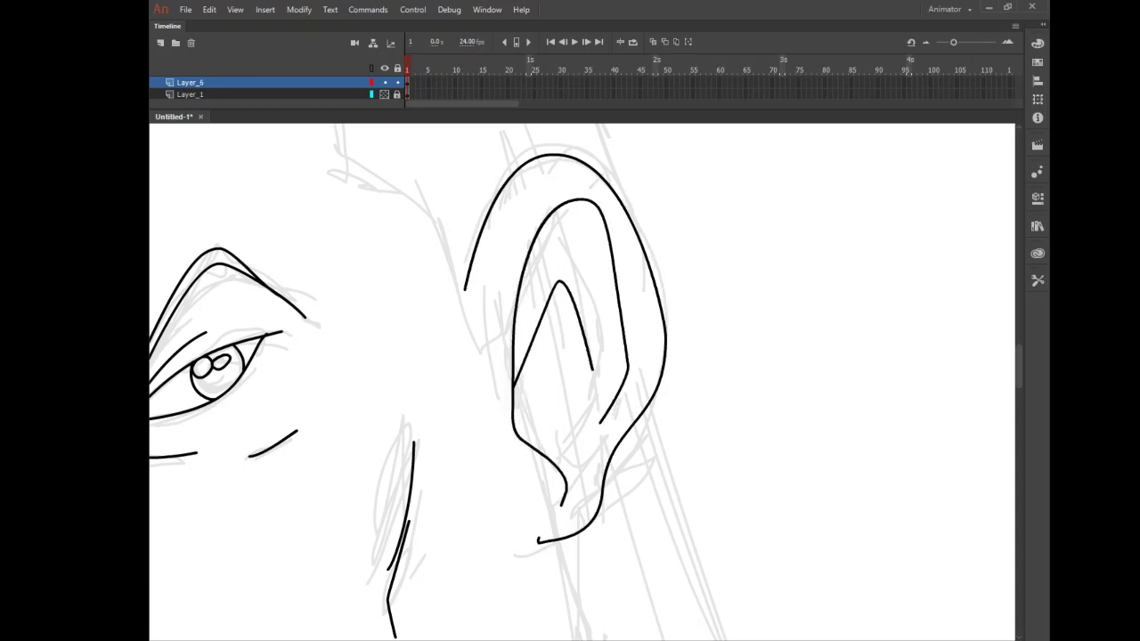
mouse_move(515, 386)
mouse_down()
mouse_move(566, 345)
mouse_move(563, 334)
mouse_up()
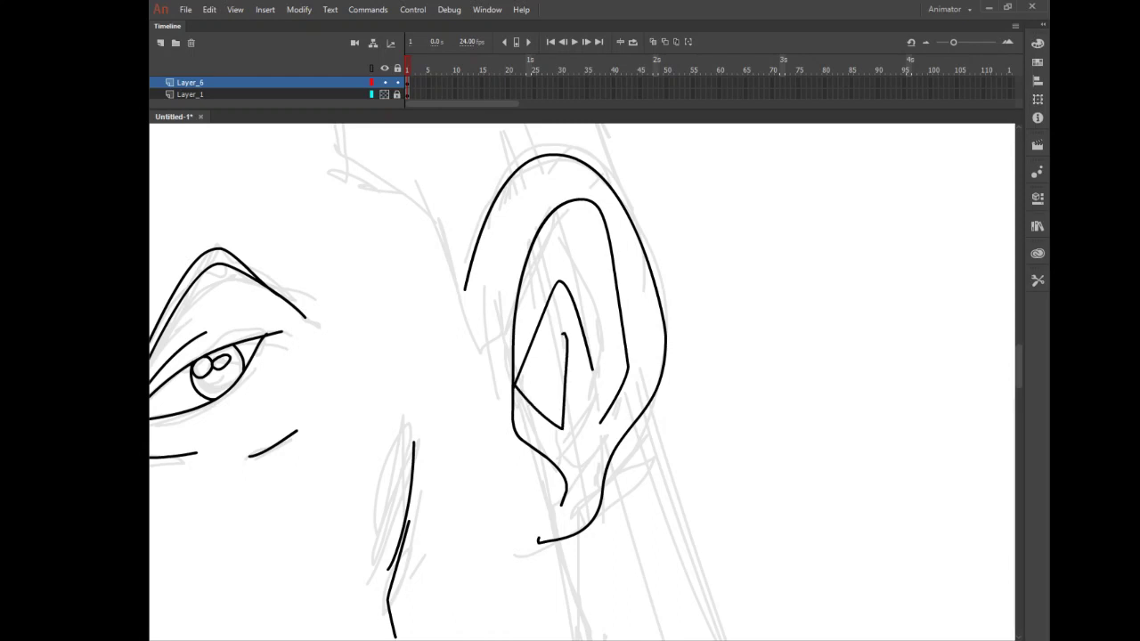
drag(543, 456, 594, 438)
click(1038, 279)
click(934, 433)
alt+click(690, 340)
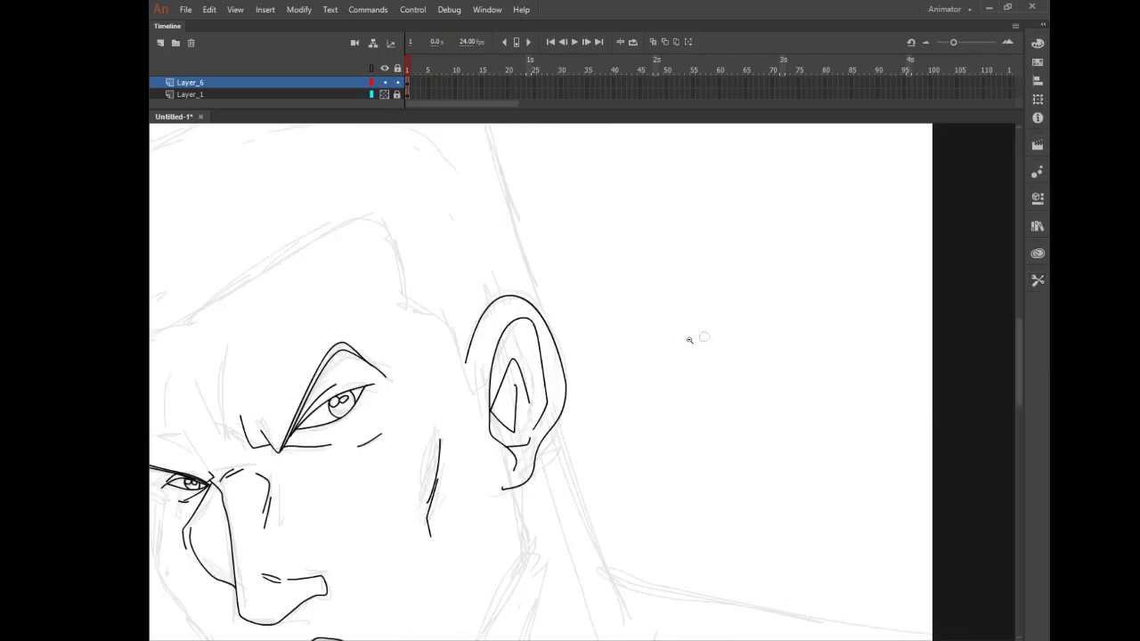
Step: Ink the frown creases above the far brow with the Pencil: a long upright forehead curve and short crossing strokes beside it
alt+click(677, 349)
alt+click(649, 388)
drag(543, 374, 670, 481)
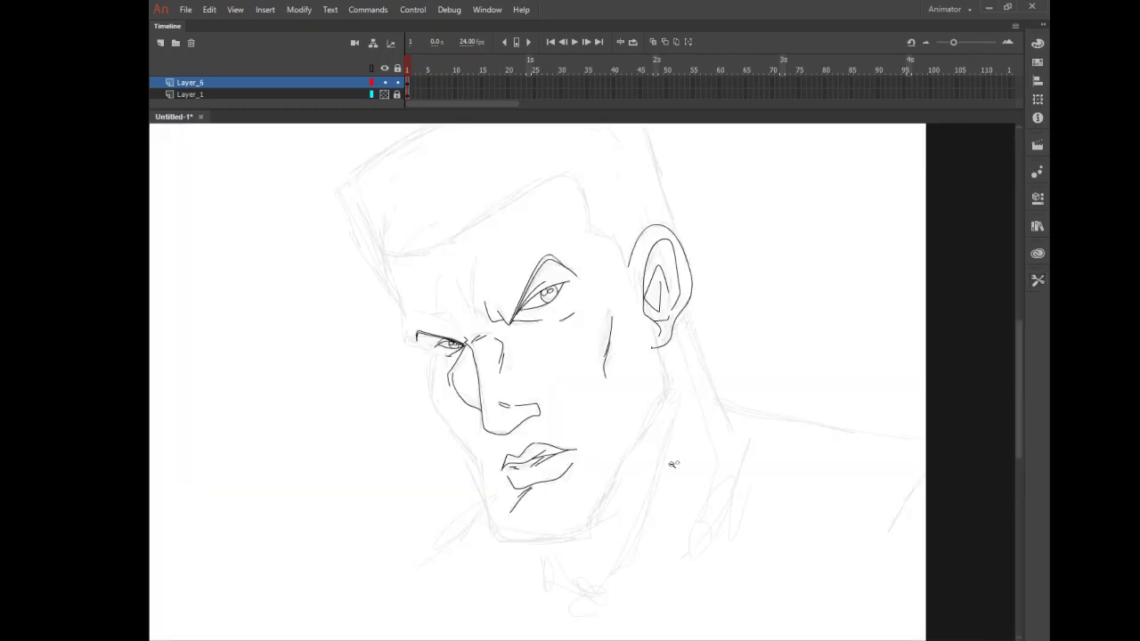
alt+click(674, 465)
drag(409, 237, 586, 372)
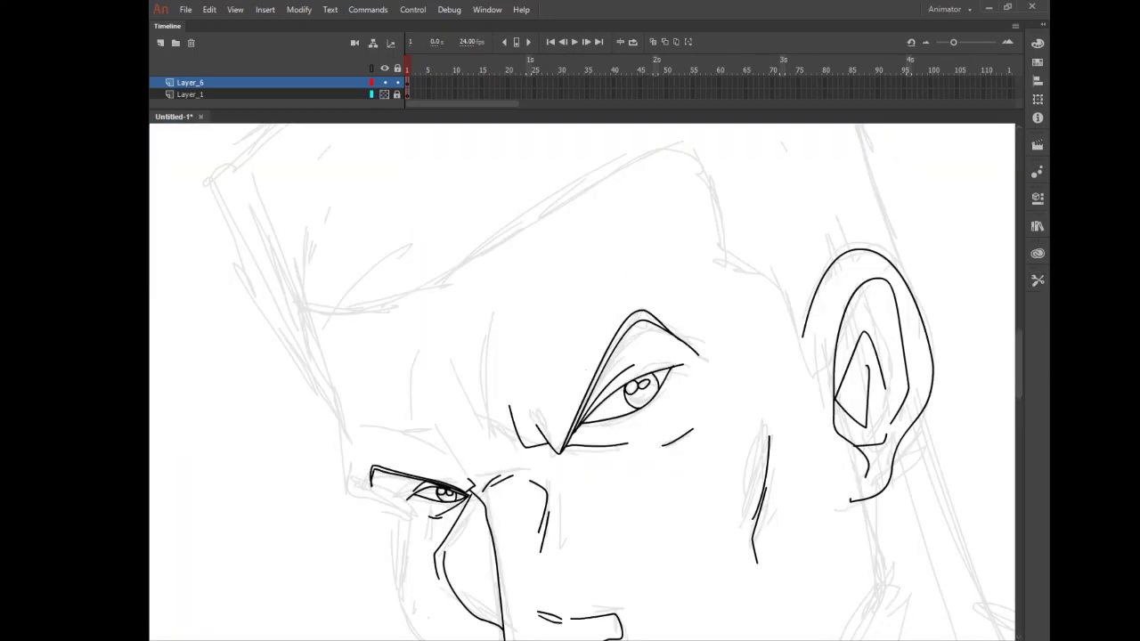
click(1037, 280)
click(935, 329)
mouse_move(499, 408)
mouse_down()
mouse_move(481, 425)
mouse_move(473, 312)
mouse_up()
drag(415, 404, 456, 435)
drag(397, 386, 445, 432)
mouse_move(415, 378)
mouse_down()
mouse_move(471, 433)
mouse_move(426, 440)
mouse_move(456, 362)
mouse_move(481, 378)
mouse_up()
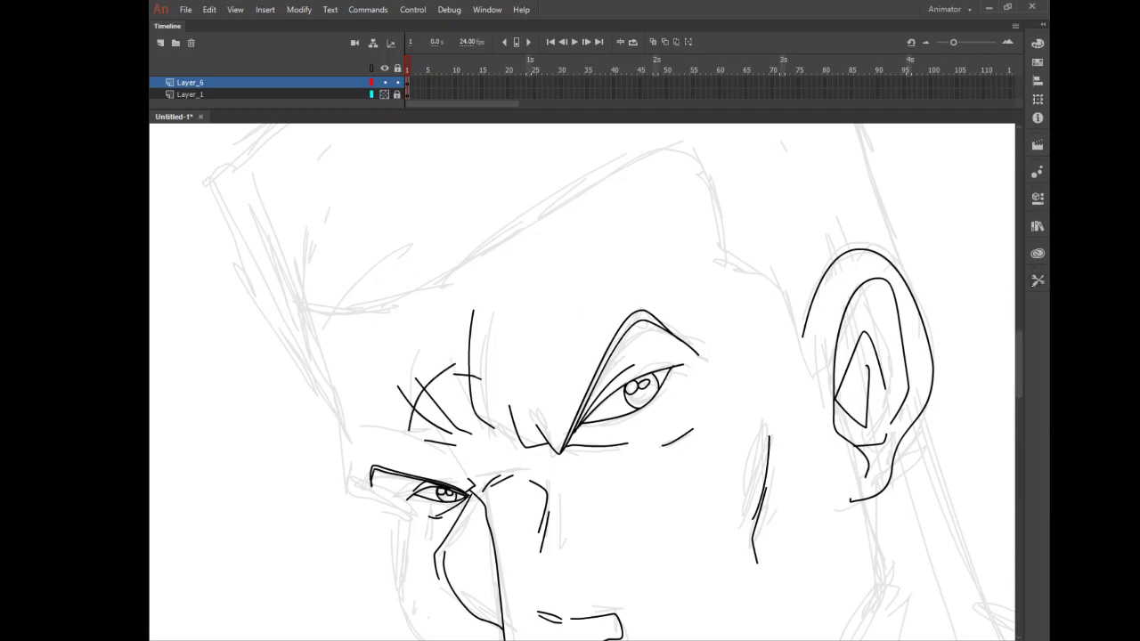
Step: Ink the far side of the forehead from the hairline down to the brow corner and inward below the far eyebrow
click(1037, 279)
click(957, 388)
alt+click(782, 410)
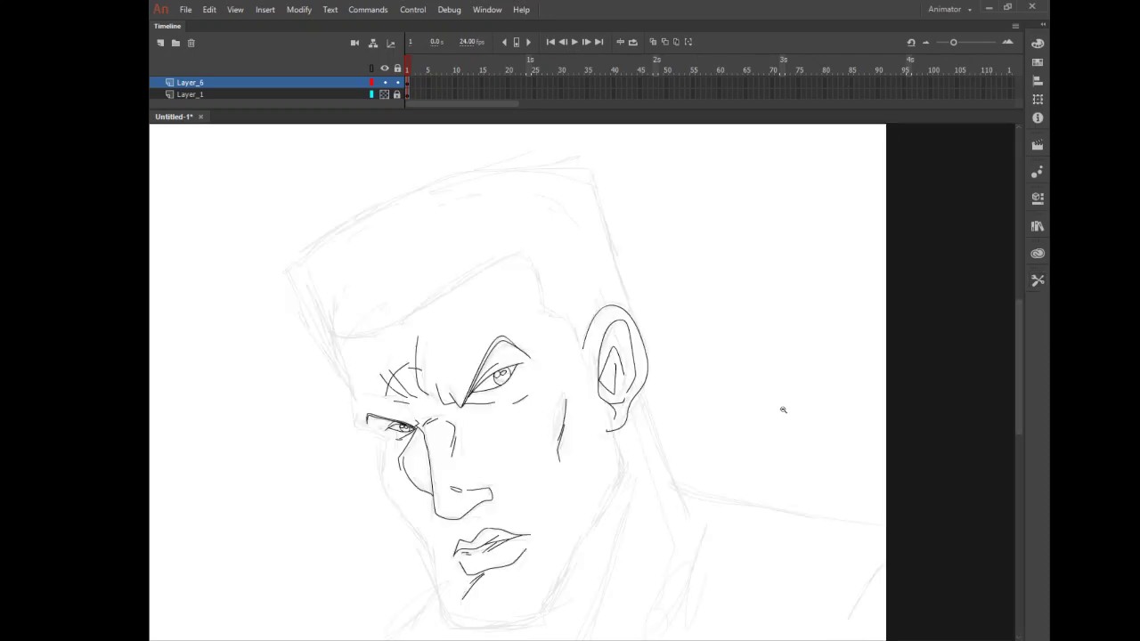
alt+click(783, 409)
drag(437, 287, 700, 461)
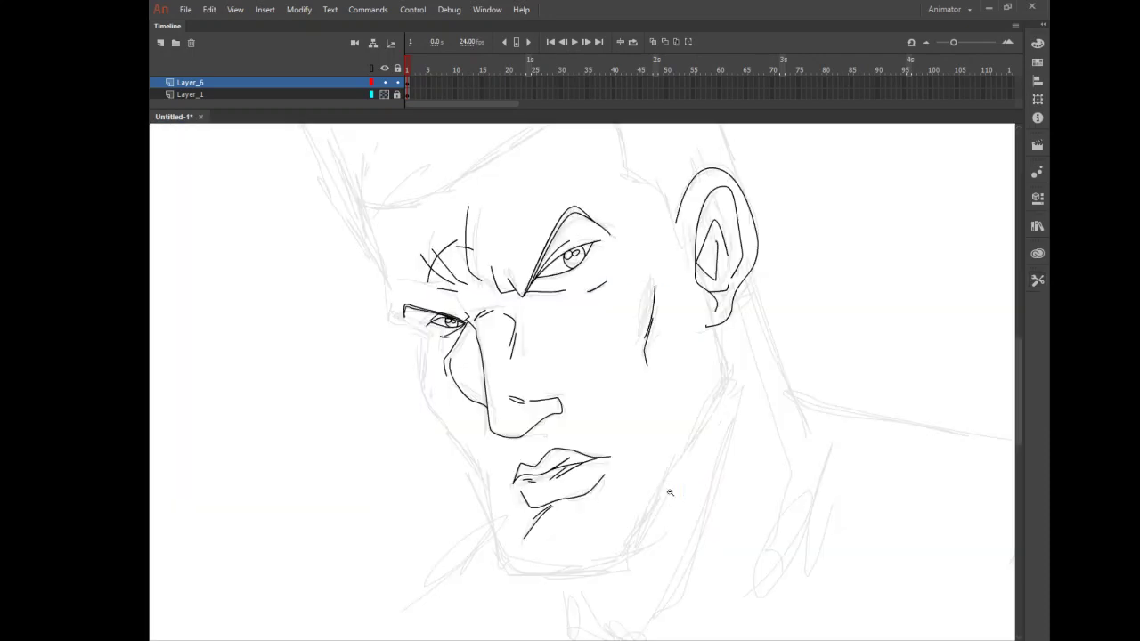
drag(308, 194, 519, 355)
click(1037, 280)
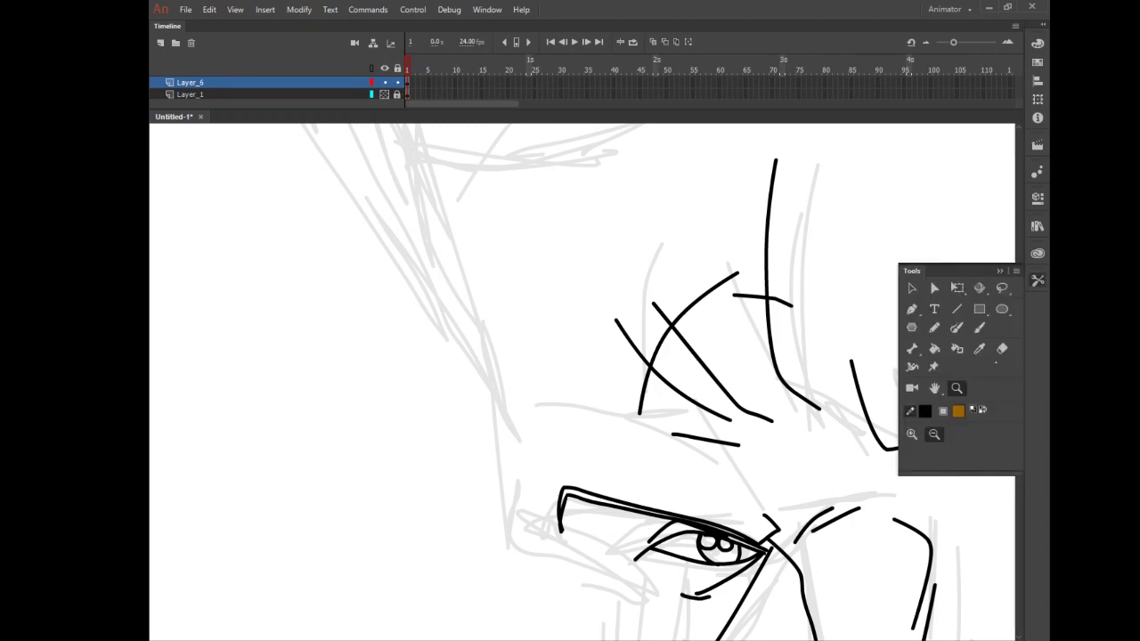
click(936, 328)
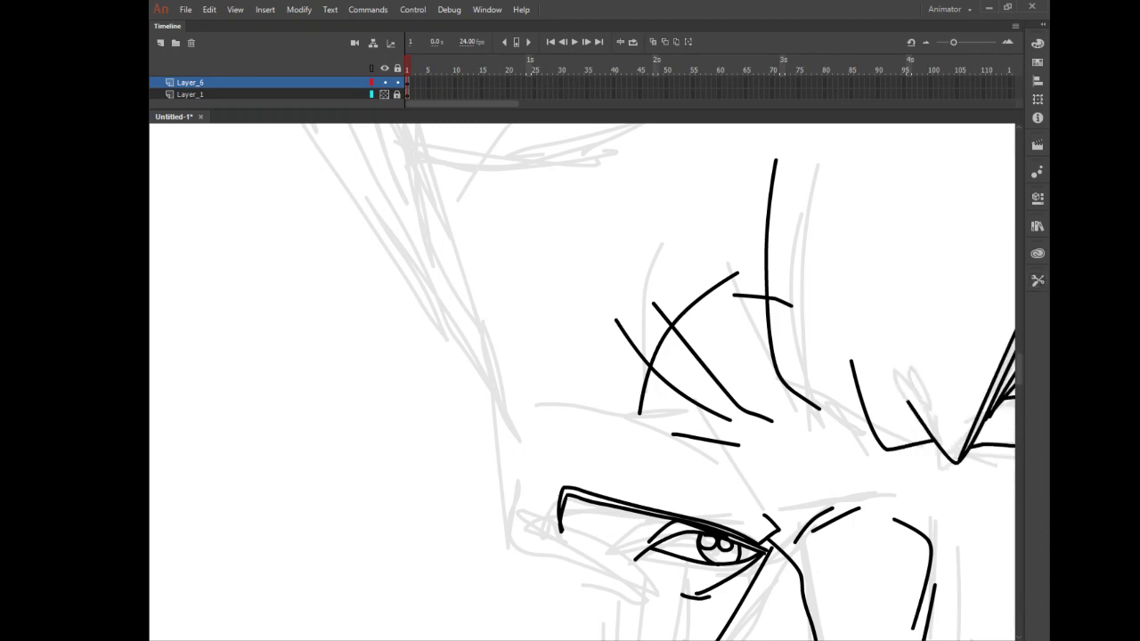
mouse_move(411, 155)
mouse_down()
mouse_move(467, 266)
mouse_move(488, 507)
mouse_move(503, 531)
mouse_move(633, 600)
mouse_up()
Step: Ink the face outline in one stroke from the far cheek down around the chin and up the near jaw to the ear
click(1038, 280)
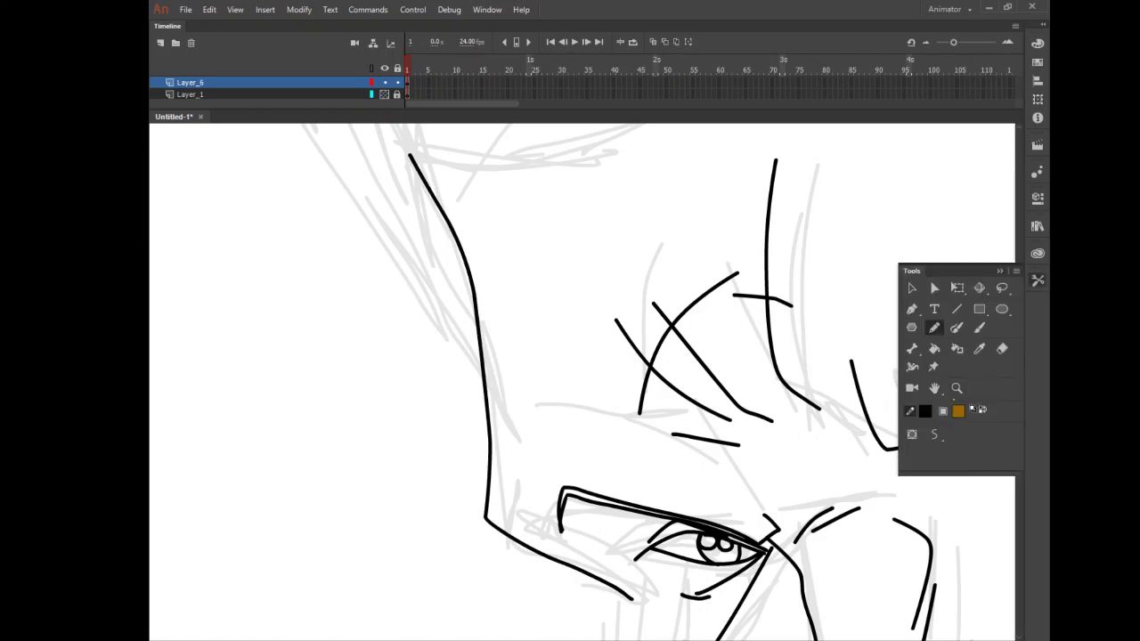
click(935, 435)
alt+click(685, 427)
alt+click(686, 427)
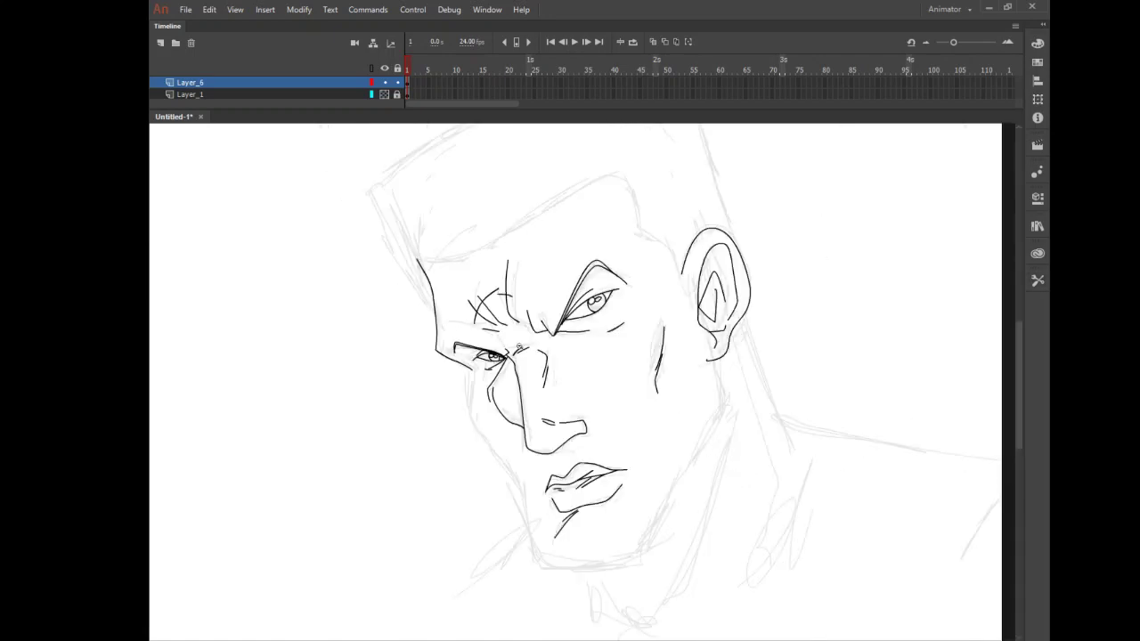
alt+click(519, 347)
drag(546, 378, 654, 512)
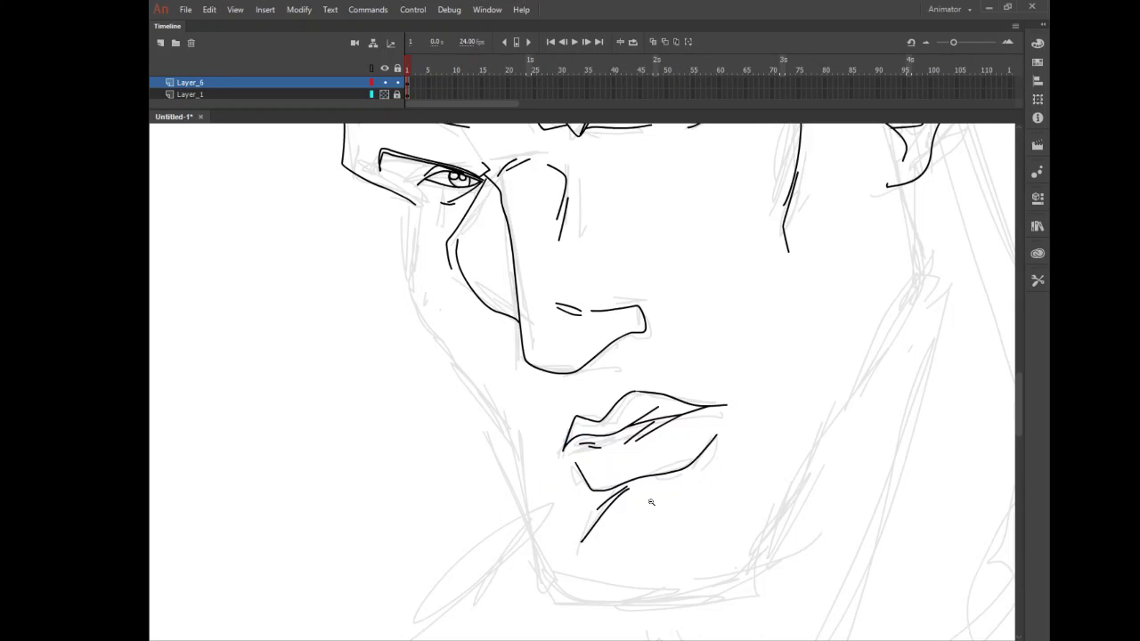
click(1038, 281)
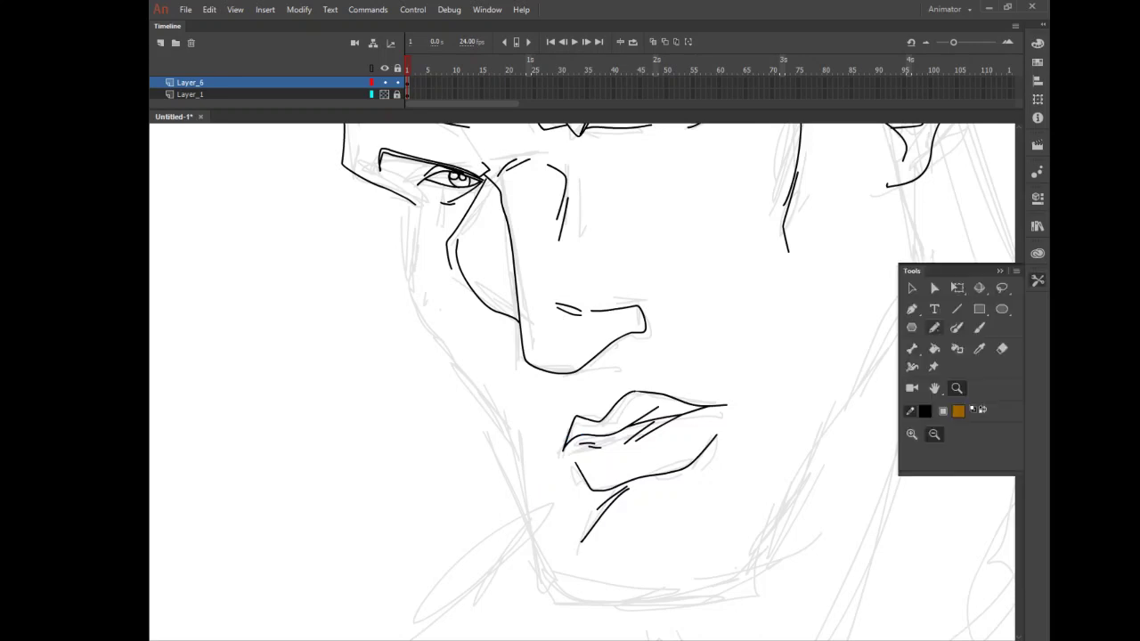
click(934, 327)
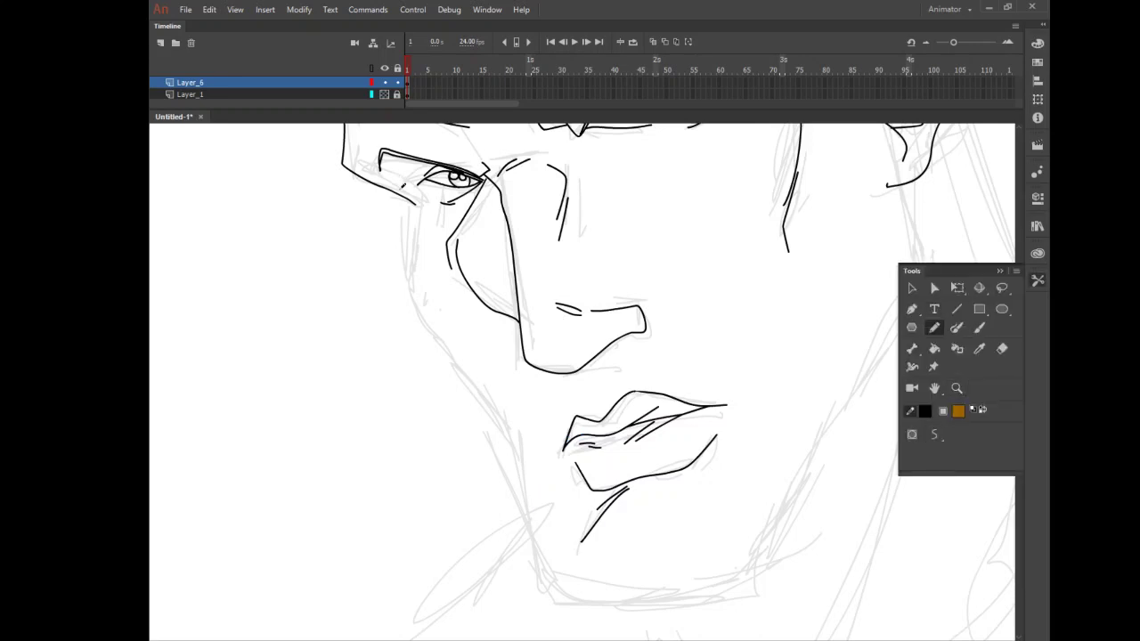
mouse_move(395, 181)
mouse_down()
mouse_move(413, 303)
mouse_move(498, 424)
mouse_move(543, 547)
mouse_move(568, 572)
mouse_move(618, 587)
mouse_move(690, 588)
mouse_move(733, 580)
mouse_move(757, 555)
mouse_move(841, 421)
mouse_move(917, 342)
mouse_move(927, 298)
mouse_move(873, 122)
mouse_up()
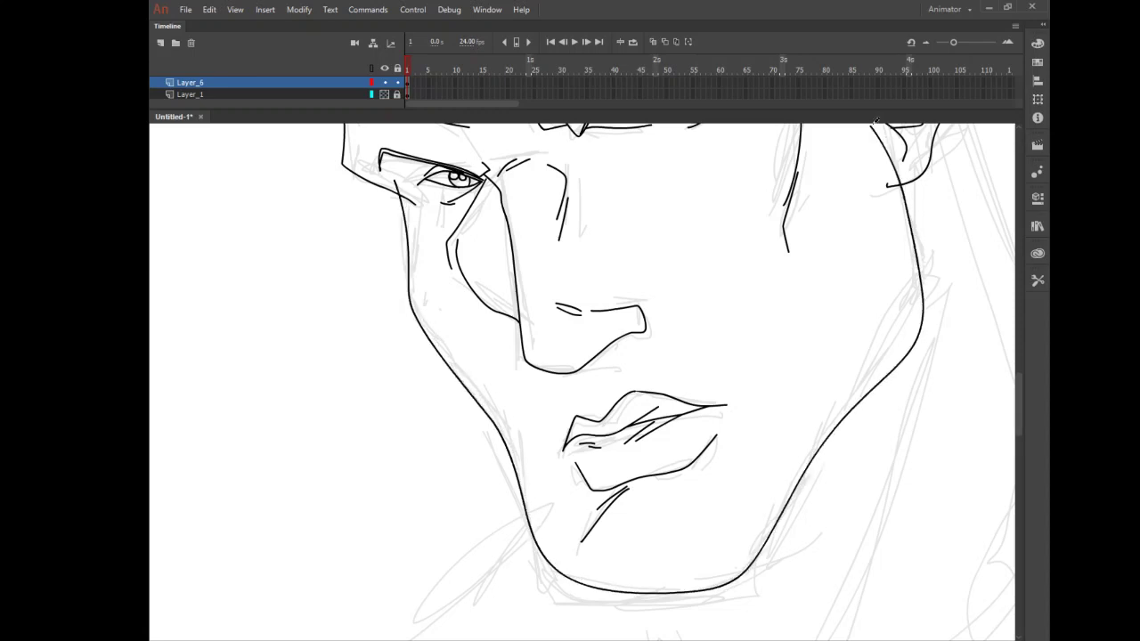
Step: Delete the end of the far cheek line that sticks up past the brow contour beside the far eye
click(1038, 281)
click(957, 388)
click(827, 296)
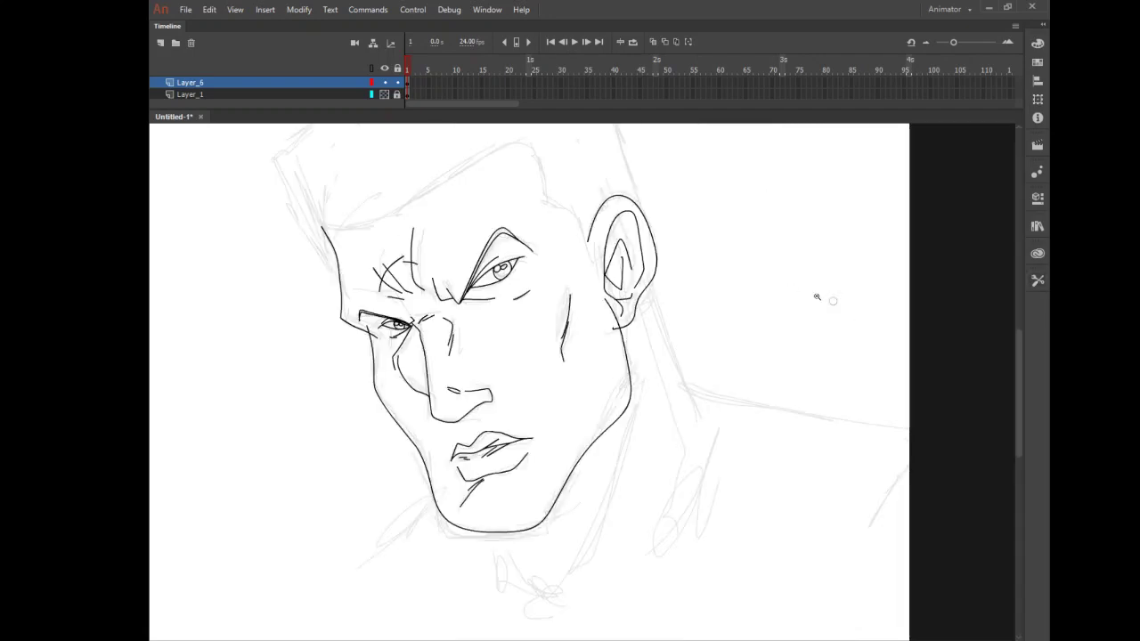
drag(337, 289, 412, 386)
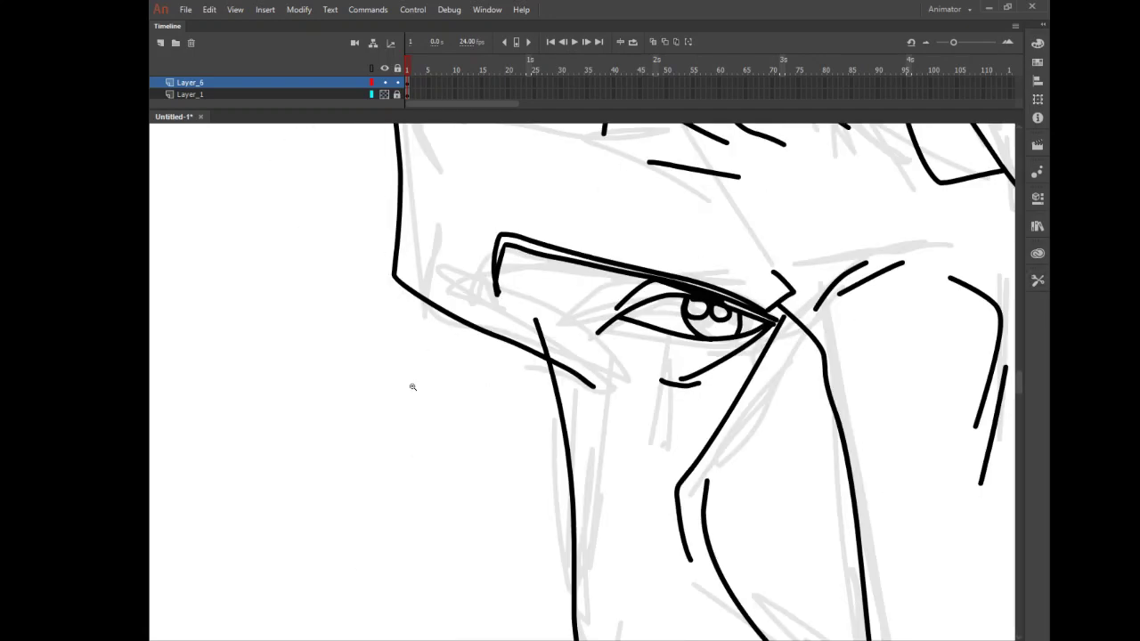
click(1037, 281)
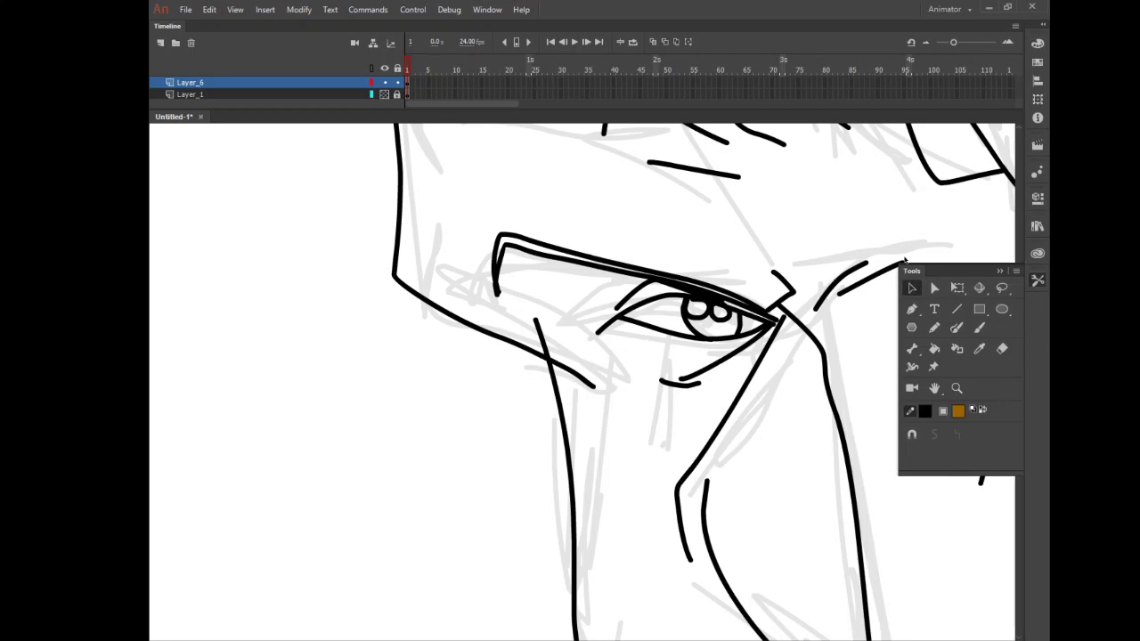
click(543, 343)
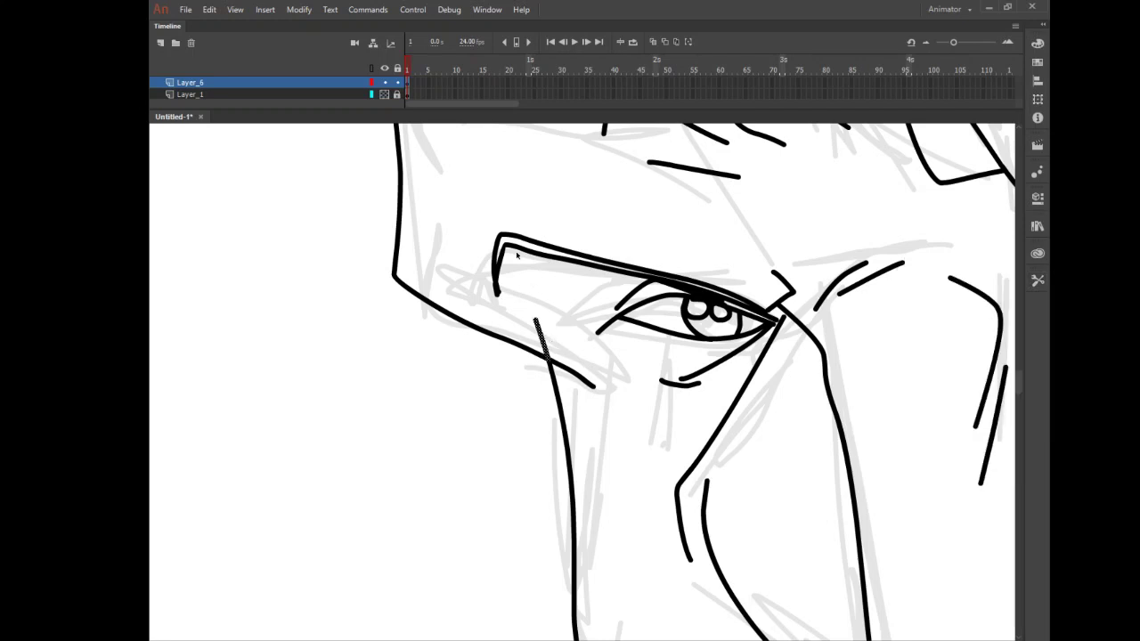
key(Delete)
Step: Delete the ear lobe's overshoot inside the jaw line, bend the line in front of the lobe, and shift their junction slightly
click(1037, 280)
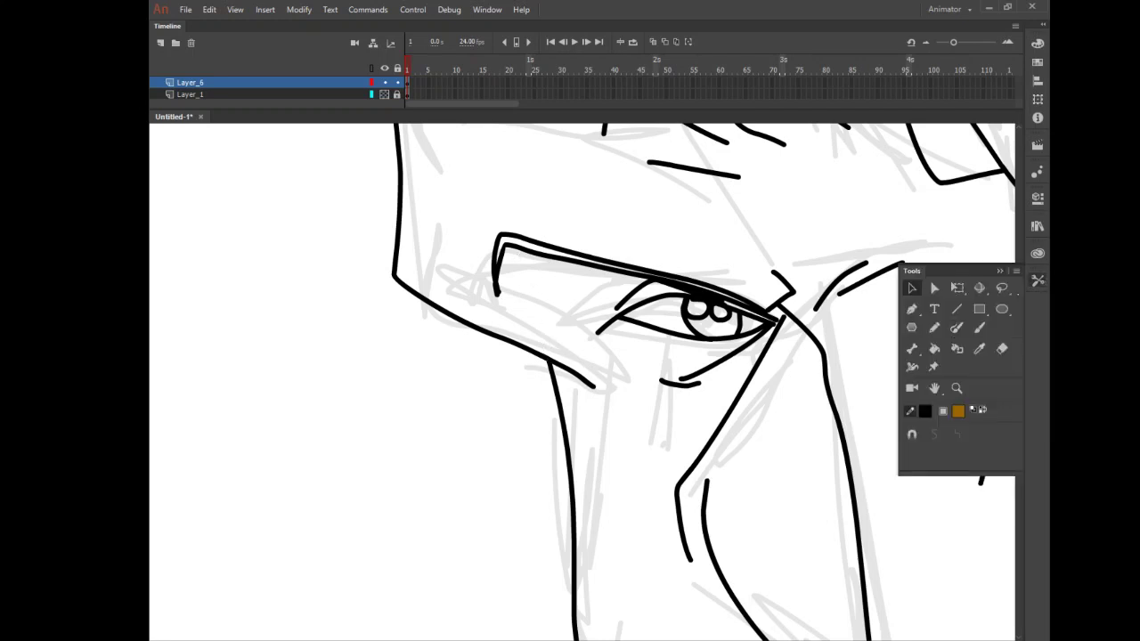
click(935, 434)
alt+click(793, 341)
alt+click(793, 341)
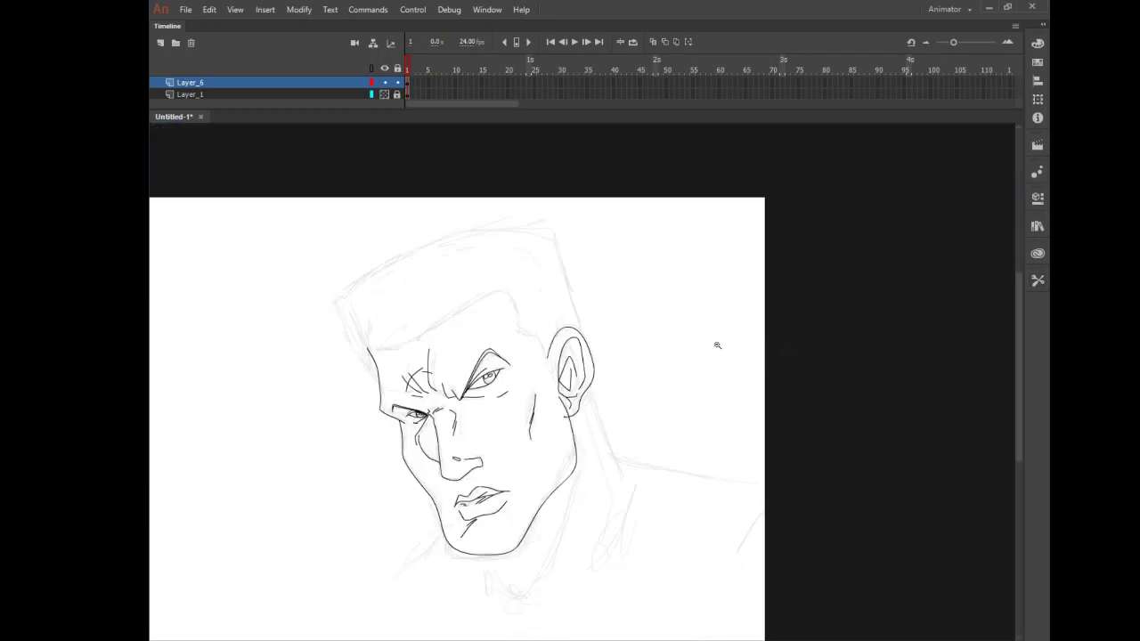
drag(509, 361, 597, 448)
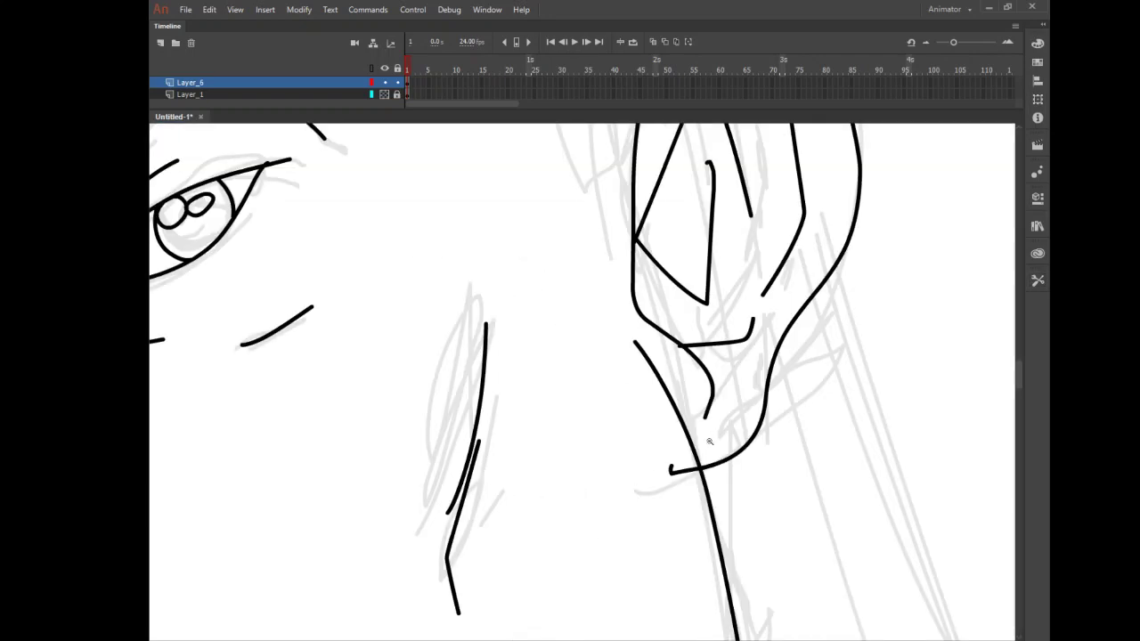
click(1038, 280)
click(912, 288)
click(687, 471)
key(Delete)
drag(679, 410, 670, 416)
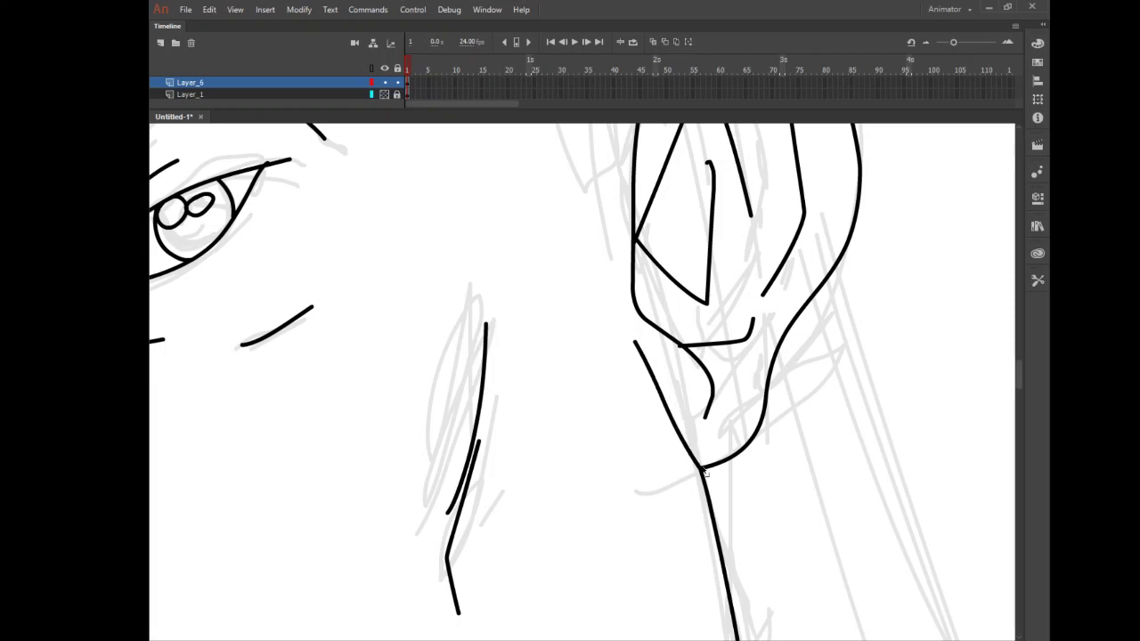
mouse_move(703, 470)
mouse_down()
mouse_move(691, 474)
mouse_move(700, 467)
mouse_up()
Step: Adjust the curve of the near jaw line just below the ear lobe with the Selection tool
click(1038, 280)
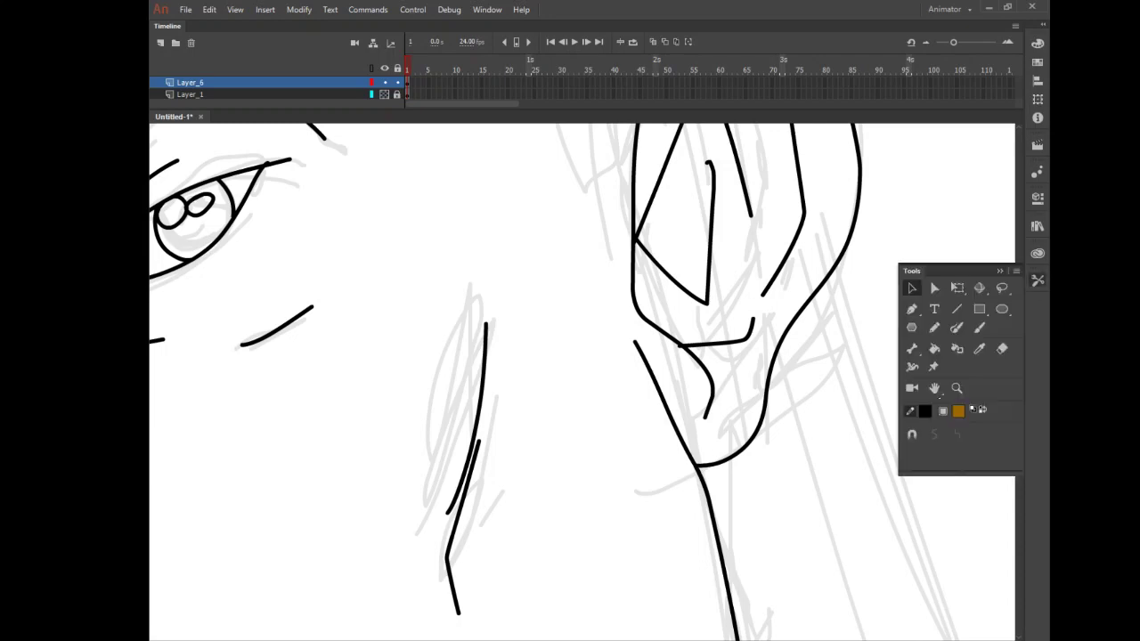
click(957, 389)
alt+click(768, 494)
alt+click(744, 490)
alt+click(712, 469)
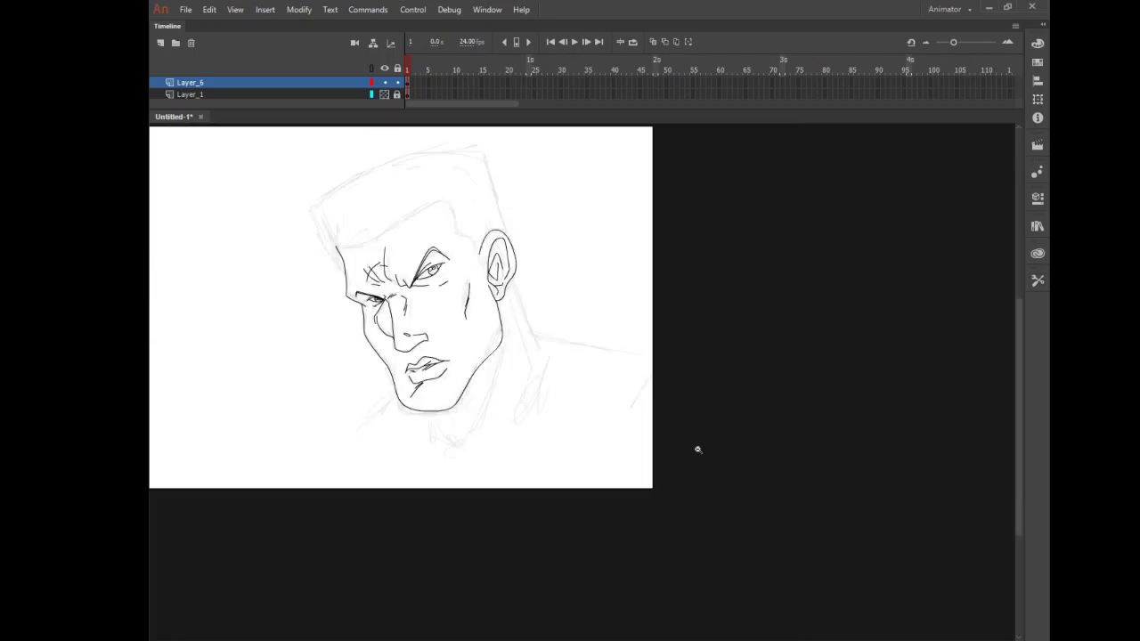
drag(431, 252, 545, 379)
click(1037, 280)
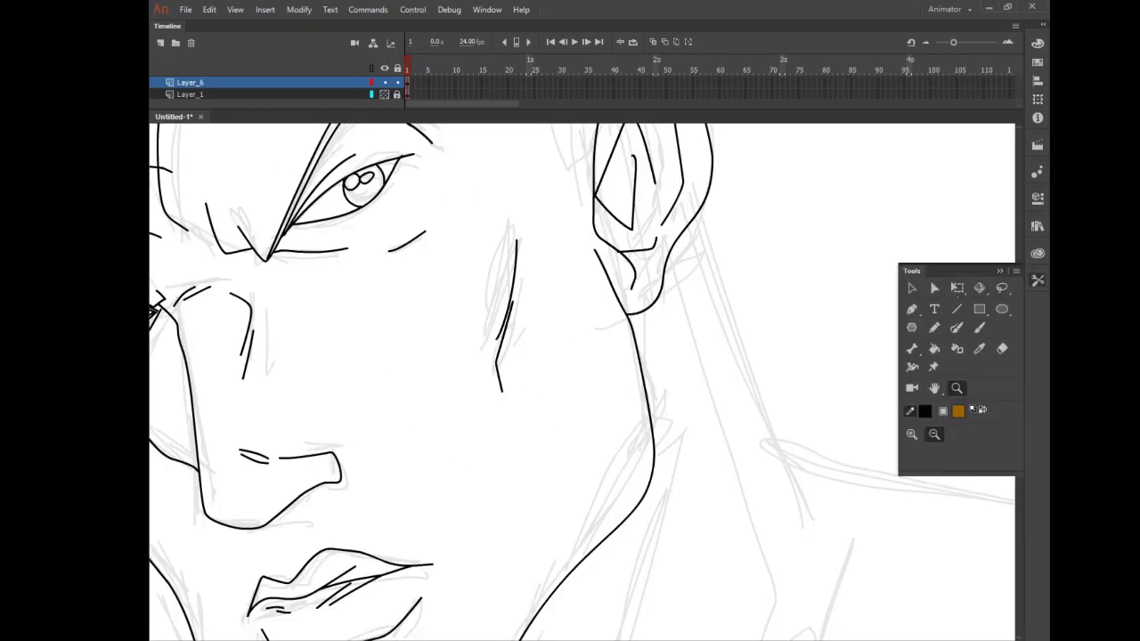
click(912, 289)
click(637, 336)
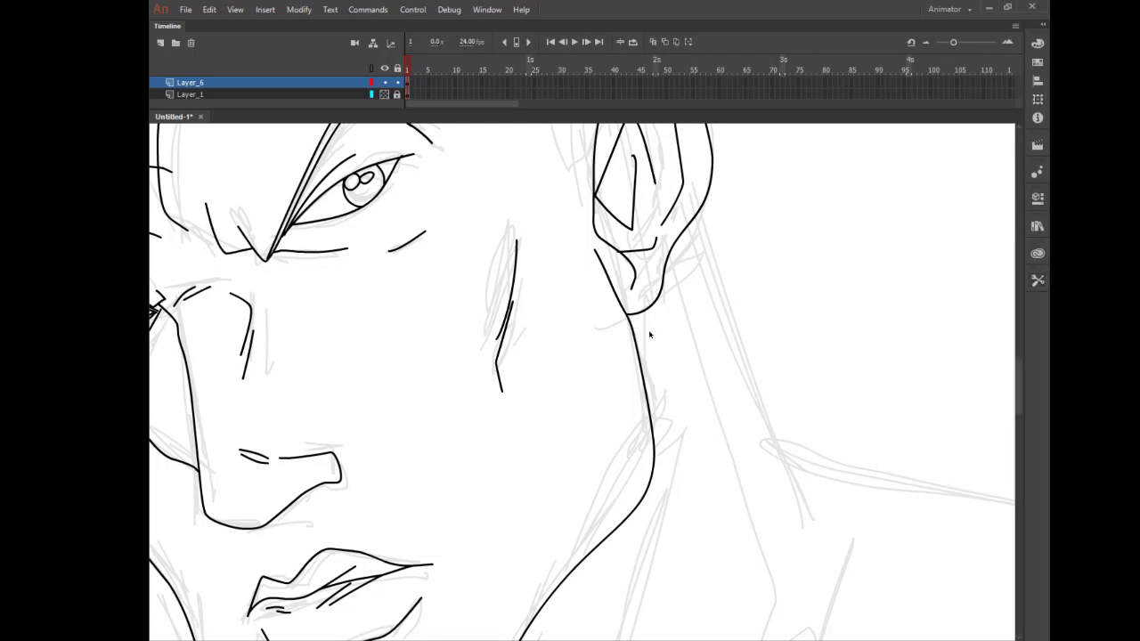
drag(628, 362, 639, 361)
drag(643, 380, 641, 379)
Step: Bend the outline inward along the far lower jaw and flatten the curve at the chin's far corner
click(1037, 281)
click(958, 388)
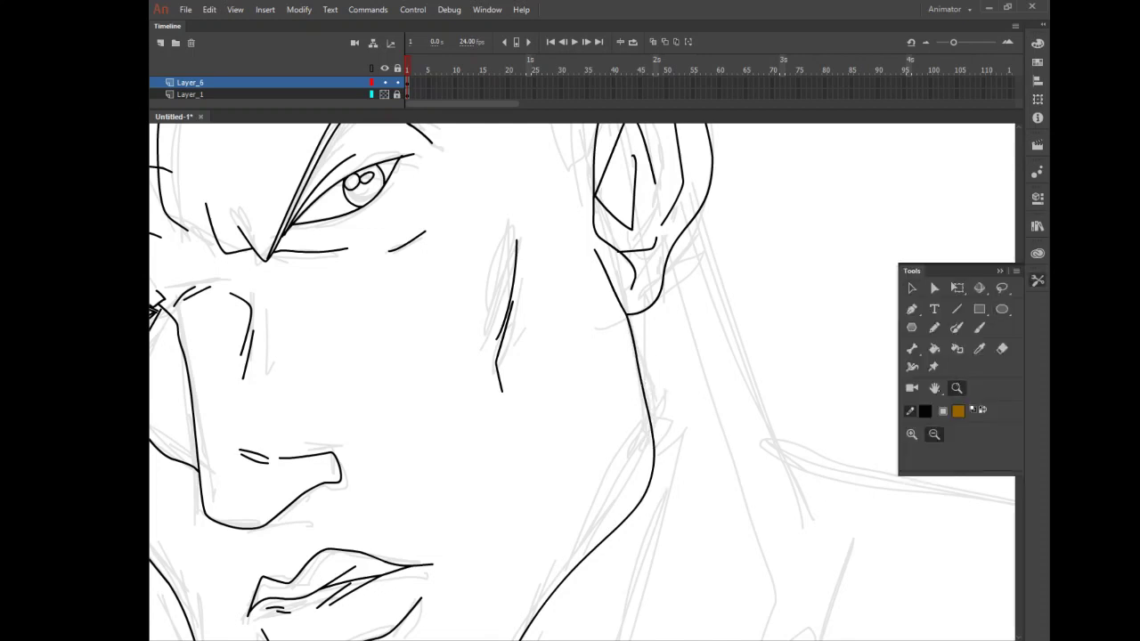
click(623, 462)
click(621, 461)
click(621, 461)
drag(566, 299, 622, 388)
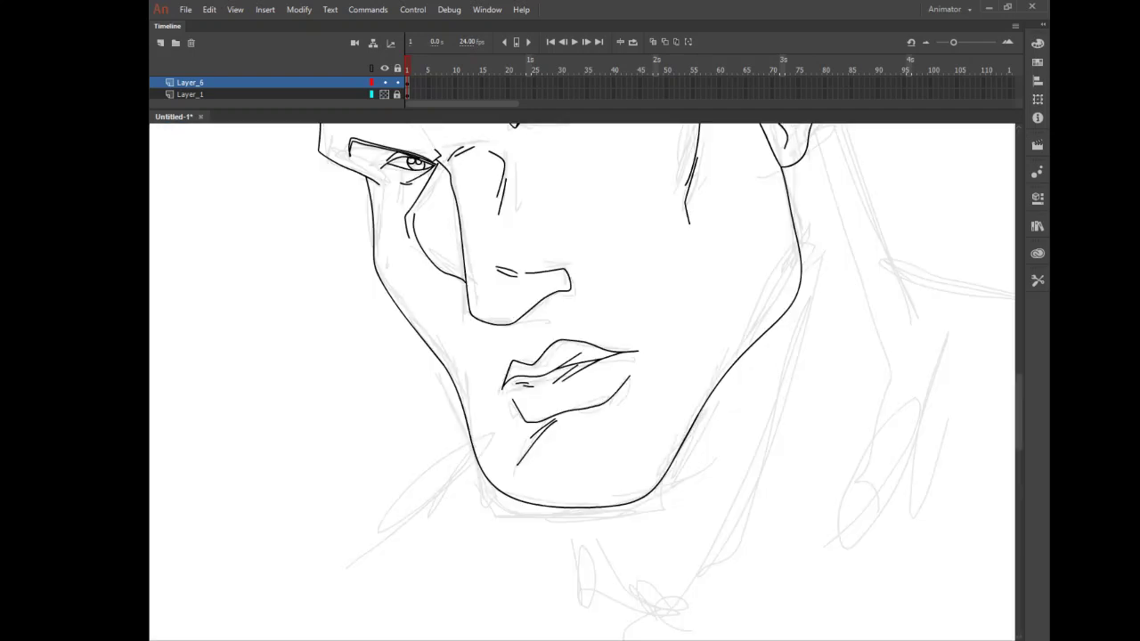
click(1038, 280)
click(911, 288)
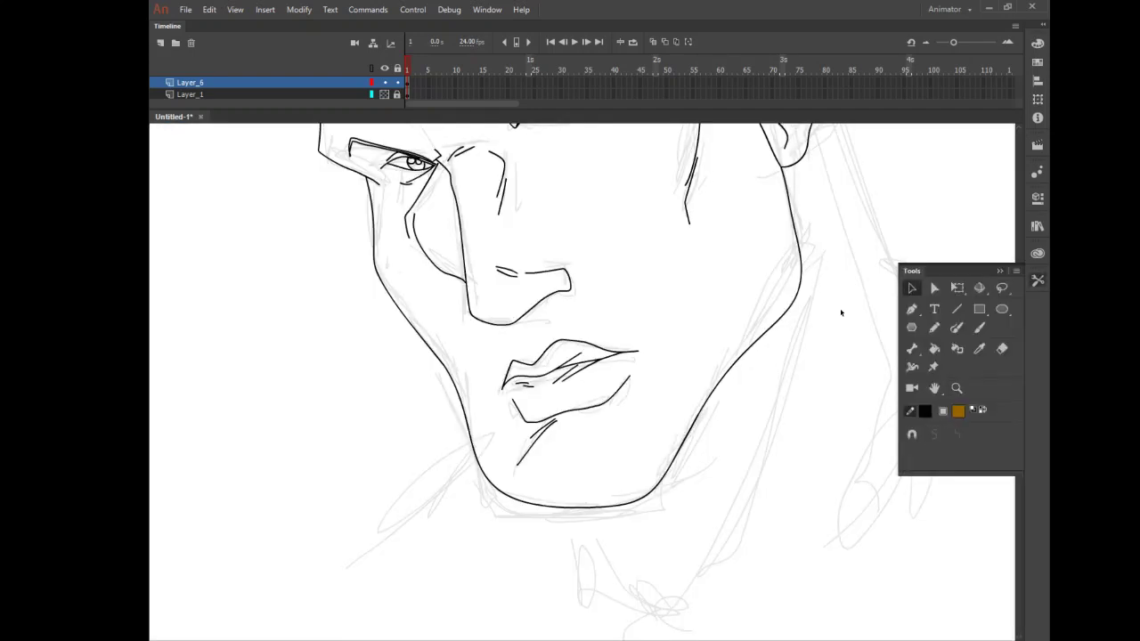
drag(474, 441, 483, 445)
drag(524, 504, 536, 500)
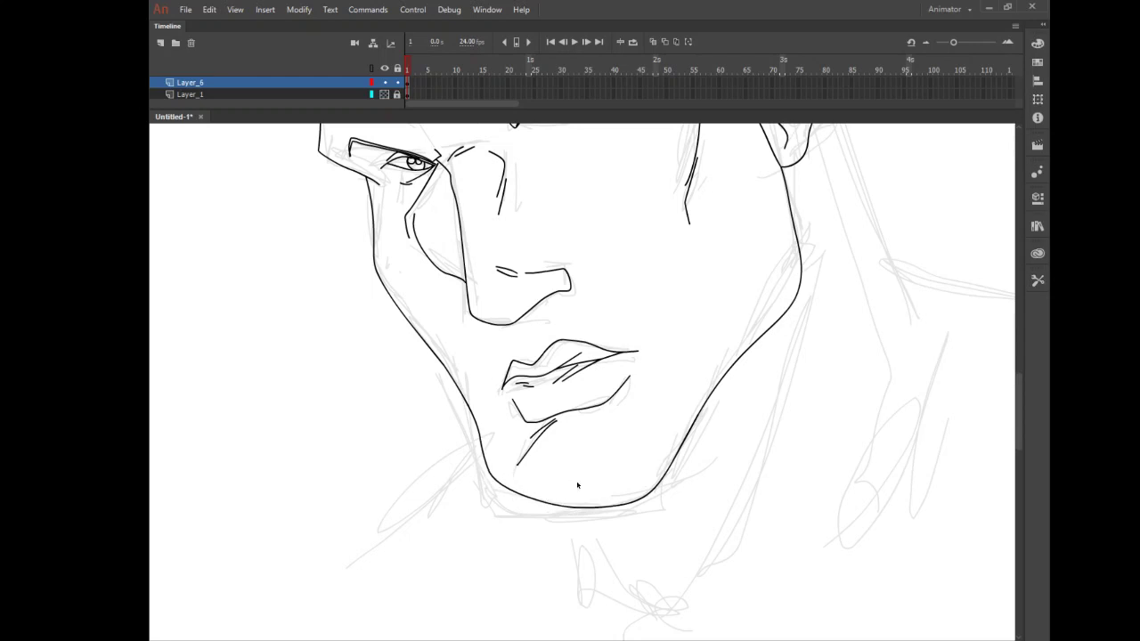
Step: Reshape the chin's near corner into a gentler curve that runs up into the near jaw line
mouse_move(651, 493)
mouse_down()
mouse_move(641, 476)
mouse_move(669, 431)
mouse_move(684, 445)
mouse_up()
click(681, 450)
click(712, 432)
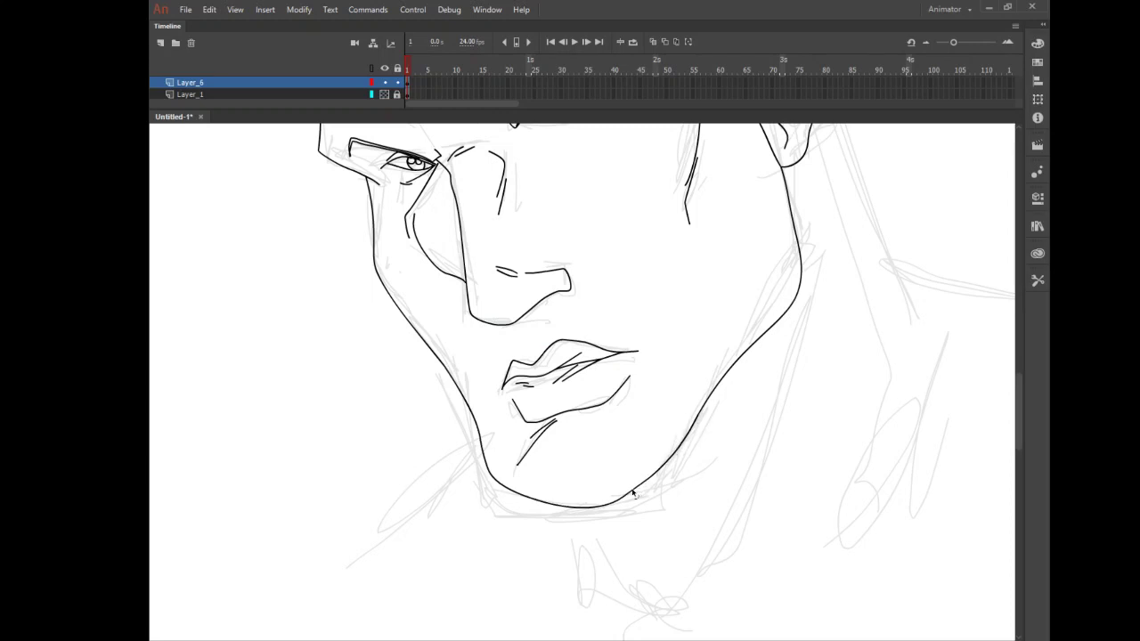
drag(633, 491, 635, 493)
Step: Check the inked face outline against the whole drawing, and bring the hairline and forehead sketch into close view
click(1038, 281)
click(957, 388)
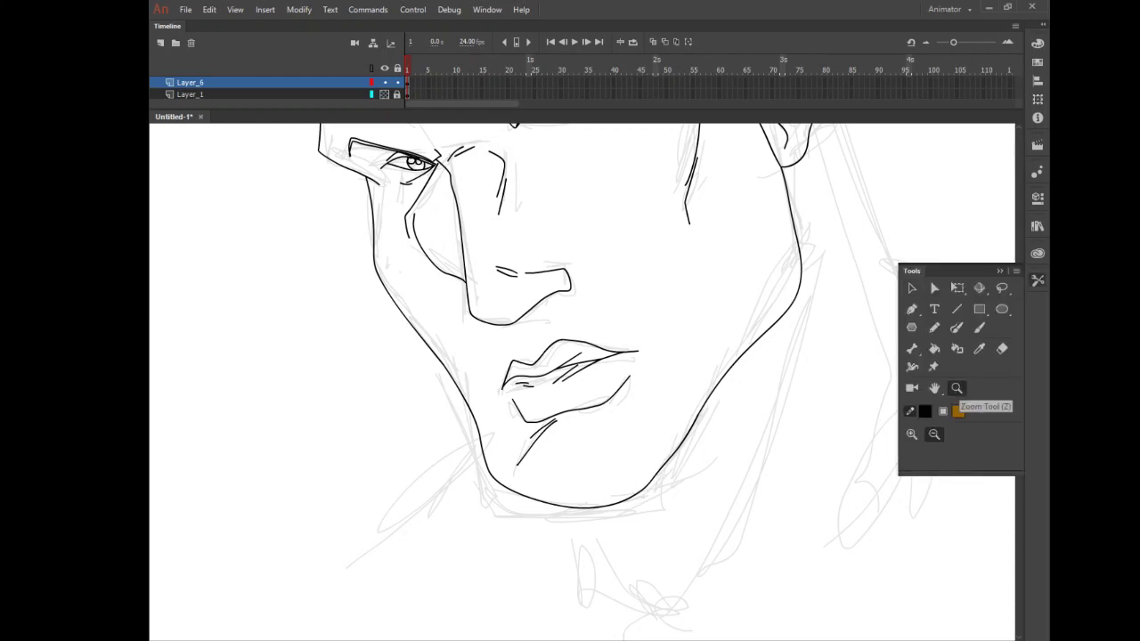
click(623, 216)
click(599, 298)
click(546, 378)
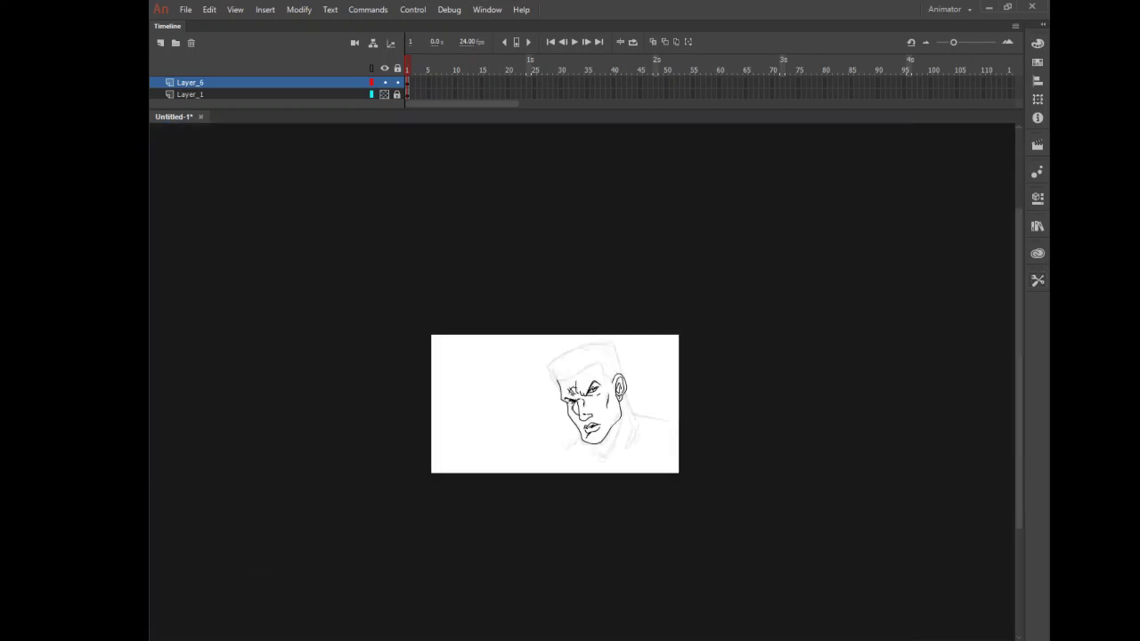
drag(529, 344, 665, 456)
click(491, 216)
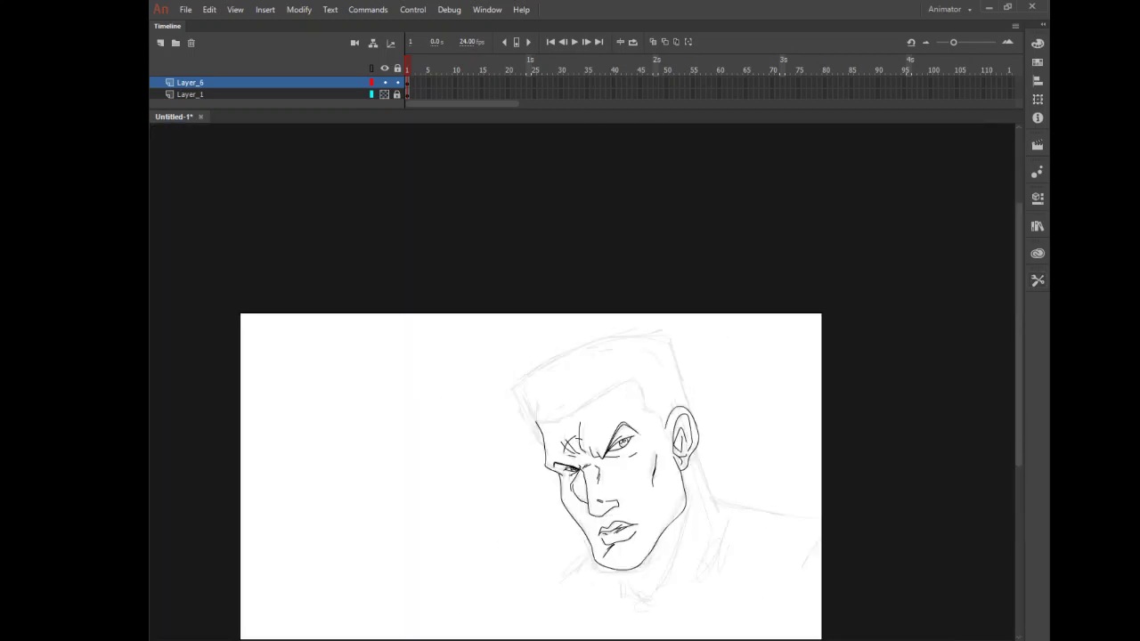
drag(520, 331, 729, 497)
click(617, 365)
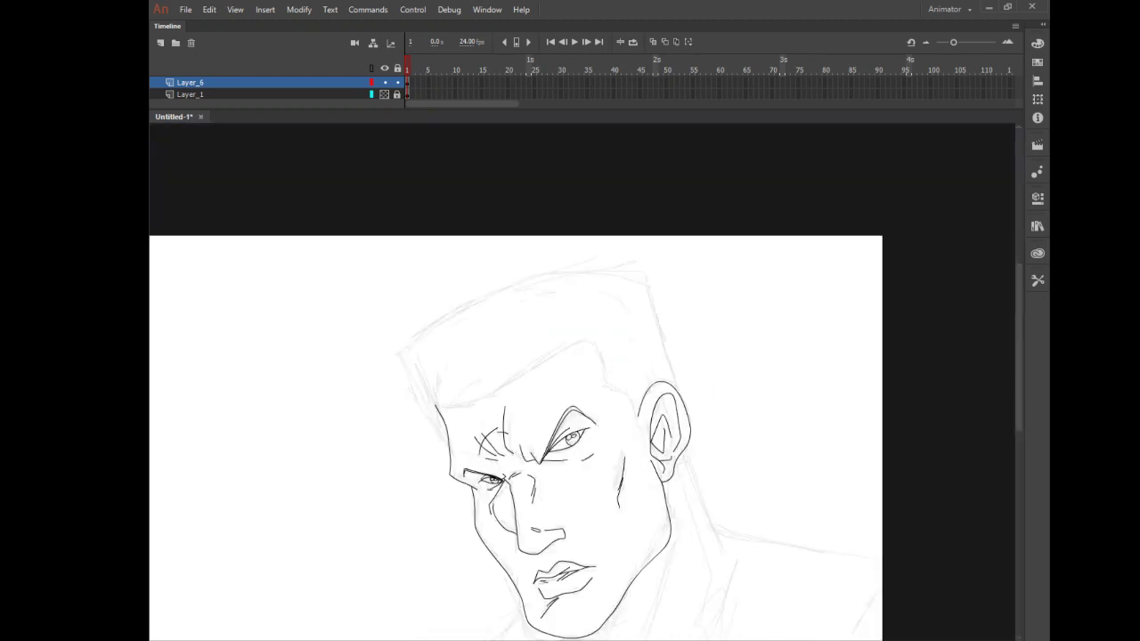
drag(385, 328, 684, 435)
click(1037, 281)
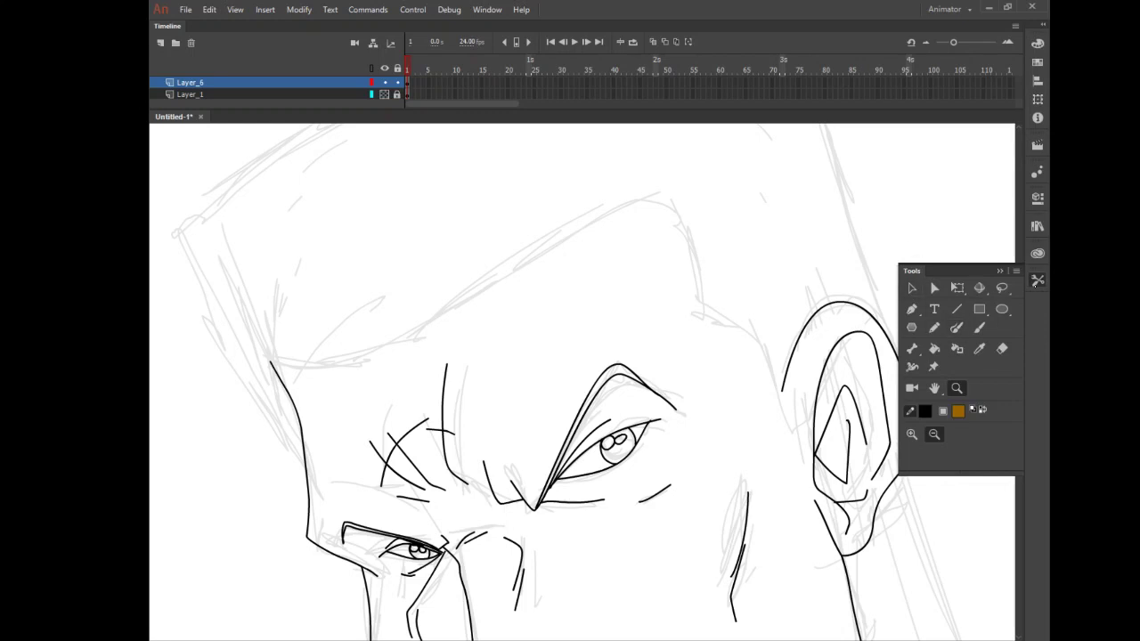
Step: Ink the hairline with the Pencil tool from the far temple across the forehead peak and down around the sideburn to the ear
click(934, 327)
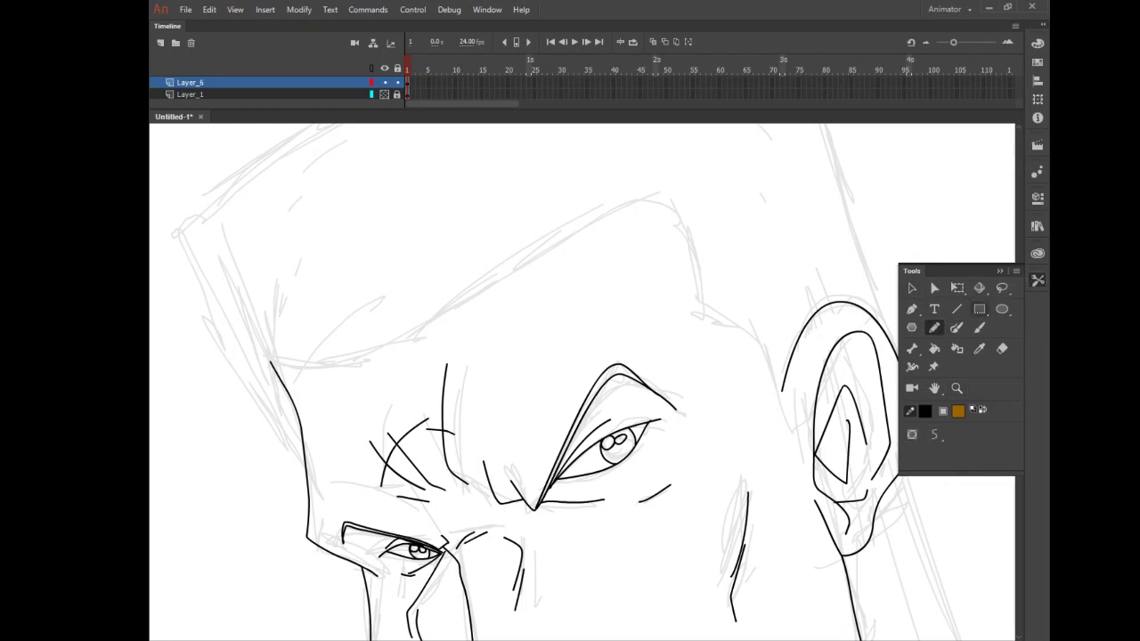
click(1038, 281)
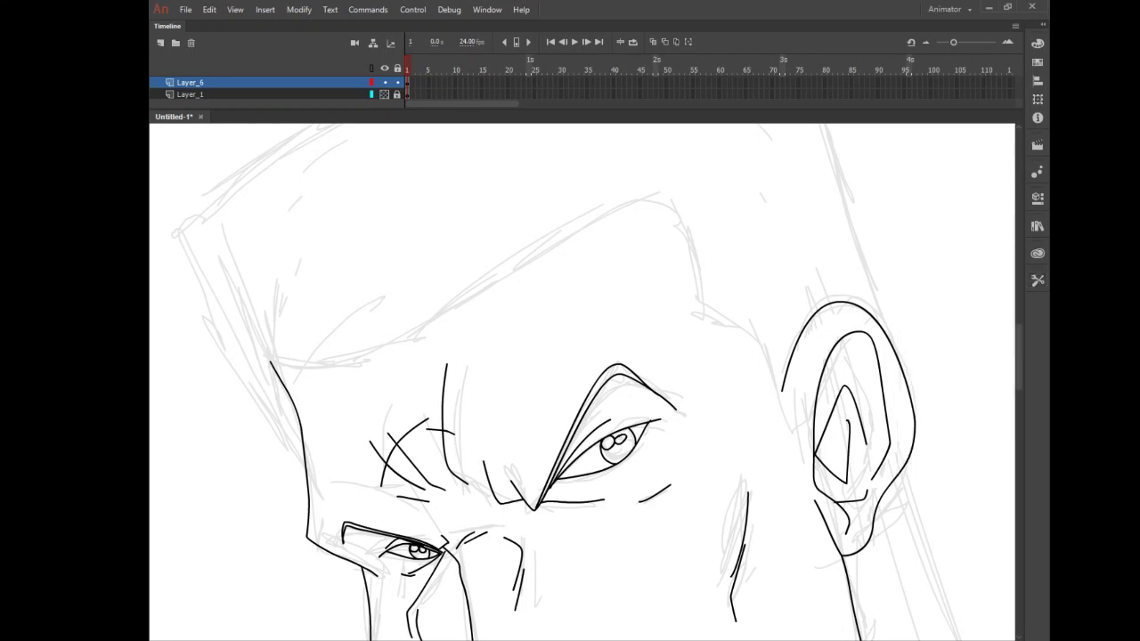
mouse_move(266, 363)
mouse_down()
mouse_move(388, 355)
mouse_move(631, 207)
mouse_move(684, 239)
mouse_up()
mouse_move(695, 314)
mouse_down()
mouse_move(747, 332)
mouse_move(782, 392)
mouse_up()
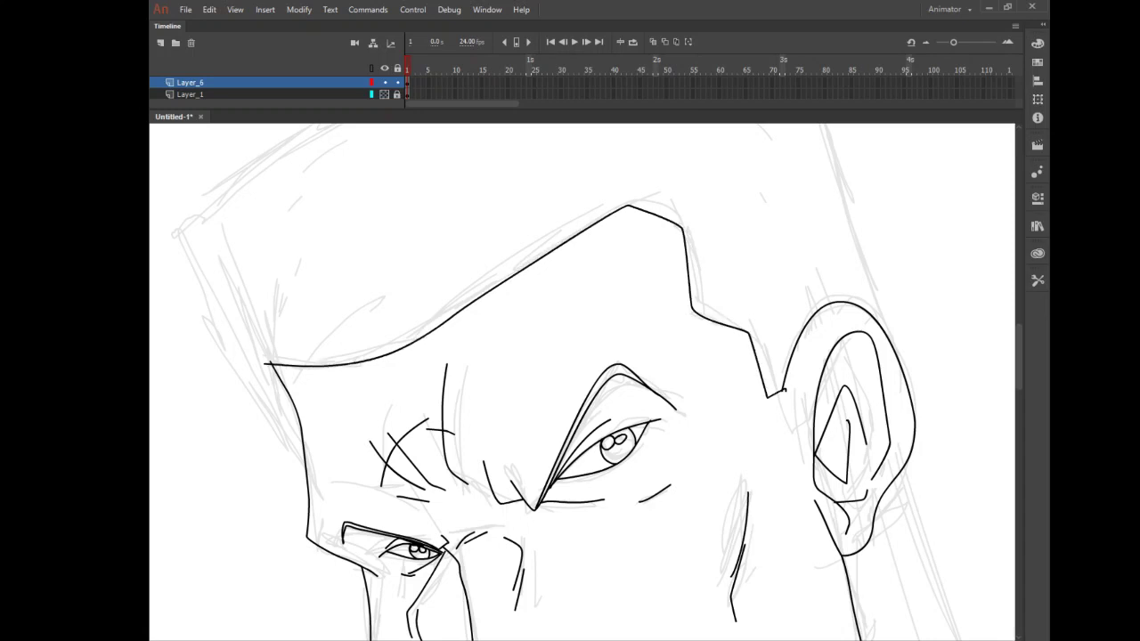
Step: Delete the stray line end that overshoots where the sideburn meets the front of the ear
click(1037, 281)
click(912, 288)
click(787, 390)
key(Delete)
Step: Examine the sideburn joint up close, check the hairline against the whole drawing, and frame the flat-top hair sketch
click(1038, 281)
click(934, 436)
click(681, 360)
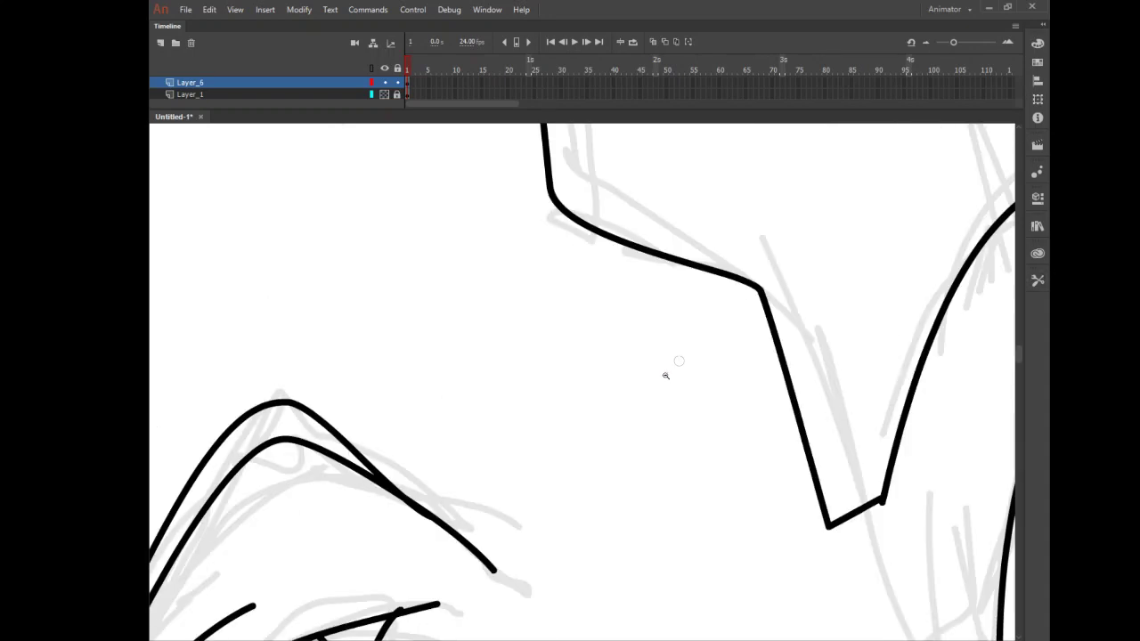
alt+click(665, 376)
alt+click(662, 385)
alt+click(662, 400)
alt+click(648, 392)
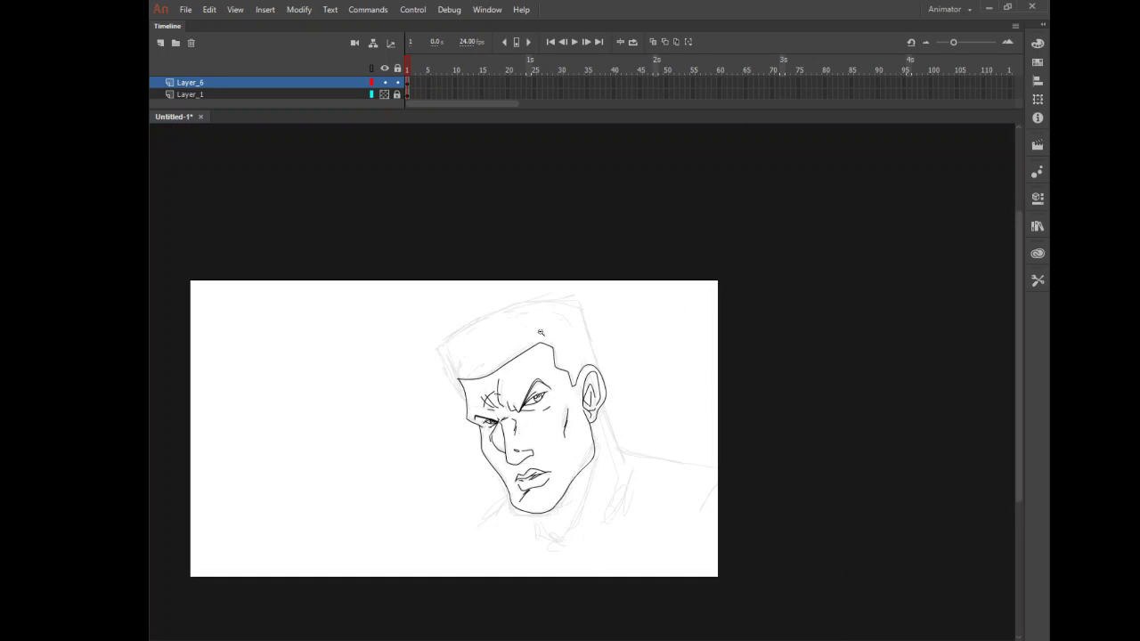
drag(399, 290, 660, 464)
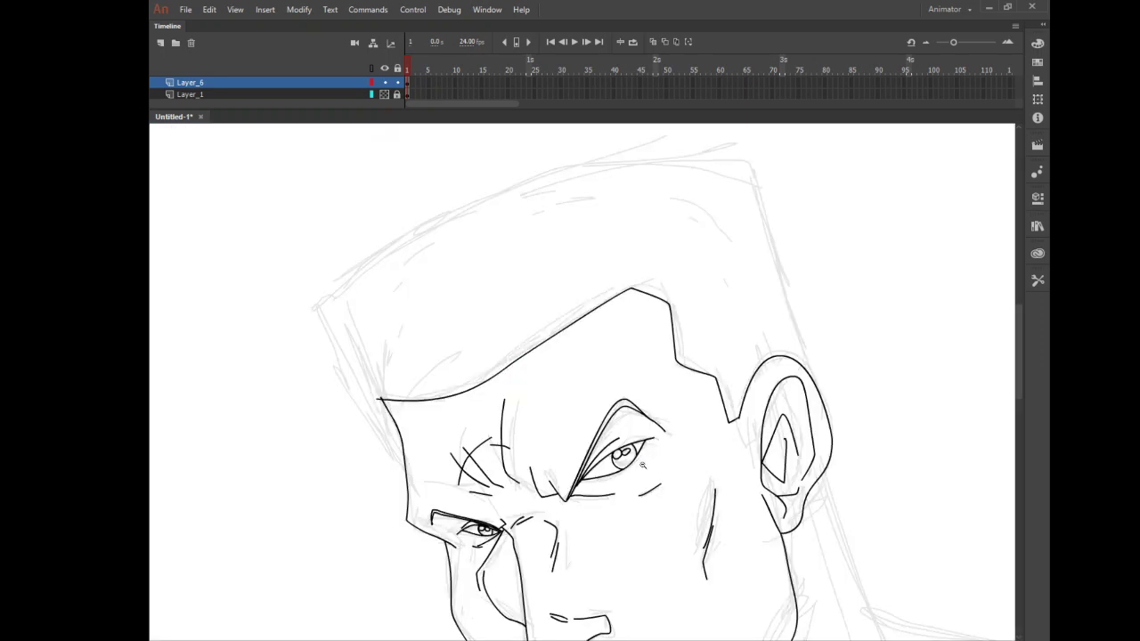
Step: Trace the front edge and the start of the top edge of the flat-top hair with the Pencil tool, following the sketch
alt+click(849, 382)
drag(290, 291, 628, 500)
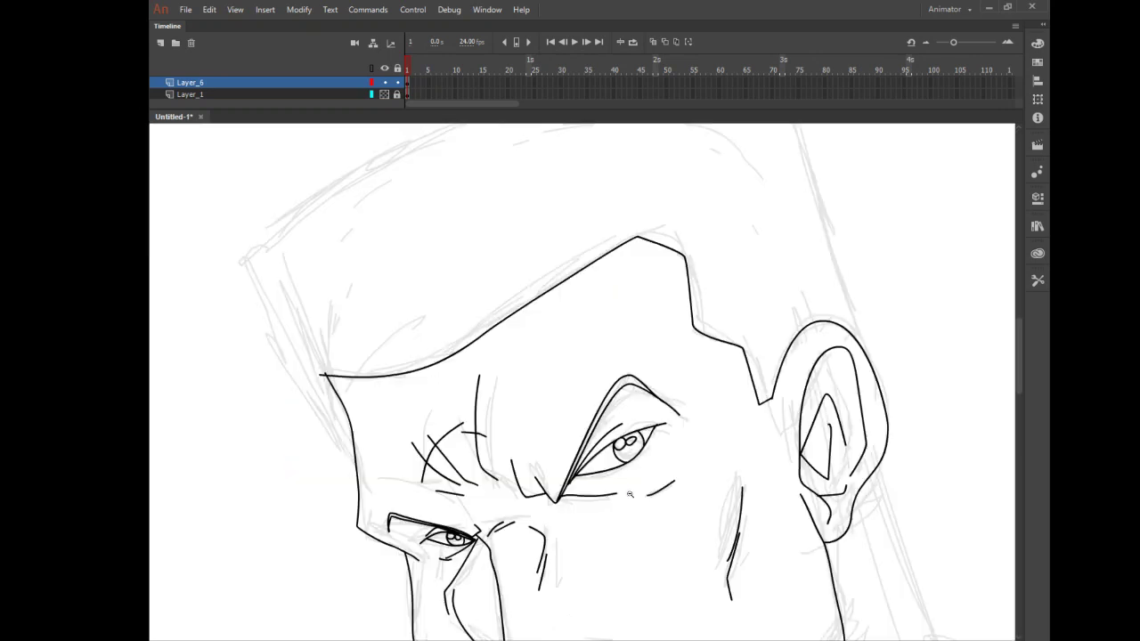
click(1038, 281)
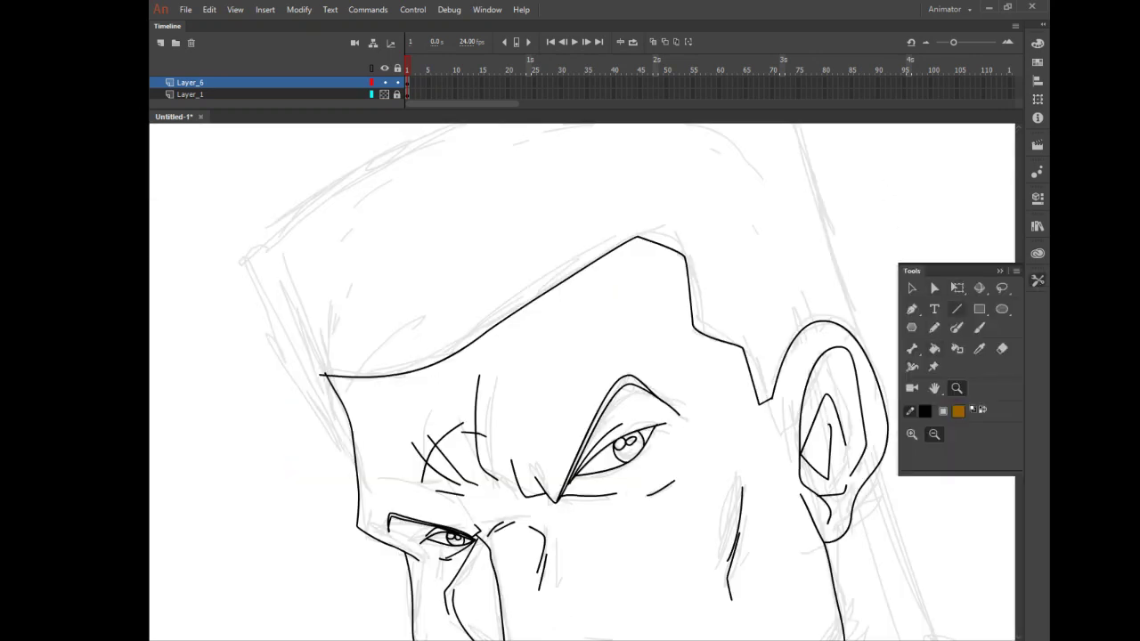
click(934, 327)
click(1038, 281)
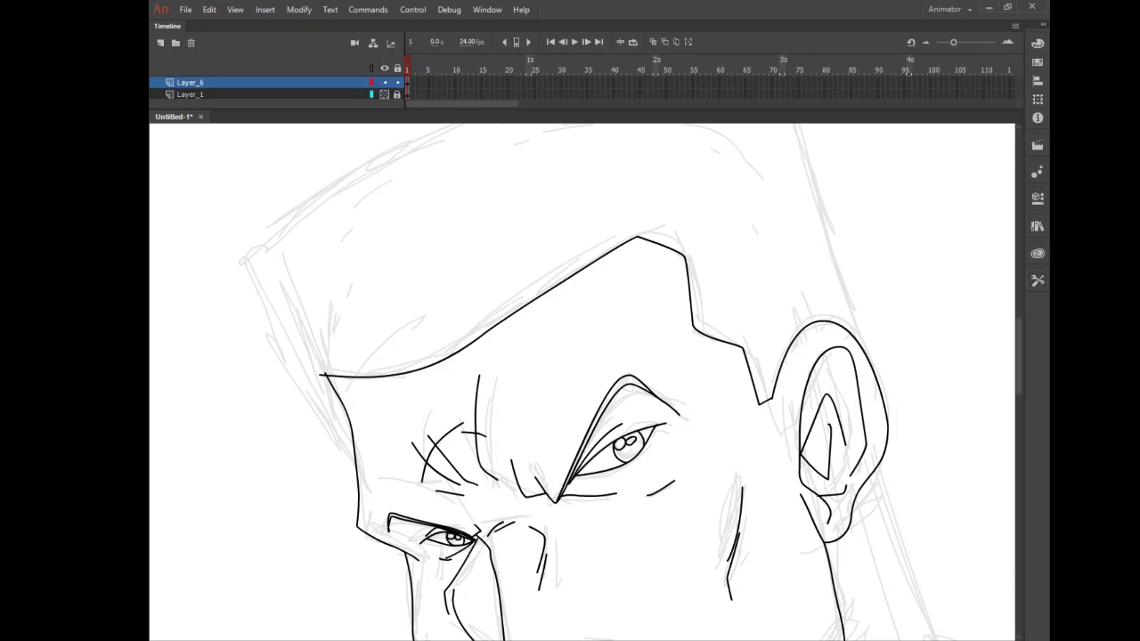
mouse_move(355, 472)
mouse_down()
mouse_move(254, 286)
mouse_move(279, 236)
mouse_move(452, 124)
mouse_up()
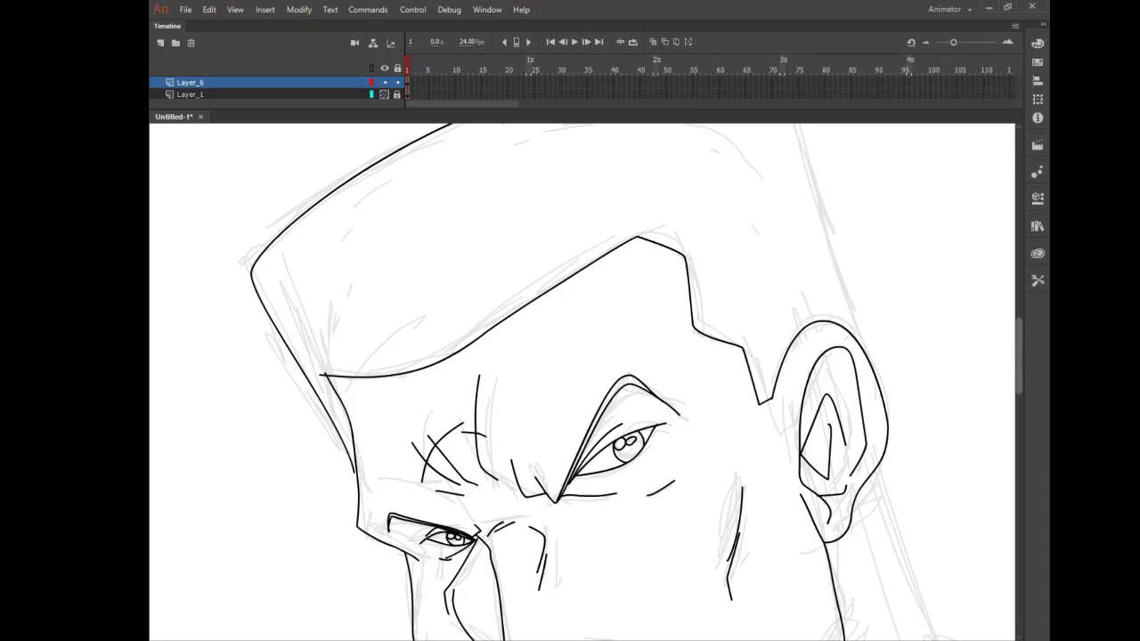
Step: Stretch the free end of the hair's top line to the back corner of the hair with the Selection tool
drag(1020, 333, 1020, 314)
click(1038, 279)
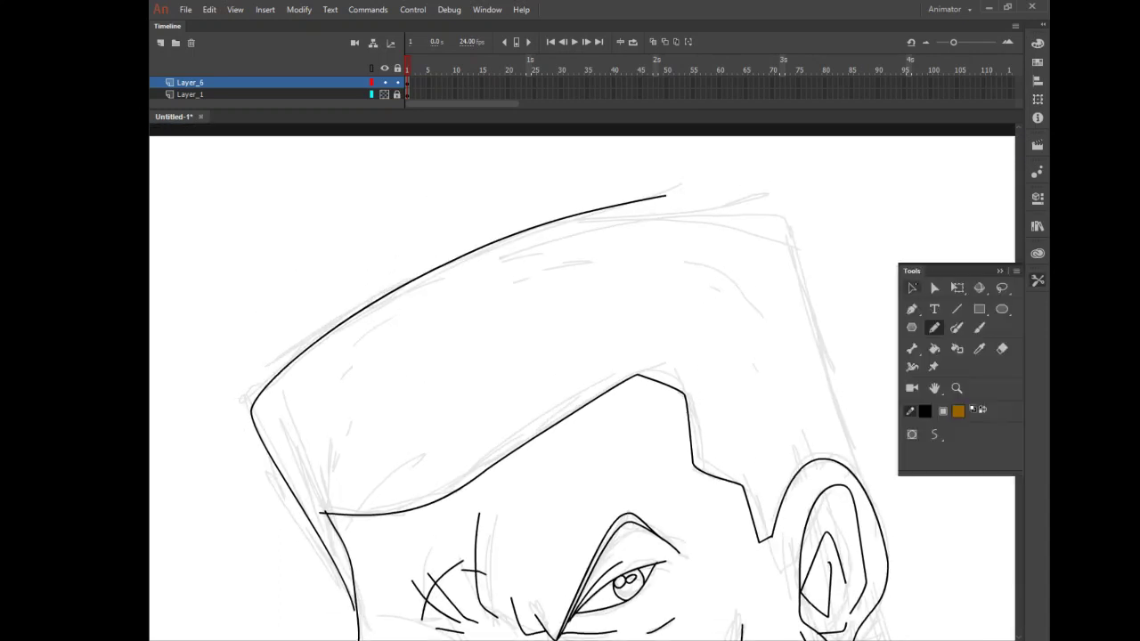
drag(668, 197, 782, 197)
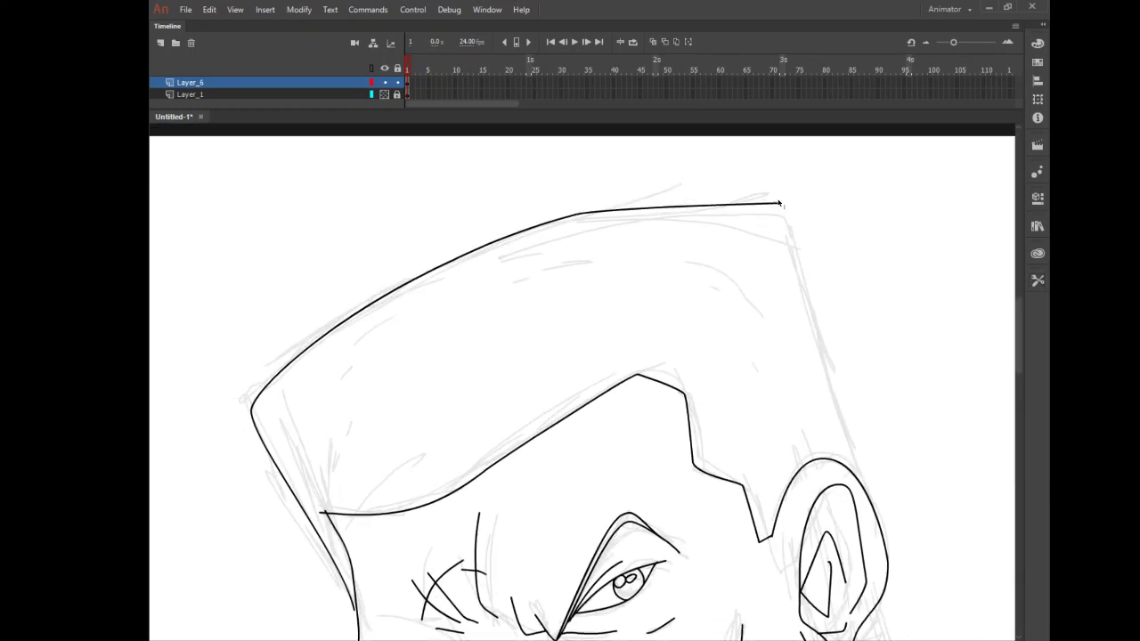
Step: Draw the back edge of the hair with the Pencil tool, from above the rear top corner down to the ear
click(1037, 280)
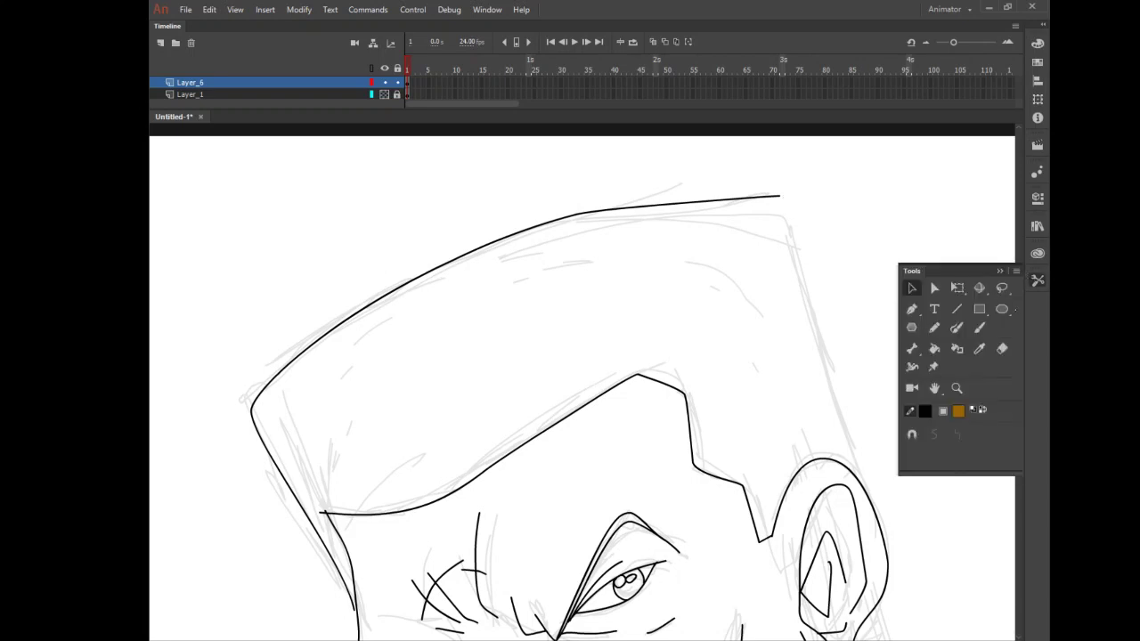
click(935, 327)
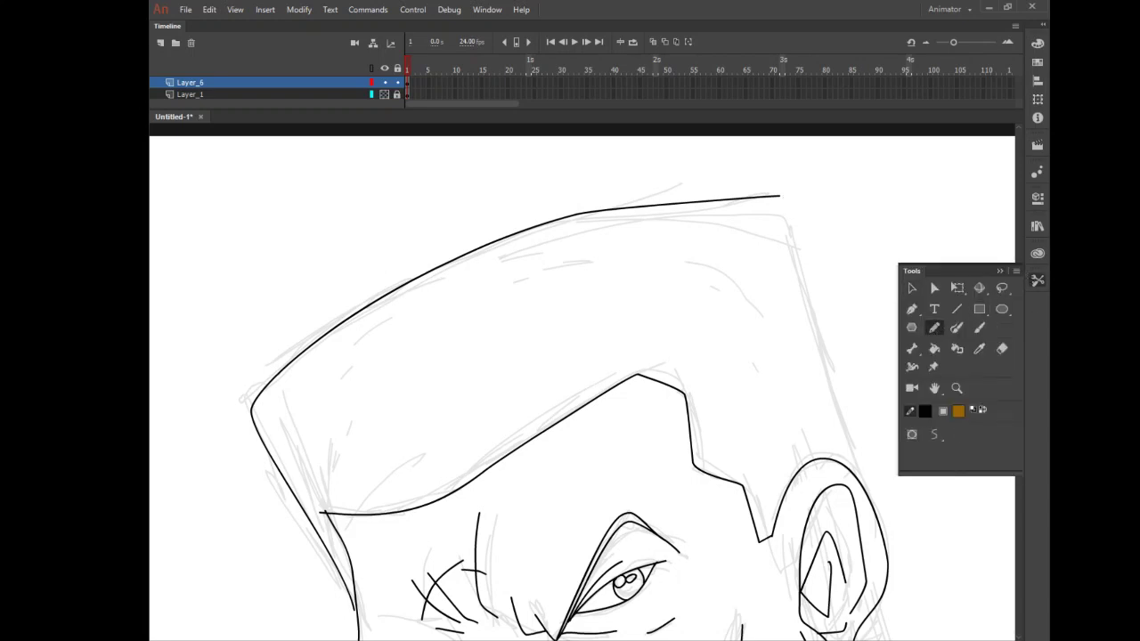
mouse_move(754, 185)
mouse_down()
mouse_move(793, 269)
mouse_move(857, 486)
mouse_up()
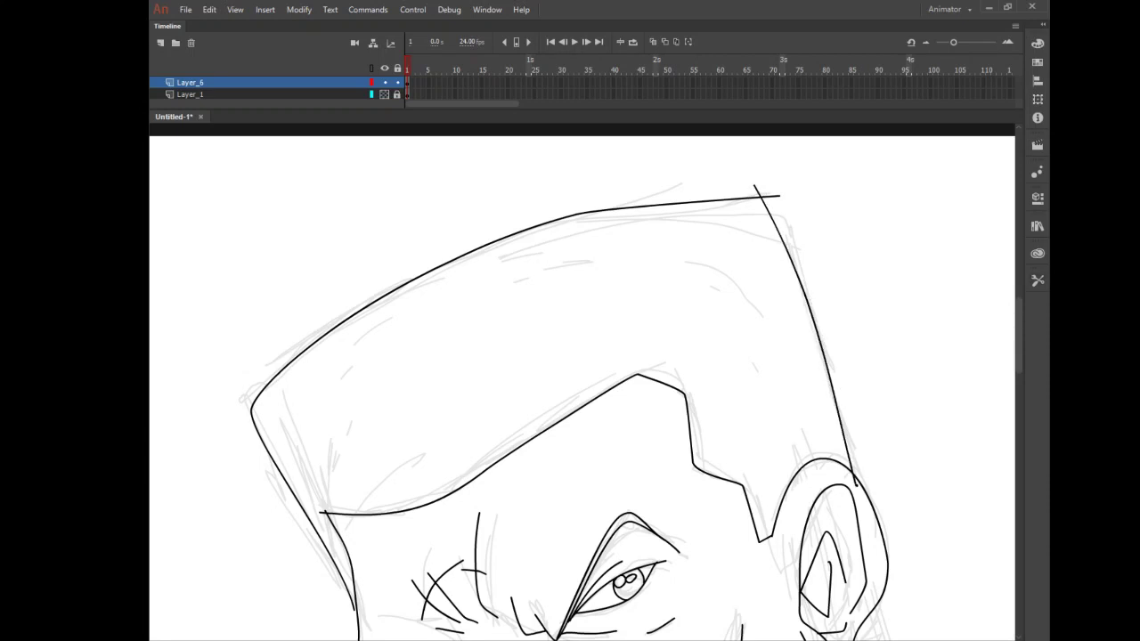
Step: Delete the overhanging line ends where the top and back hair edges cross
click(1038, 279)
click(912, 288)
click(757, 190)
key(Delete)
click(773, 196)
key(Delete)
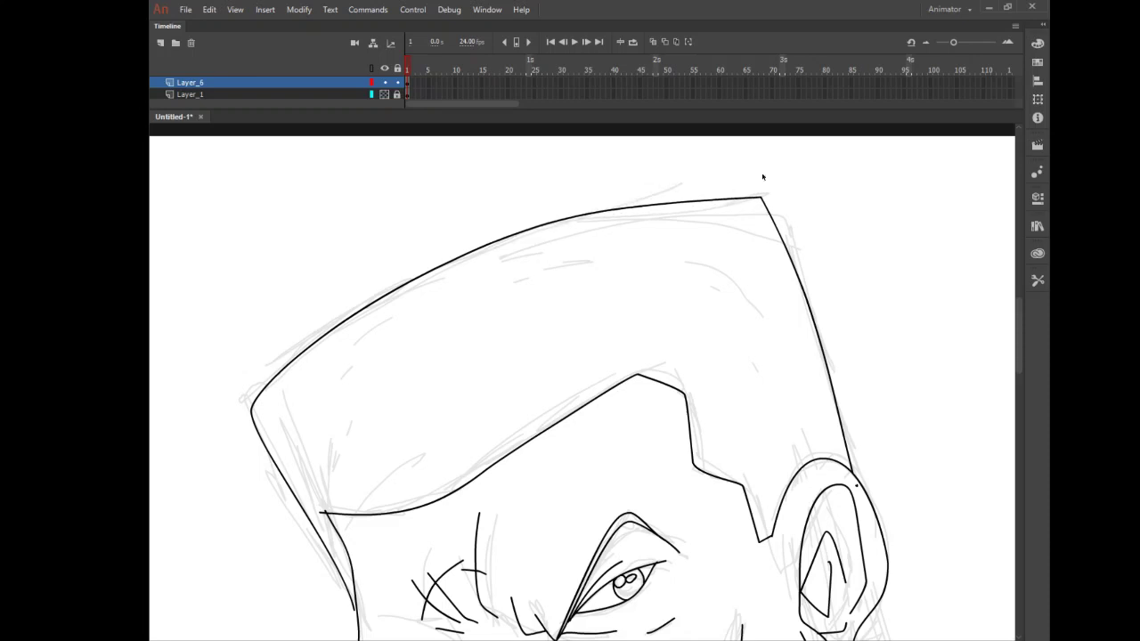
Step: Round the rear top corner of the hair outline by pulling curve handles from its anchor point
click(1038, 281)
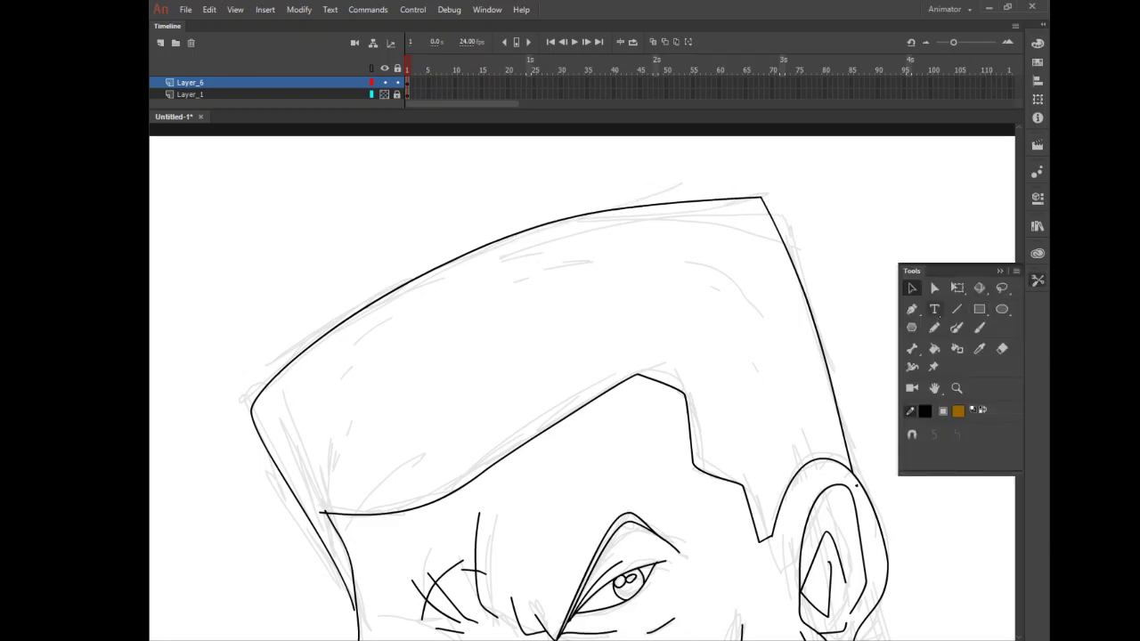
click(911, 309)
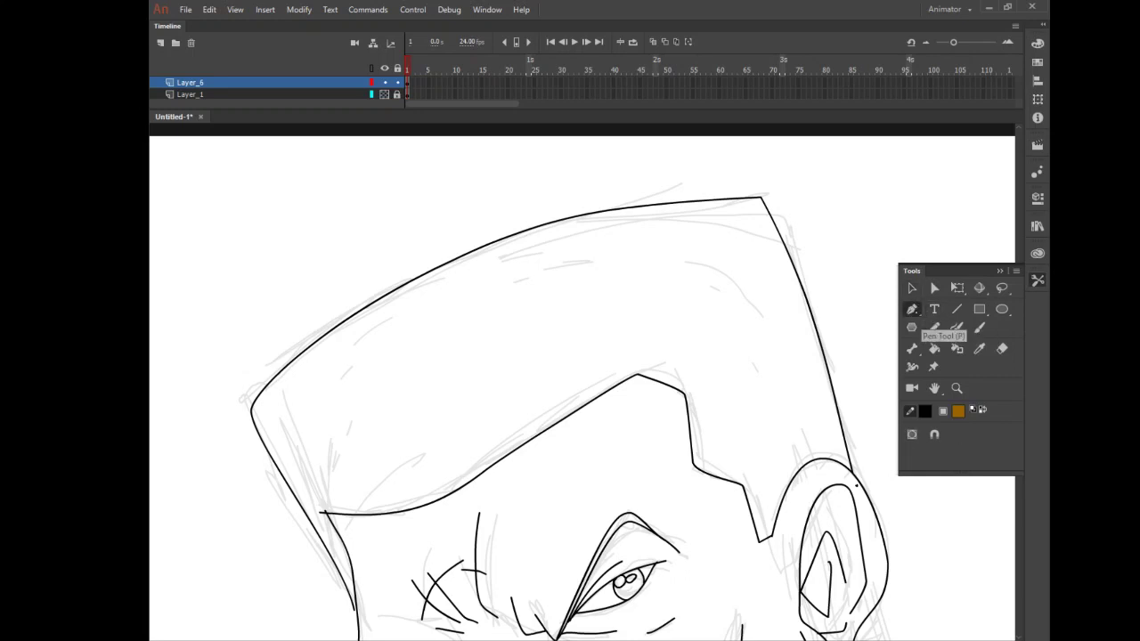
drag(912, 310, 844, 350)
drag(762, 200, 784, 212)
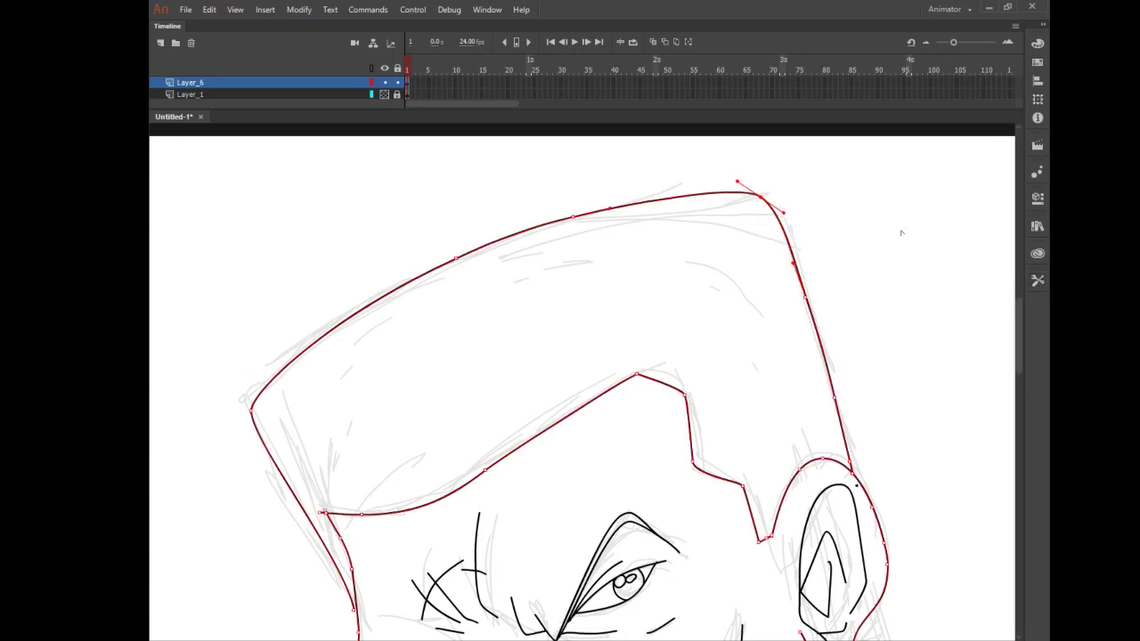
click(1037, 279)
click(883, 249)
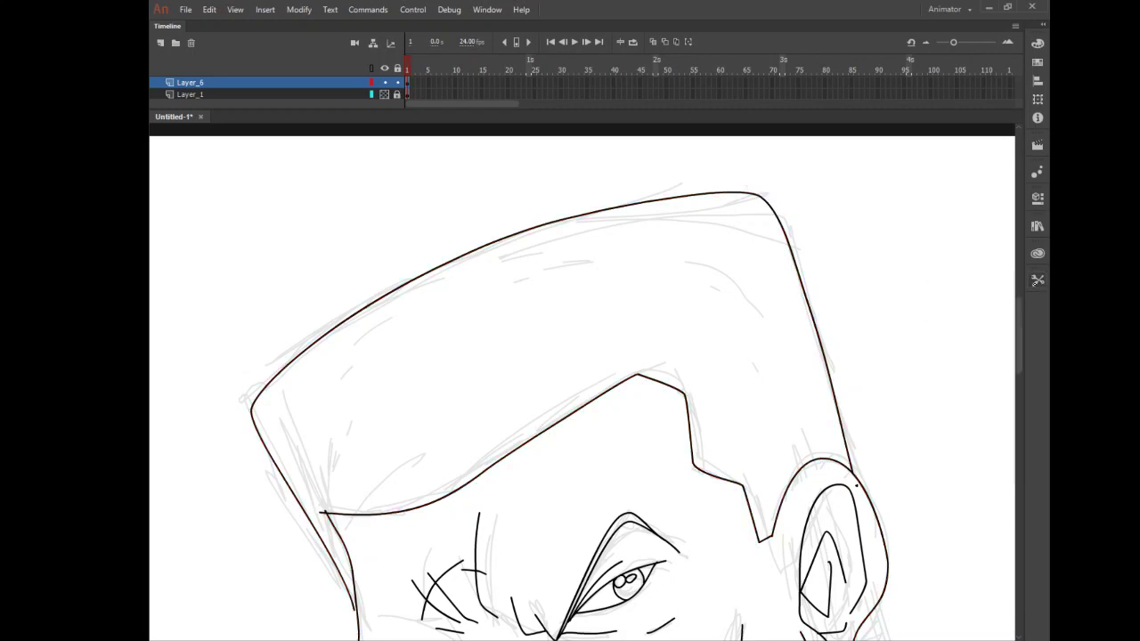
Step: Remove the stray line remnant inside the upper edge of the ear
click(1038, 279)
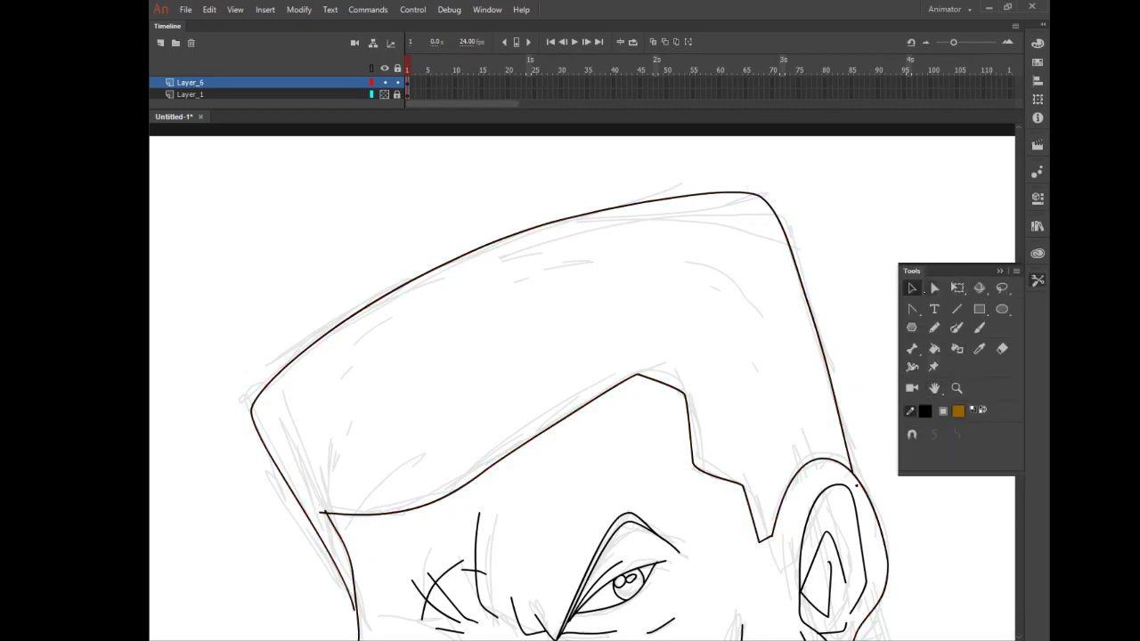
click(861, 487)
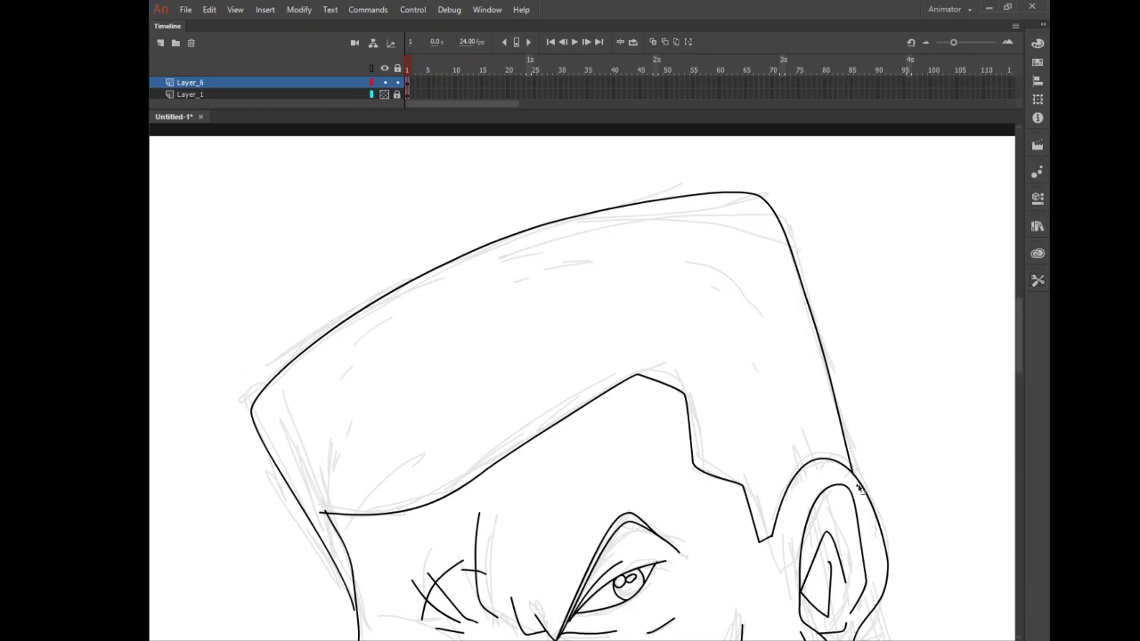
click(860, 488)
click(909, 476)
Step: Examine the whole inked head against the underlying sketch, including the neck and shoulders
click(1038, 280)
click(956, 389)
click(934, 435)
click(808, 460)
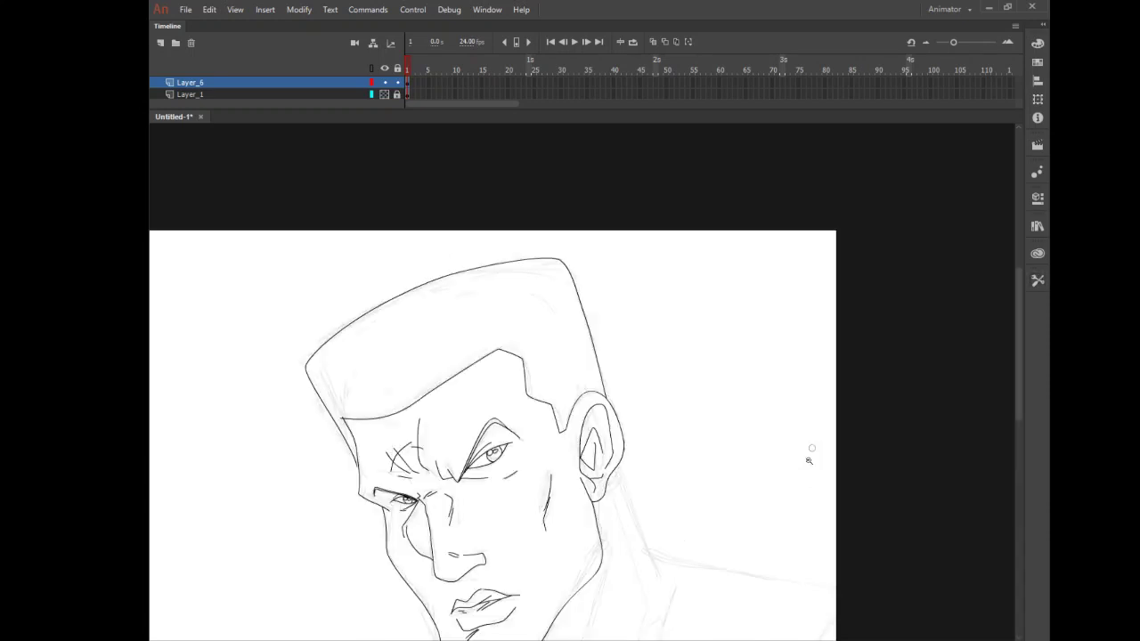
alt+click(809, 460)
alt+click(718, 466)
drag(523, 331, 675, 506)
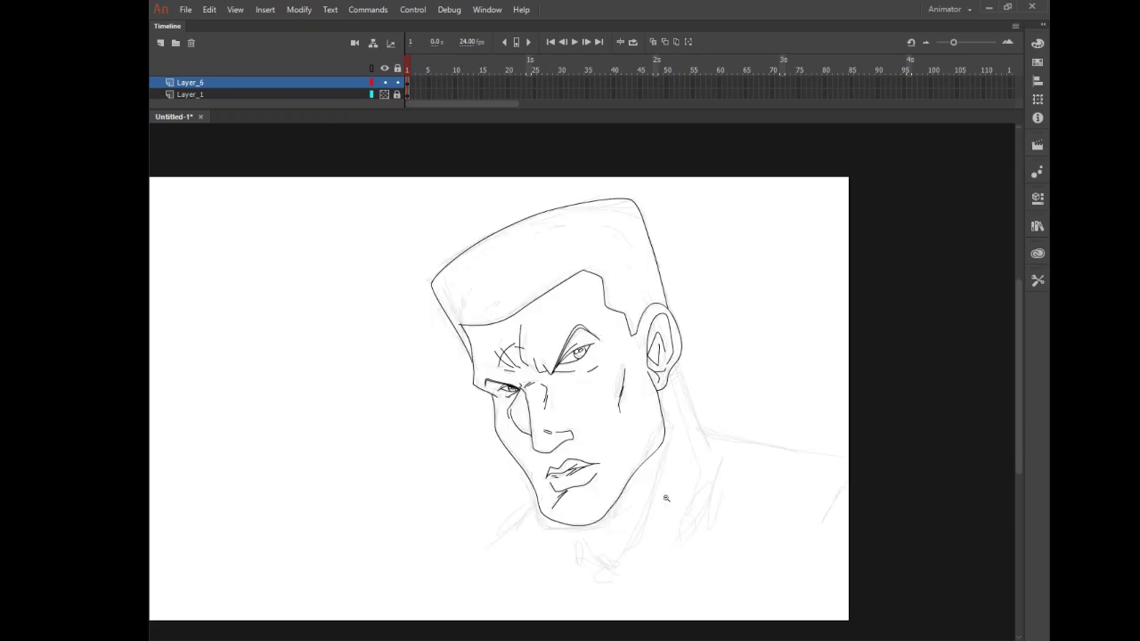
alt+click(667, 498)
drag(526, 272, 719, 483)
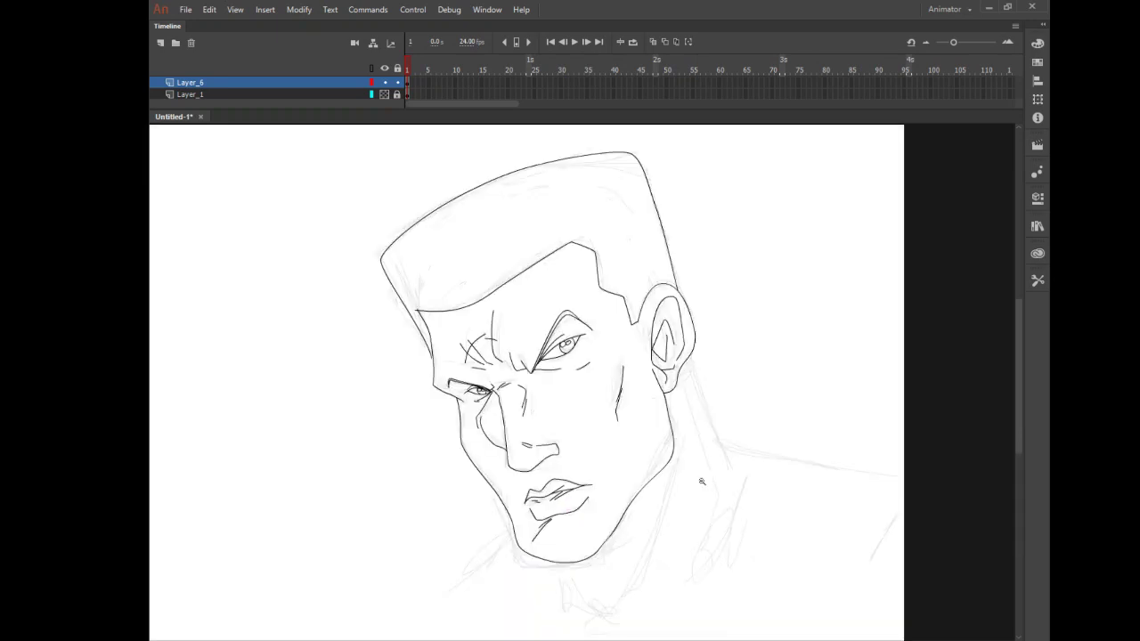
click(1038, 280)
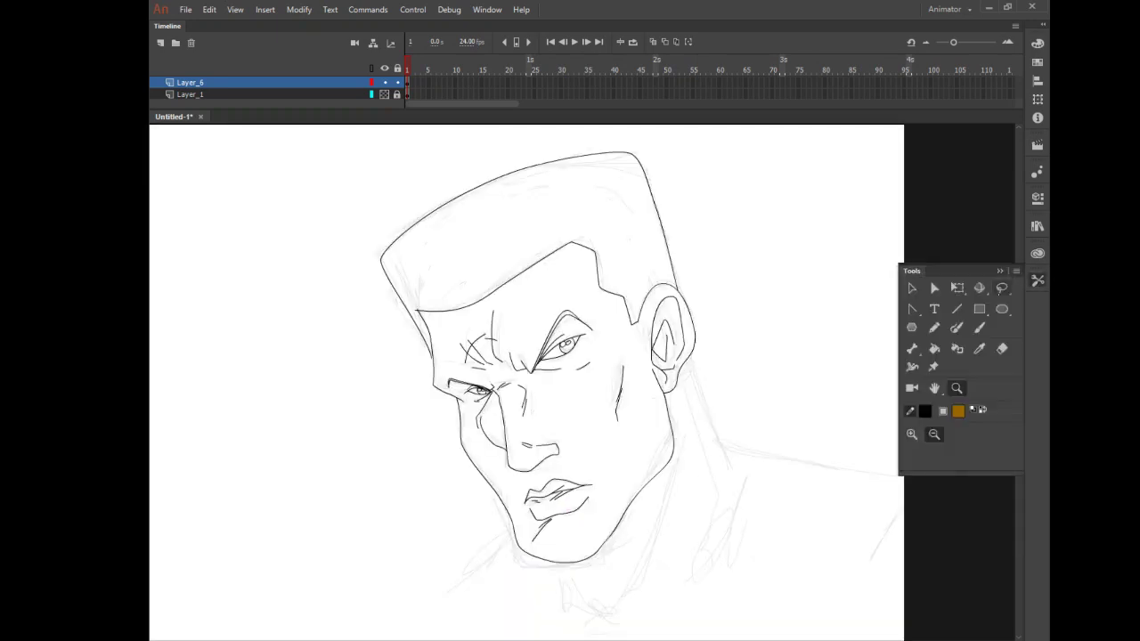
click(935, 327)
click(1038, 279)
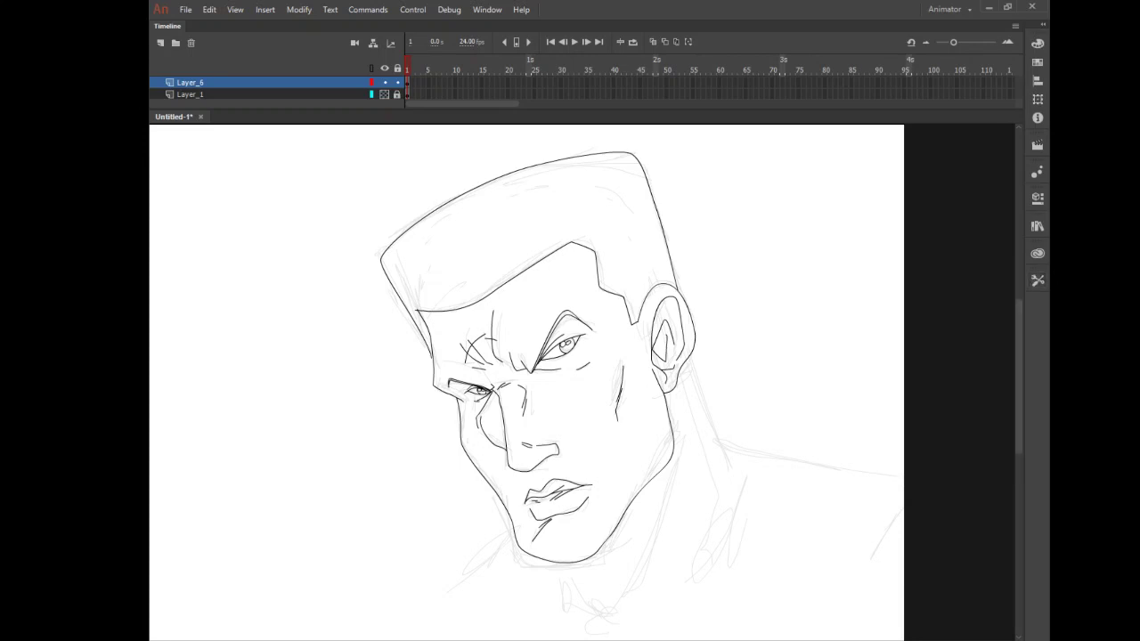
mouse_move(413, 233)
mouse_down()
mouse_move(408, 271)
mouse_move(415, 247)
mouse_up()
key(ctrl+z)
key(ctrl+z)
Step: Draw short texture lines inside the hair near its front corner, front edge and rear top corner, and along the hairline with the Pencil tool
click(1038, 281)
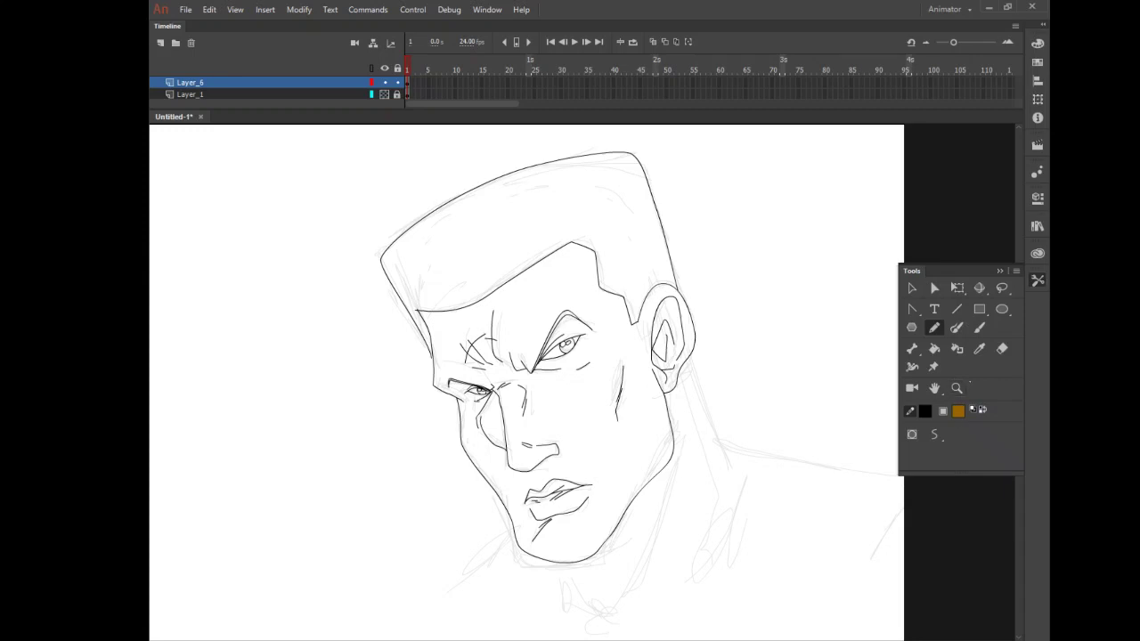
click(957, 388)
drag(329, 157, 760, 380)
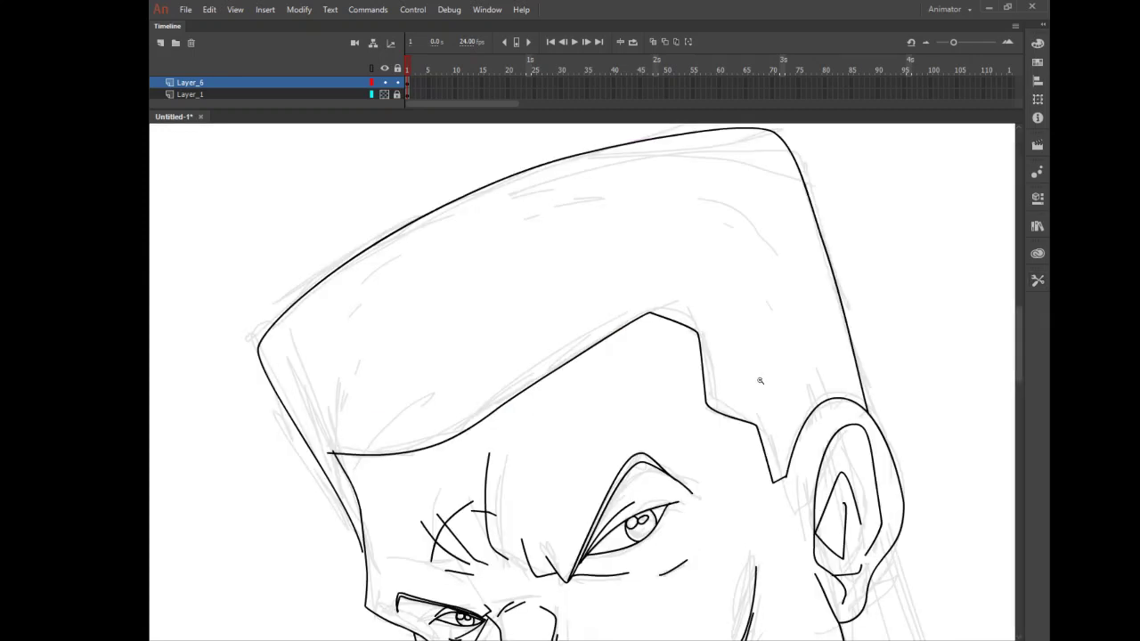
click(1038, 280)
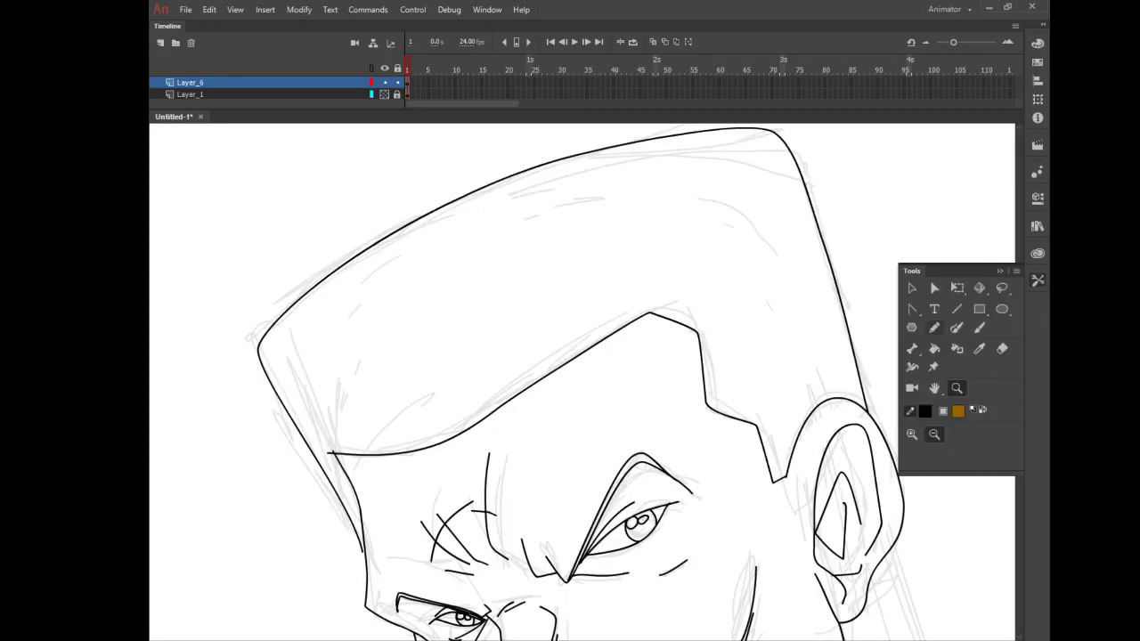
click(934, 327)
click(1038, 281)
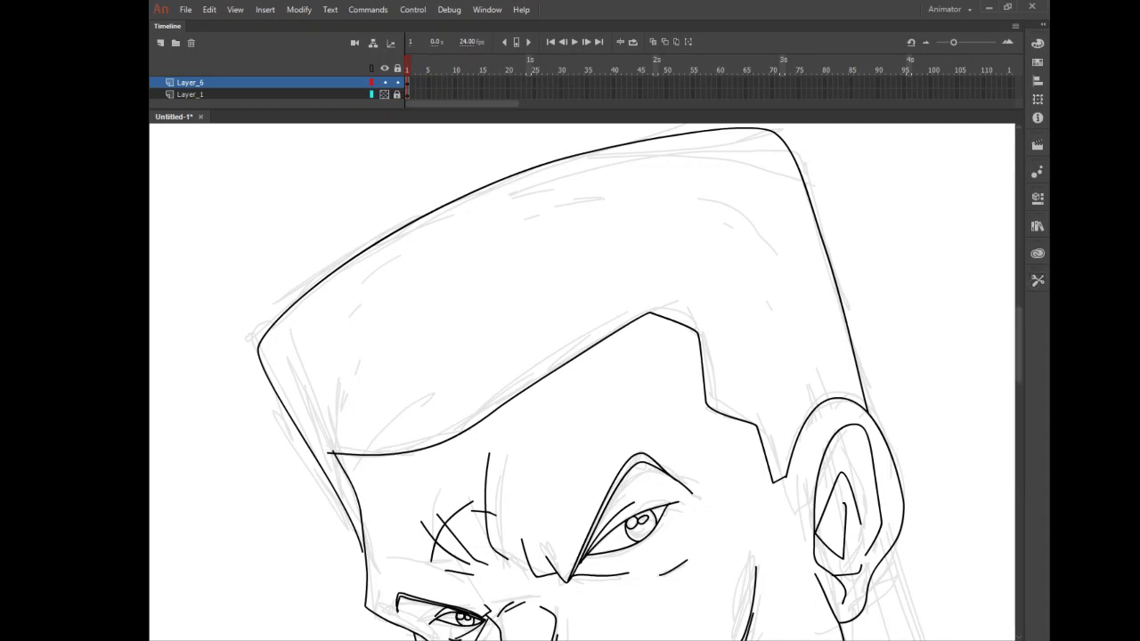
drag(329, 297, 312, 332)
drag(342, 293, 310, 355)
mouse_move(619, 170)
mouse_down()
mouse_move(688, 152)
mouse_move(735, 160)
mouse_move(782, 236)
mouse_up()
mouse_move(326, 353)
mouse_down()
mouse_move(322, 414)
mouse_move(336, 427)
mouse_up()
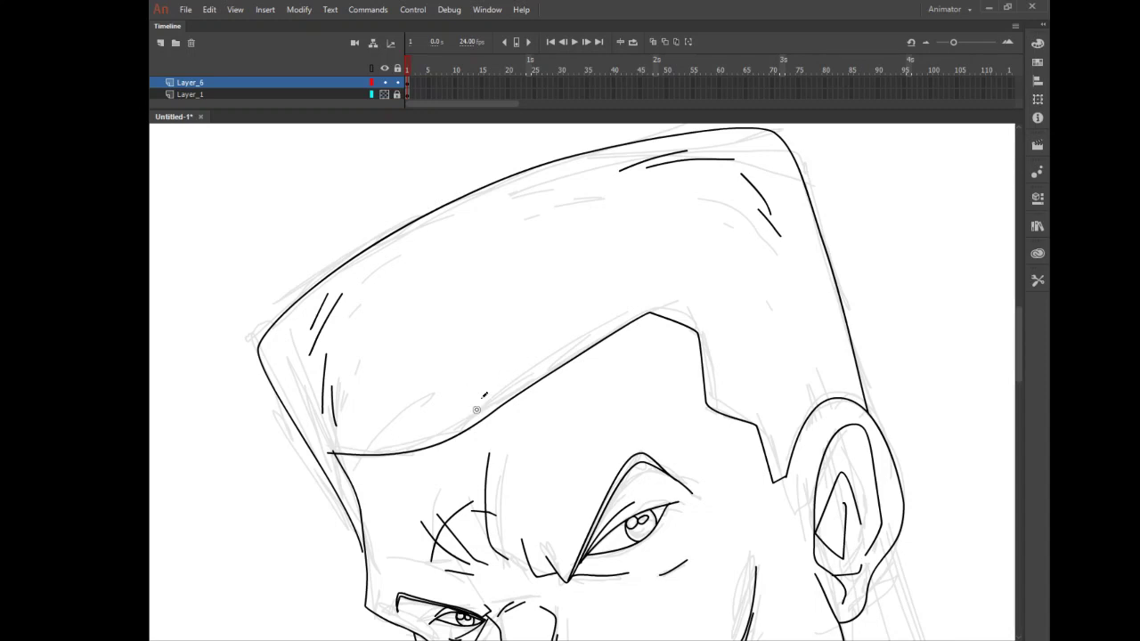
mouse_move(508, 375)
mouse_down()
mouse_move(561, 322)
mouse_move(642, 280)
mouse_up()
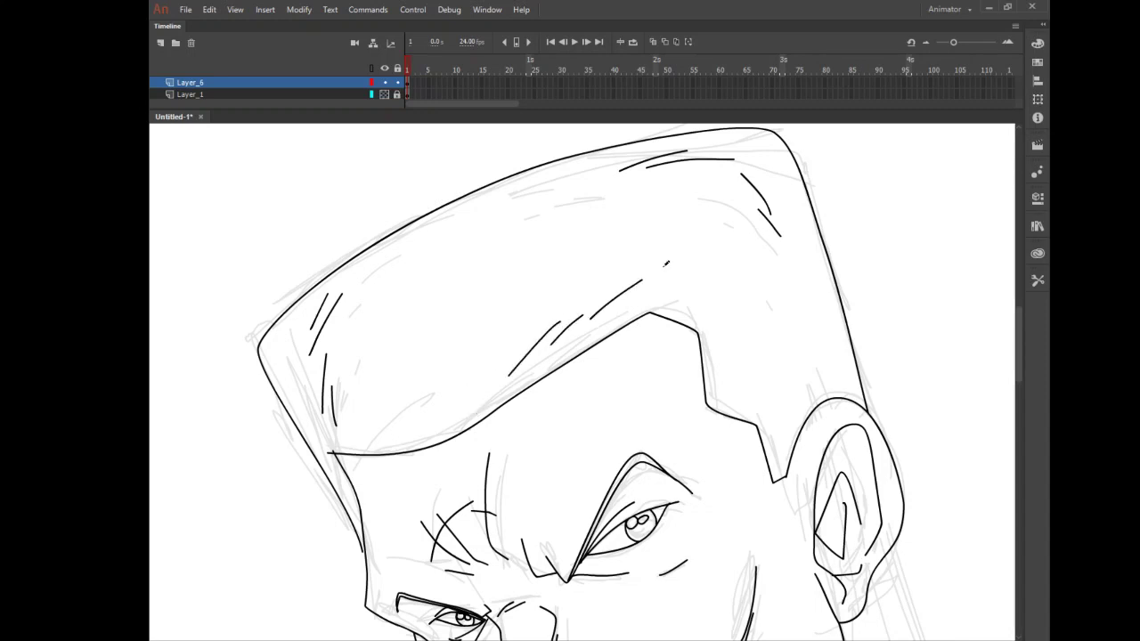
Step: Draw short crease lines on the forehead above the brow nearer the ear and beside the far edge of the forehead
click(1037, 281)
click(957, 389)
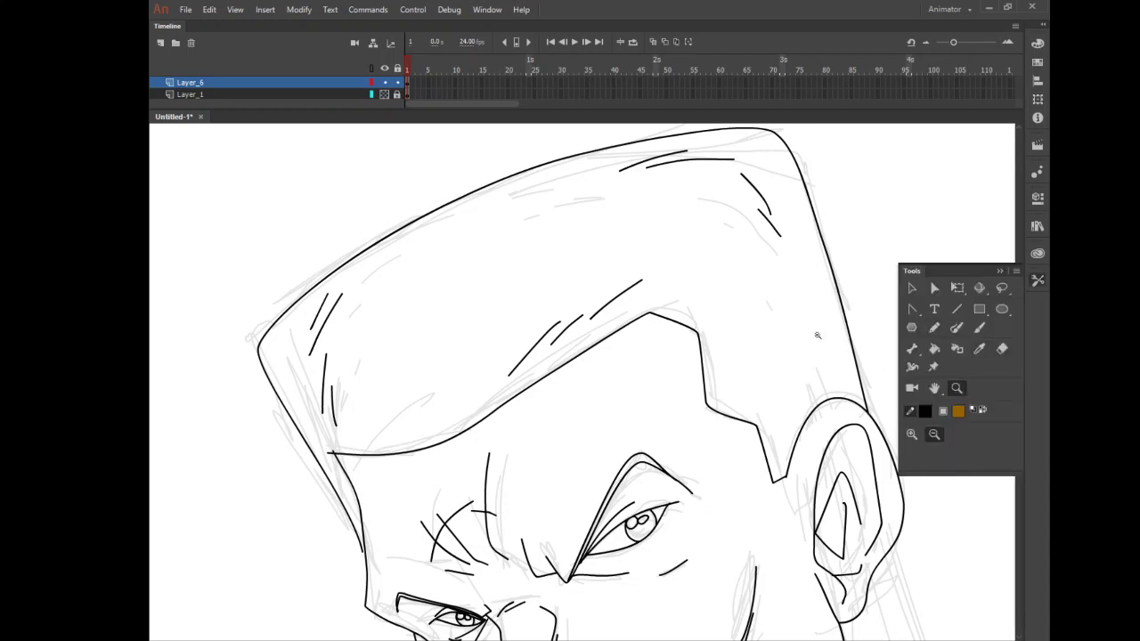
click(809, 334)
click(777, 326)
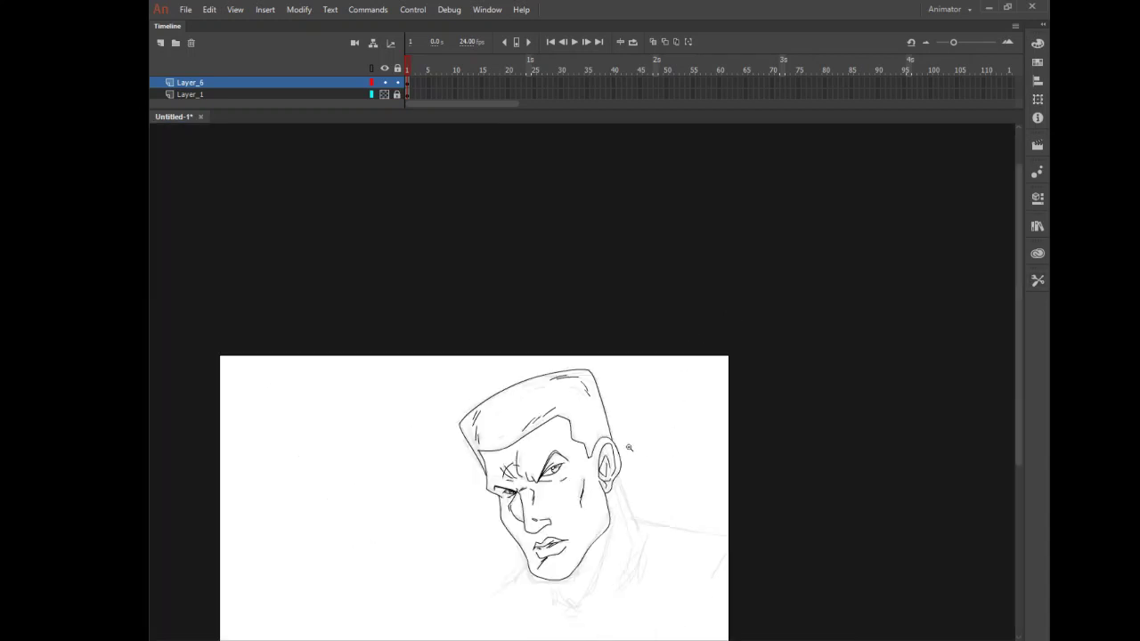
drag(452, 388, 672, 564)
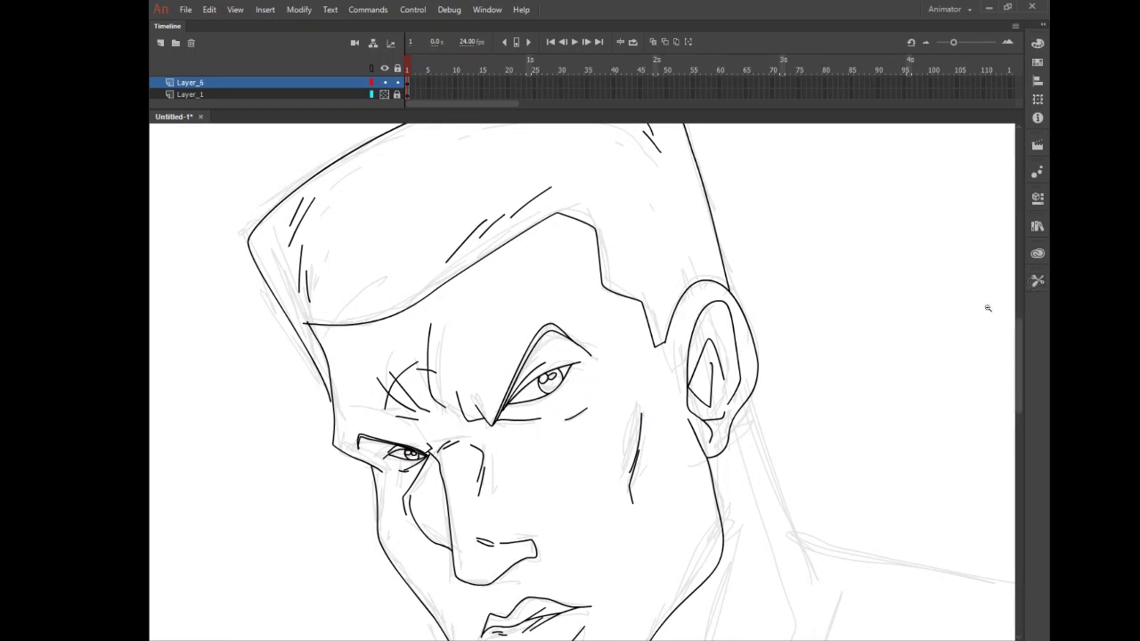
click(1038, 281)
click(935, 327)
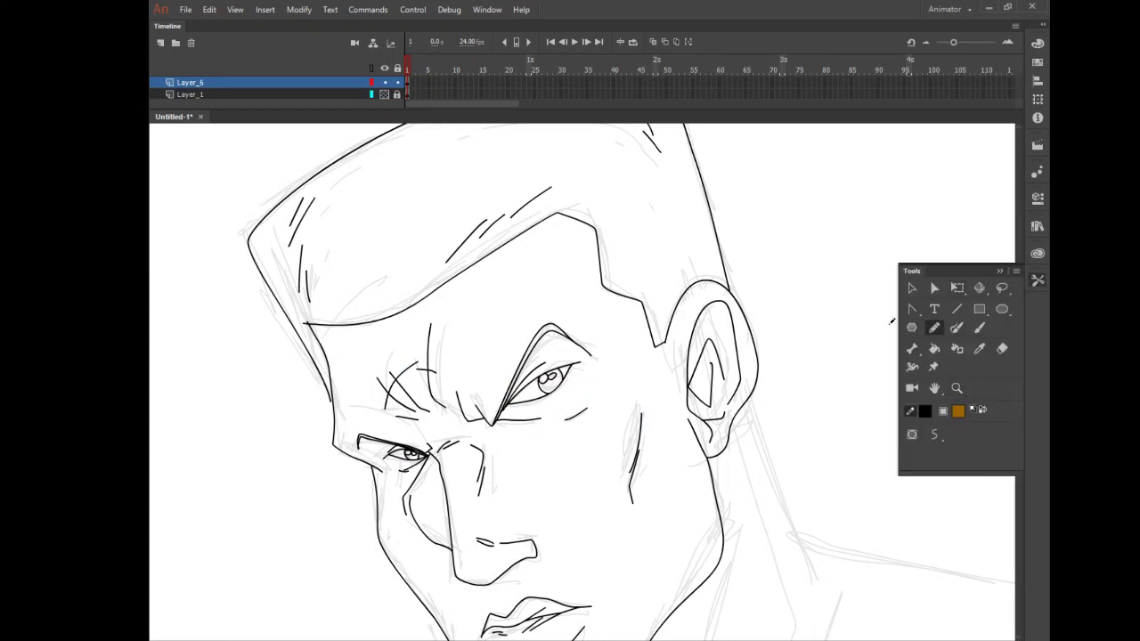
drag(478, 329, 536, 272)
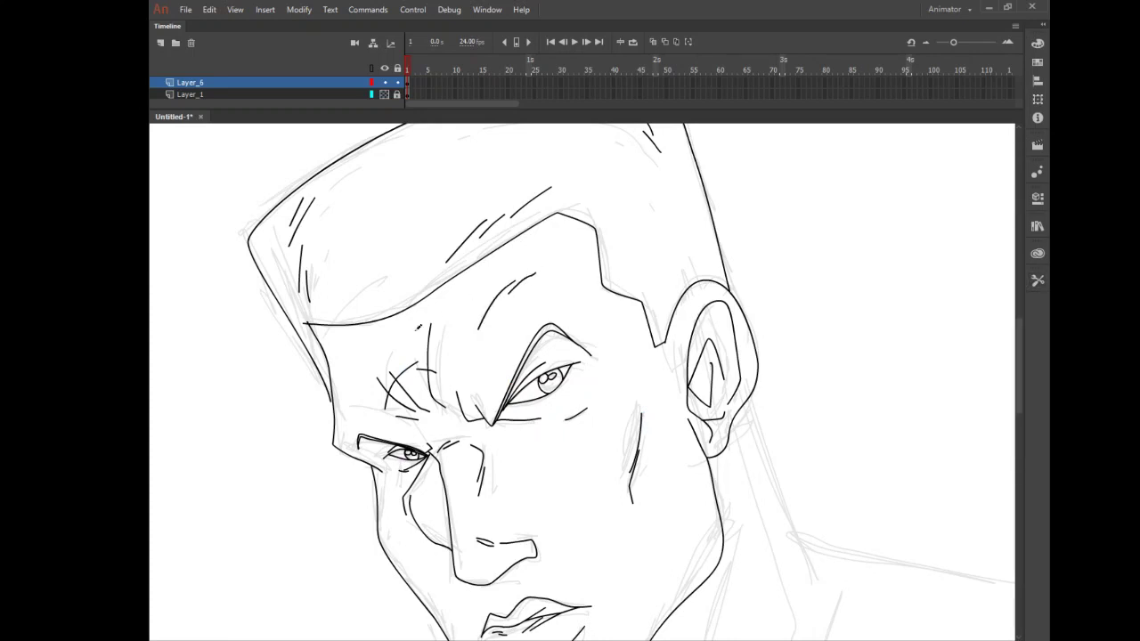
drag(339, 387, 359, 391)
Step: Join the loose lower end of the front hair line to the forehead outline with the Selection tool
click(1038, 280)
click(912, 287)
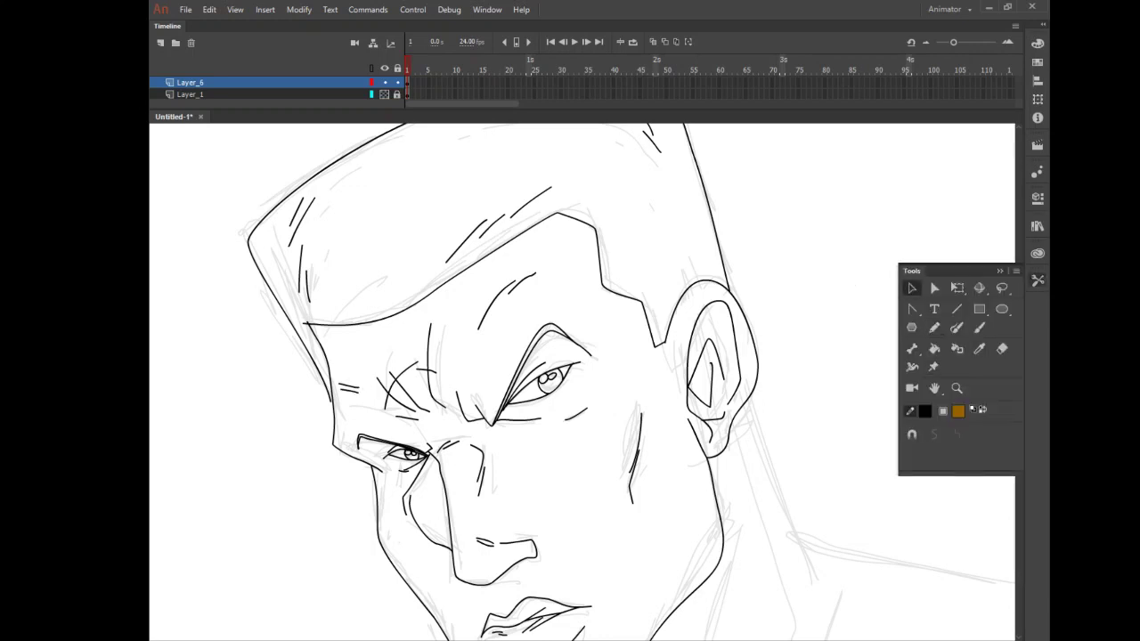
click(329, 405)
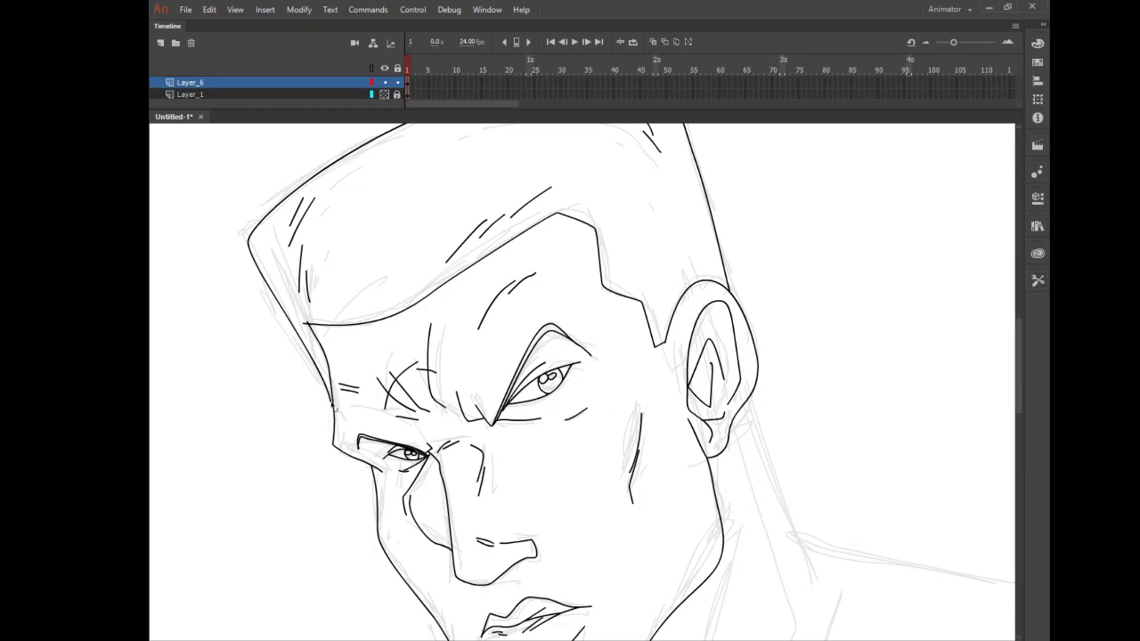
drag(330, 403, 337, 405)
click(1038, 280)
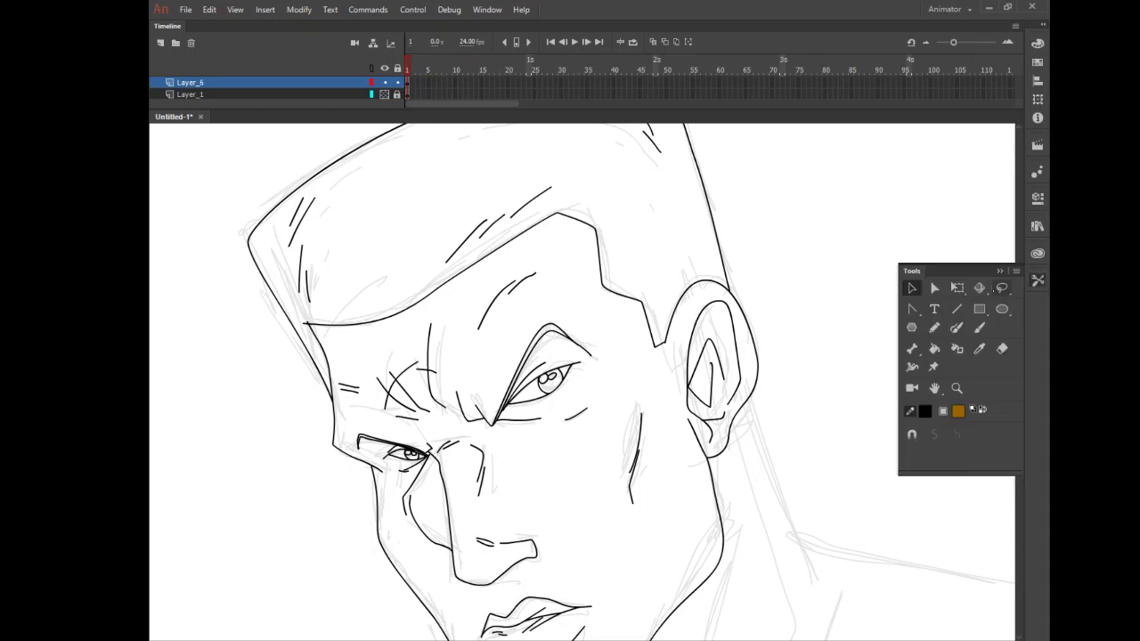
Step: Draw the back outline of the neck from behind the earlobe down to the shoulder with the Pencil tool
click(957, 388)
click(746, 311)
click(724, 335)
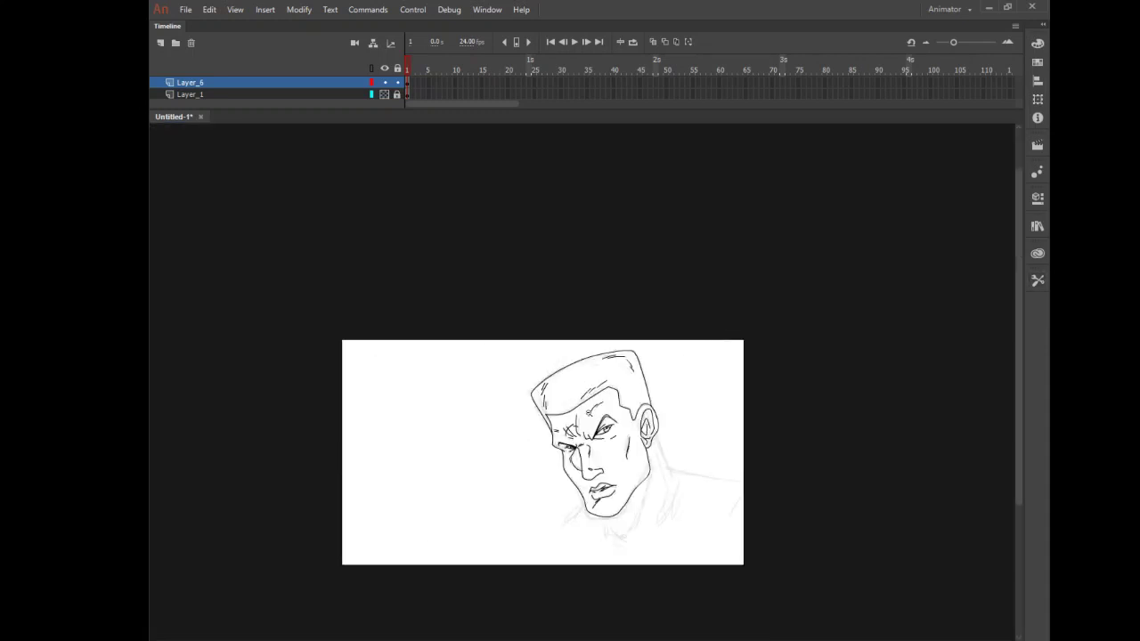
drag(562, 394, 719, 576)
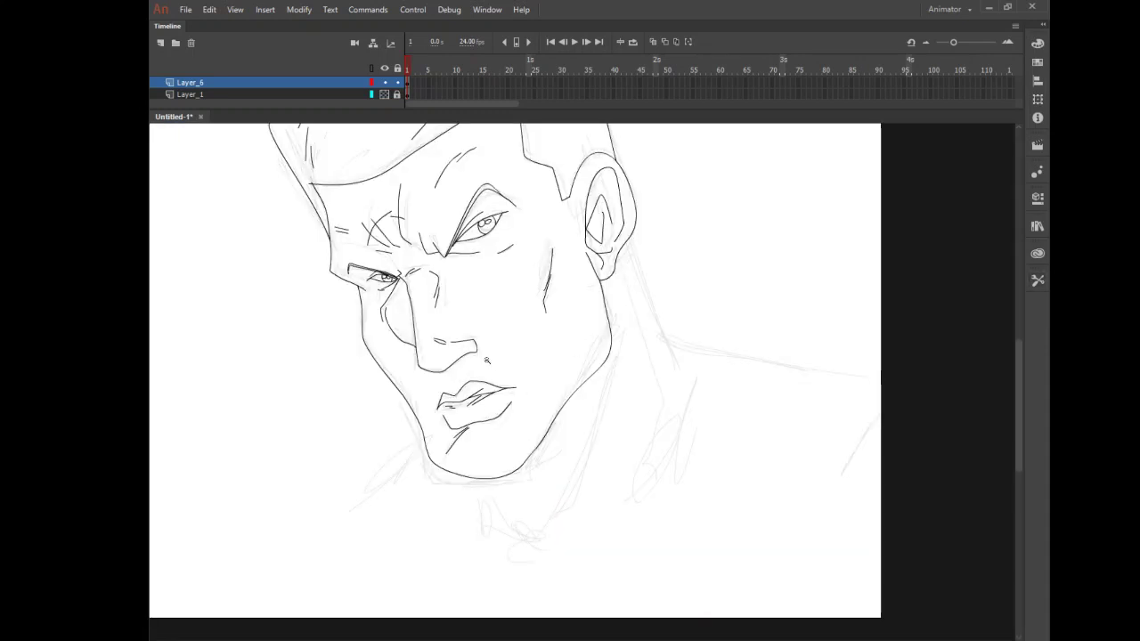
drag(388, 216, 737, 542)
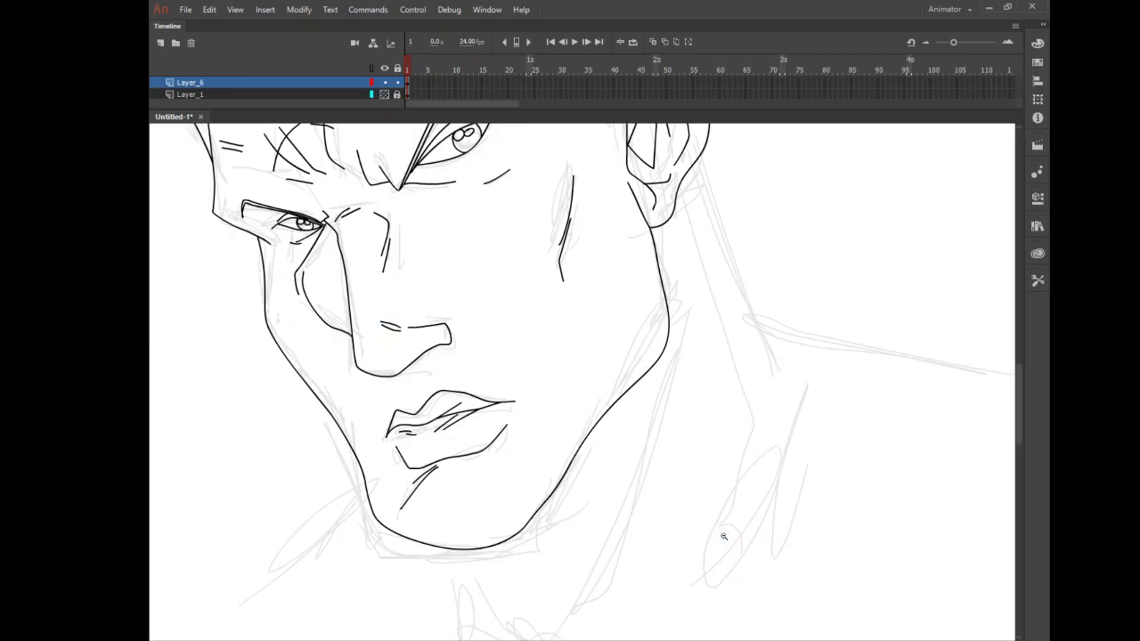
click(1037, 280)
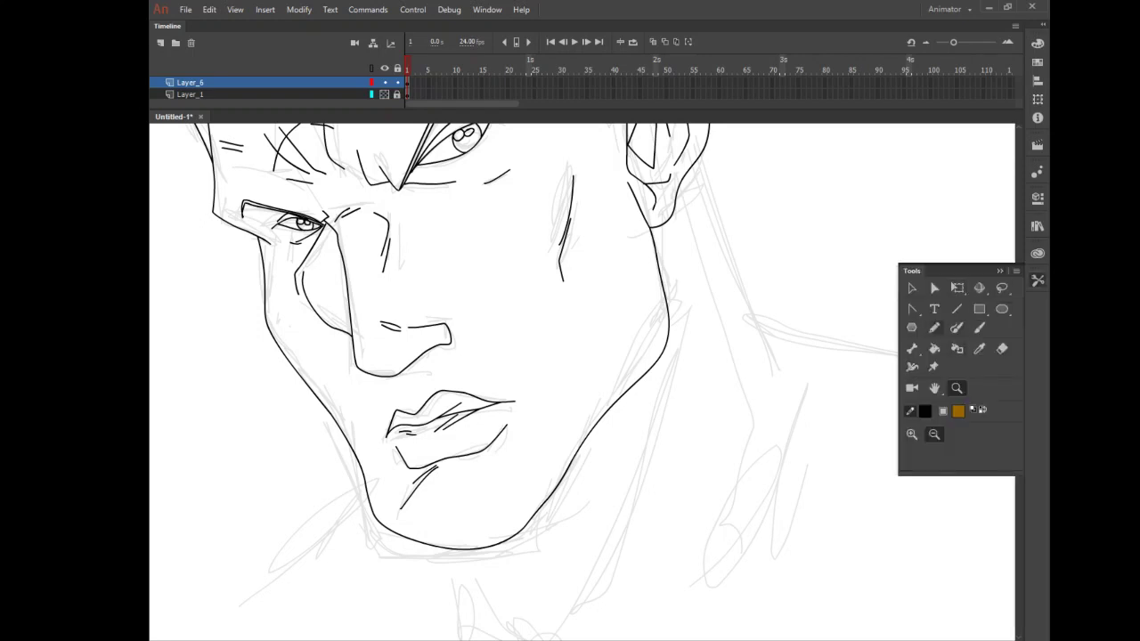
click(934, 328)
click(1036, 279)
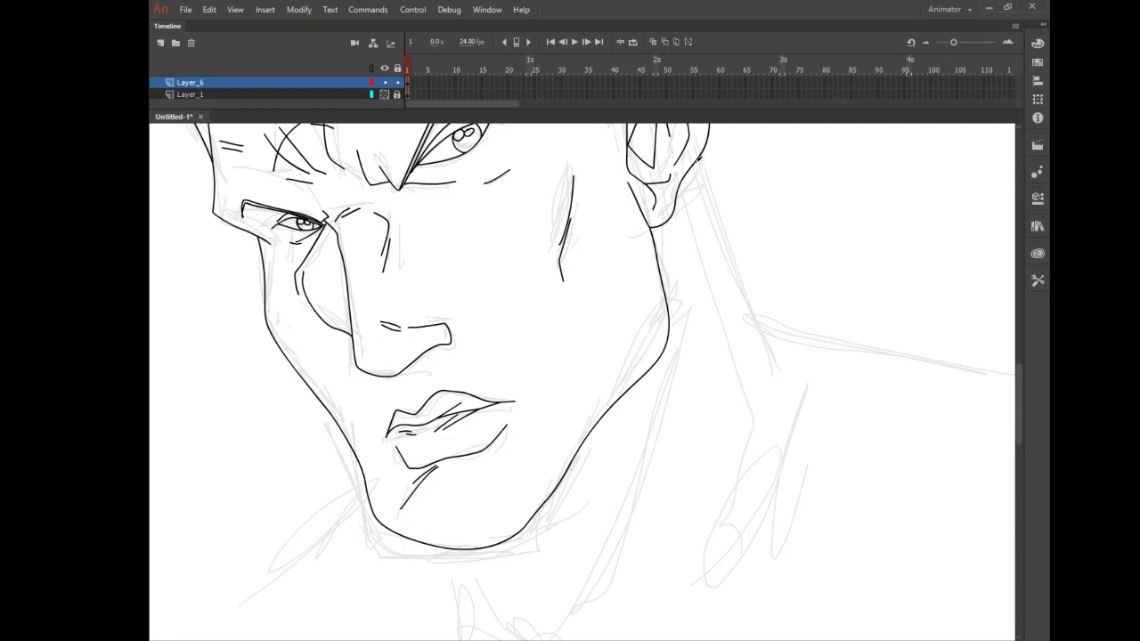
drag(701, 158, 777, 360)
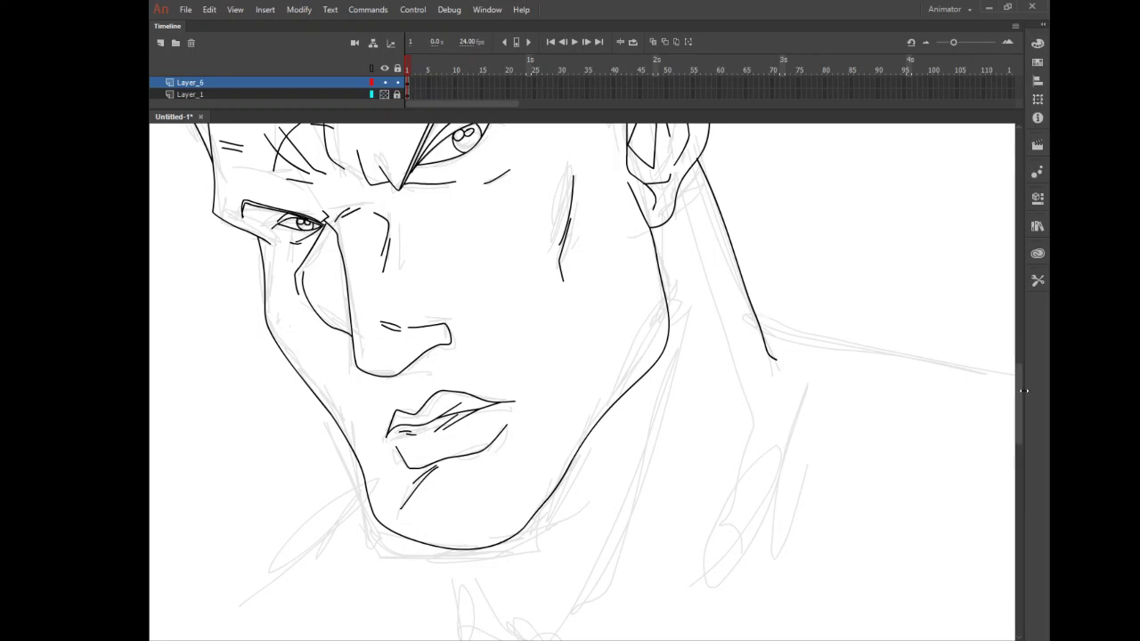
Step: Draw the throat and neck lines below the jaw, and the collar's V-shaped neckline running from the chin up to the back of the neck
scroll(1020, 408, down, 5)
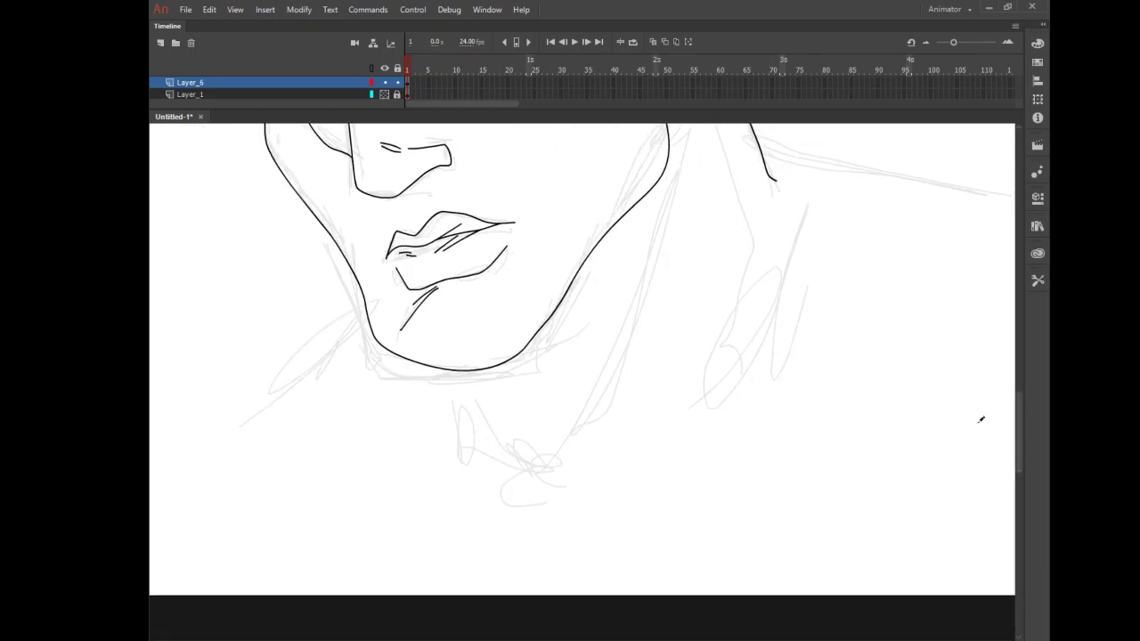
drag(470, 370, 552, 471)
drag(654, 192, 581, 441)
drag(648, 288, 570, 472)
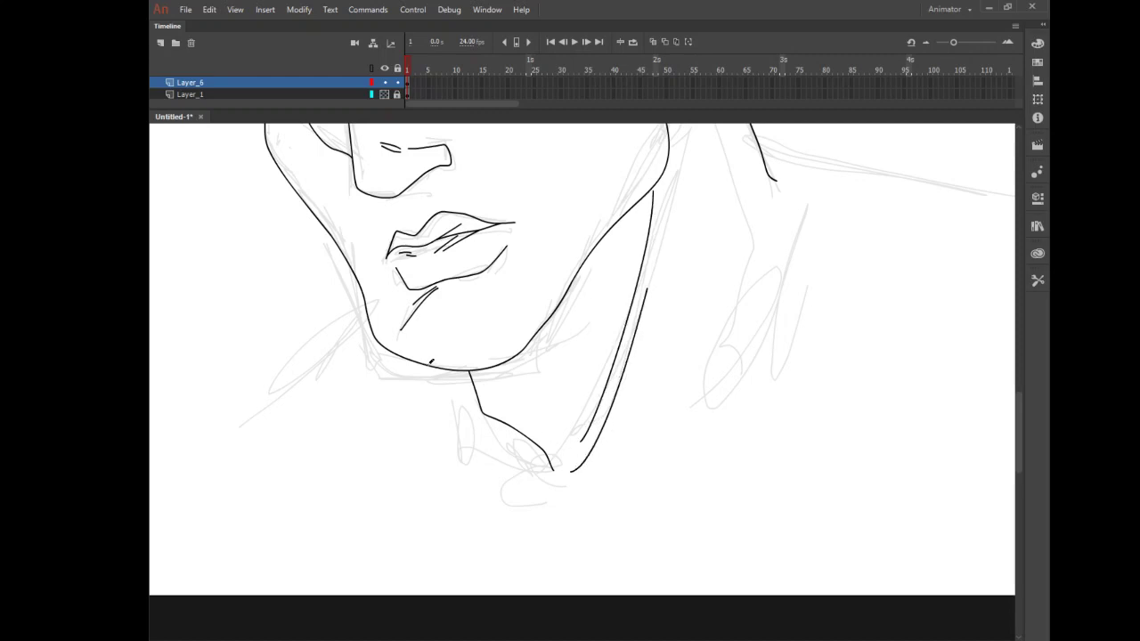
mouse_move(431, 362)
mouse_down()
mouse_move(454, 420)
mouse_move(558, 478)
mouse_up()
mouse_move(774, 163)
mouse_down()
mouse_move(576, 488)
mouse_move(565, 495)
mouse_move(549, 473)
mouse_up()
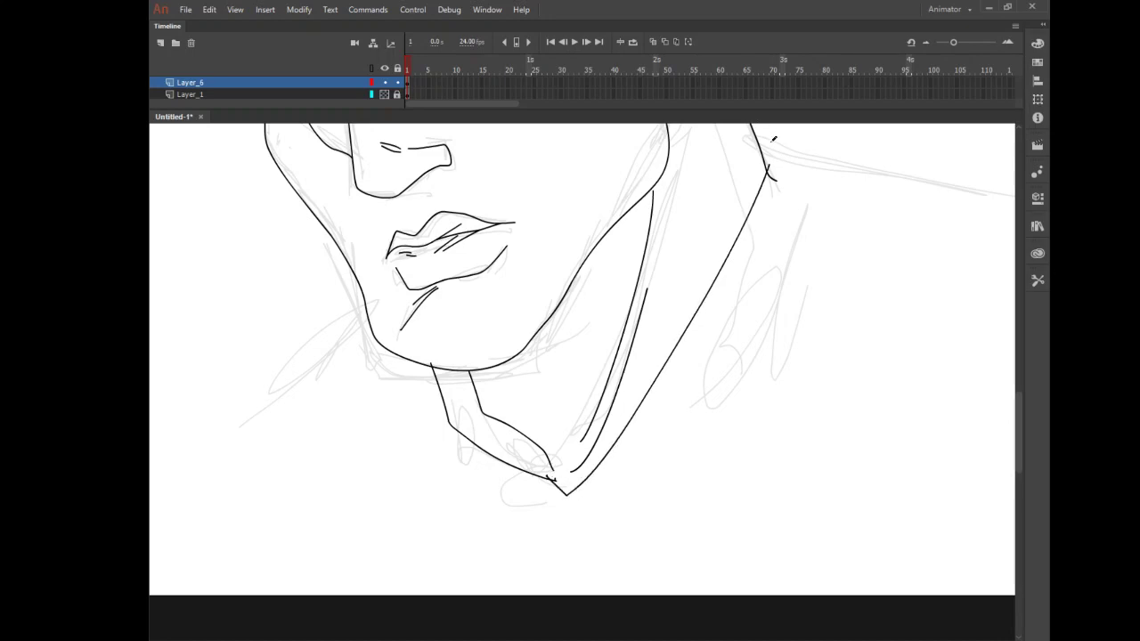
Step: Draw the outer outline of the near collar flap from the back of the neck around to the V-point below the chin
scroll(993, 368, up, 5)
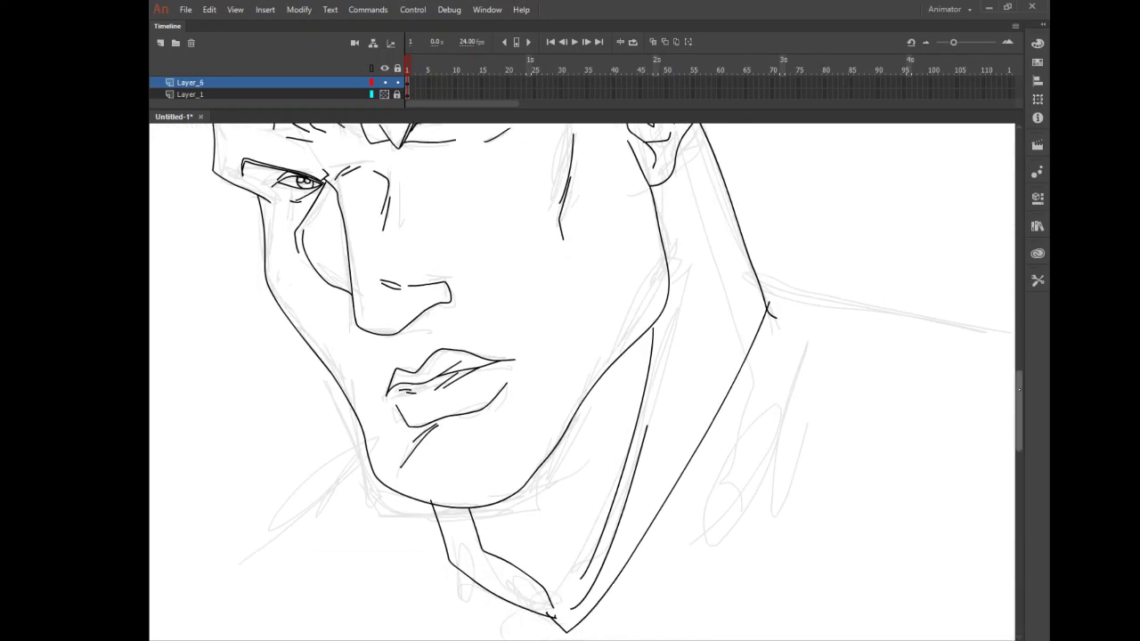
scroll(1022, 413, up, 10)
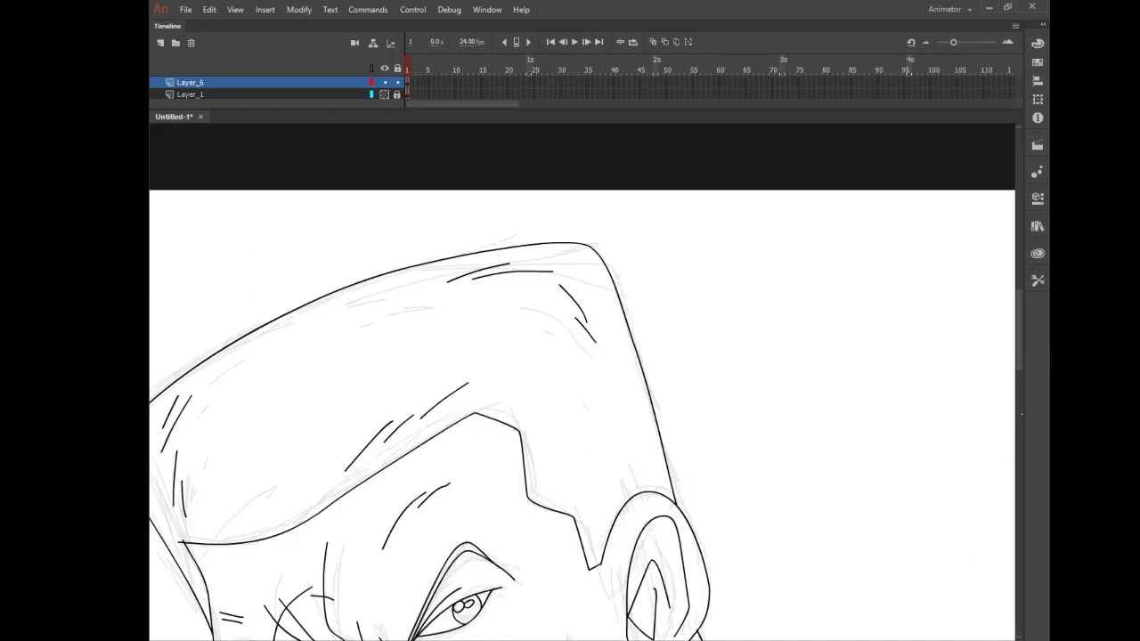
drag(1022, 350, 1009, 433)
mouse_move(748, 185)
mouse_down()
mouse_move(779, 176)
mouse_move(796, 207)
mouse_move(870, 242)
mouse_move(754, 460)
mouse_move(734, 571)
mouse_move(567, 535)
mouse_up()
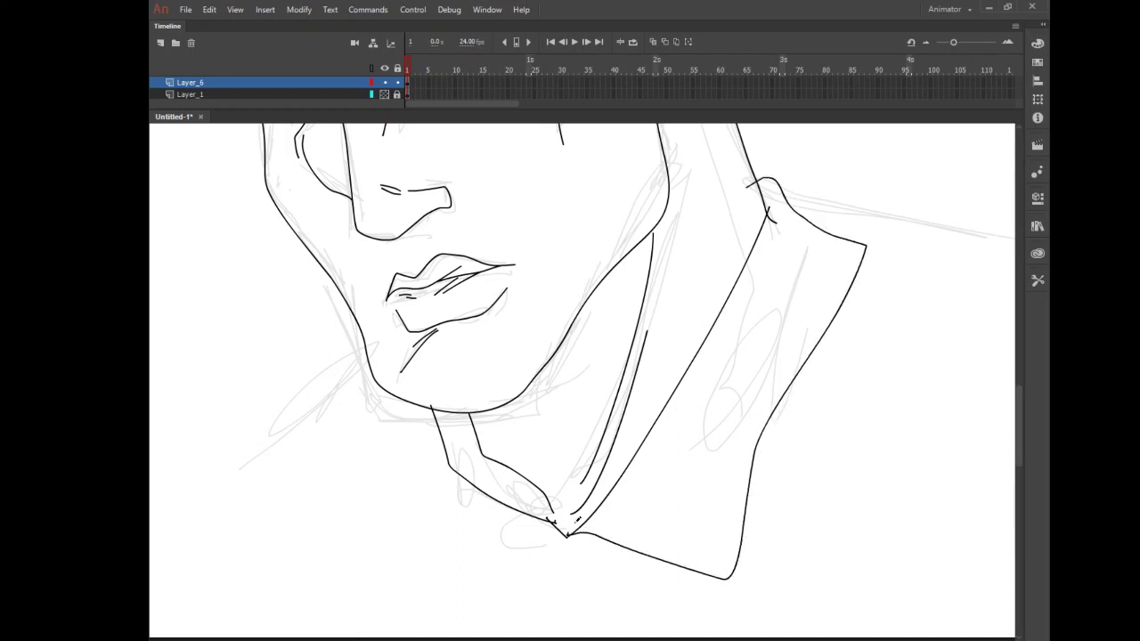
mouse_move(414, 401)
mouse_down()
mouse_move(397, 460)
mouse_move(435, 579)
mouse_move(558, 535)
mouse_up()
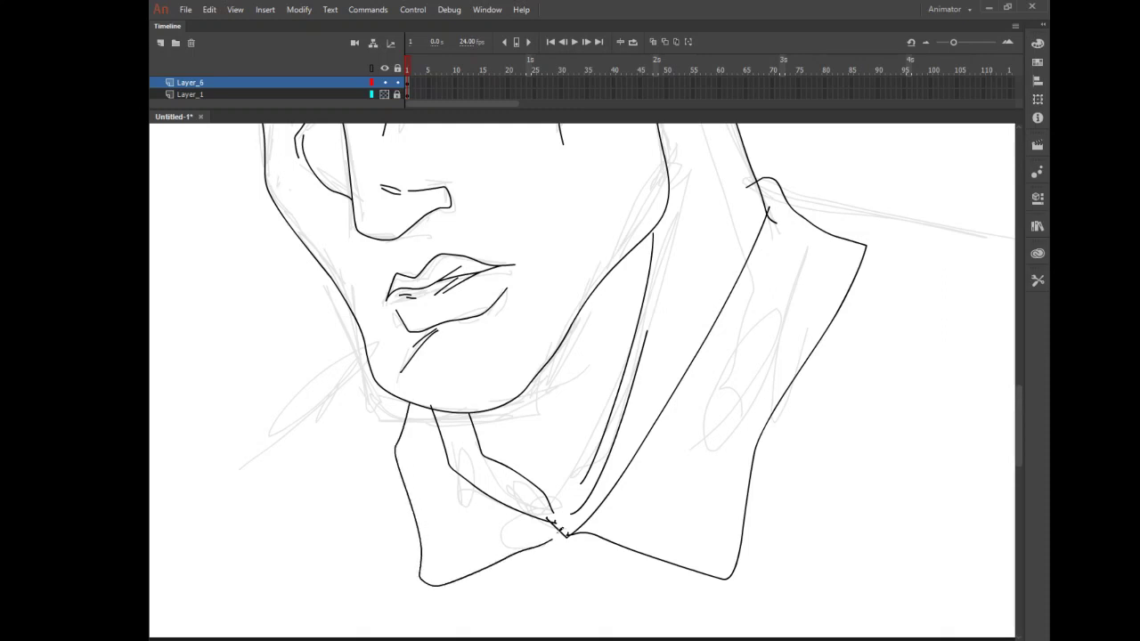
click(209, 9)
click(243, 25)
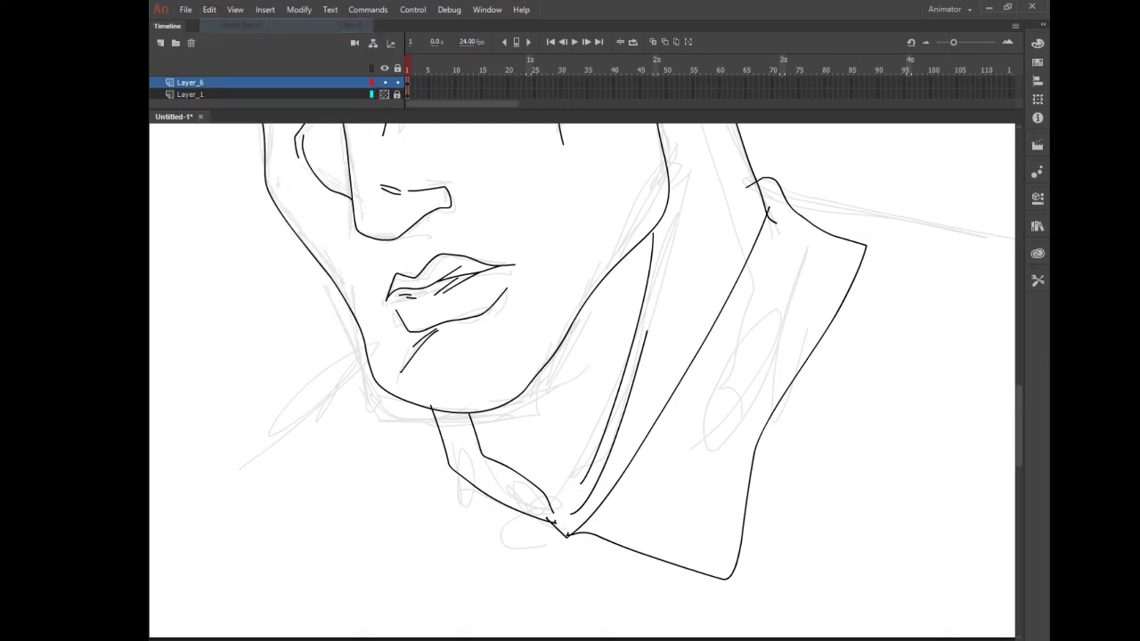
Step: Draw the far collar flap from under the chin down to a sharp tip and back up to the V-point
mouse_move(413, 402)
mouse_down()
mouse_move(420, 497)
mouse_move(470, 612)
mouse_move(512, 566)
mouse_move(572, 534)
mouse_up()
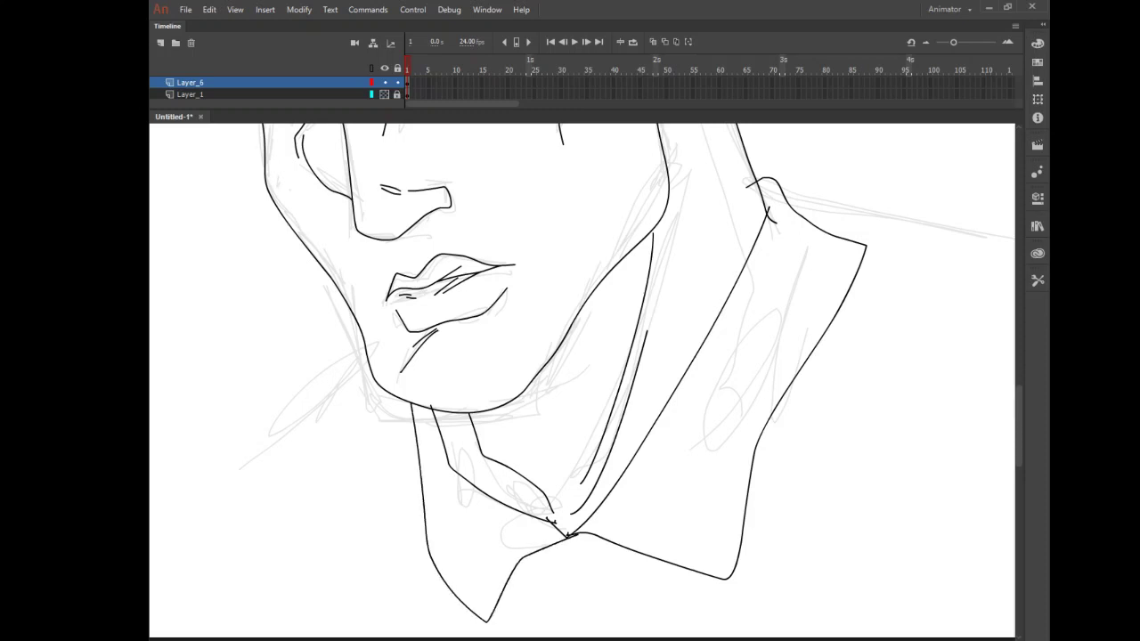
Step: Remove the stray line ends near the collar's V-point and at the base of the neck outline with the Selection tool
click(1037, 279)
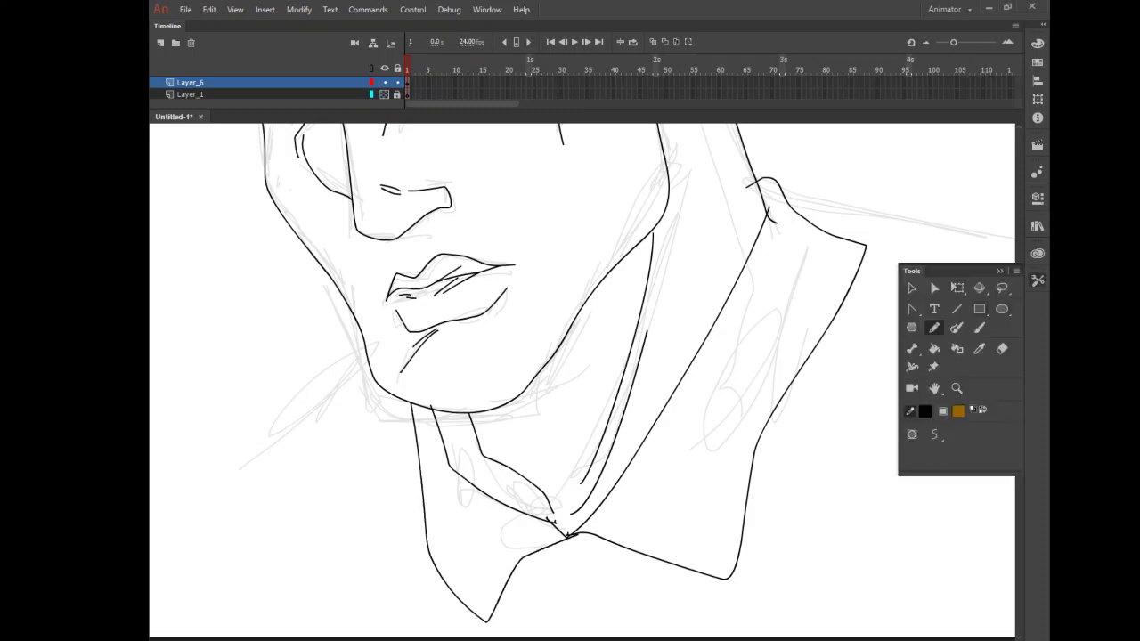
click(910, 287)
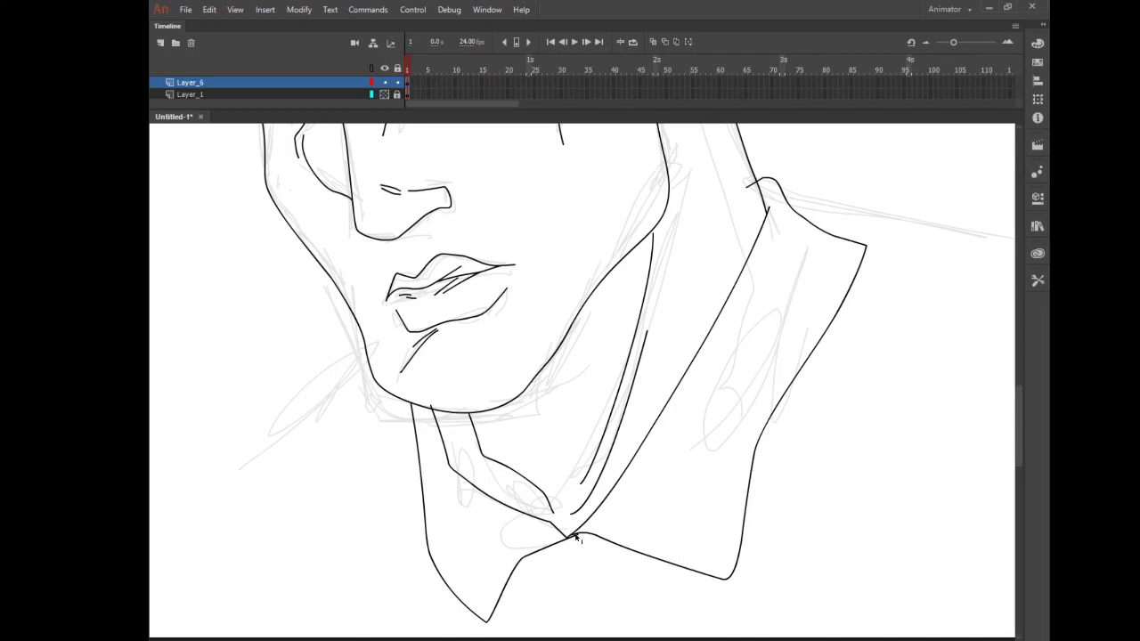
click(577, 537)
key(Delete)
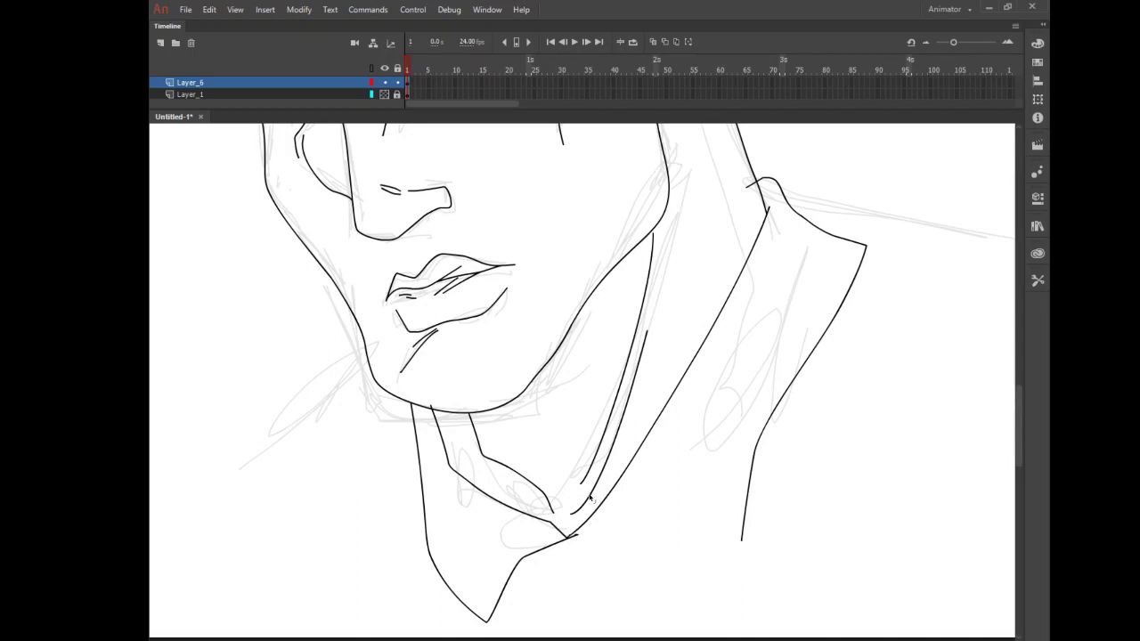
click(210, 9)
click(254, 26)
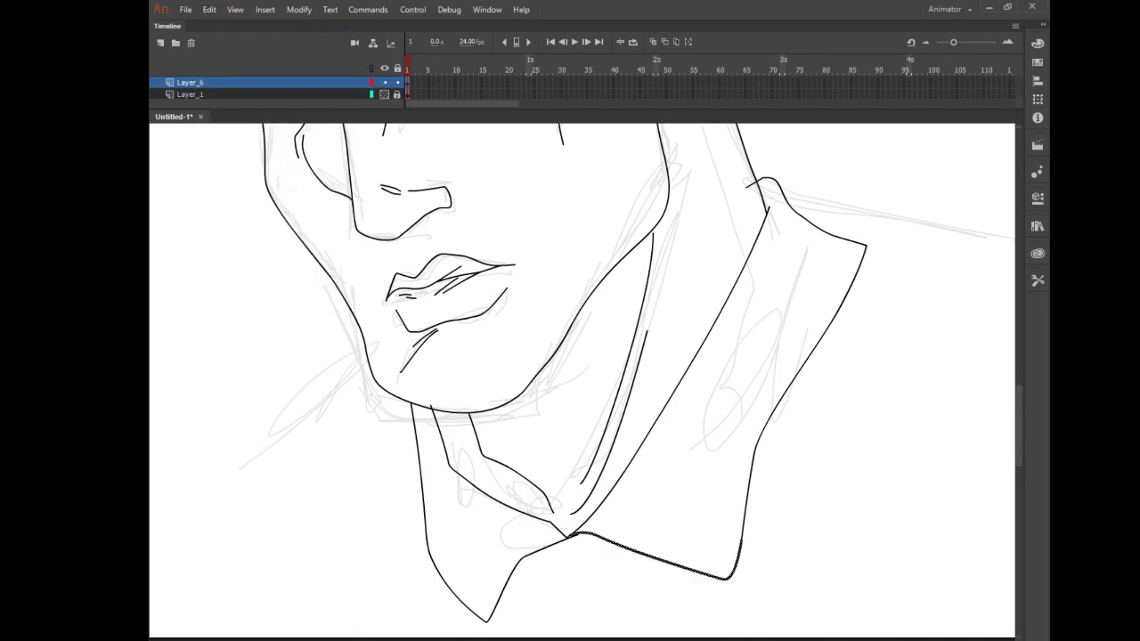
Step: Delete the overshooting end of the near collar flap's outline where it crosses the back of the neck
click(756, 187)
key(Delete)
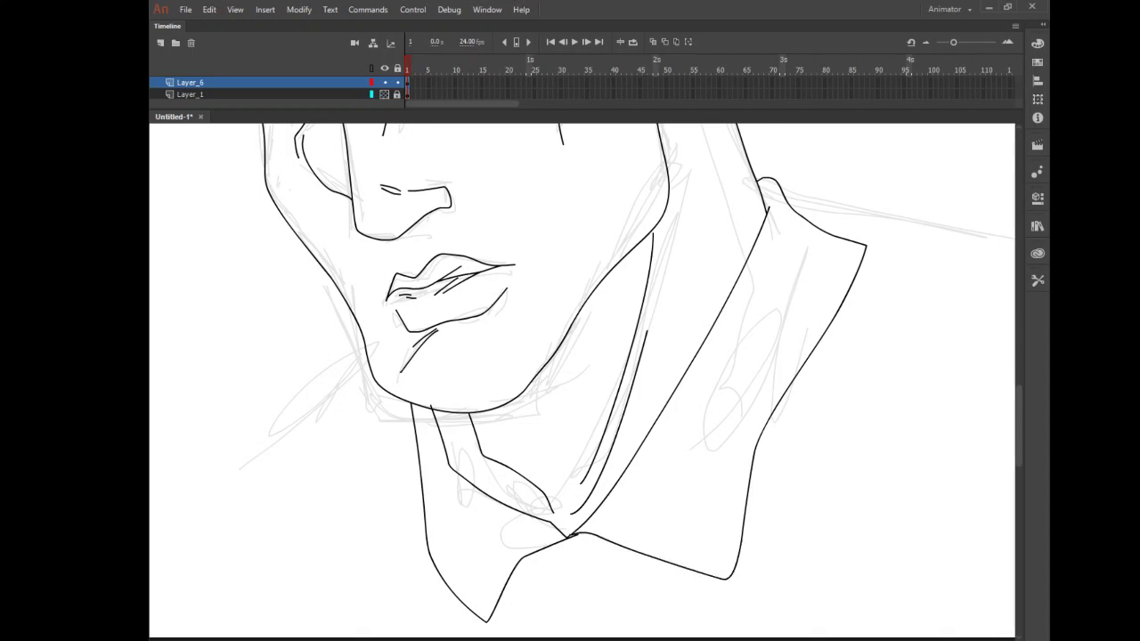
Step: Draw a neck muscle line running down from the earlobe with the Pencil tool, and undo the extra stroke drawn below it
click(1037, 280)
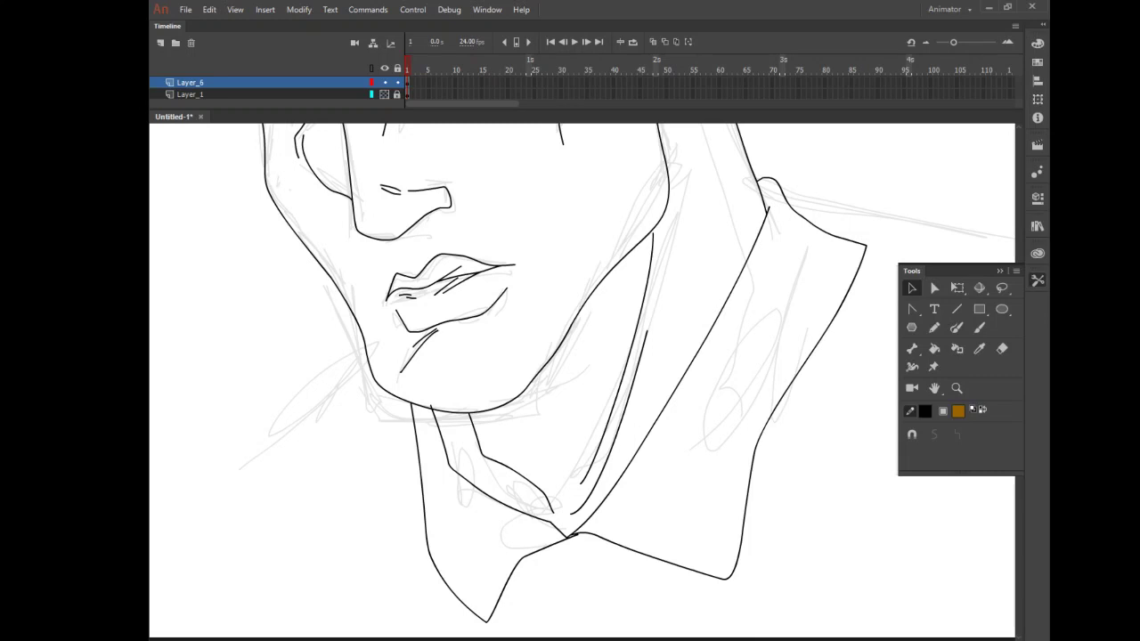
click(1037, 280)
click(1037, 280)
click(957, 389)
click(774, 280)
alt+click(775, 281)
drag(545, 307, 710, 473)
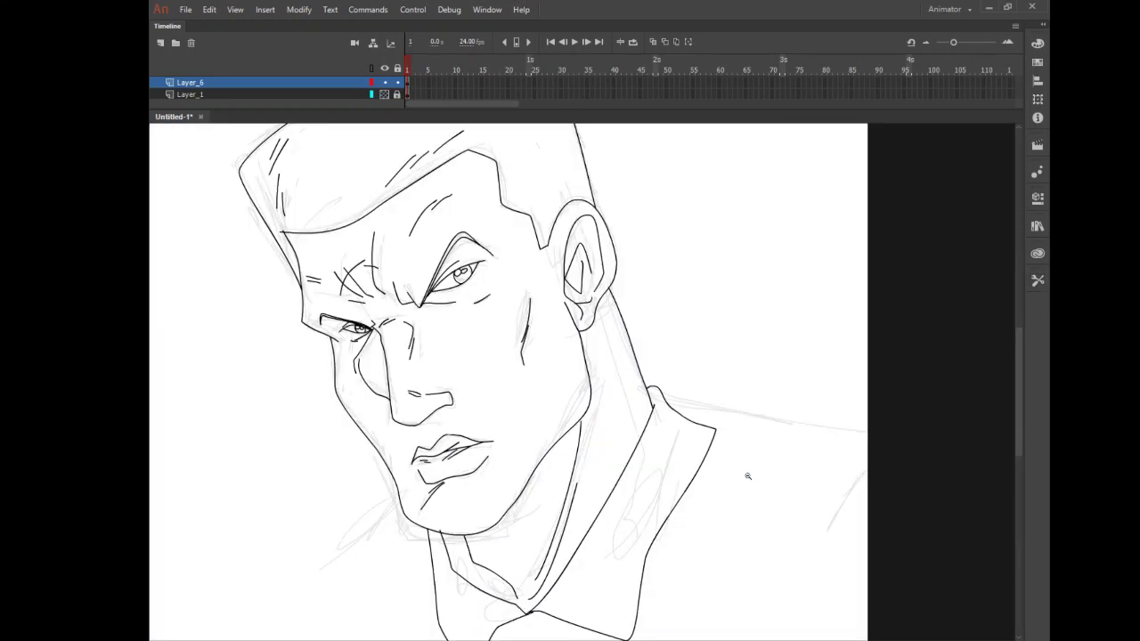
click(1038, 281)
click(934, 327)
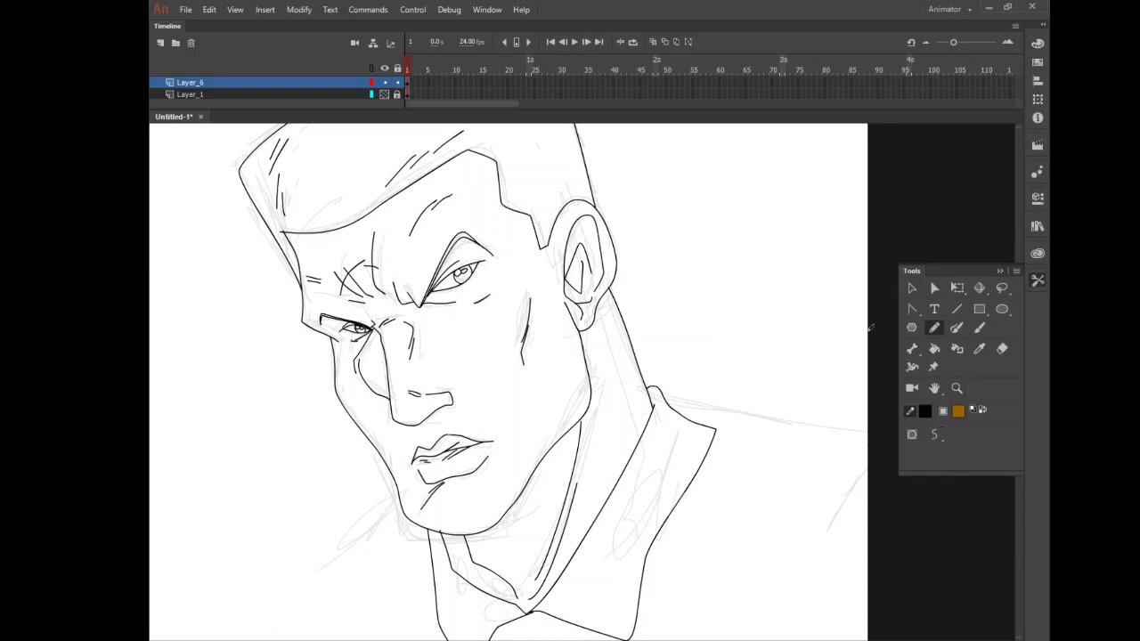
drag(605, 311, 645, 410)
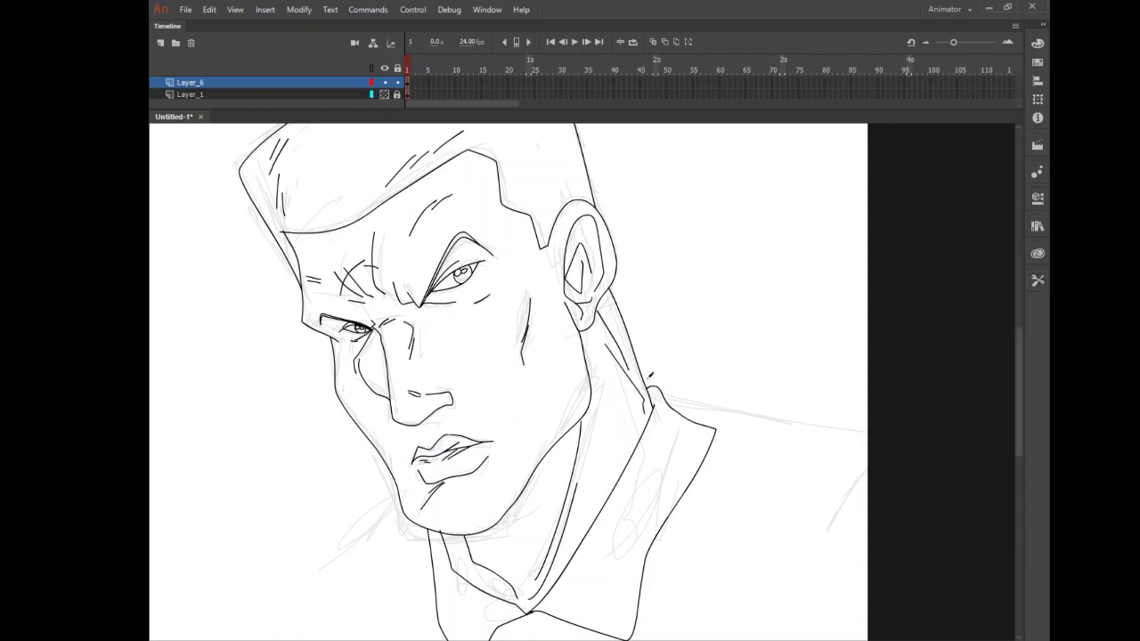
key(ctrl+z)
click(1037, 281)
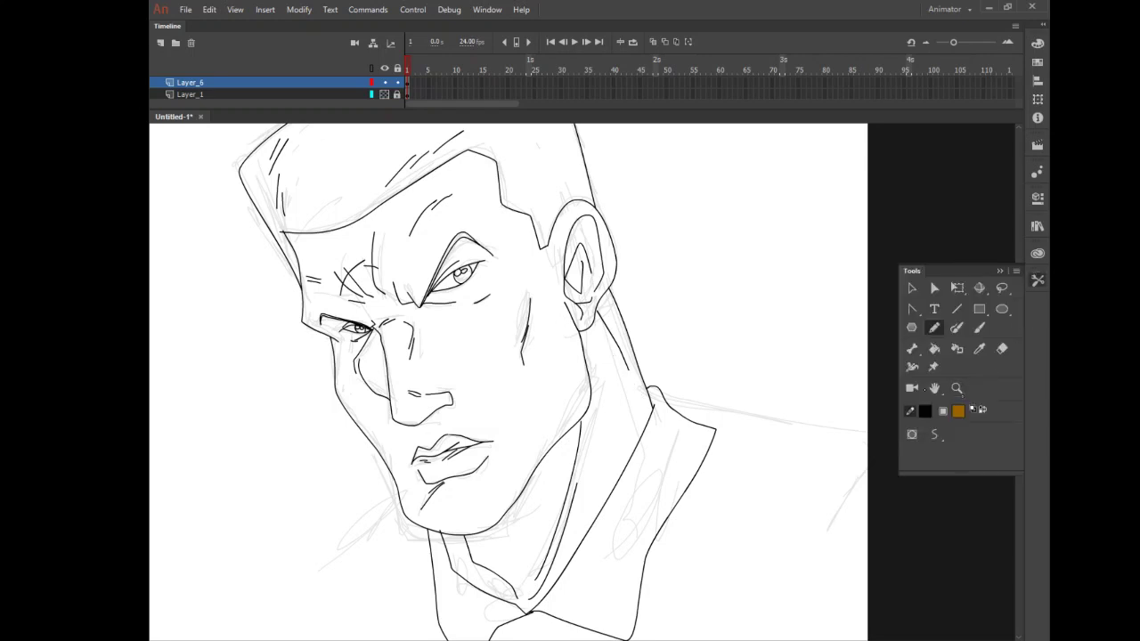
drag(527, 273, 724, 503)
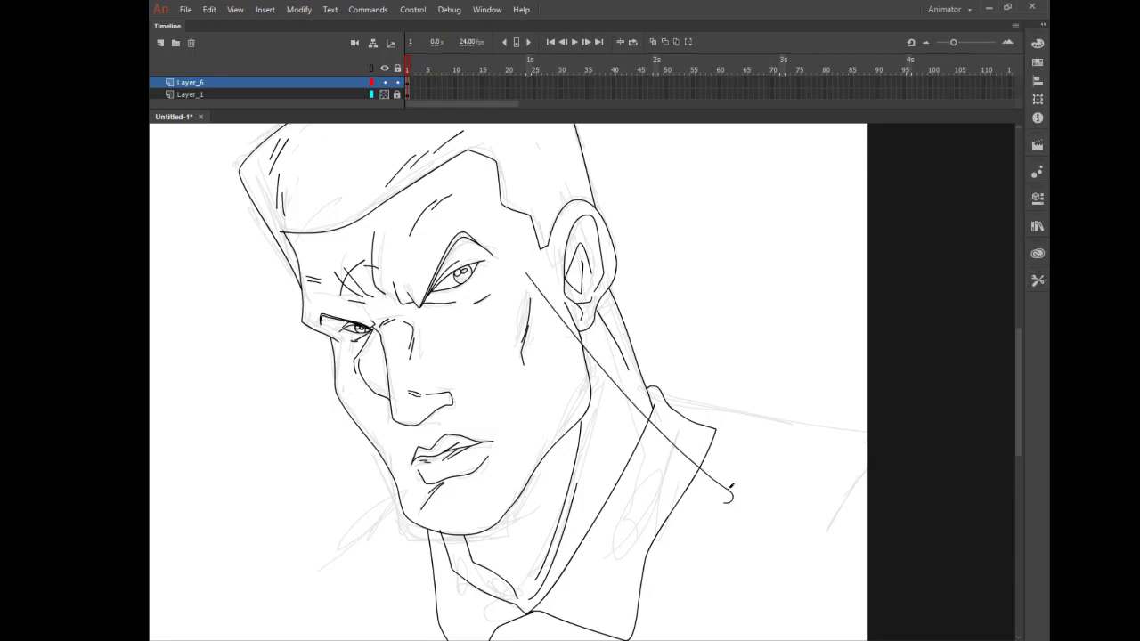
key(ctrl+z)
Step: Draw the lower neck muscle line with a short parallel stroke, ending at the collar's inner edge
click(1037, 280)
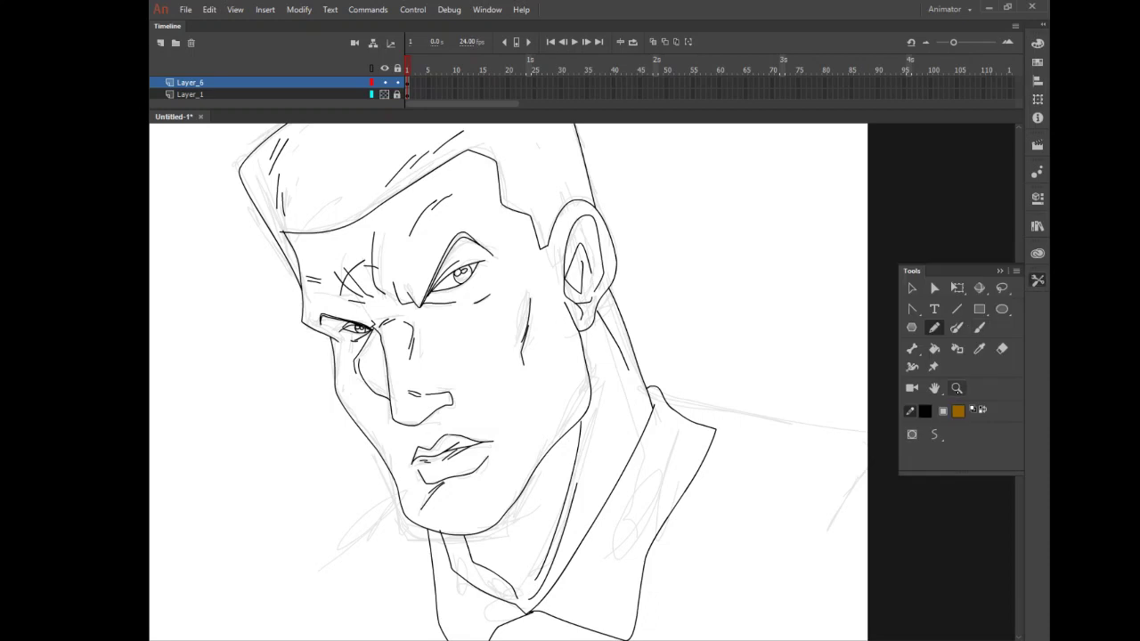
click(956, 388)
drag(533, 274, 702, 481)
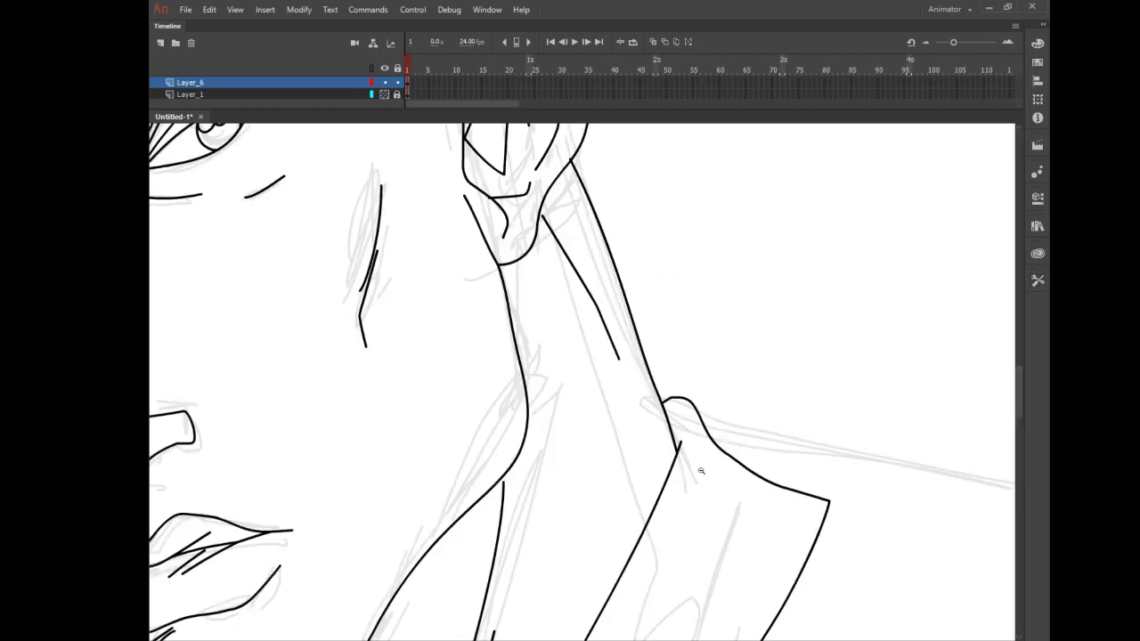
click(1037, 280)
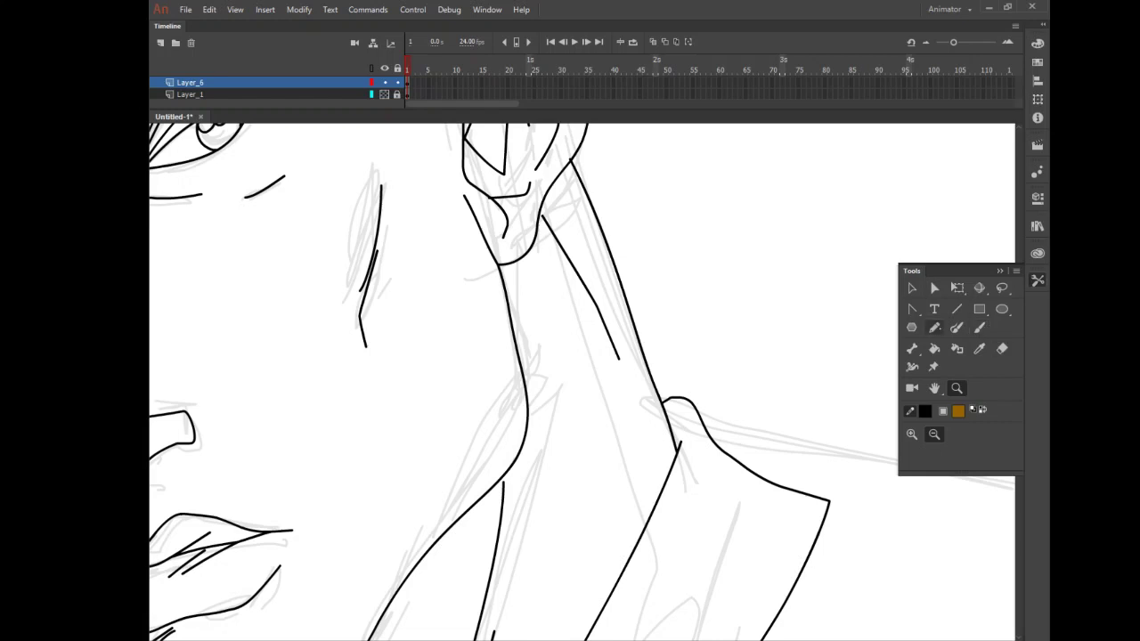
click(934, 327)
drag(579, 316, 653, 495)
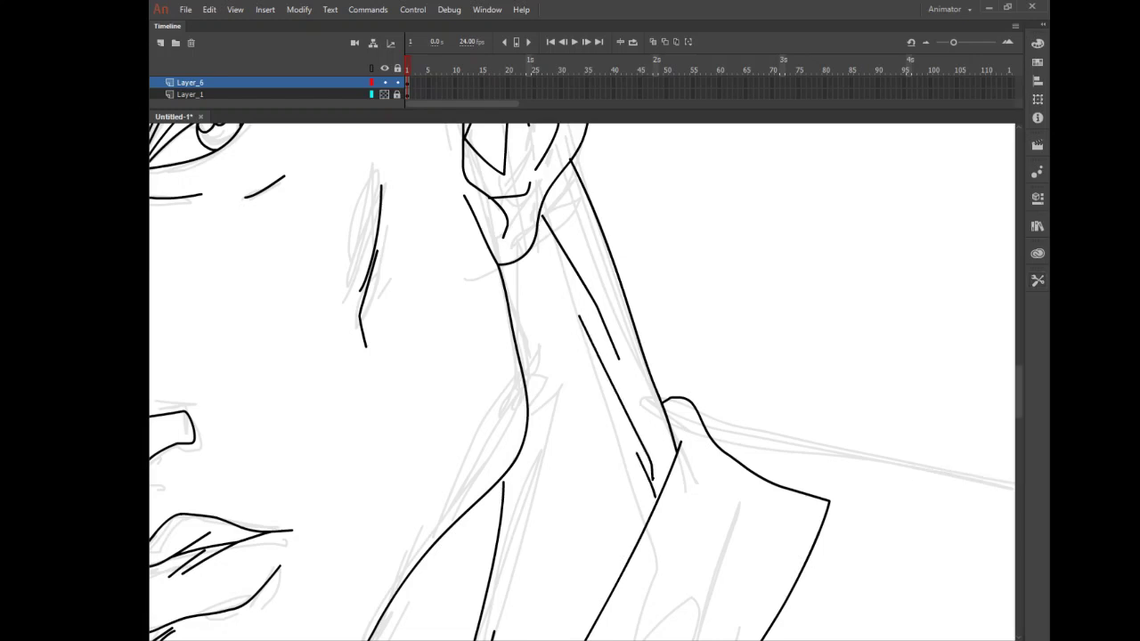
Step: Draw fold lines on the near collar flap, along its upper part and out from the V-point, and on the far flap below the chin
click(1038, 280)
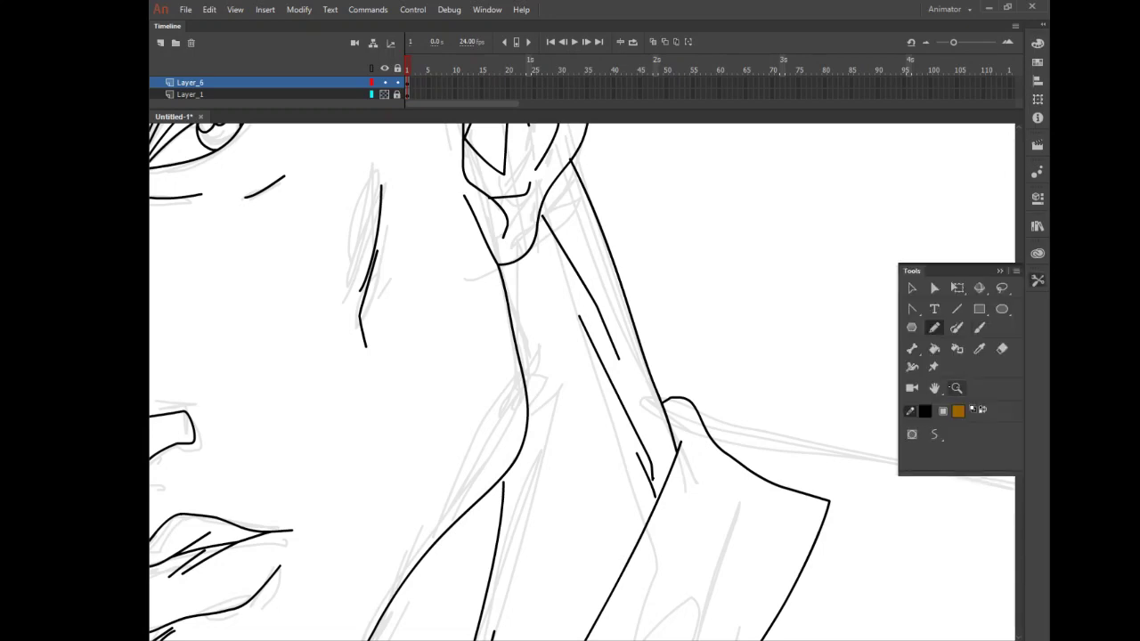
click(958, 388)
click(819, 364)
click(737, 412)
click(735, 412)
drag(557, 349, 725, 497)
drag(584, 191, 753, 520)
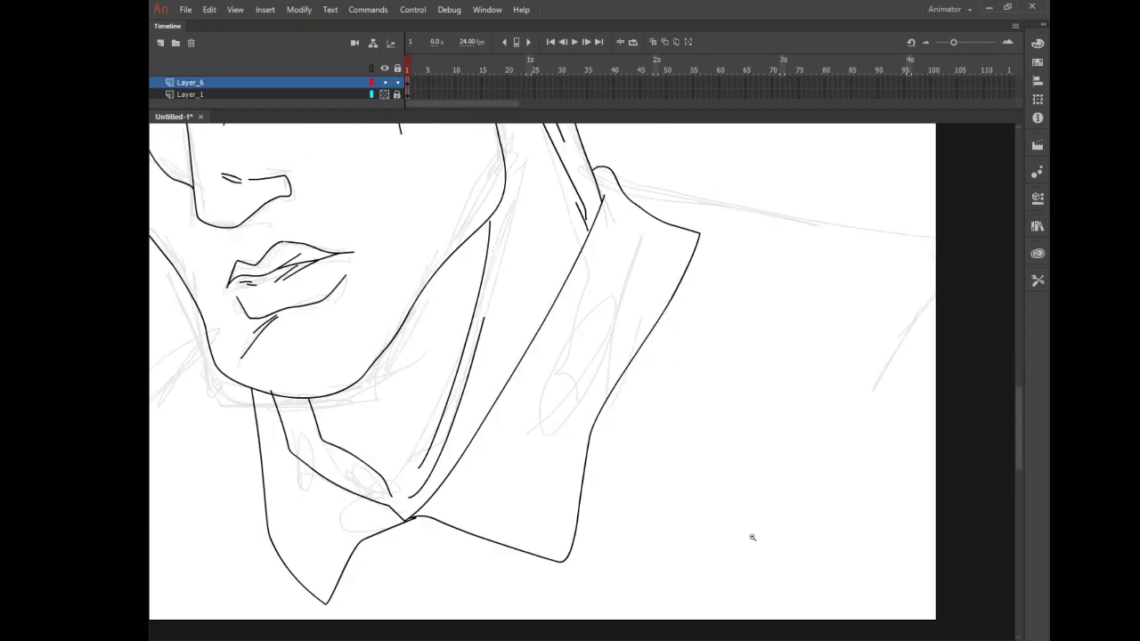
click(1038, 281)
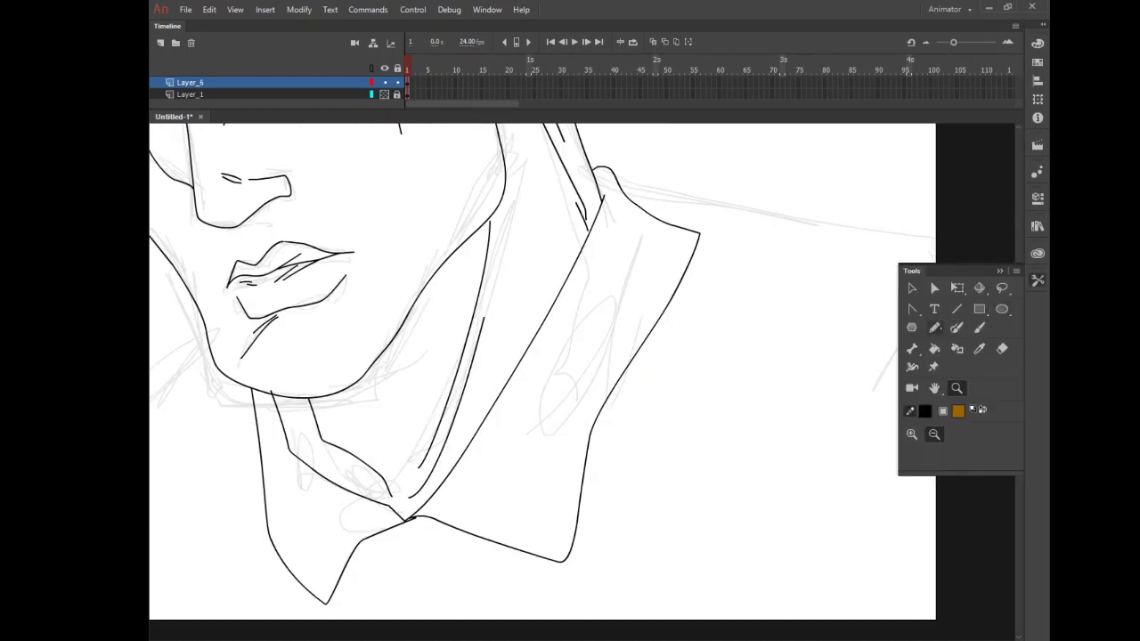
click(934, 327)
drag(622, 220, 597, 311)
drag(621, 251, 585, 409)
mouse_move(503, 470)
mouse_down()
mouse_move(498, 504)
mouse_move(542, 489)
mouse_up()
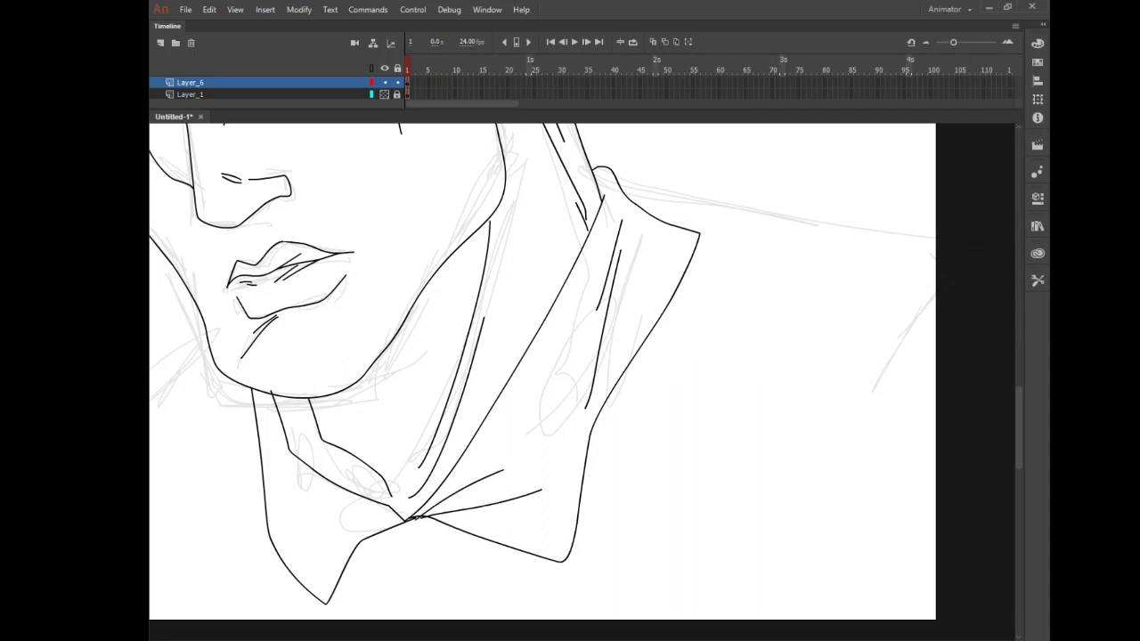
drag(273, 395, 314, 521)
drag(287, 445, 359, 513)
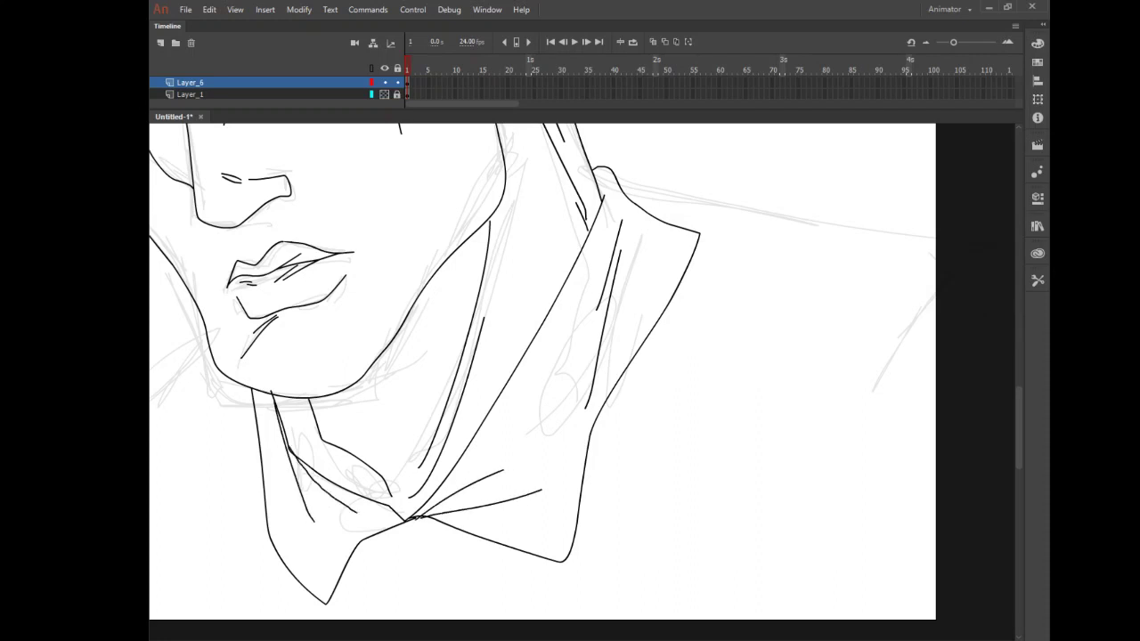
Step: Draw a long fold line down the outer side of the far collar flap and tidy the stroke end overshooting the jawline
drag(253, 395, 294, 561)
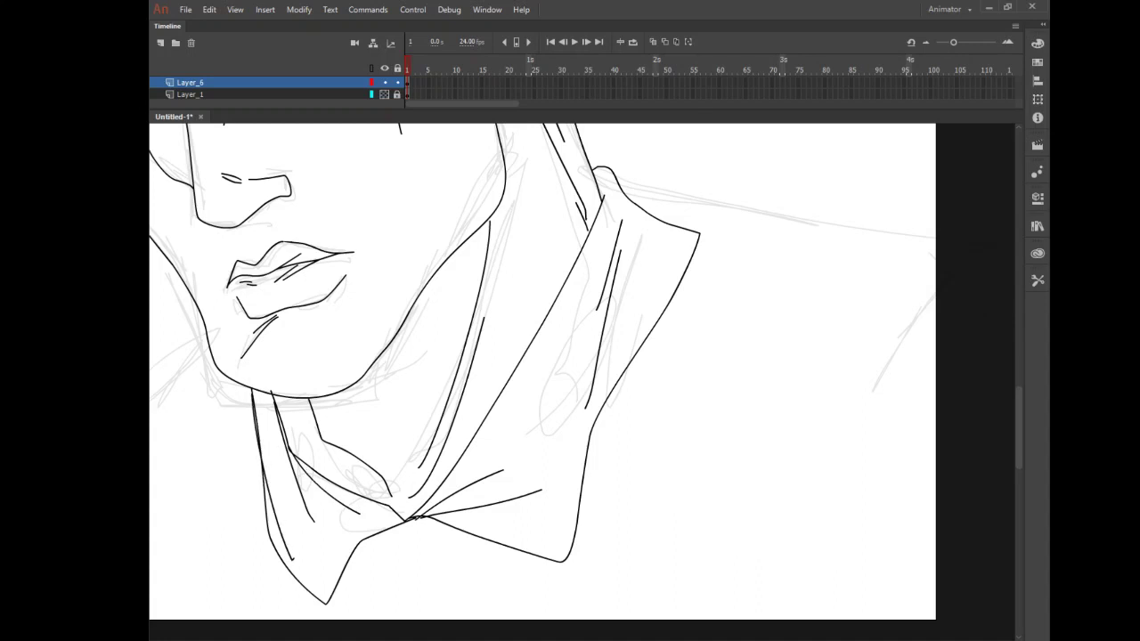
click(1037, 280)
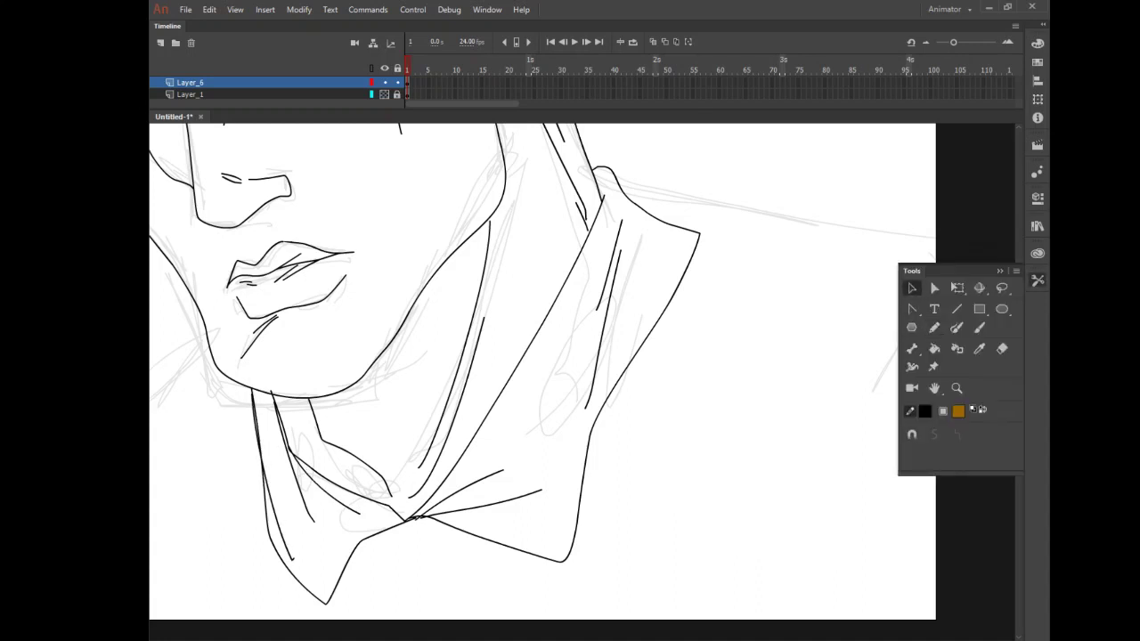
click(276, 390)
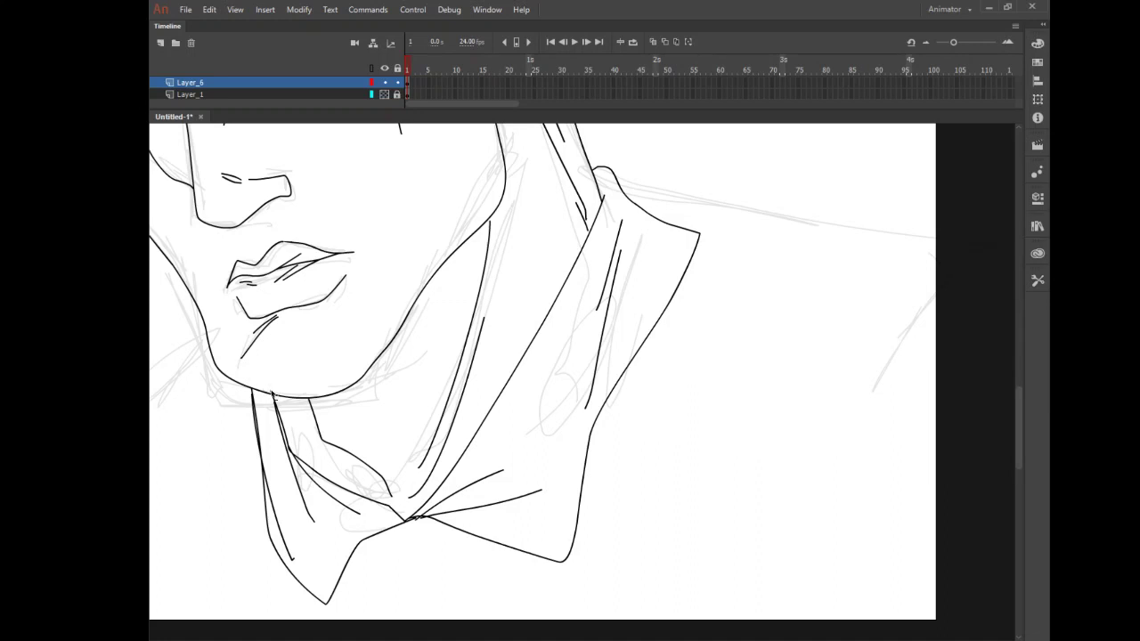
click(274, 391)
Step: Examine the whole line drawing from the flat-top hair down to the shirt collar
click(1037, 281)
click(957, 389)
click(679, 282)
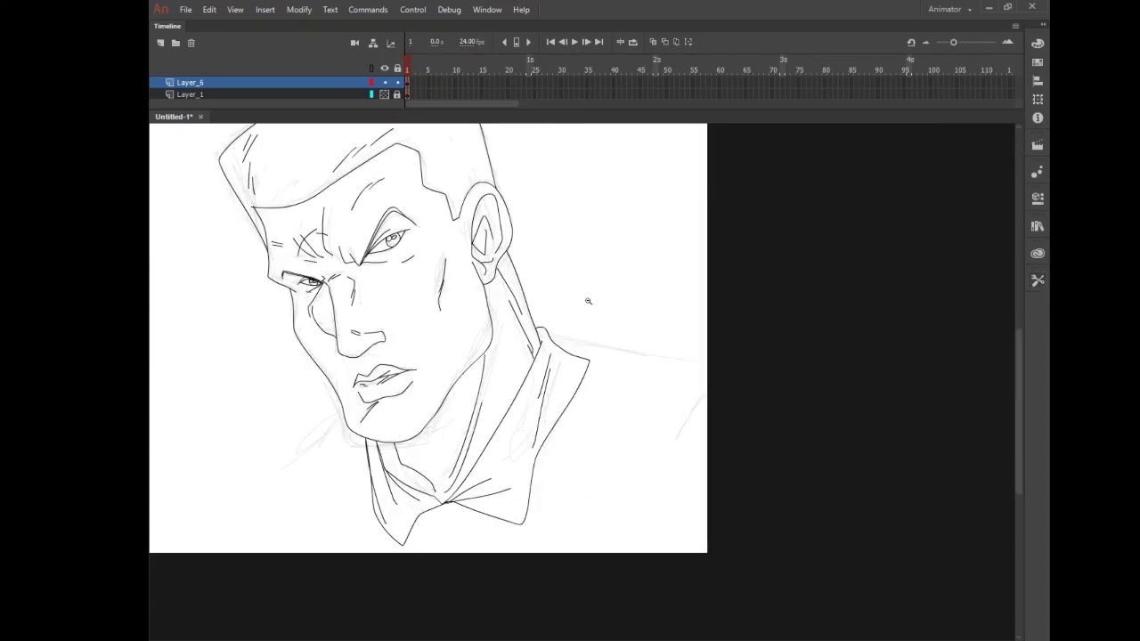
alt+click(555, 287)
drag(549, 375, 635, 470)
alt+click(629, 433)
alt+click(626, 429)
alt+click(614, 410)
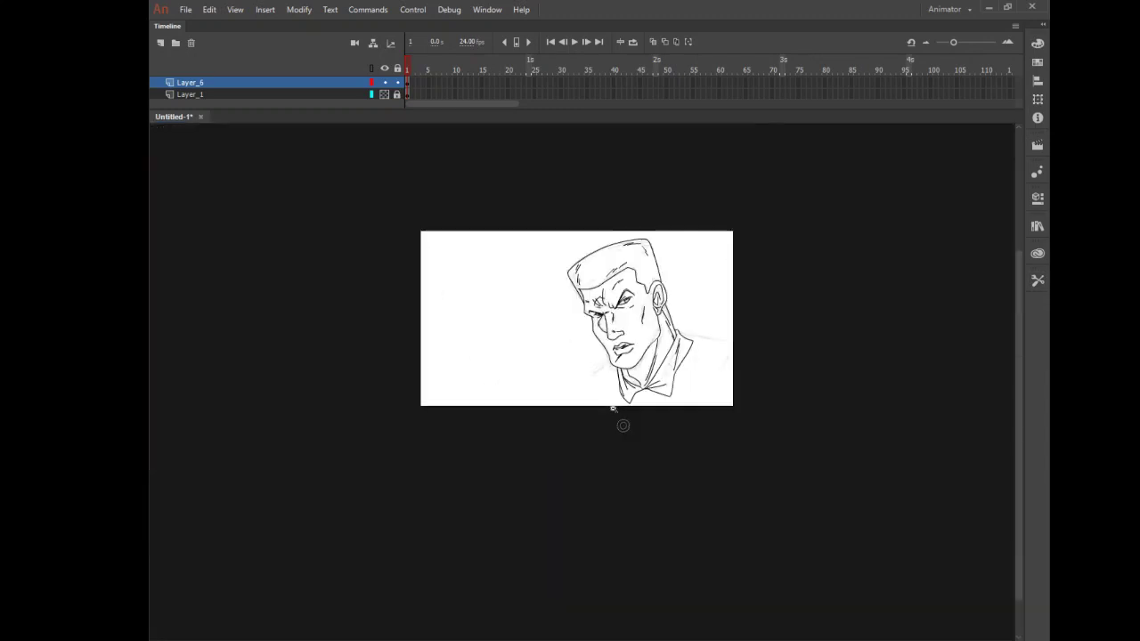
drag(558, 230, 722, 445)
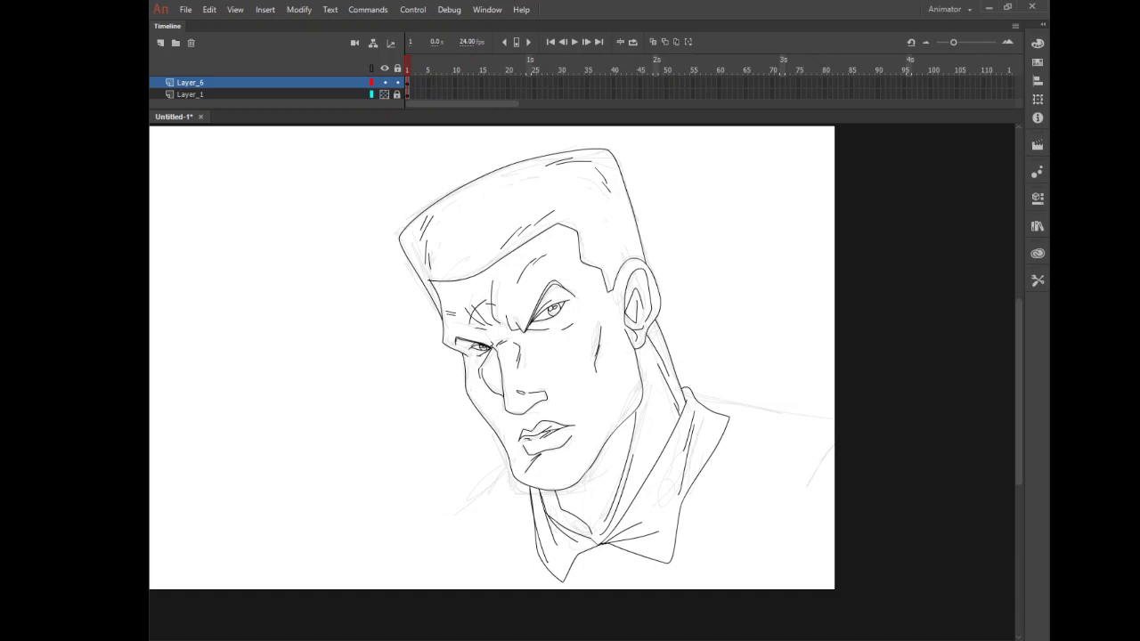
Step: Save the document in the Flash folder as an Animate Document named Untitled-12
key(ctrl+s)
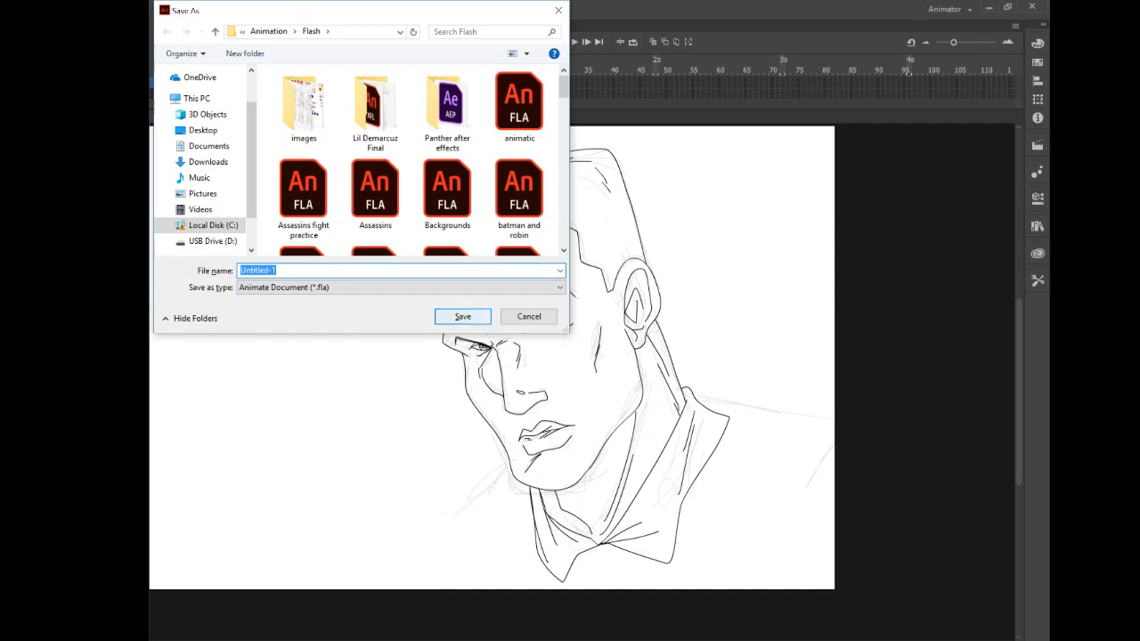
click(464, 317)
click(454, 193)
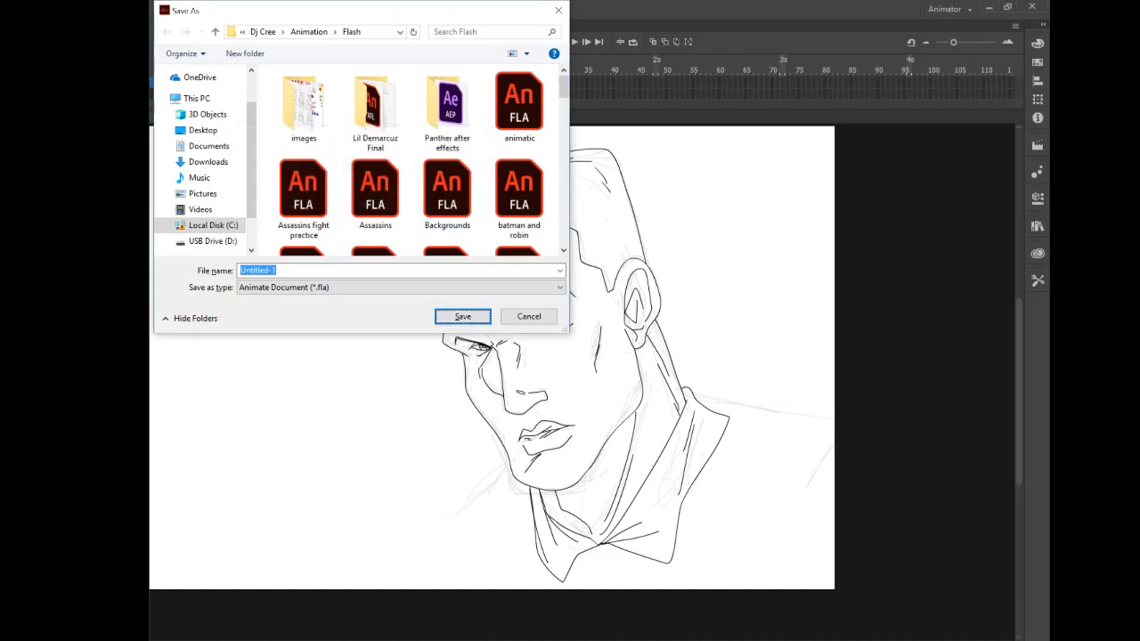
click(392, 271)
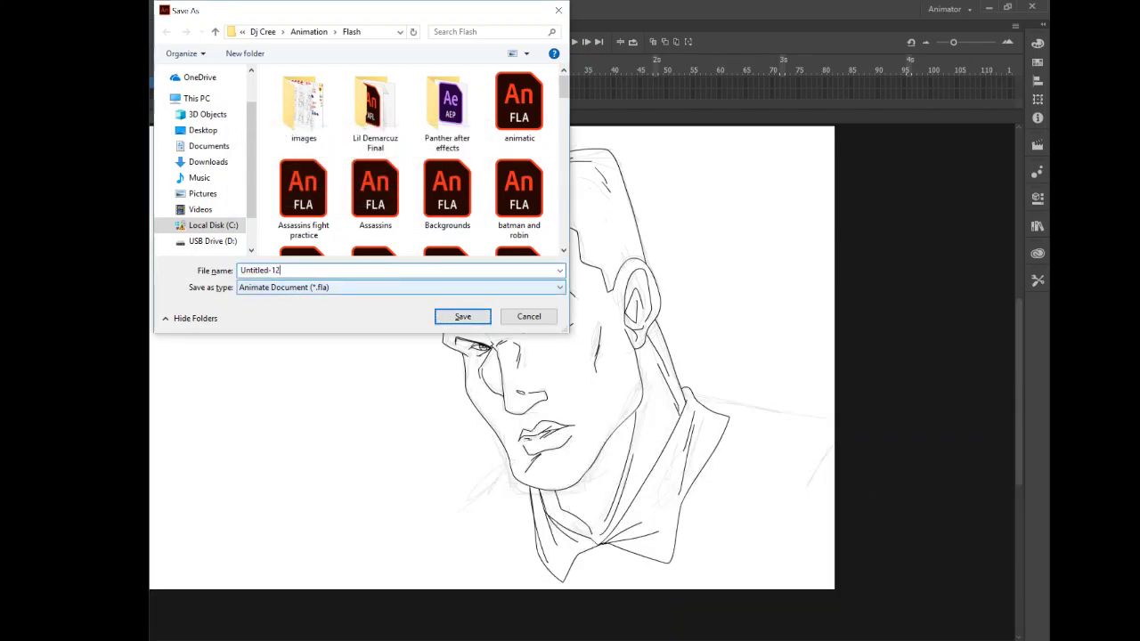
click(463, 317)
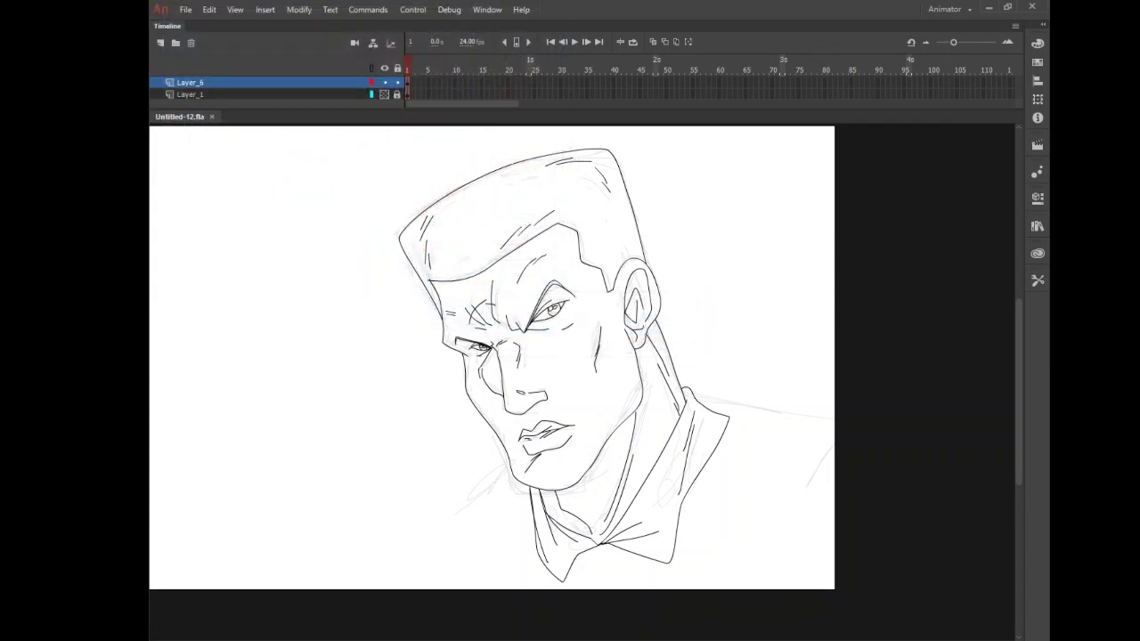
Step: Hide the rough sketch layer Layer_1 so that only the inked lines show
key(ctrl+minus)
drag(564, 308, 759, 566)
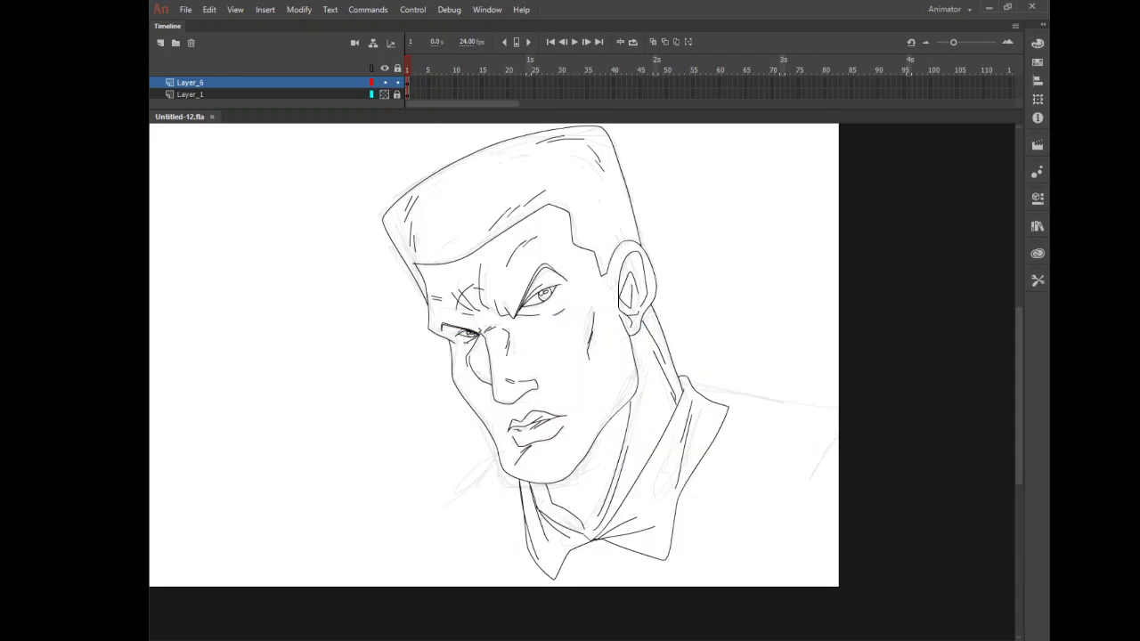
drag(740, 373, 780, 403)
alt+click(749, 413)
alt+click(730, 408)
alt+click(716, 402)
alt+click(701, 399)
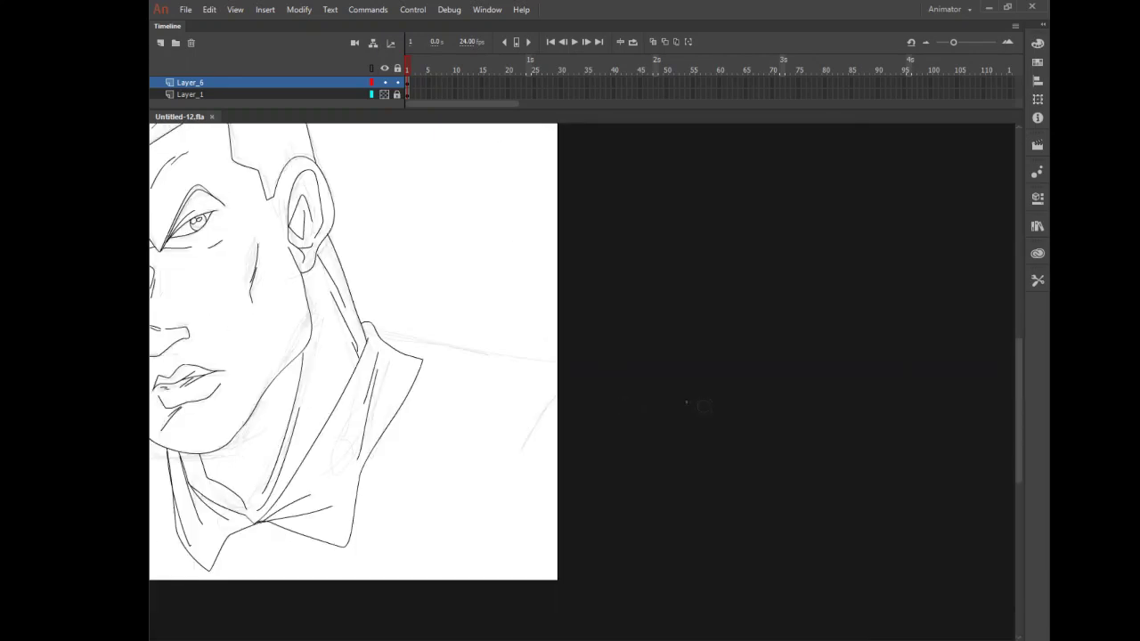
alt+click(695, 399)
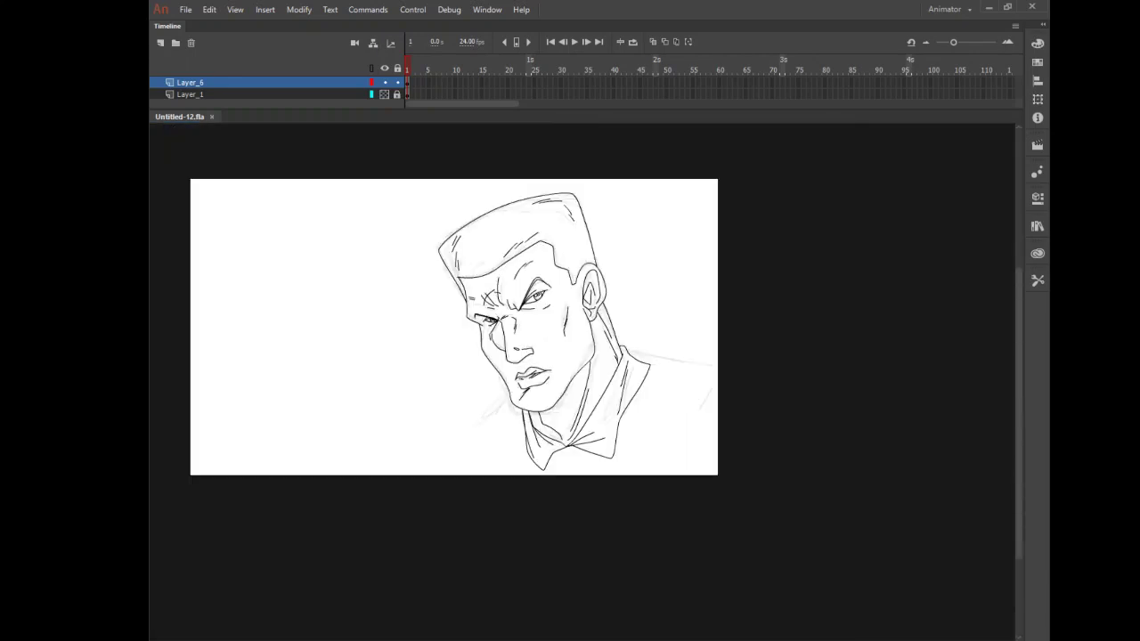
drag(430, 145, 650, 524)
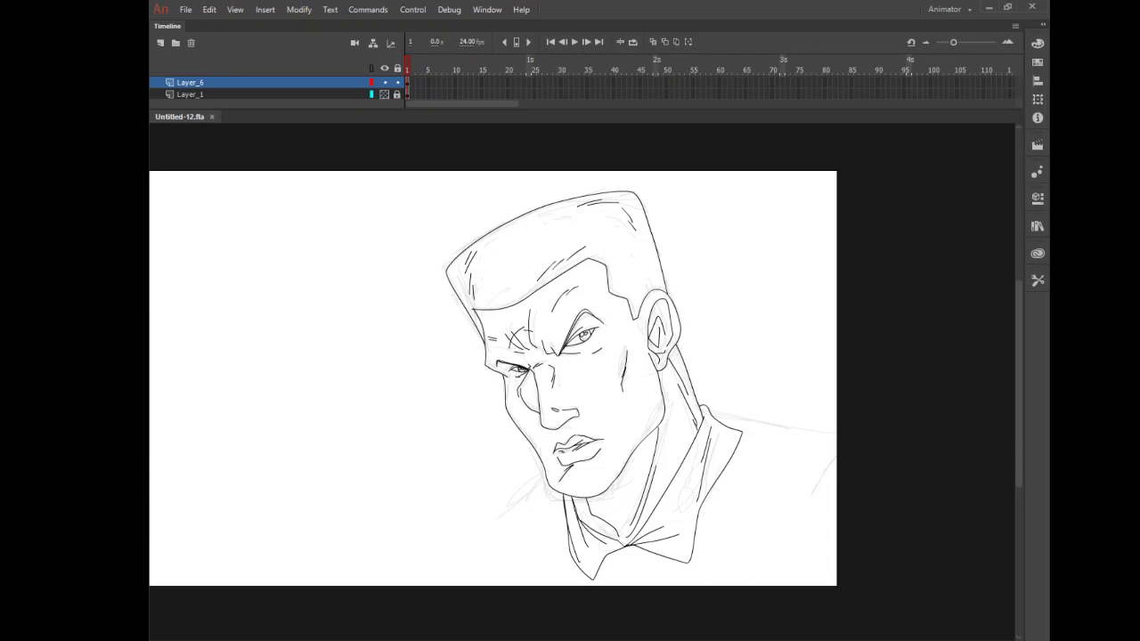
click(384, 94)
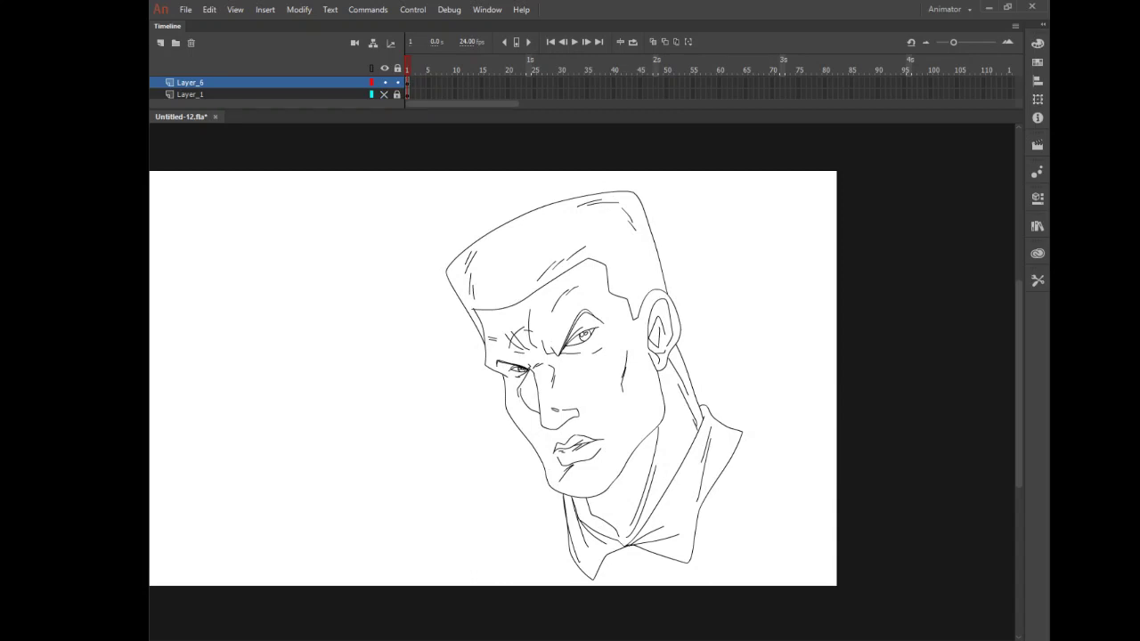
Step: Fill the neck, face and ear with the brown skin colour #996600 using the Paint Bucket tool
click(1038, 280)
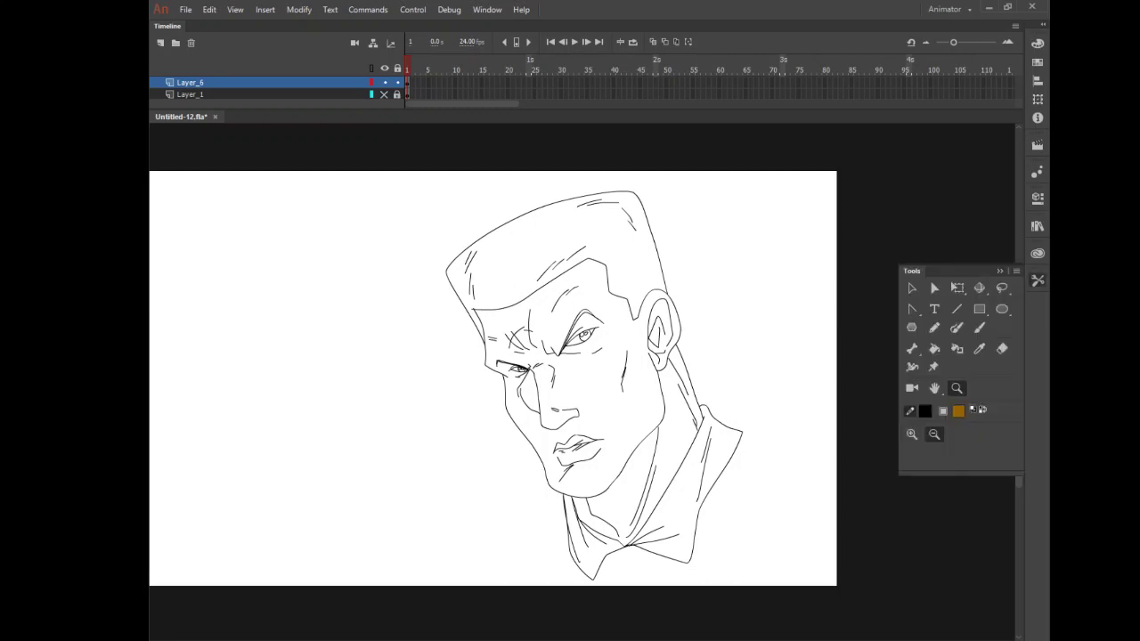
click(958, 410)
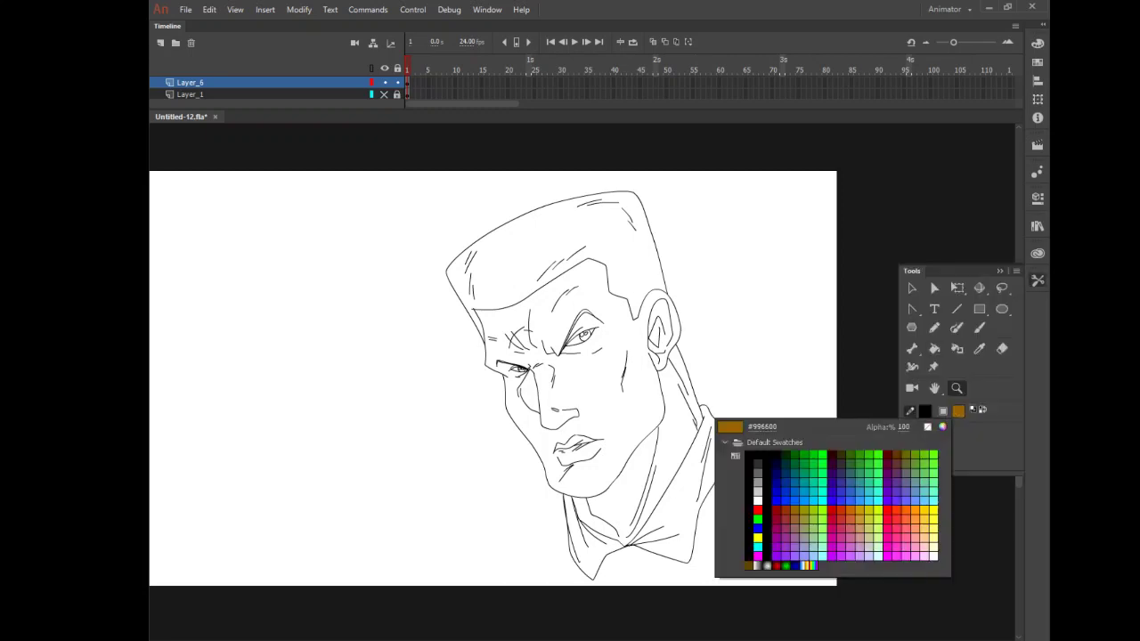
click(796, 511)
click(934, 348)
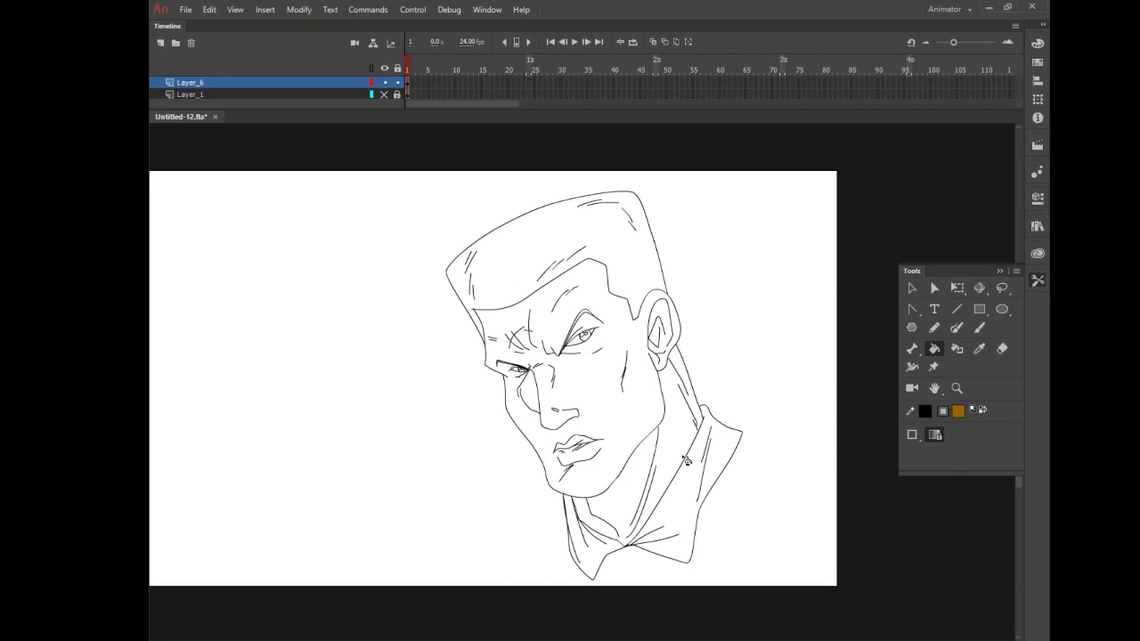
click(677, 447)
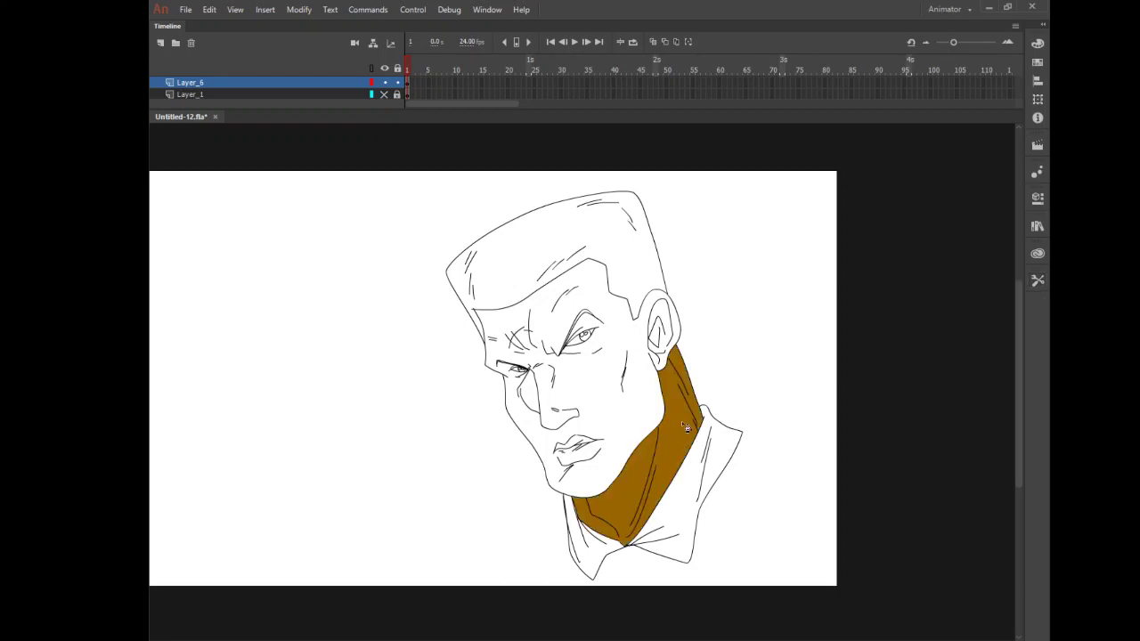
click(639, 375)
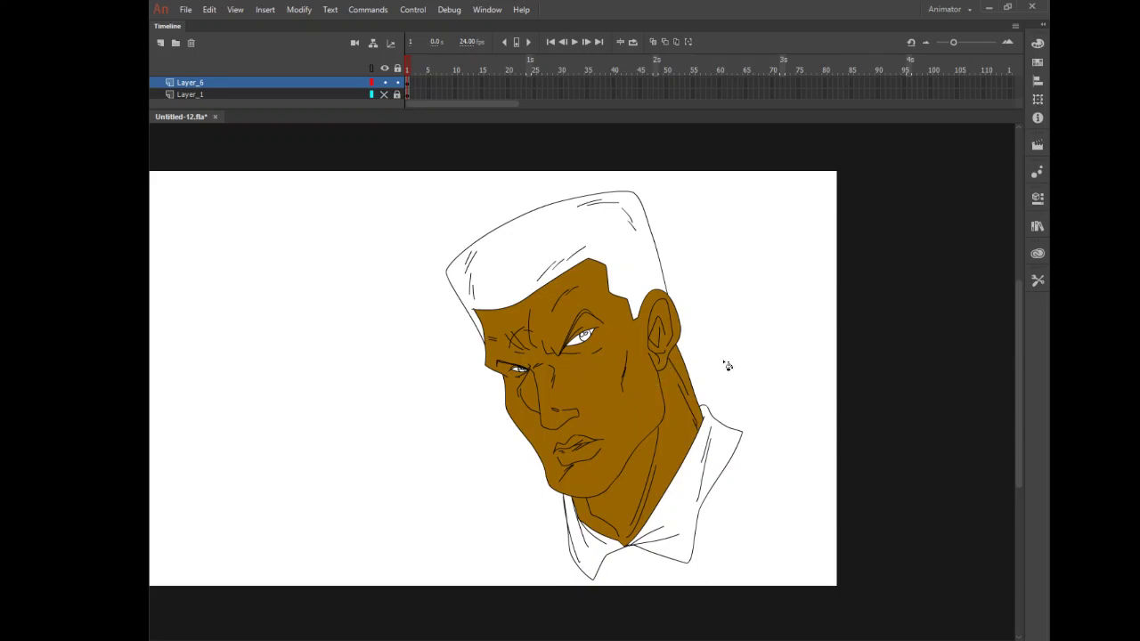
Step: Set the fill colour to dark grey #202020 and fill the flat-top hair with it
click(1038, 280)
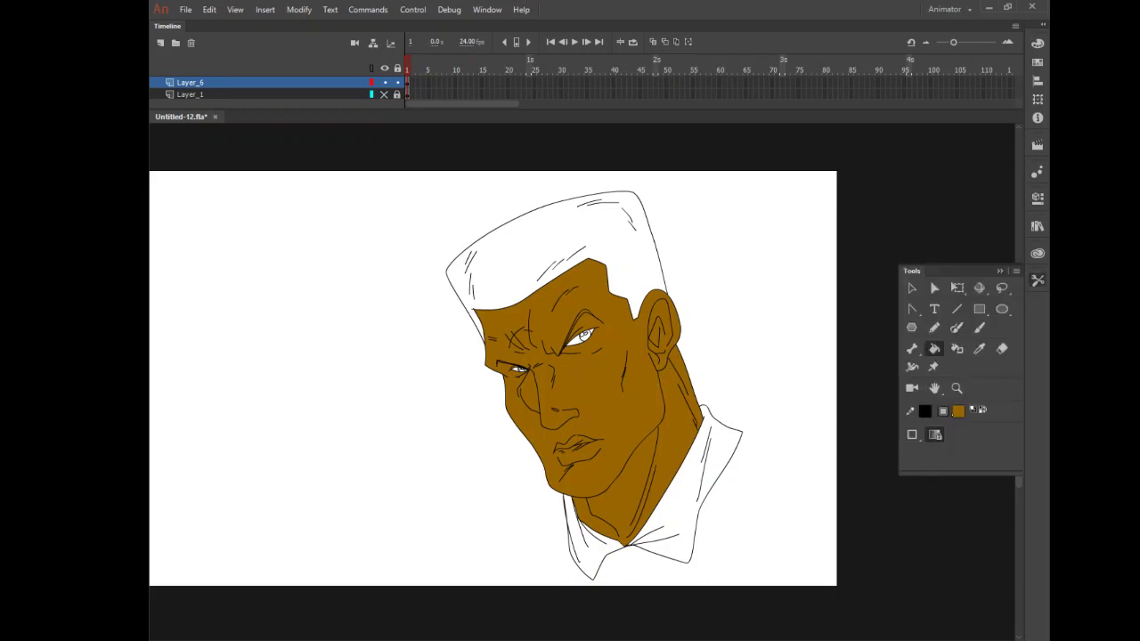
click(959, 409)
click(763, 462)
click(959, 410)
click(942, 427)
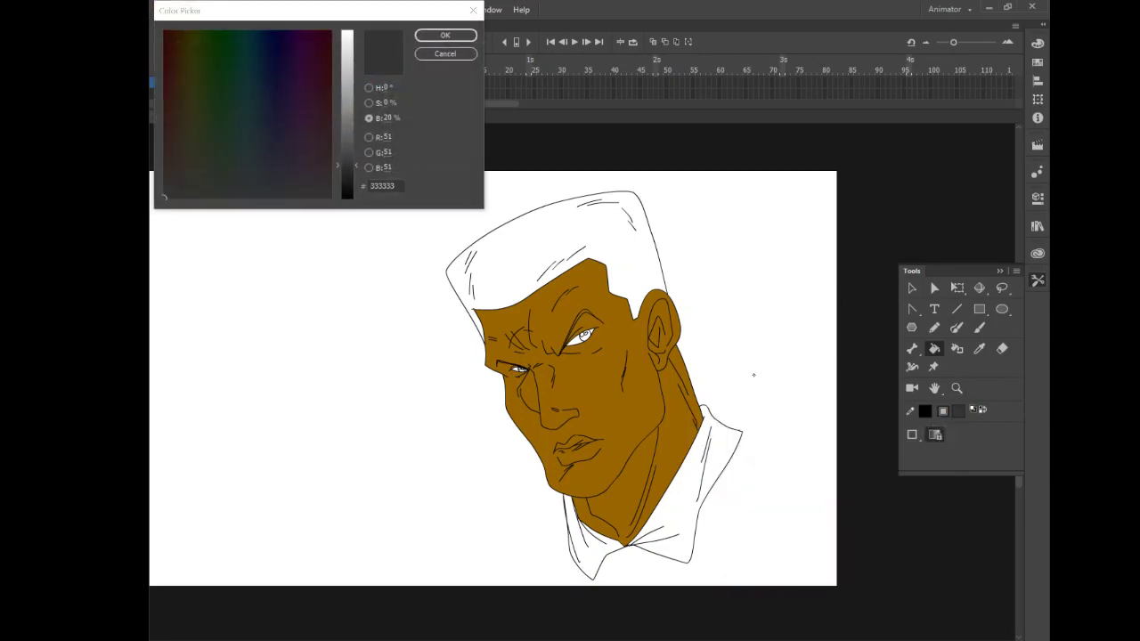
drag(356, 166, 356, 177)
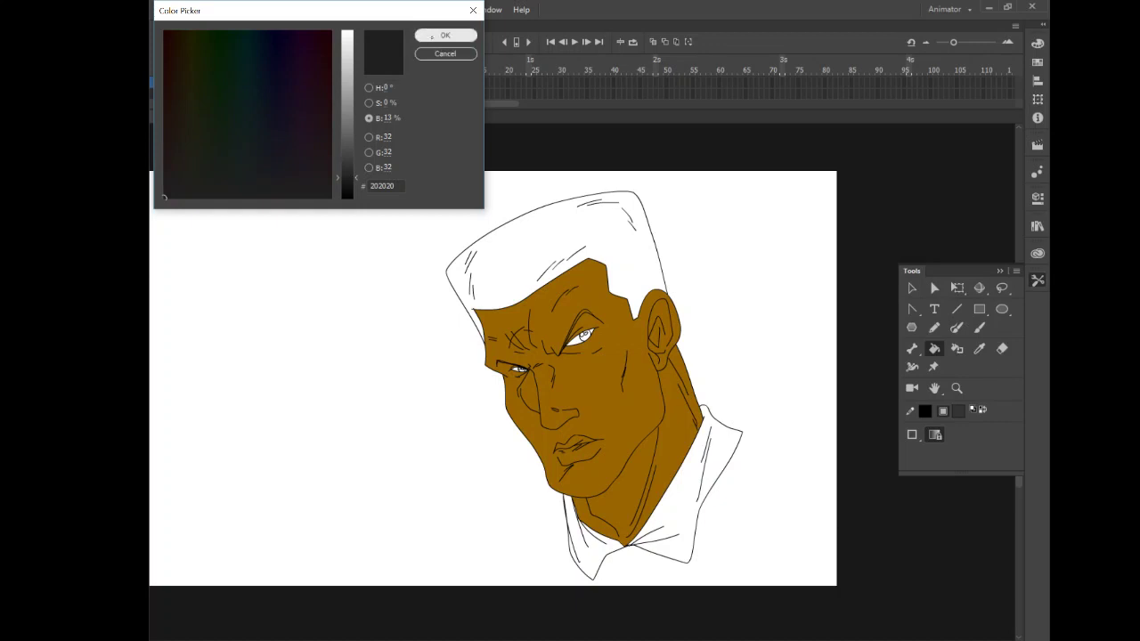
click(438, 37)
click(535, 264)
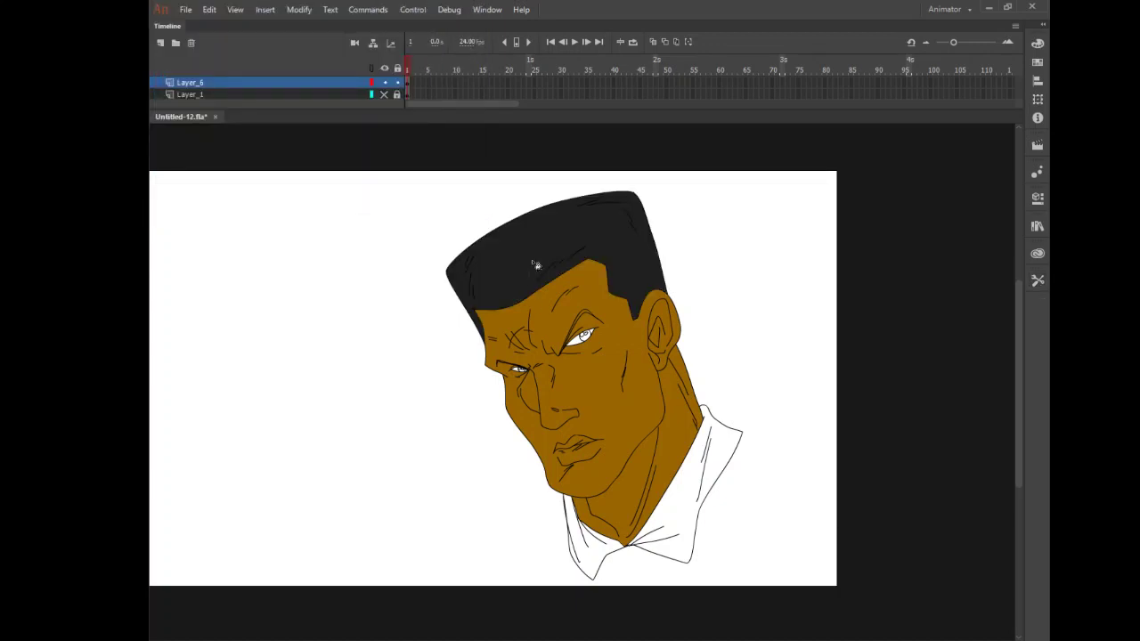
Step: Fill the eyebrow above the larger, near eye with the dark hair colour, and undo the fill that spills across the face
click(1038, 281)
click(956, 388)
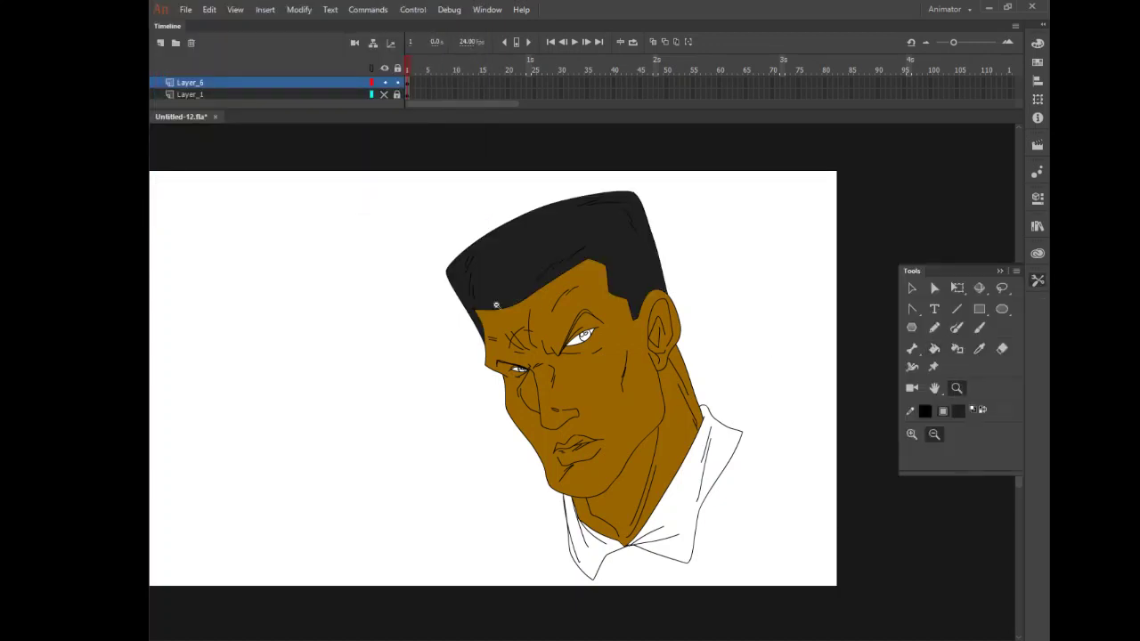
drag(458, 275, 641, 408)
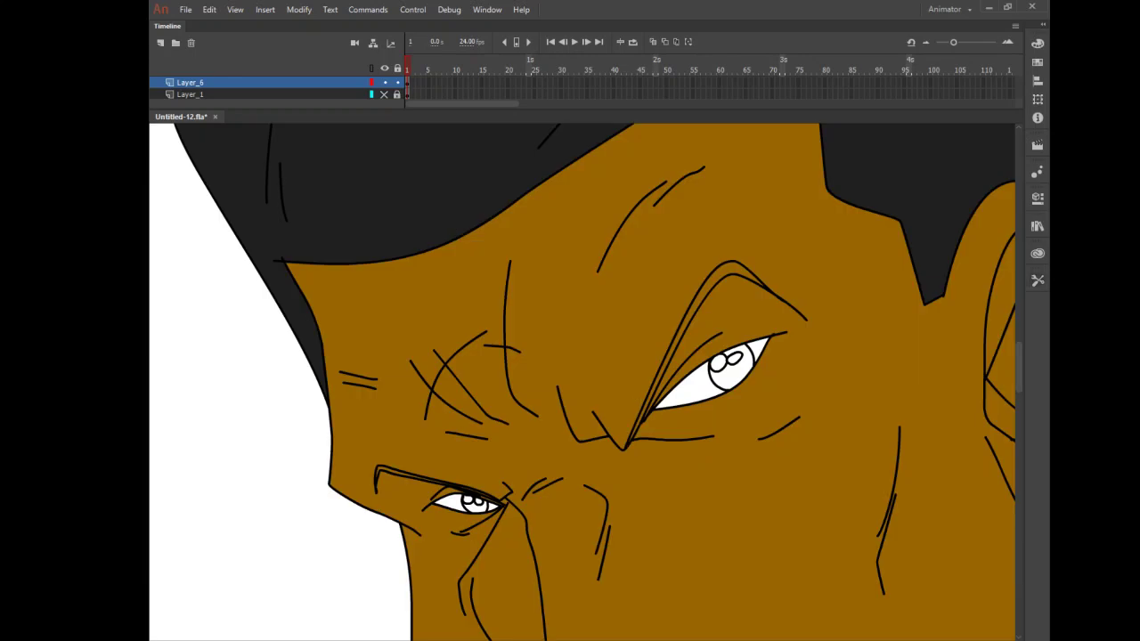
click(1038, 281)
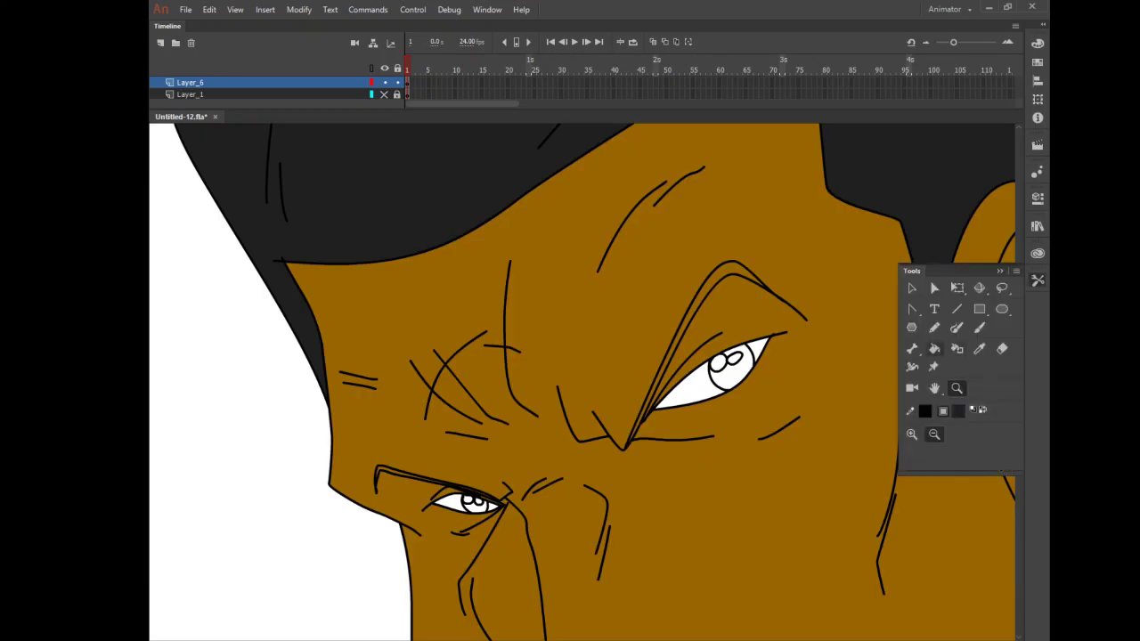
click(934, 349)
click(912, 434)
click(981, 448)
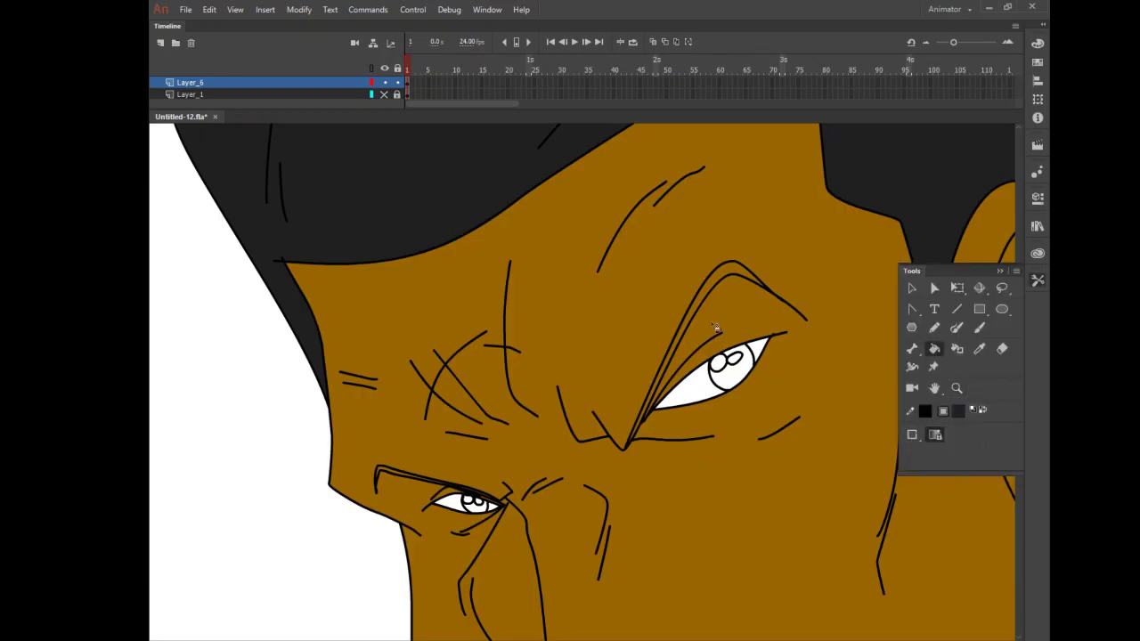
click(705, 301)
click(640, 431)
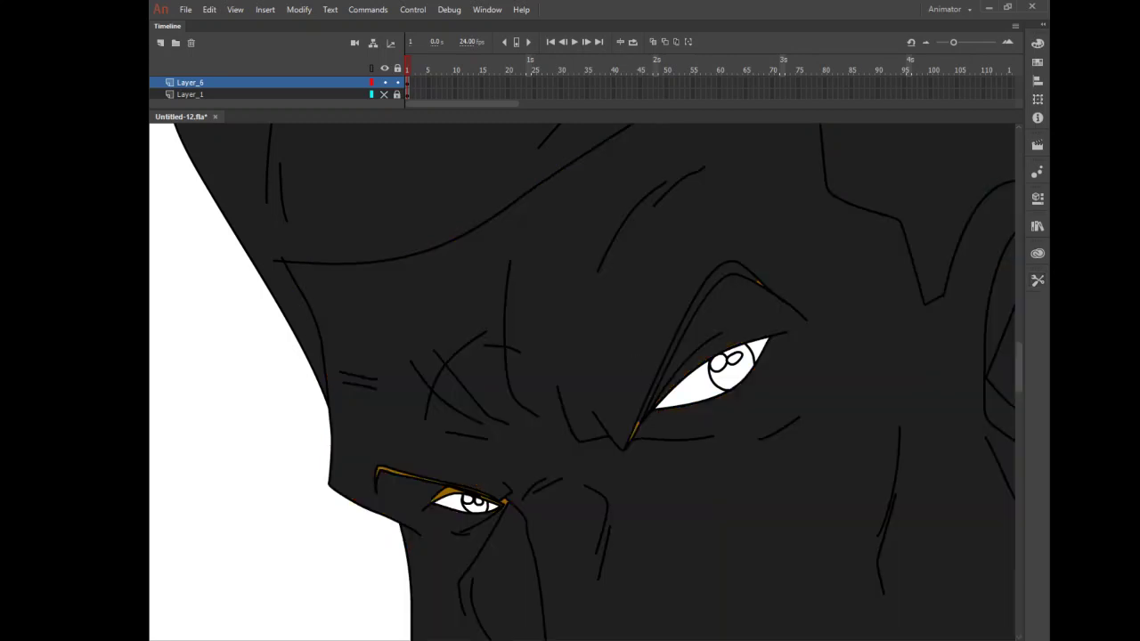
key(ctrl+z)
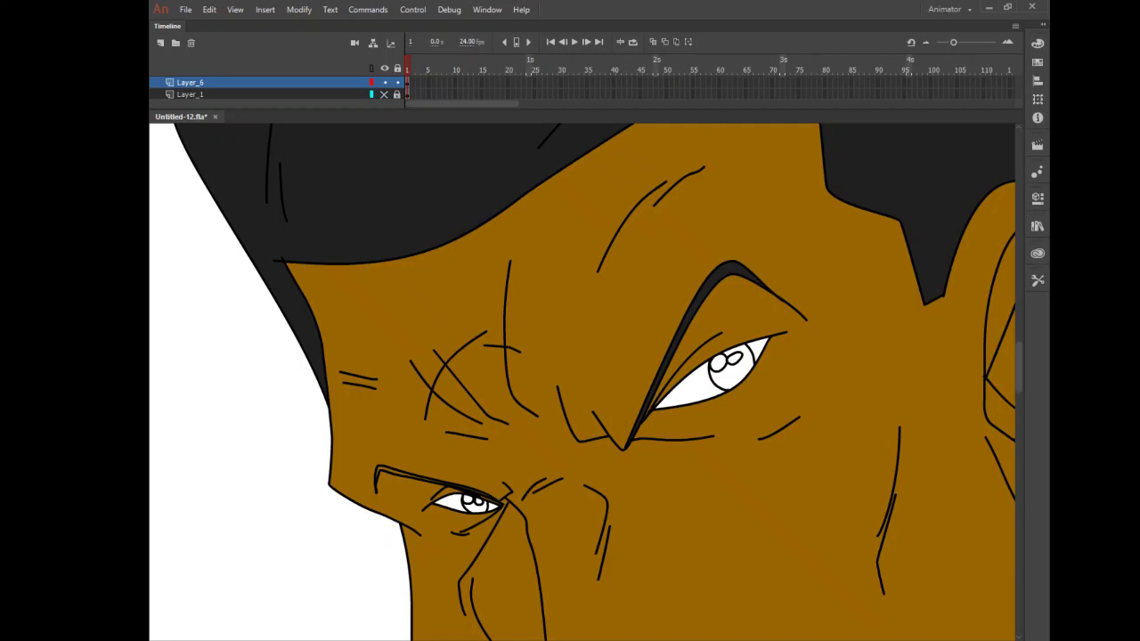
Step: Undo the first fill attempt on the far eyebrow, adjust the Paint Bucket's gap setting, and fill that eyebrow with the dark hair colour
click(390, 472)
key(ctrl+z)
click(1038, 280)
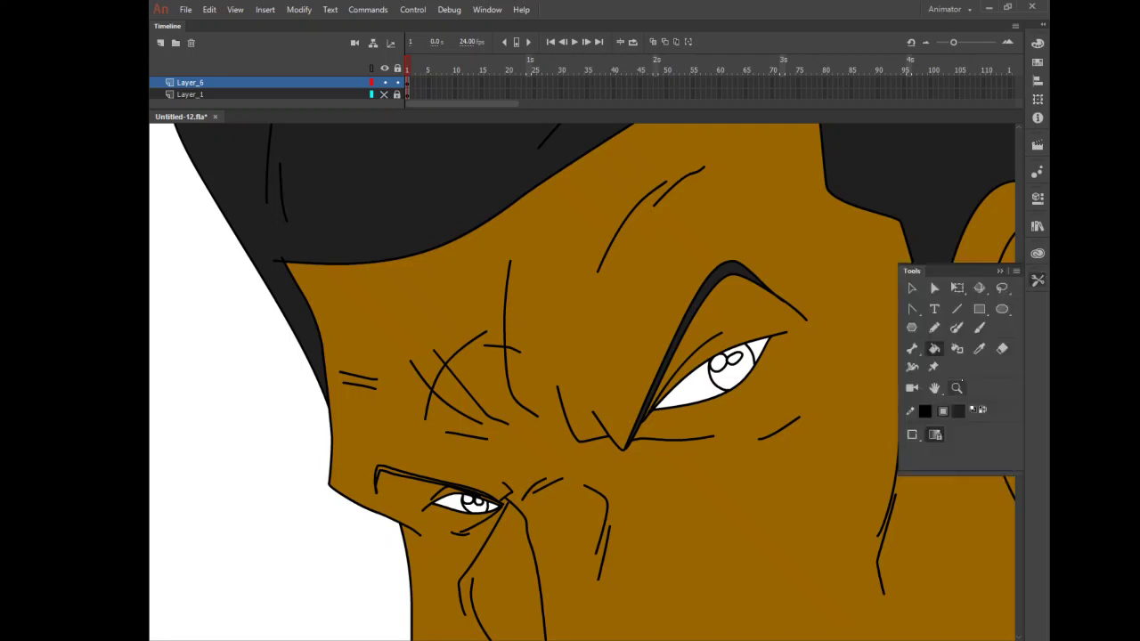
click(912, 435)
click(953, 434)
click(395, 472)
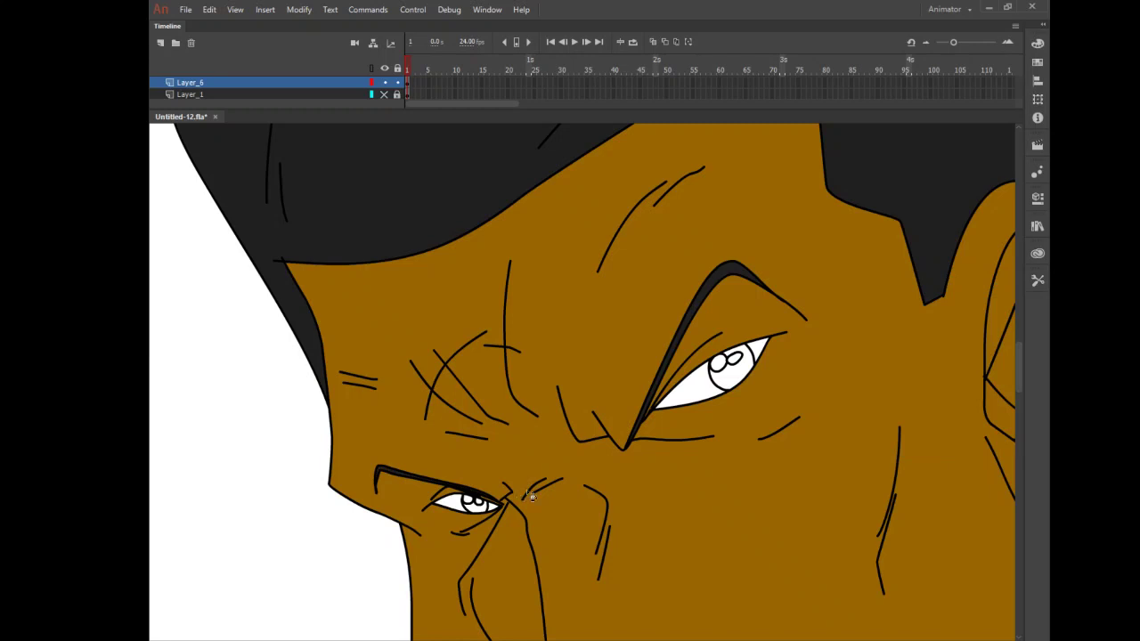
Step: Fill the irises of both eyes with the dark hair colour, leaving the small highlight shapes white
click(1038, 279)
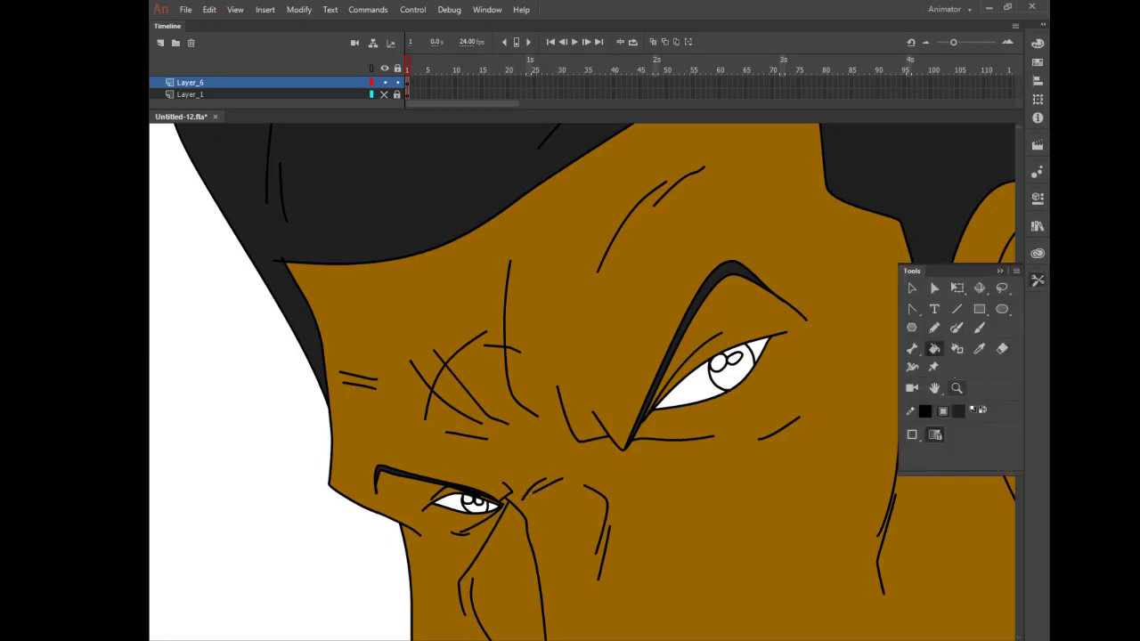
click(741, 376)
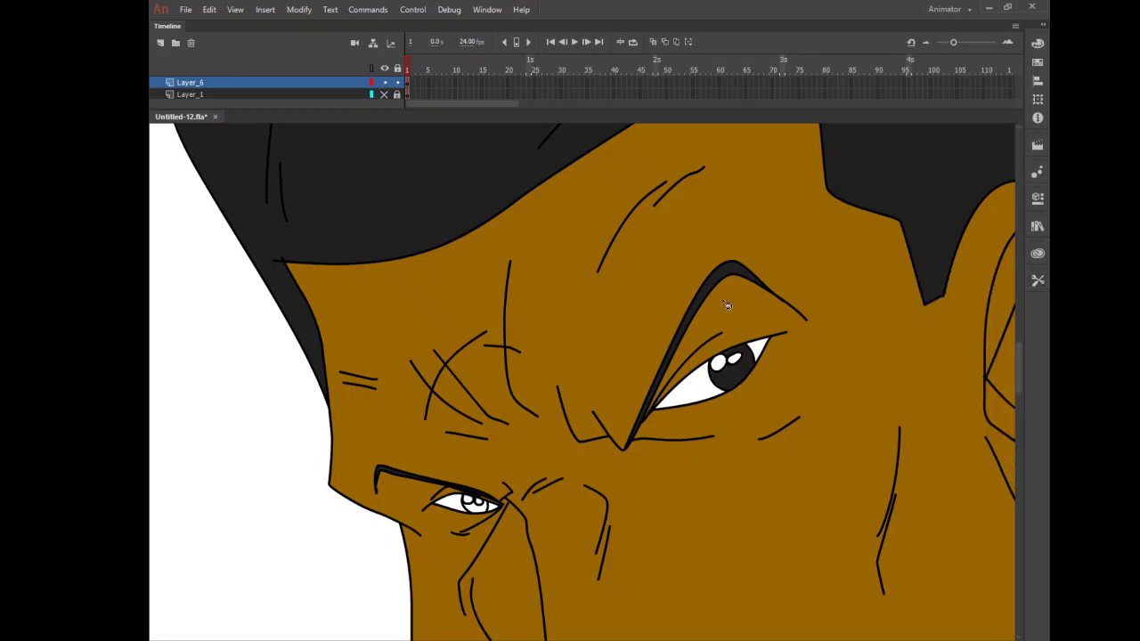
click(474, 504)
click(1038, 280)
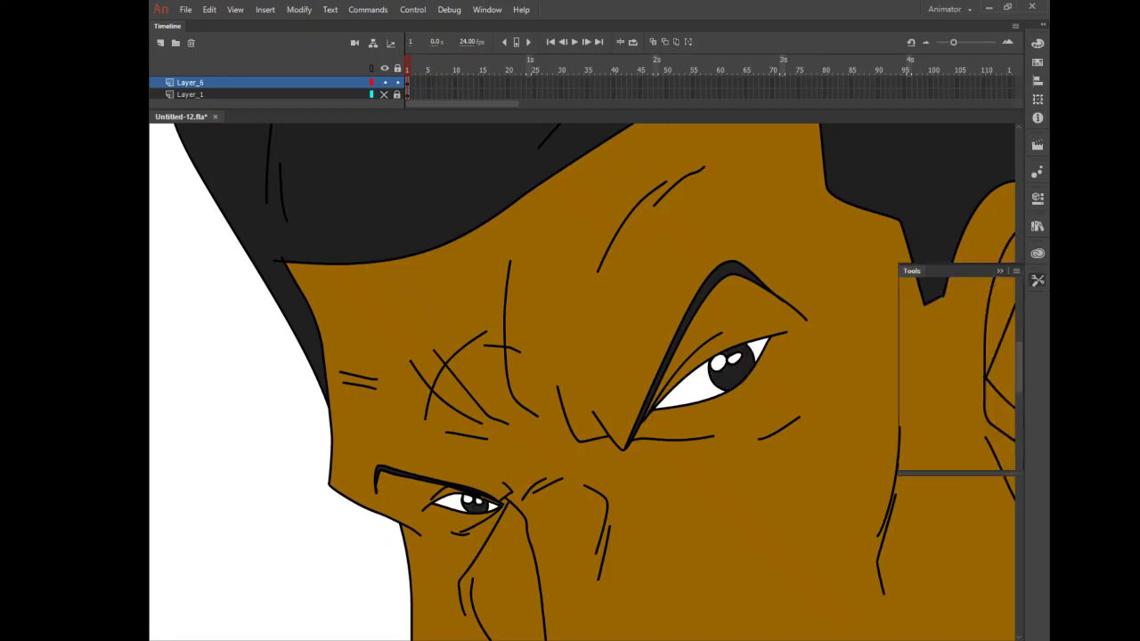
Step: Set the fill colour to dark green and fill the larger, near side of the shirt collar with it
click(957, 388)
click(820, 371)
click(786, 381)
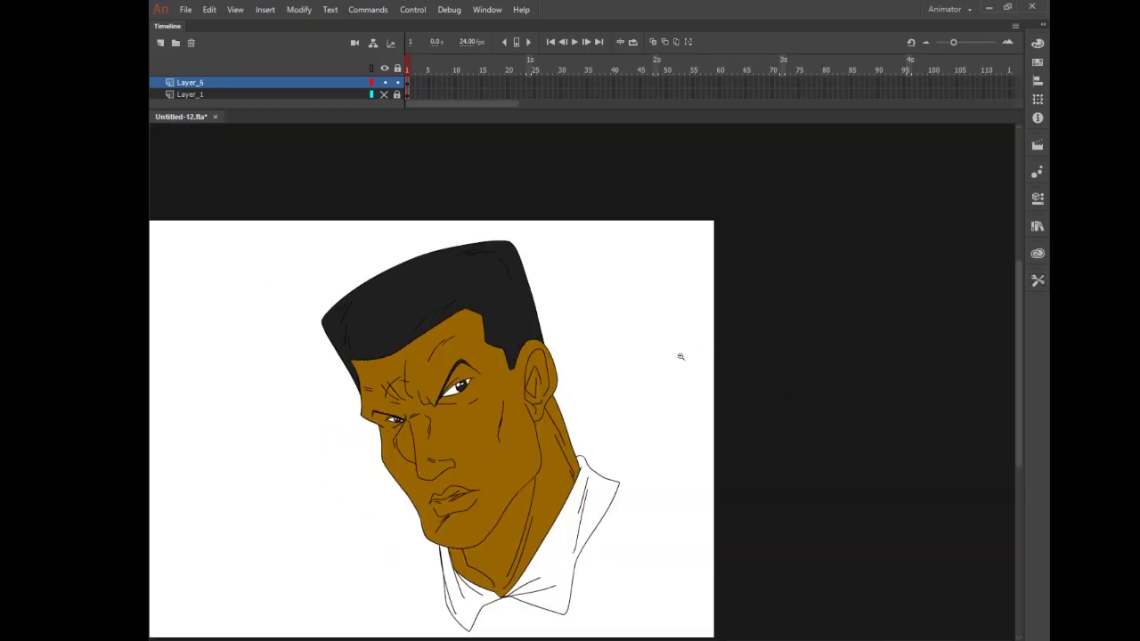
click(612, 427)
drag(579, 295, 756, 518)
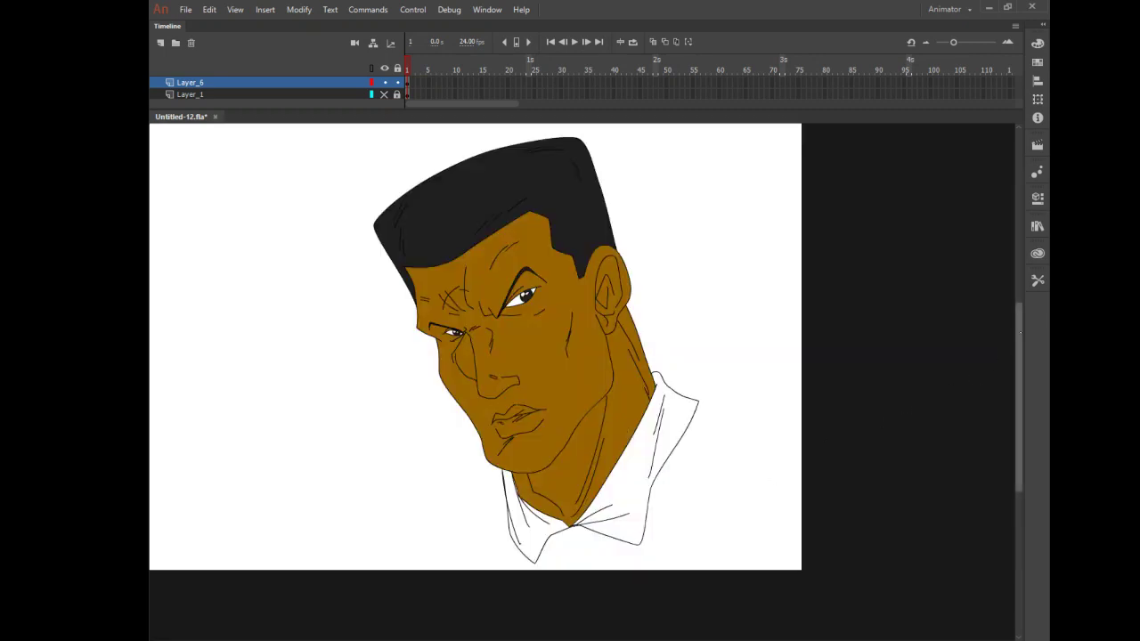
click(1039, 281)
click(959, 411)
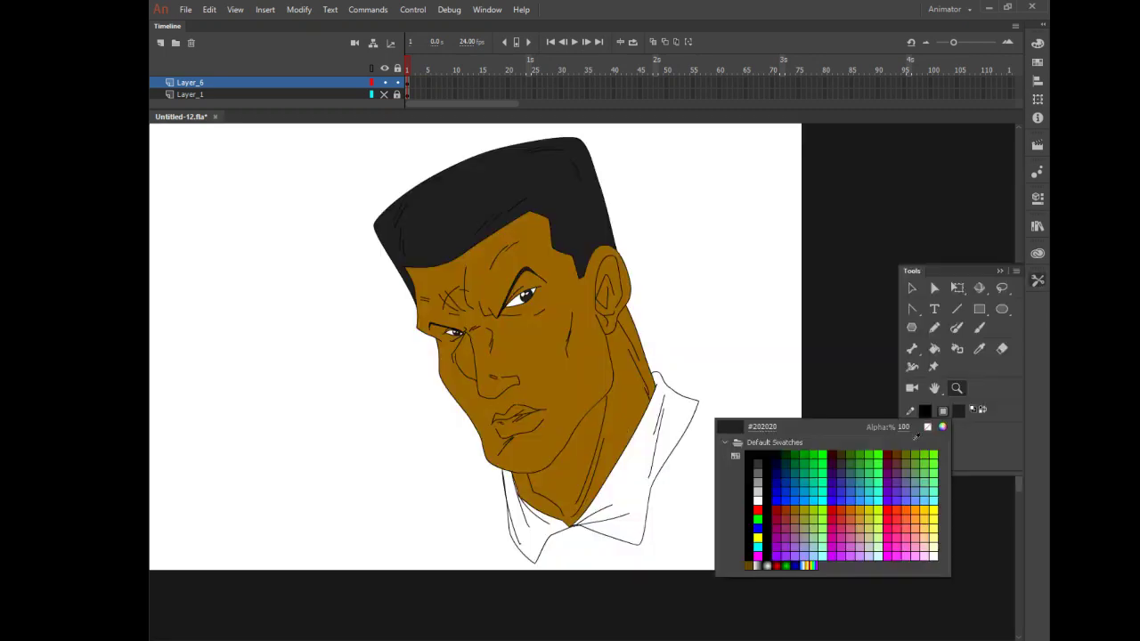
click(799, 454)
click(957, 410)
click(776, 457)
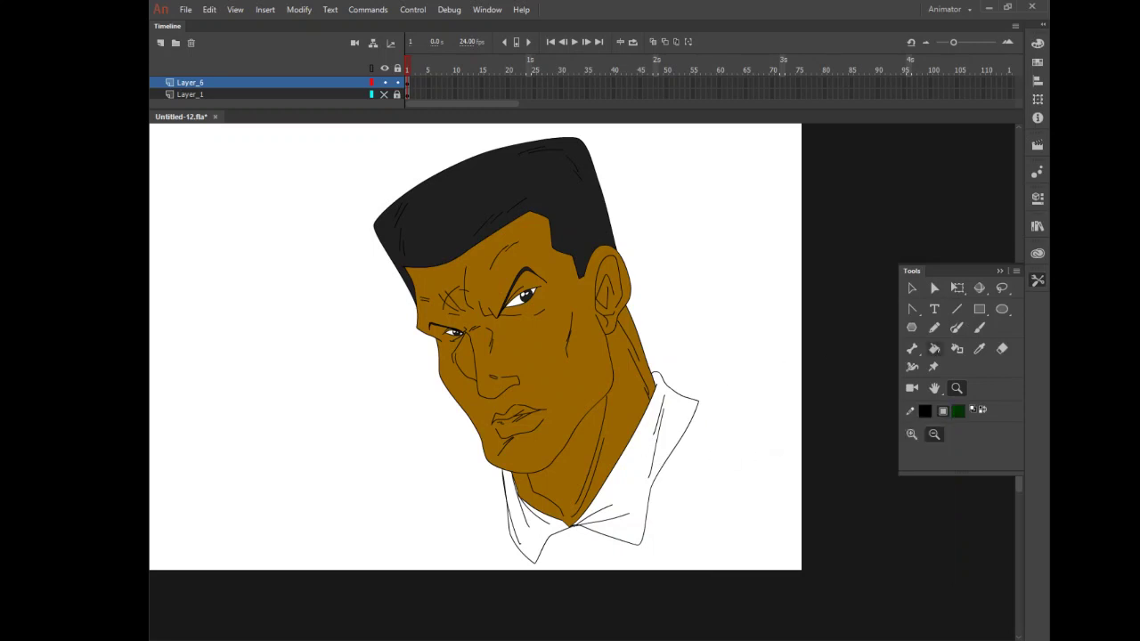
click(934, 349)
click(637, 467)
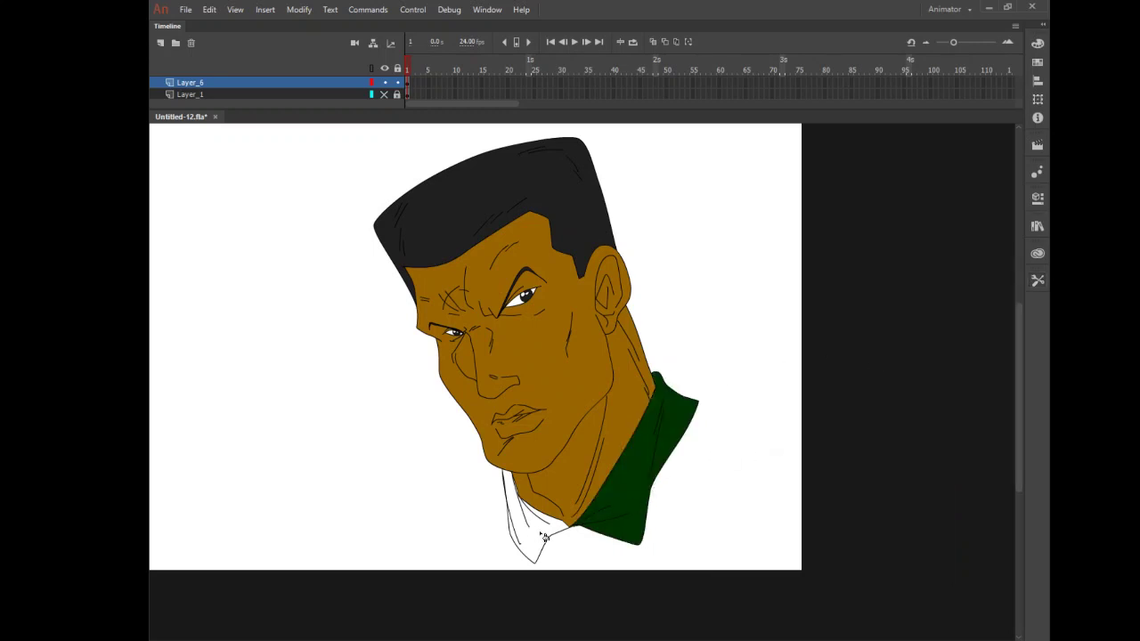
Step: Adjust the Paint Bucket's gap setting and fill the smaller, far side of the collar with dark green
click(1038, 281)
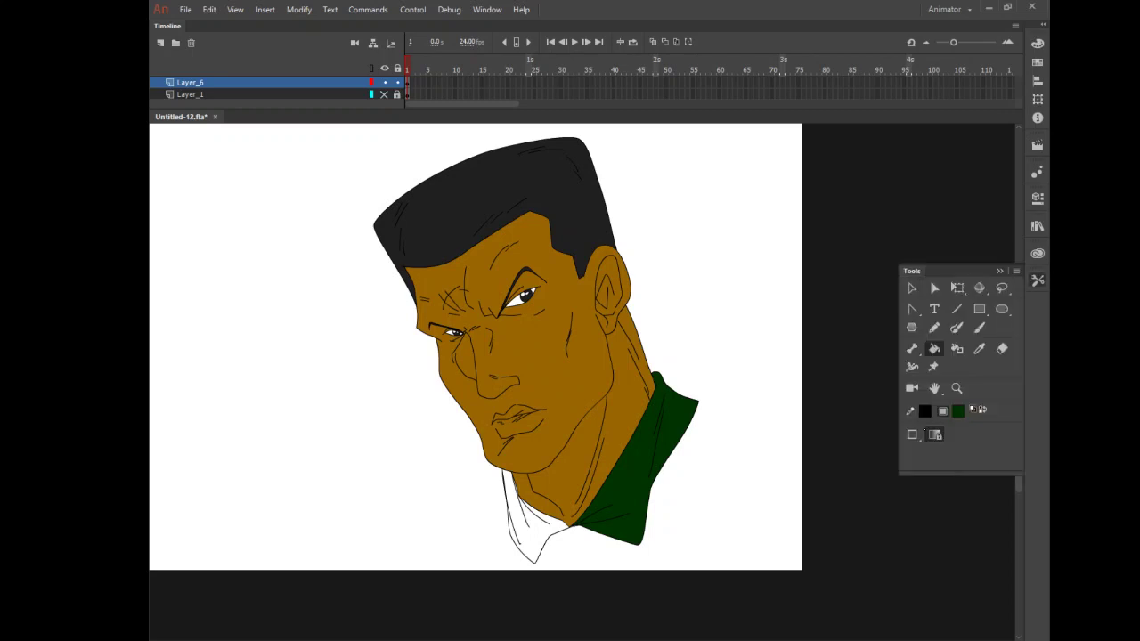
click(912, 435)
click(971, 448)
click(544, 539)
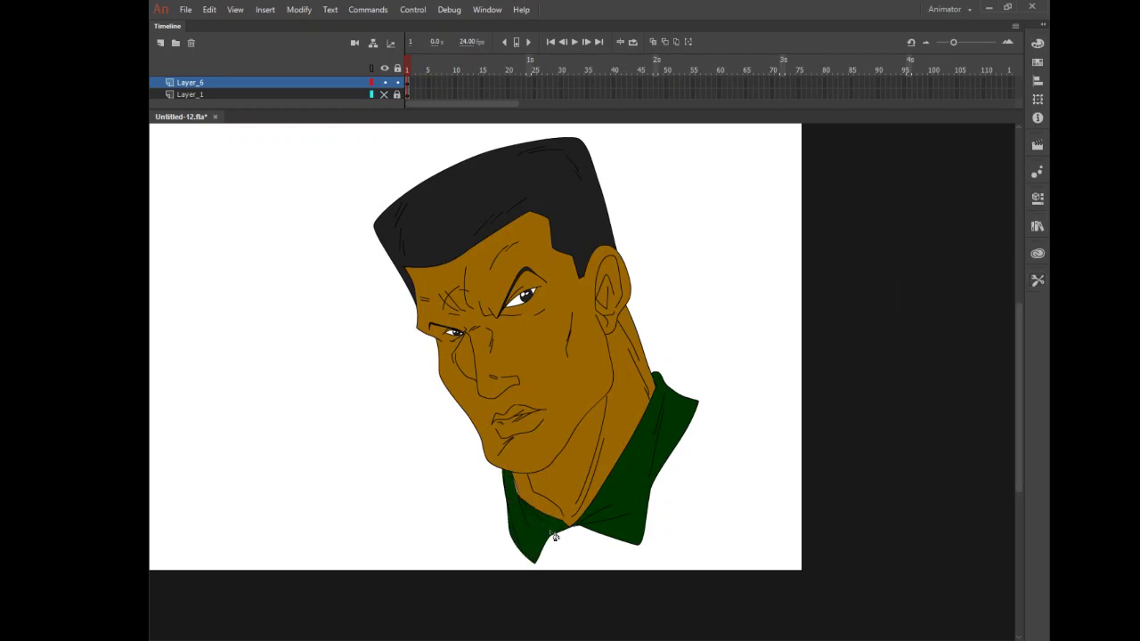
Step: Fill the leftover white slivers of the collar beside the neck and near its V-shaped opening with dark green
click(1037, 281)
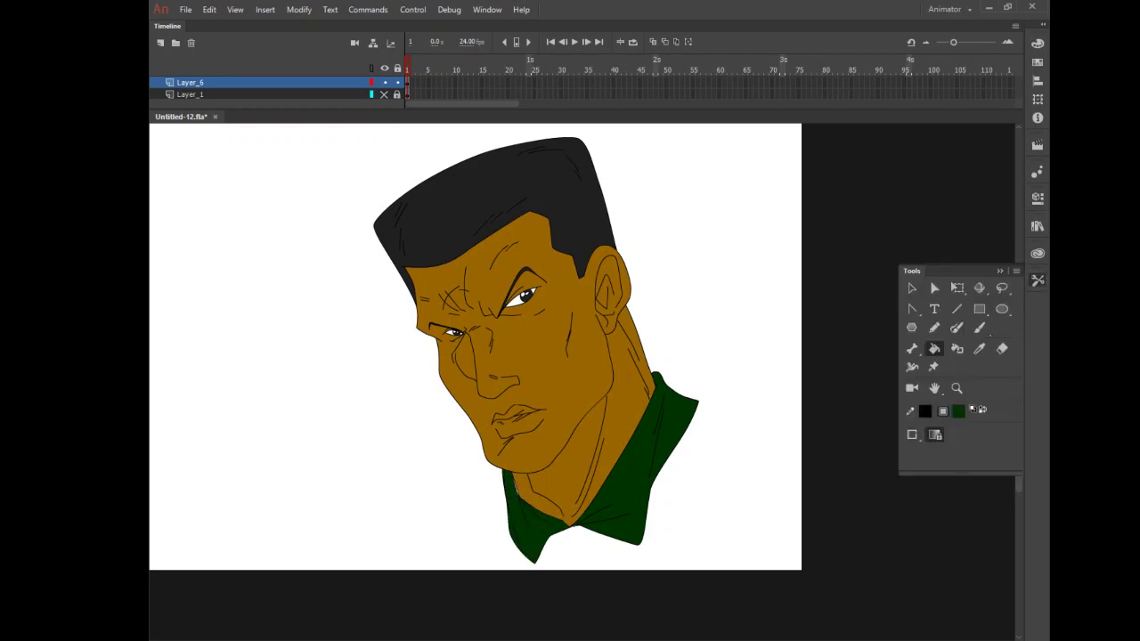
click(957, 386)
drag(475, 451, 578, 538)
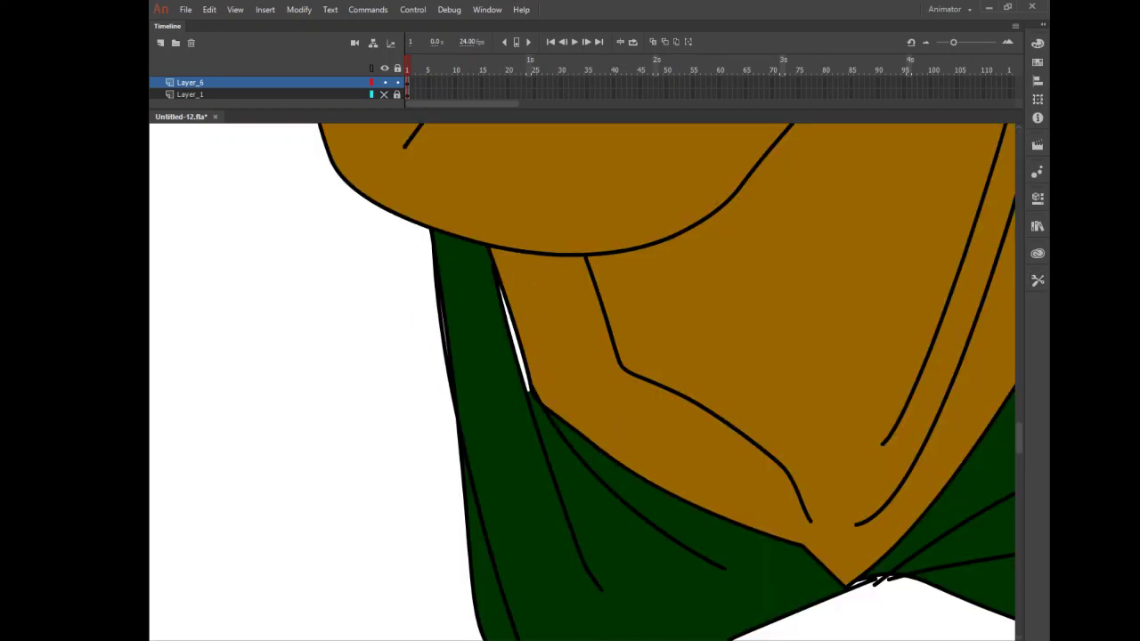
click(1038, 281)
click(934, 348)
click(447, 342)
click(1038, 281)
key(z)
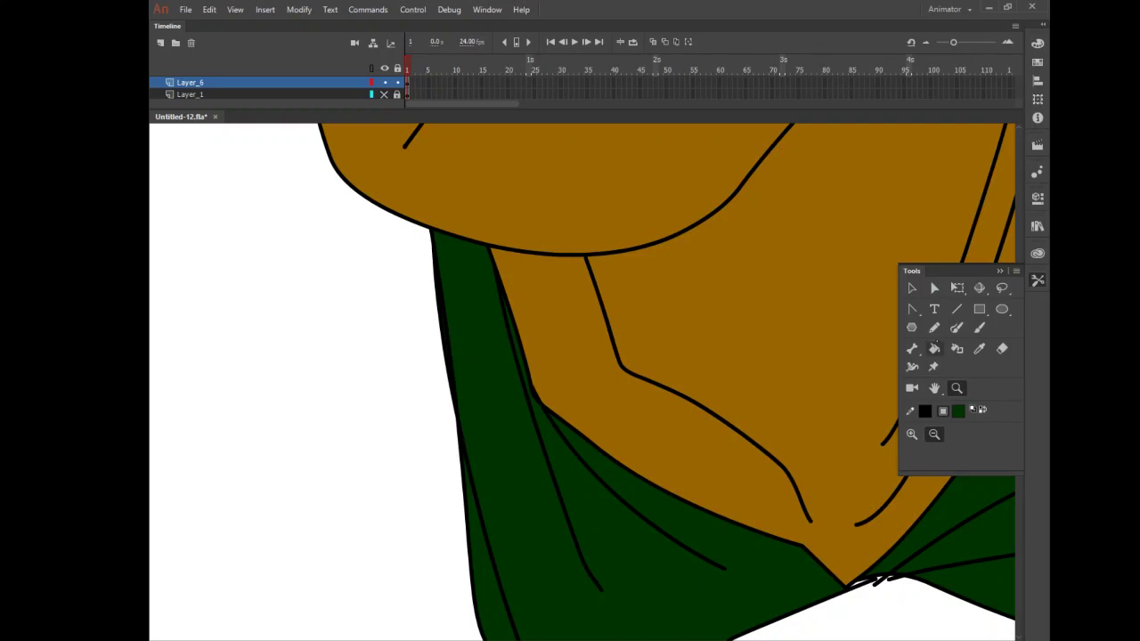
click(934, 348)
click(877, 581)
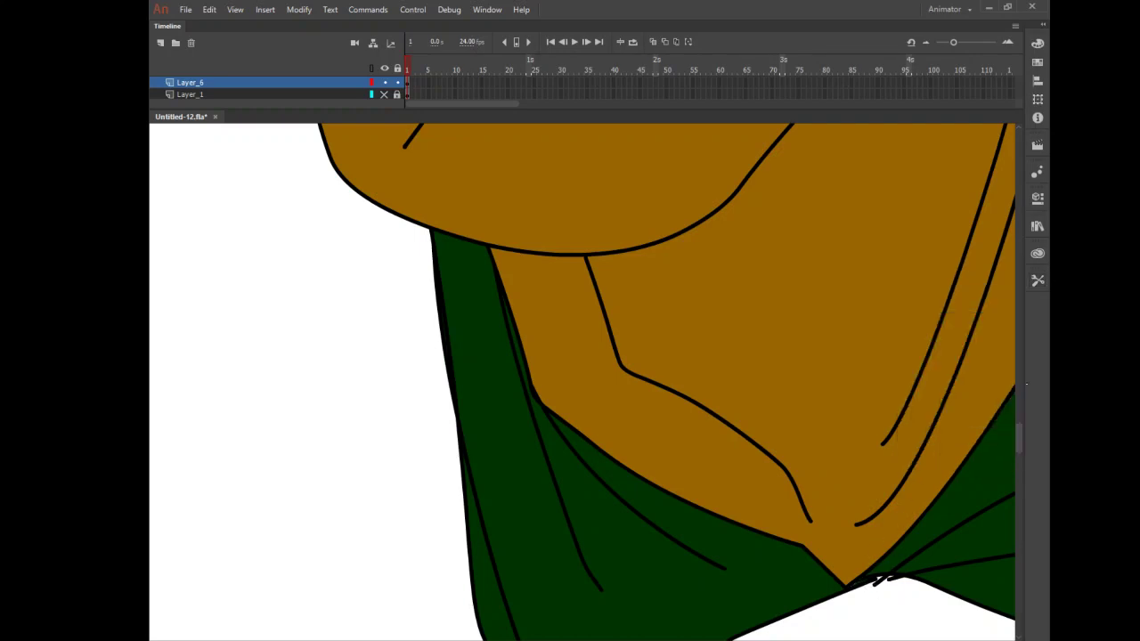
Step: Set the stroke colour to red and pencil a shadow boundary from the top of the hair through the ear and neck onto the collar
click(1038, 281)
click(957, 388)
click(819, 304)
click(818, 303)
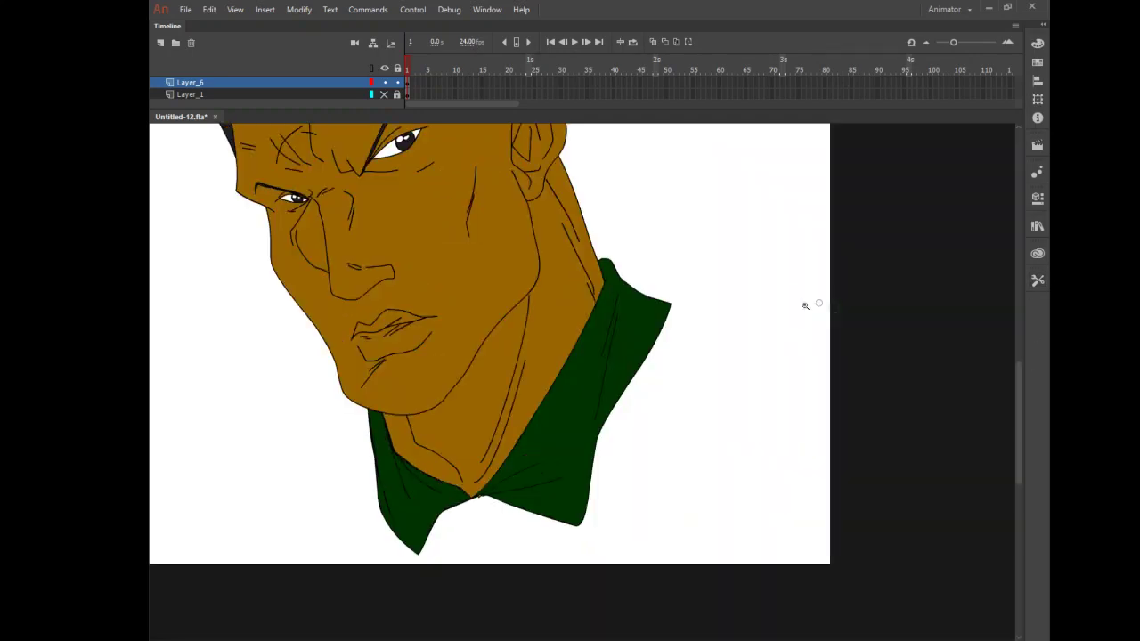
click(784, 303)
click(746, 304)
drag(561, 317, 694, 487)
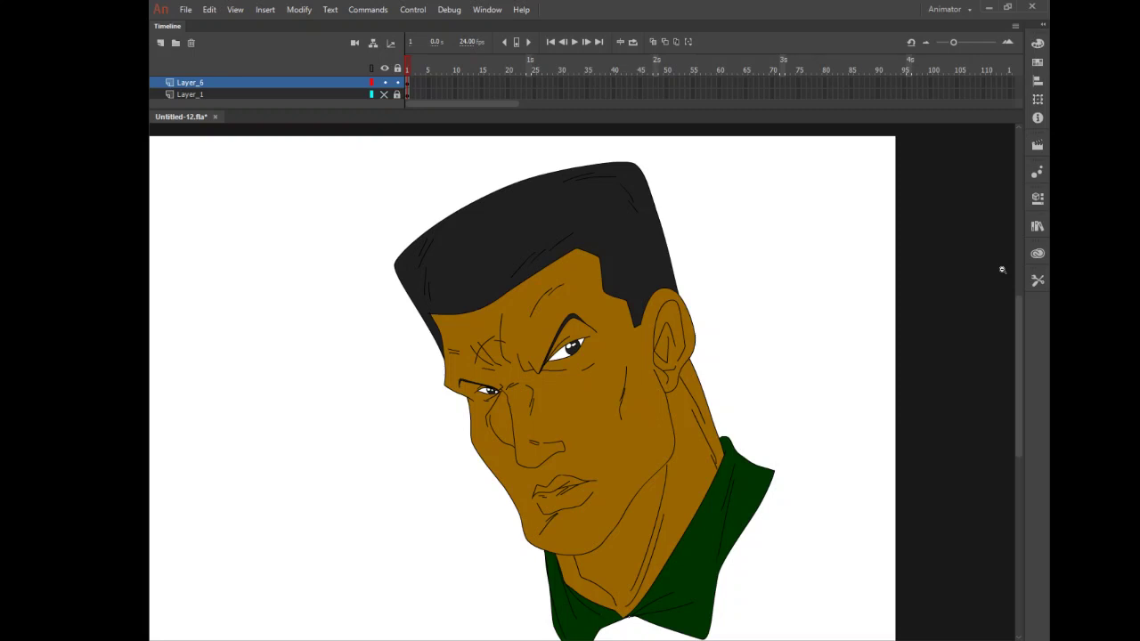
click(1038, 280)
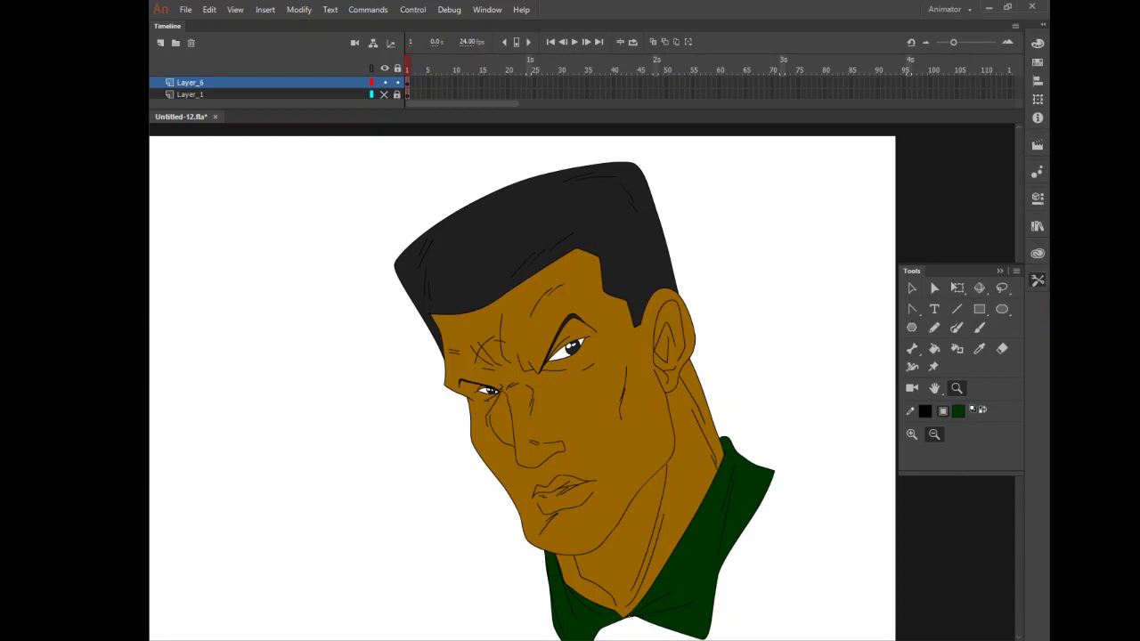
click(924, 411)
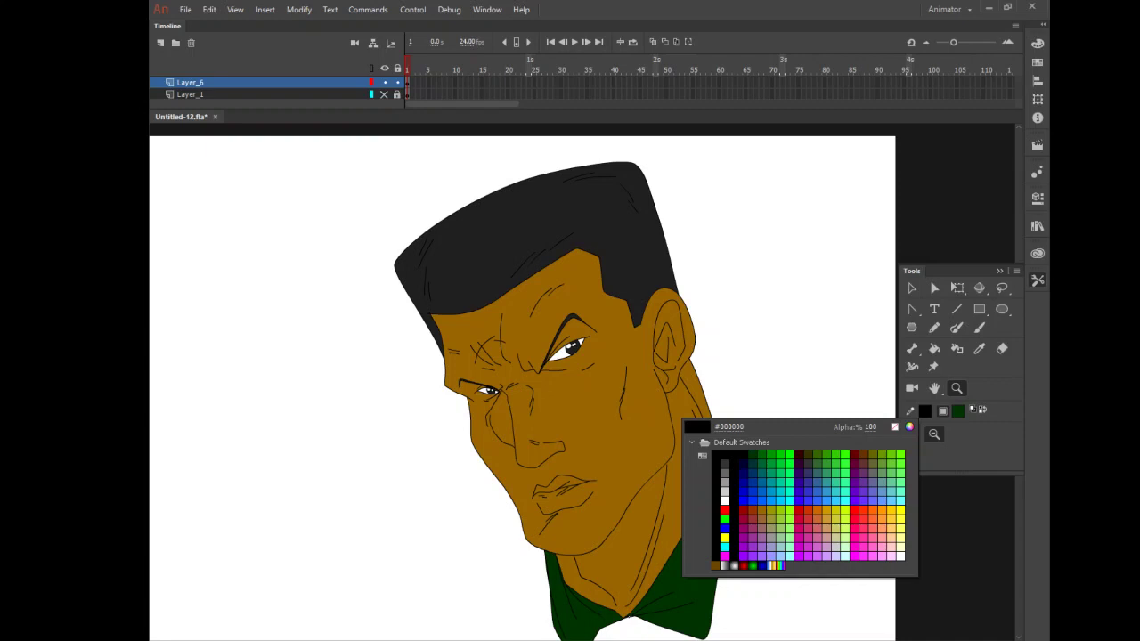
click(726, 507)
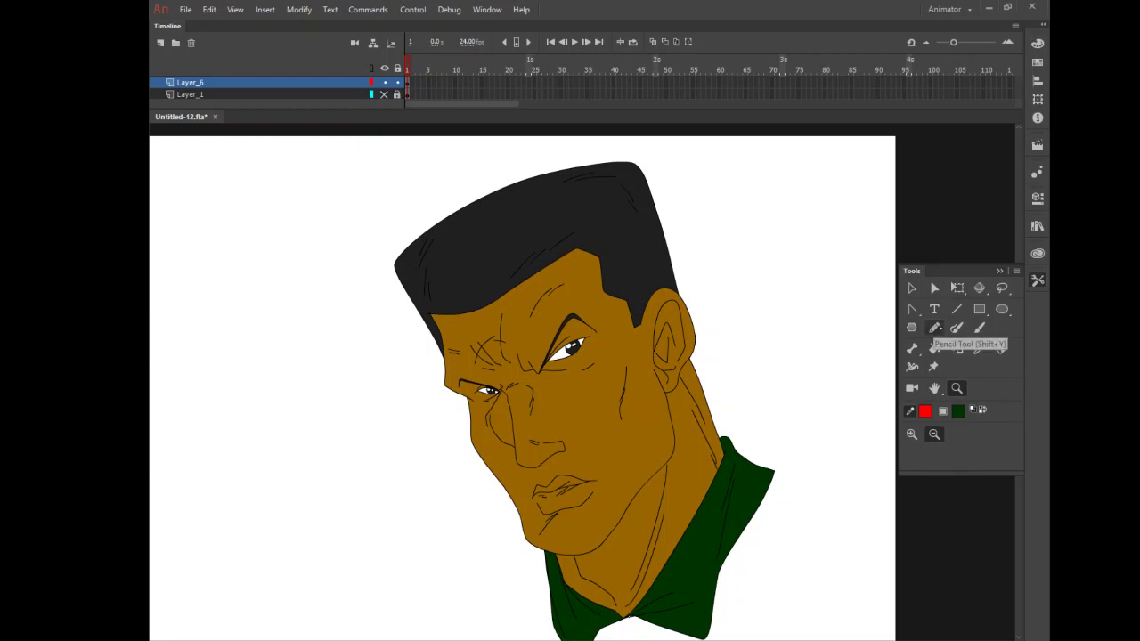
click(934, 328)
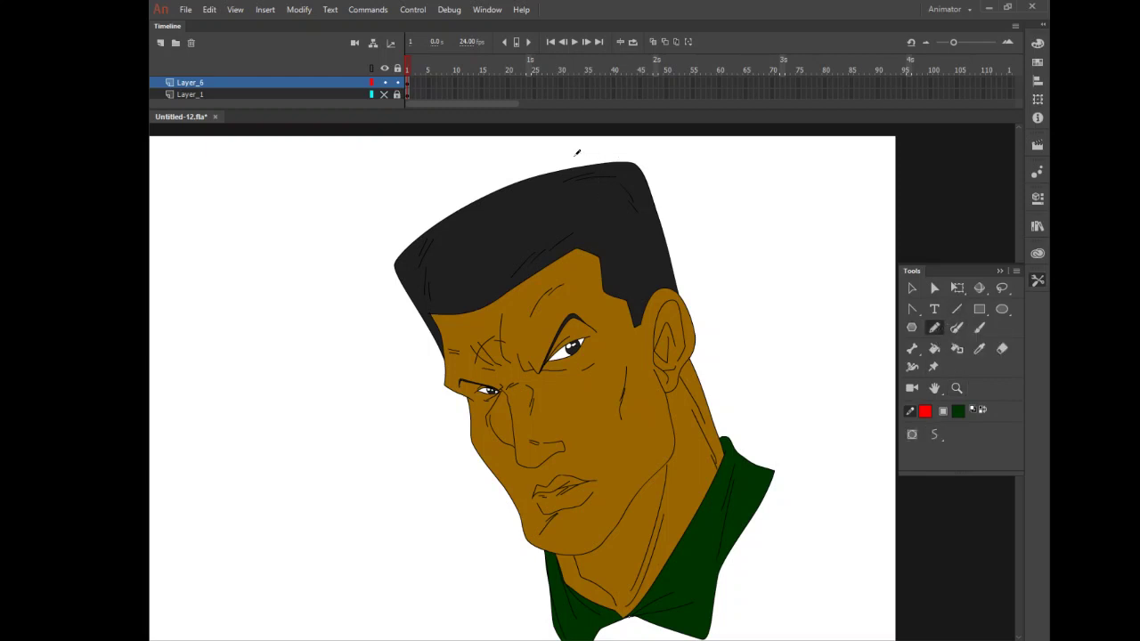
mouse_move(499, 167)
mouse_down()
mouse_move(610, 203)
mouse_move(659, 303)
mouse_up()
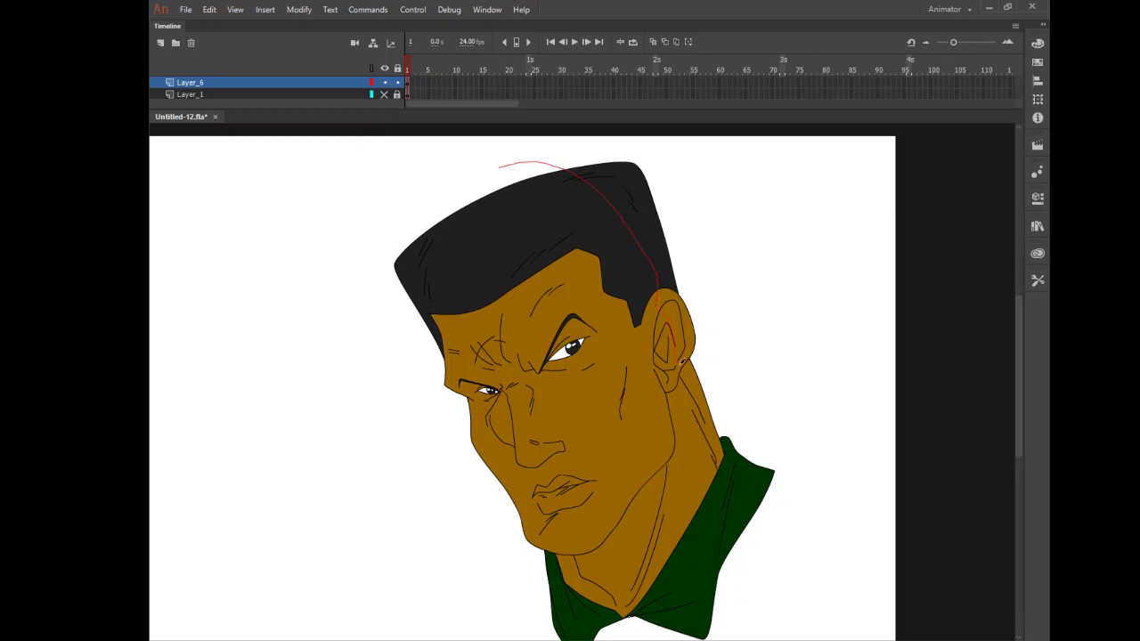
mouse_move(710, 466)
mouse_down()
mouse_move(748, 524)
mouse_move(756, 582)
mouse_up()
Step: Pencil red shadow boundaries from the hair along the cheek to the chin, and from below the jaw across the neck
mouse_move(508, 527)
mouse_down()
mouse_move(546, 541)
mouse_move(588, 531)
mouse_up()
key(ctrl+z)
drag(514, 547, 587, 534)
mouse_move(579, 250)
mouse_down()
mouse_move(493, 170)
mouse_move(434, 145)
mouse_up()
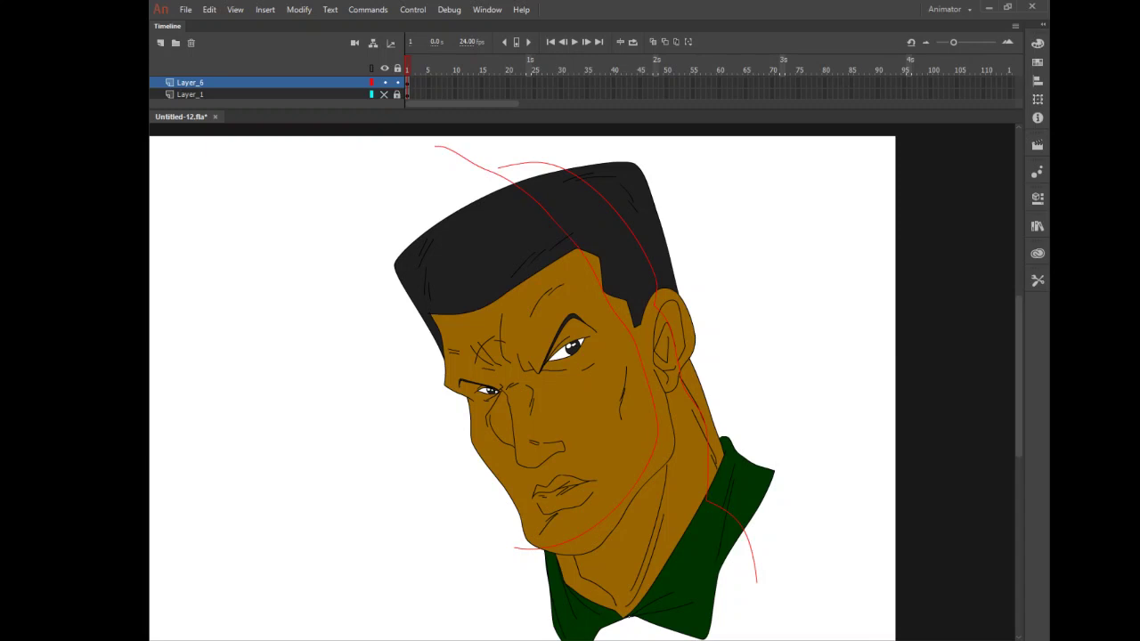
drag(570, 601, 496, 609)
click(210, 10)
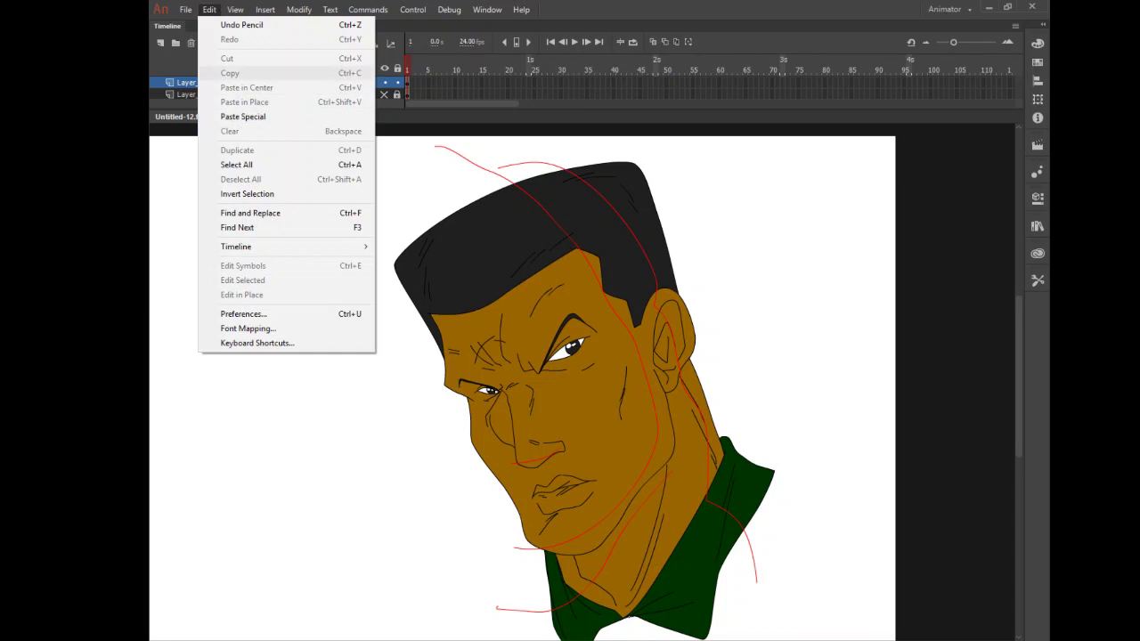
click(764, 4)
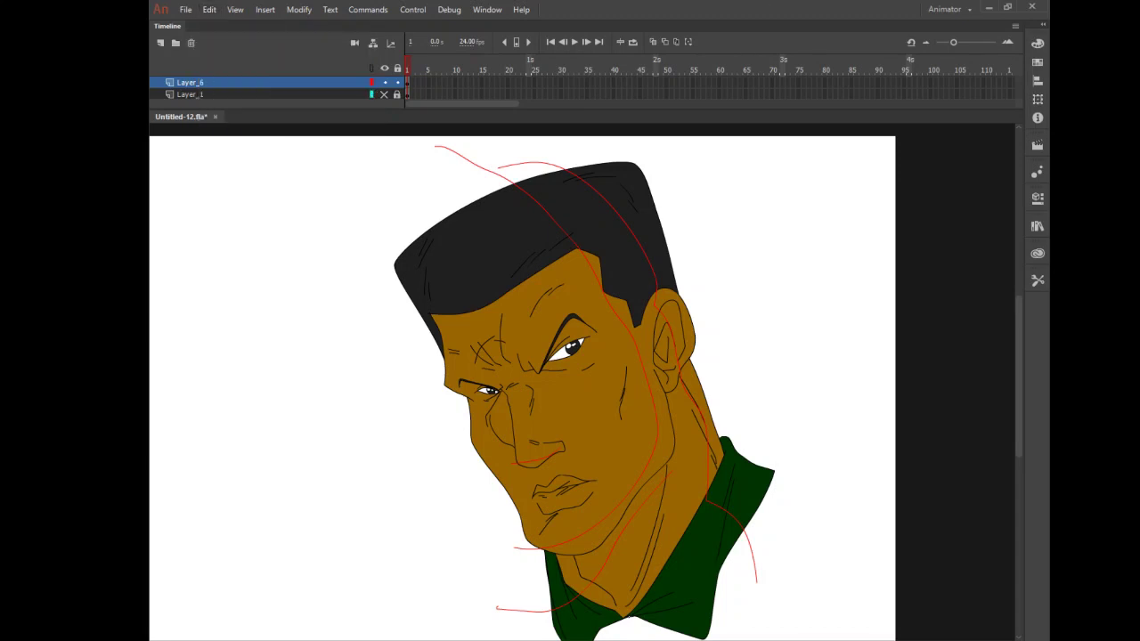
Step: Pencil a closed red shadow shape beneath the nose, from its tip to the nostril wing and down towards the upper lip
click(1038, 281)
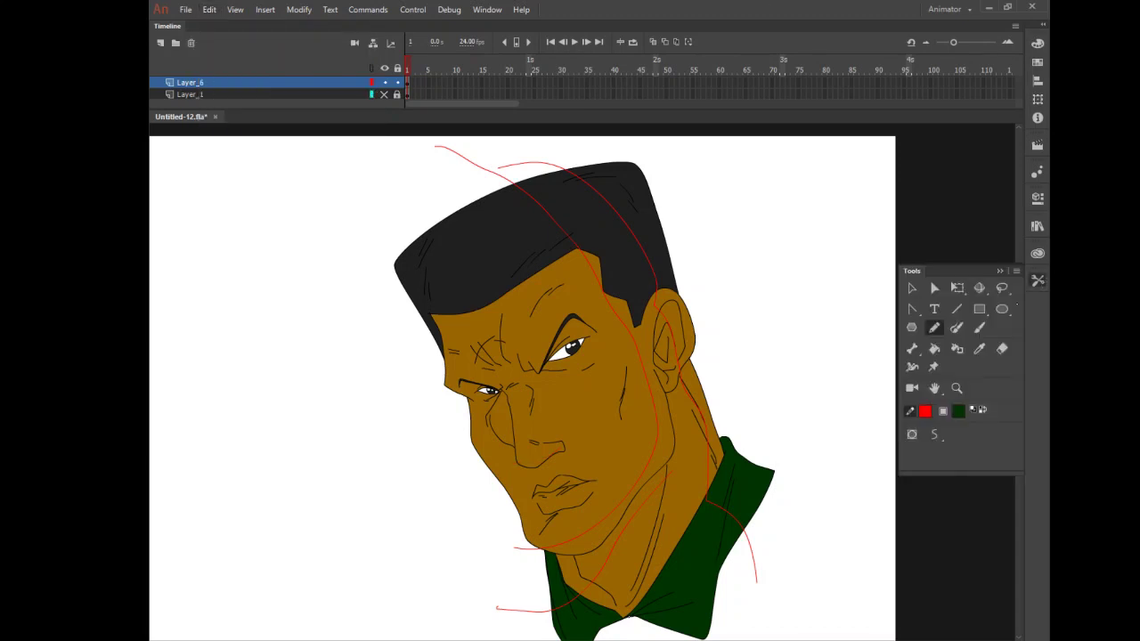
click(956, 389)
drag(481, 406, 621, 542)
click(1038, 281)
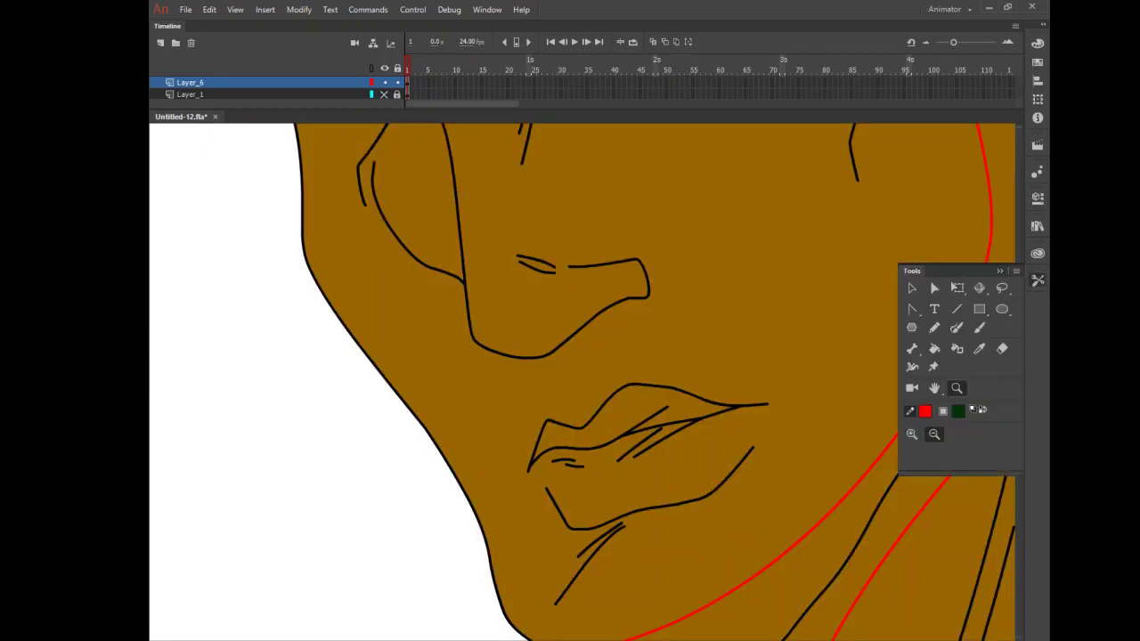
click(934, 327)
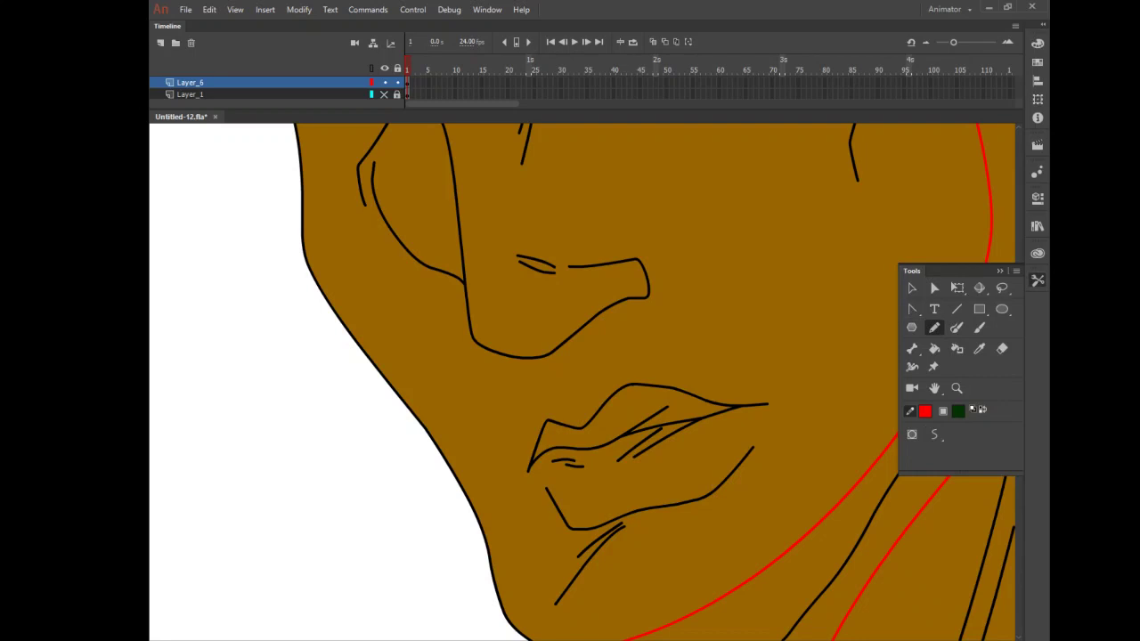
mouse_move(452, 327)
mouse_down()
mouse_move(499, 342)
mouse_move(634, 287)
mouse_move(611, 338)
mouse_move(558, 388)
mouse_move(478, 366)
mouse_move(466, 334)
mouse_up()
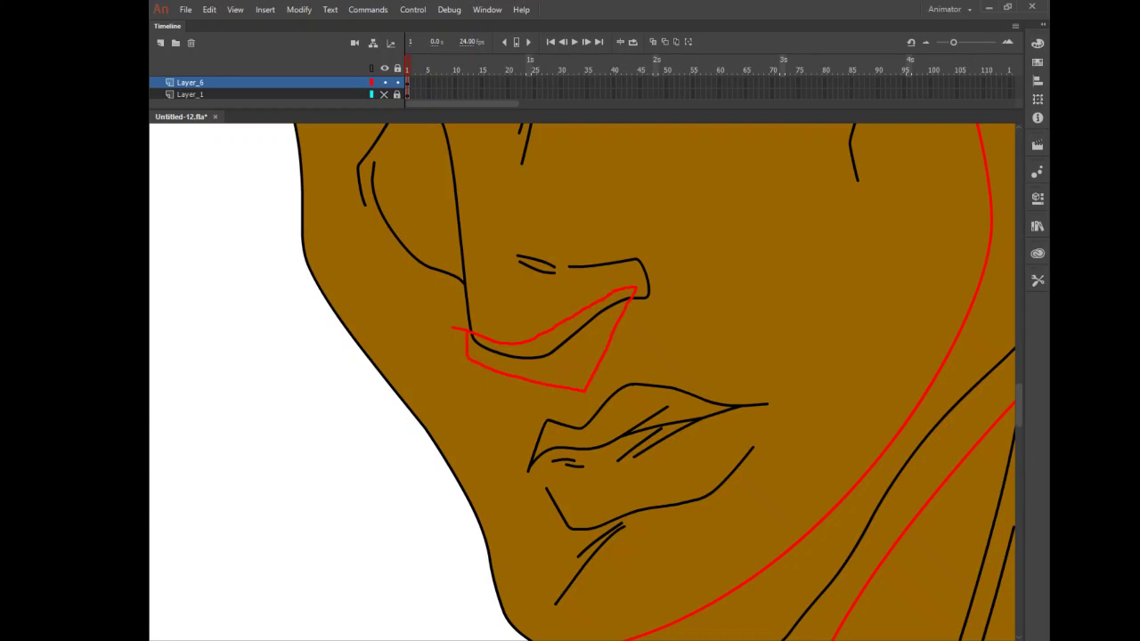
Step: Pencil red shadow lines from under the far eye down to the side of the nose, and across both eyes
click(1038, 281)
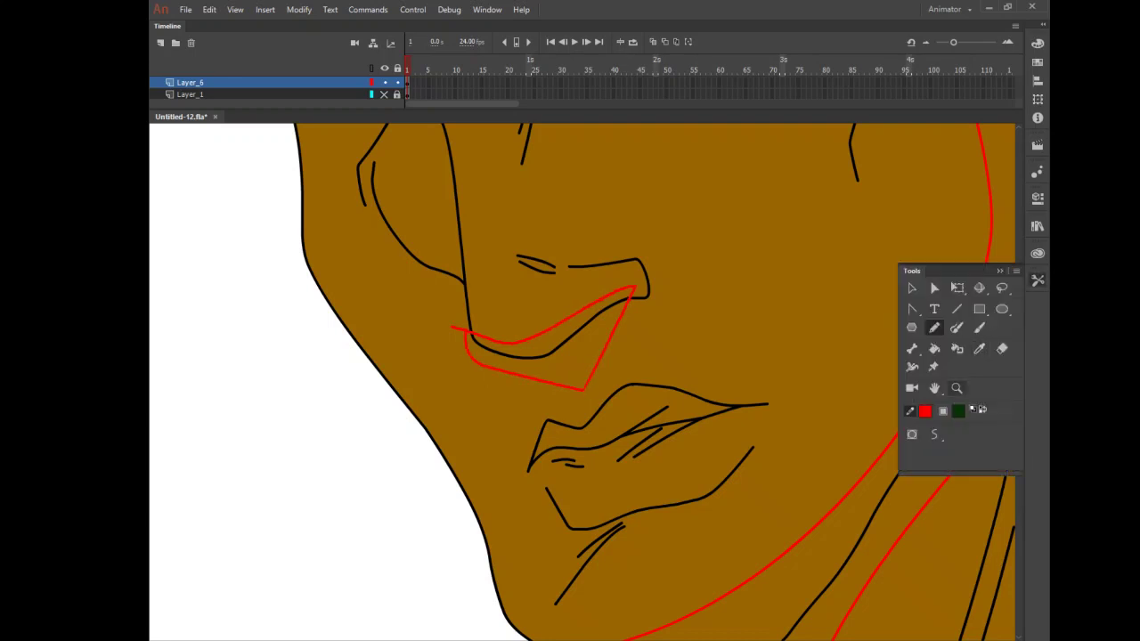
click(958, 388)
click(837, 486)
click(836, 487)
click(837, 487)
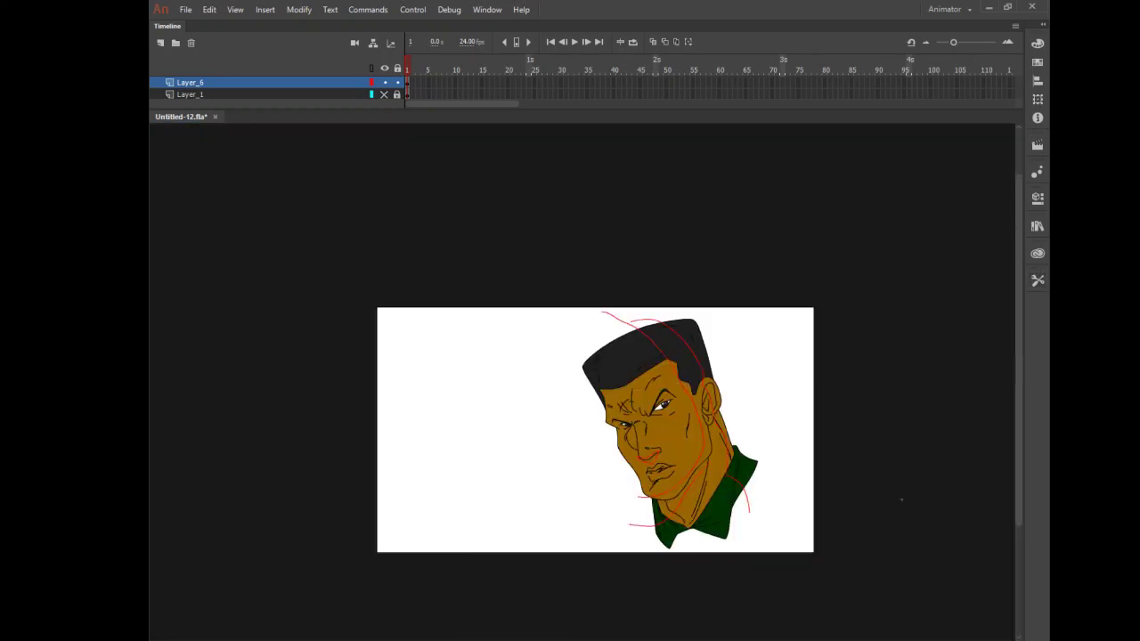
click(898, 498)
drag(569, 292, 640, 408)
drag(394, 300, 599, 476)
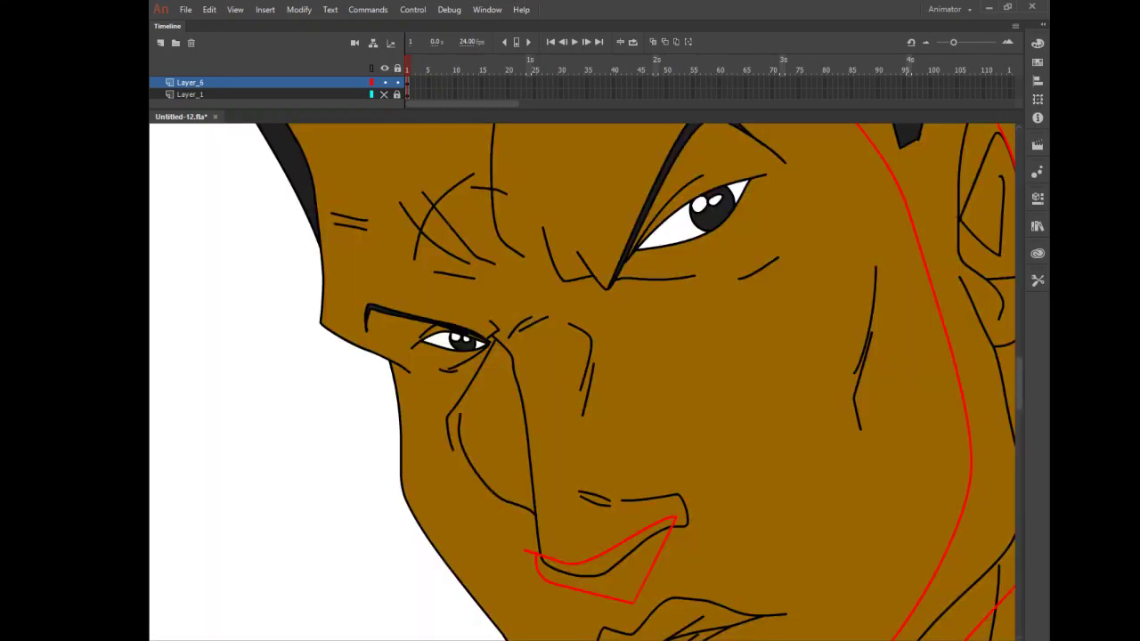
click(1038, 280)
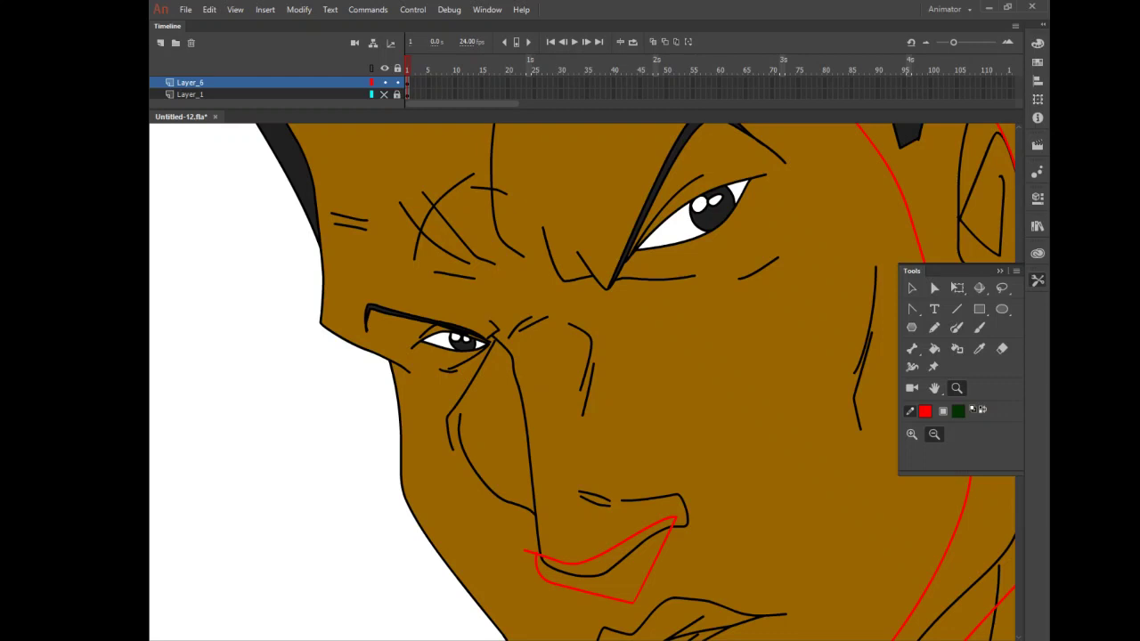
click(934, 327)
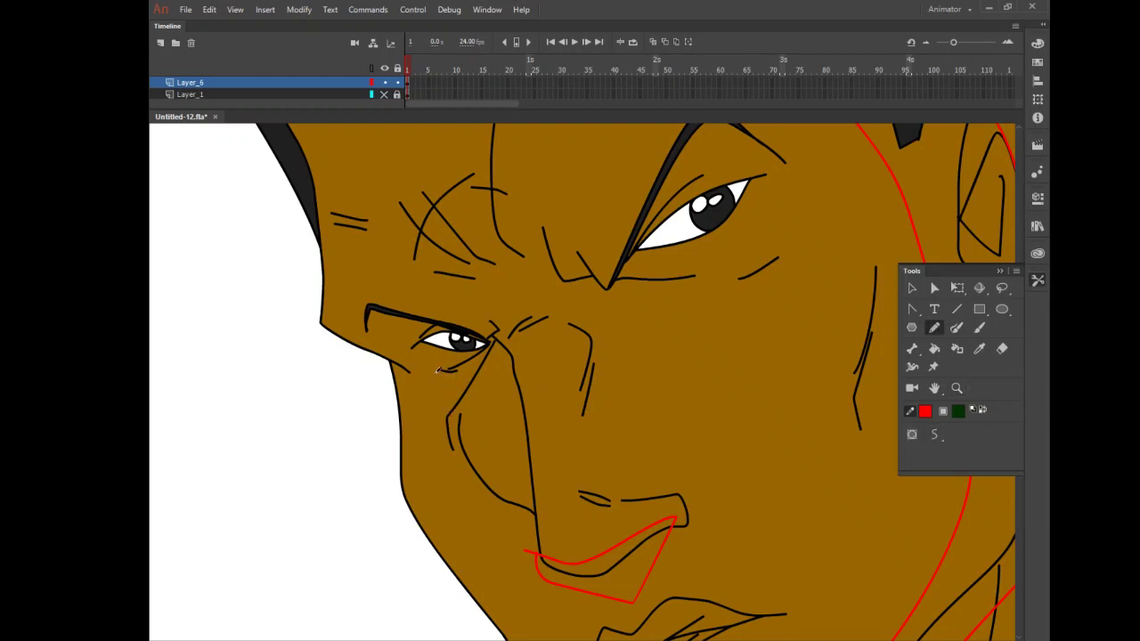
mouse_move(438, 363)
mouse_down()
mouse_move(435, 426)
mouse_move(489, 490)
mouse_move(547, 502)
mouse_up()
drag(429, 378, 506, 312)
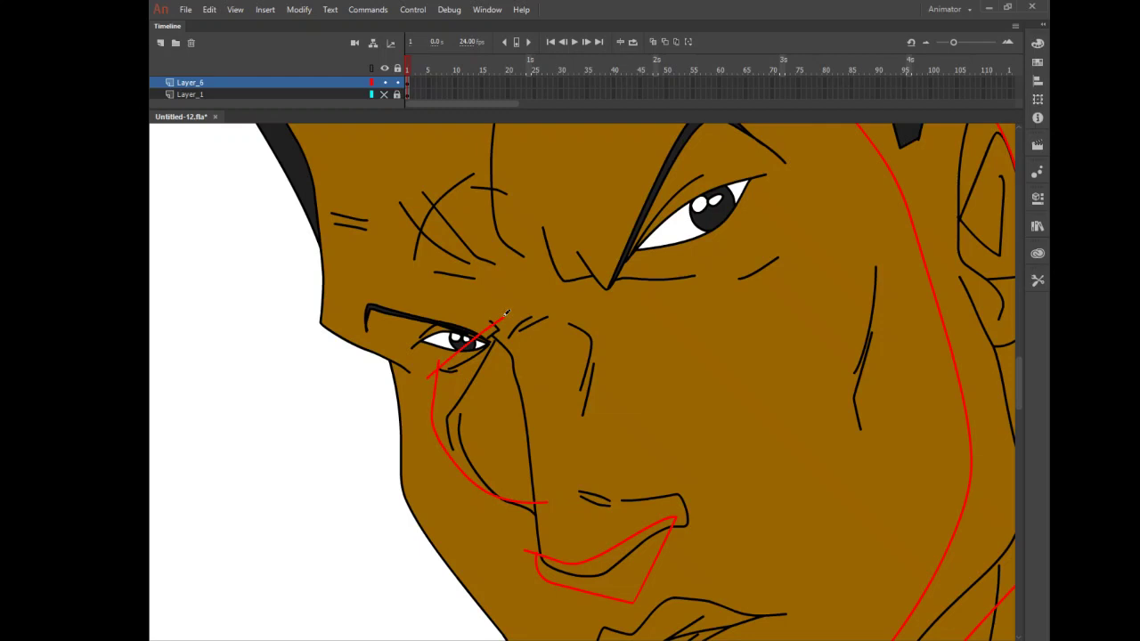
drag(686, 235, 753, 192)
drag(446, 343, 489, 344)
Step: Pencil a red shadow boundary diagonally across the near side of the collar, from its lower edge up towards the collar's upper corner
click(1038, 280)
click(934, 435)
alt+click(780, 312)
alt+click(776, 313)
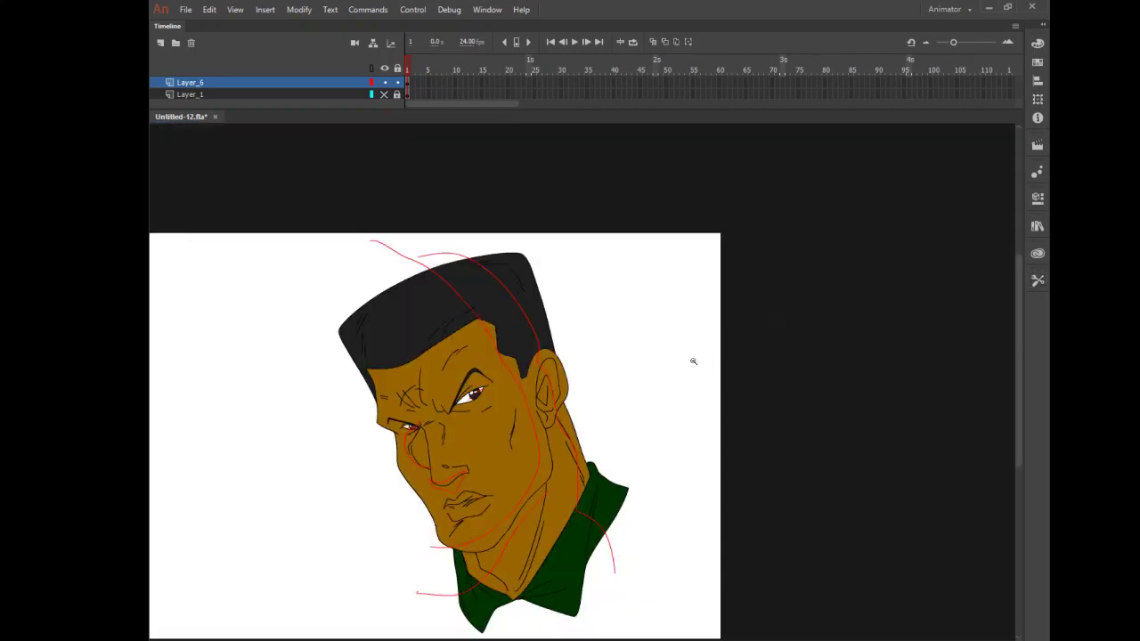
alt+click(691, 362)
drag(535, 298, 711, 566)
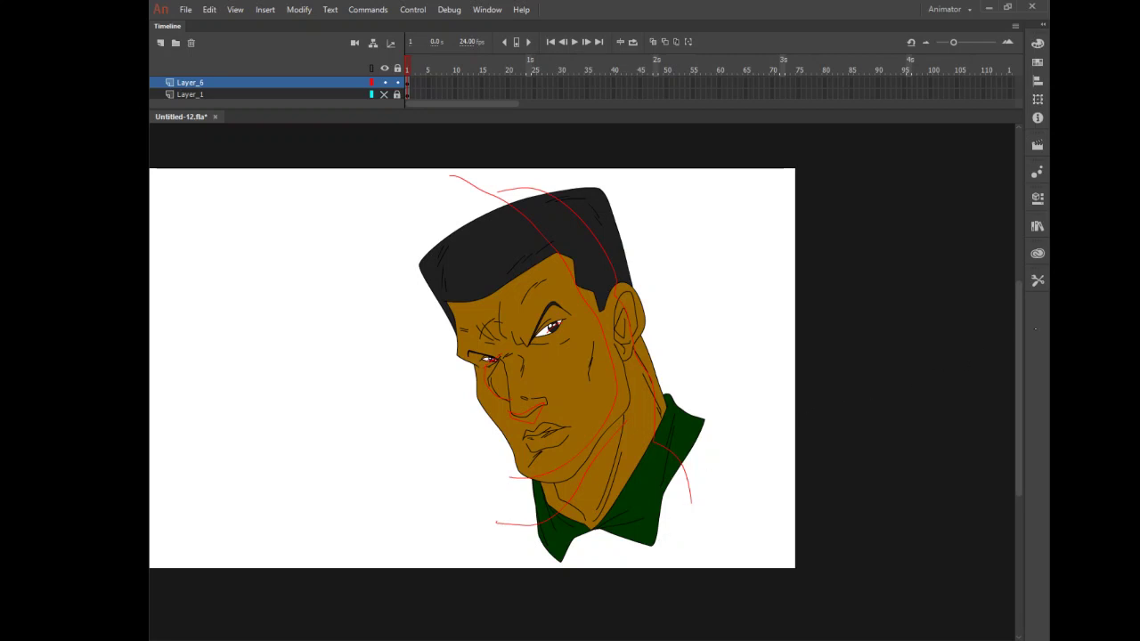
click(1037, 280)
click(934, 327)
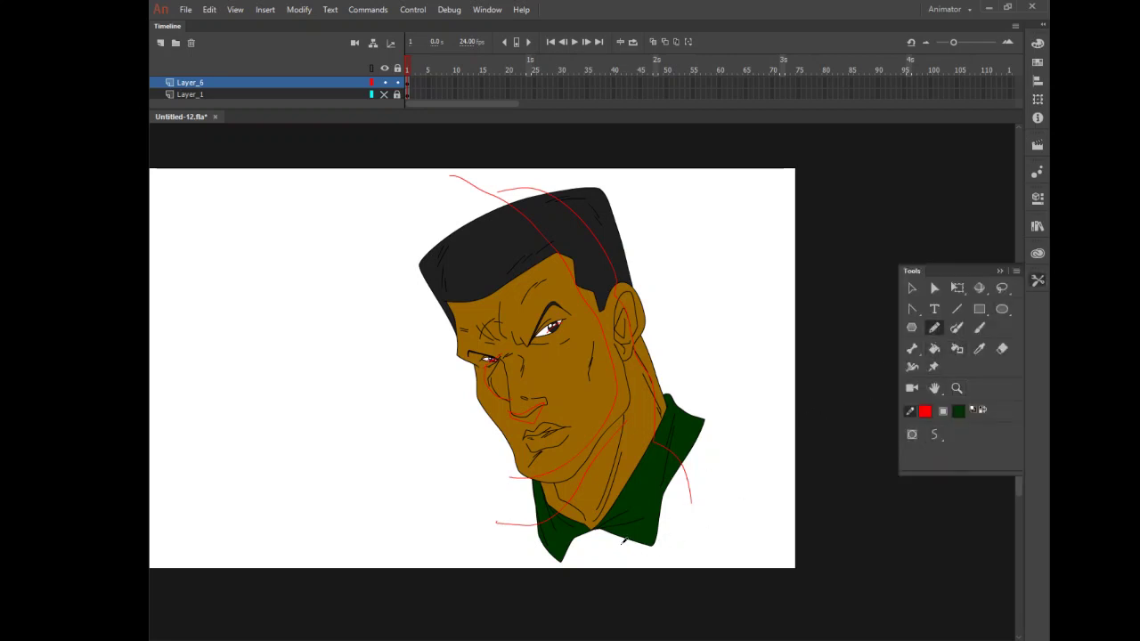
drag(621, 544, 680, 435)
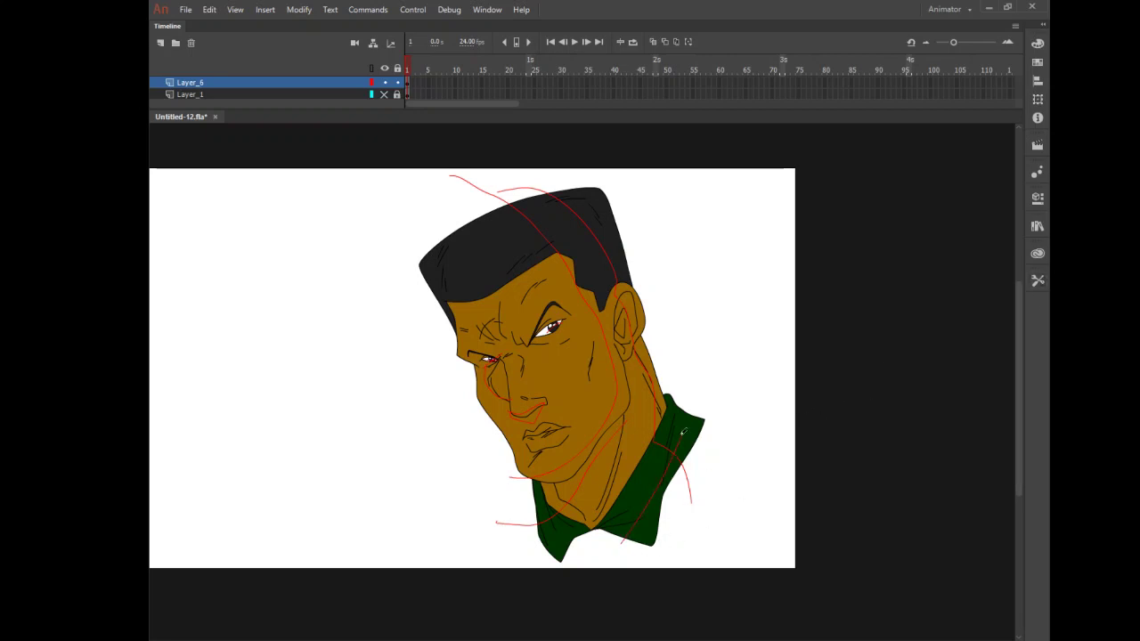
Step: Sample the face's skin colour as the fill and mix a darker brown from it by lowering its brightness
click(1037, 279)
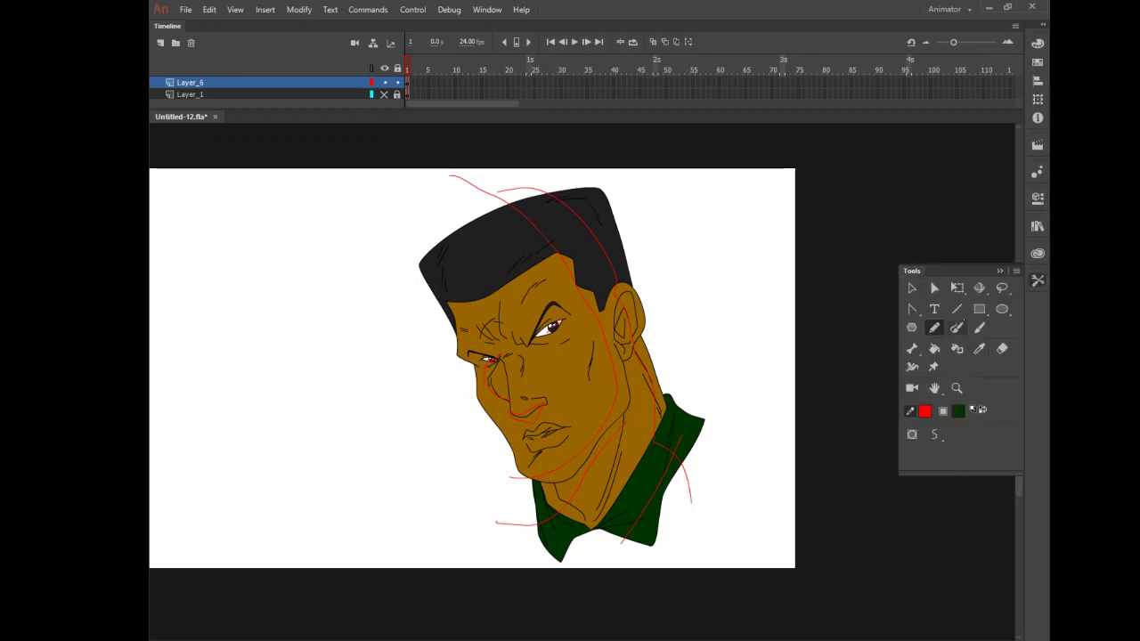
click(979, 348)
click(602, 397)
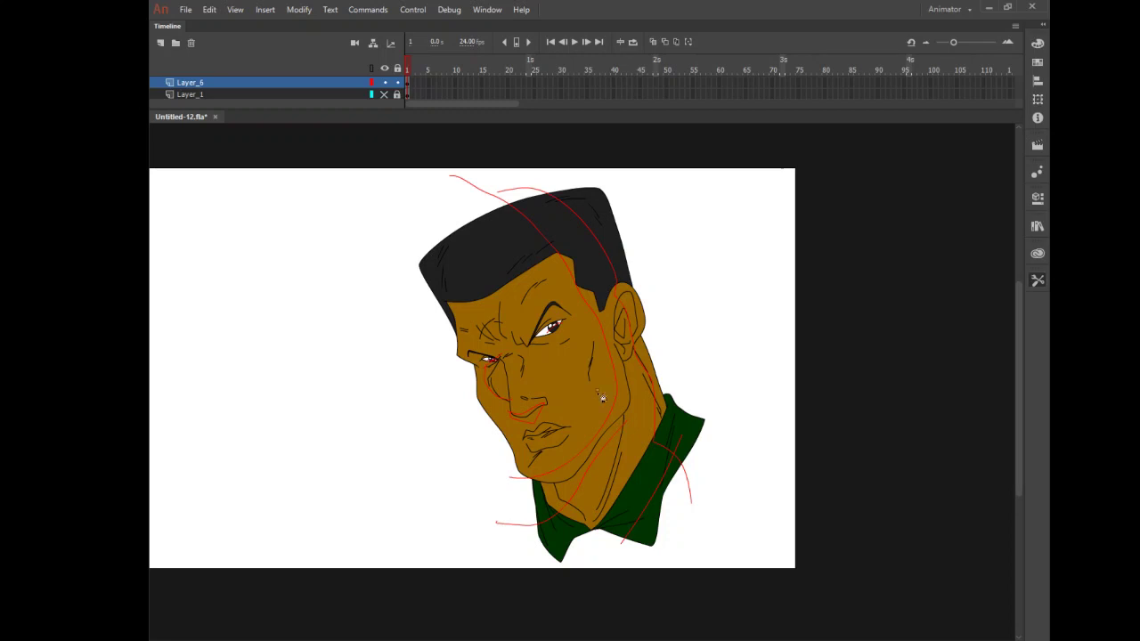
click(1038, 280)
click(959, 411)
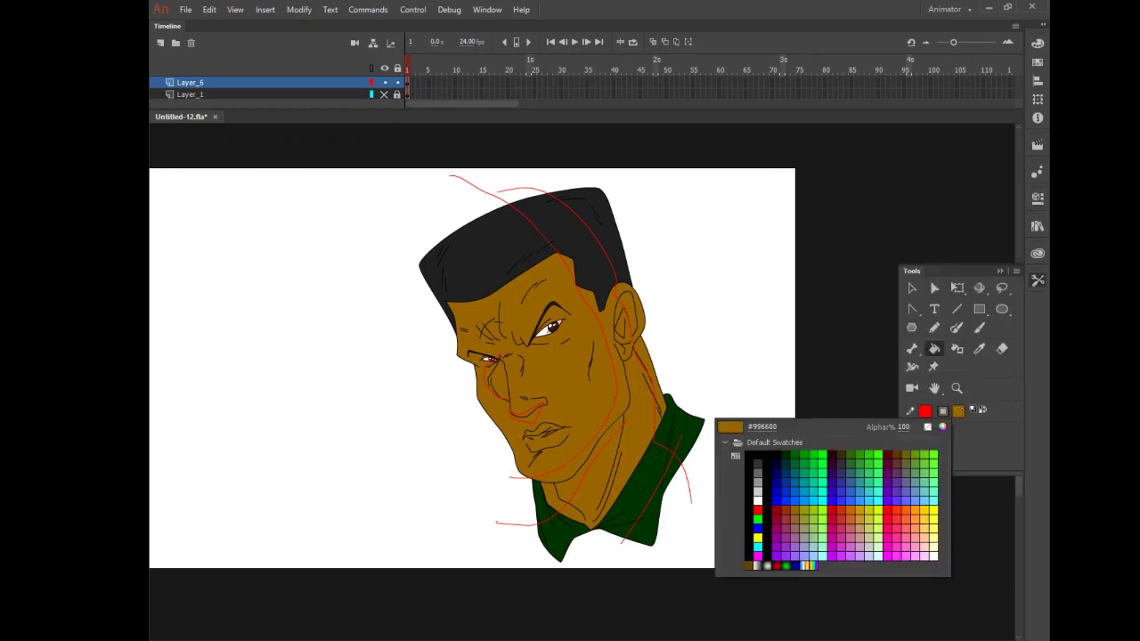
click(944, 427)
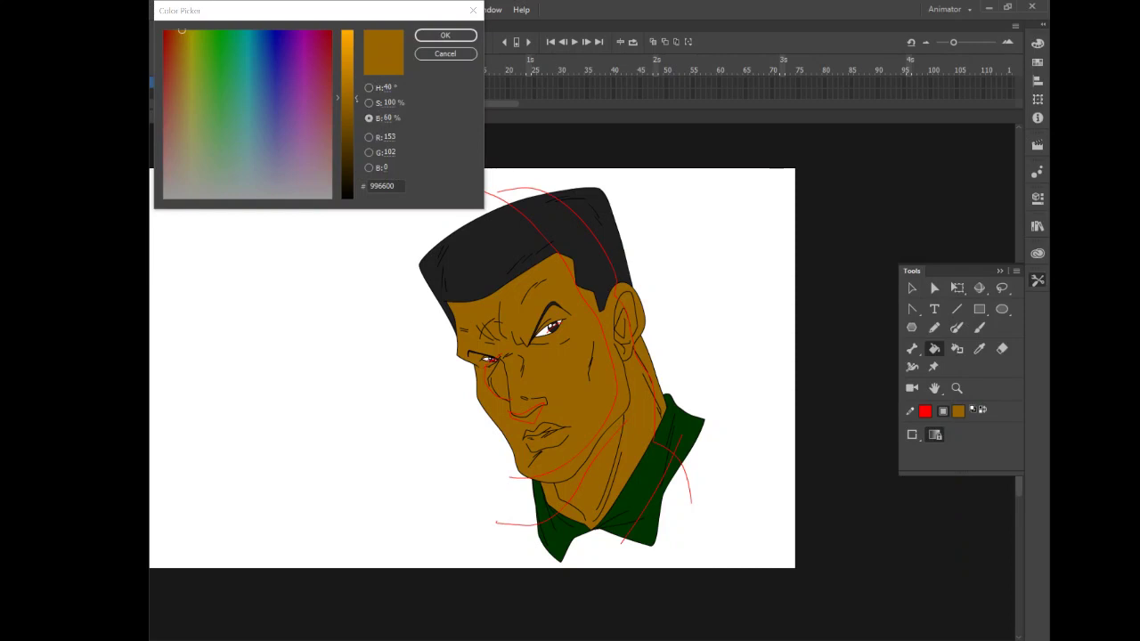
drag(356, 97, 356, 125)
click(445, 35)
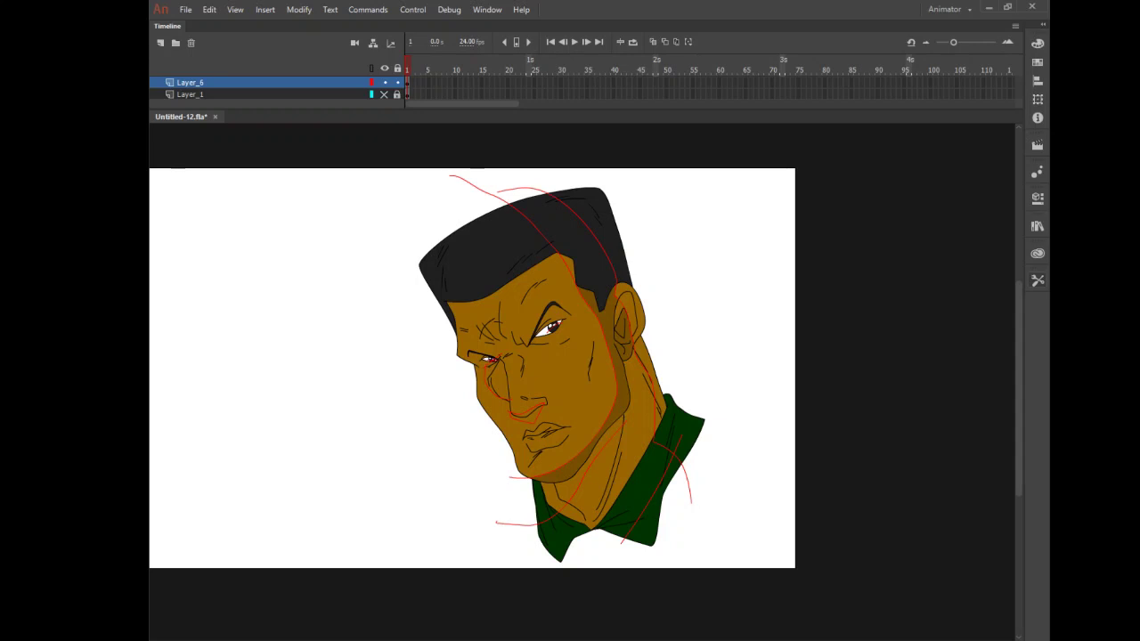
Step: Fill the shadow areas of the ear, the back of the neck and the neck below the jaw with dark brown
click(619, 314)
click(632, 310)
click(640, 308)
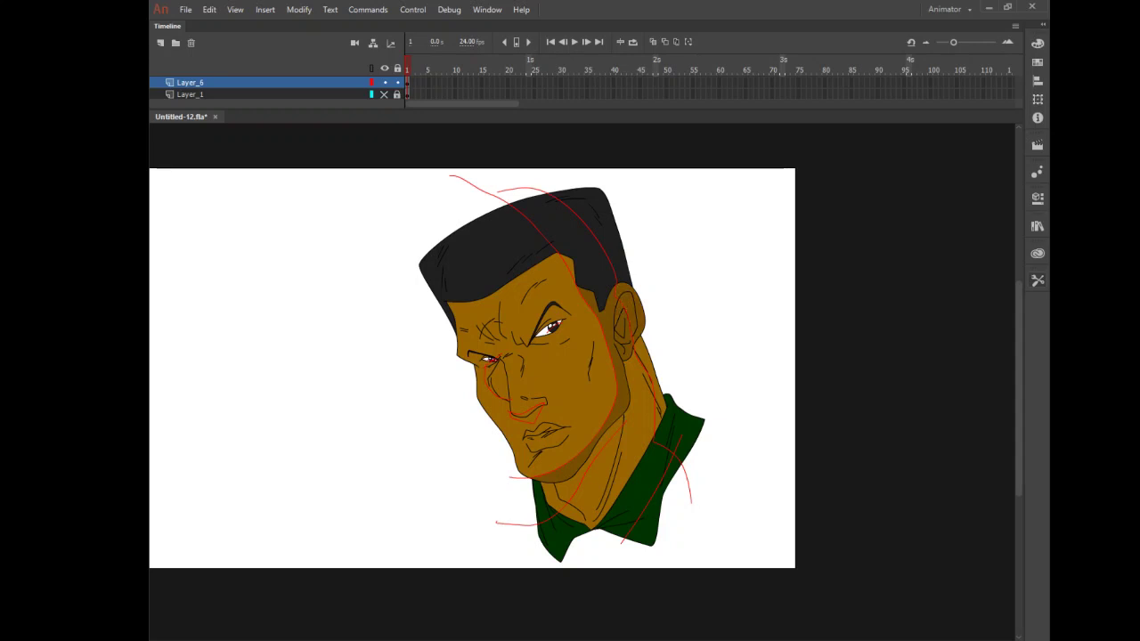
click(650, 367)
click(658, 417)
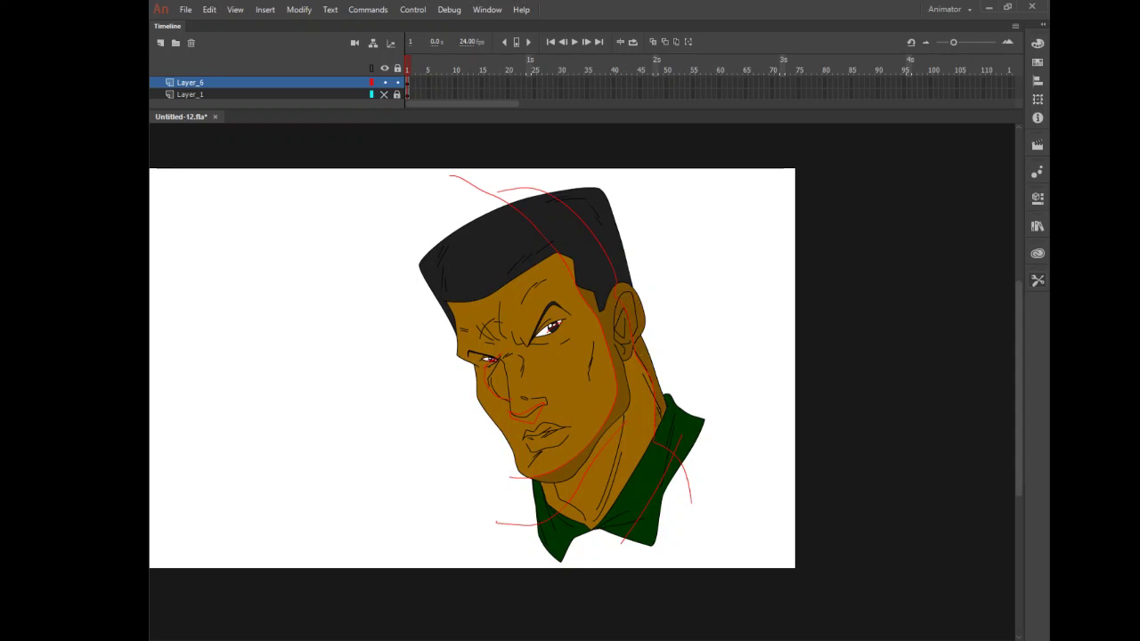
click(577, 483)
click(549, 495)
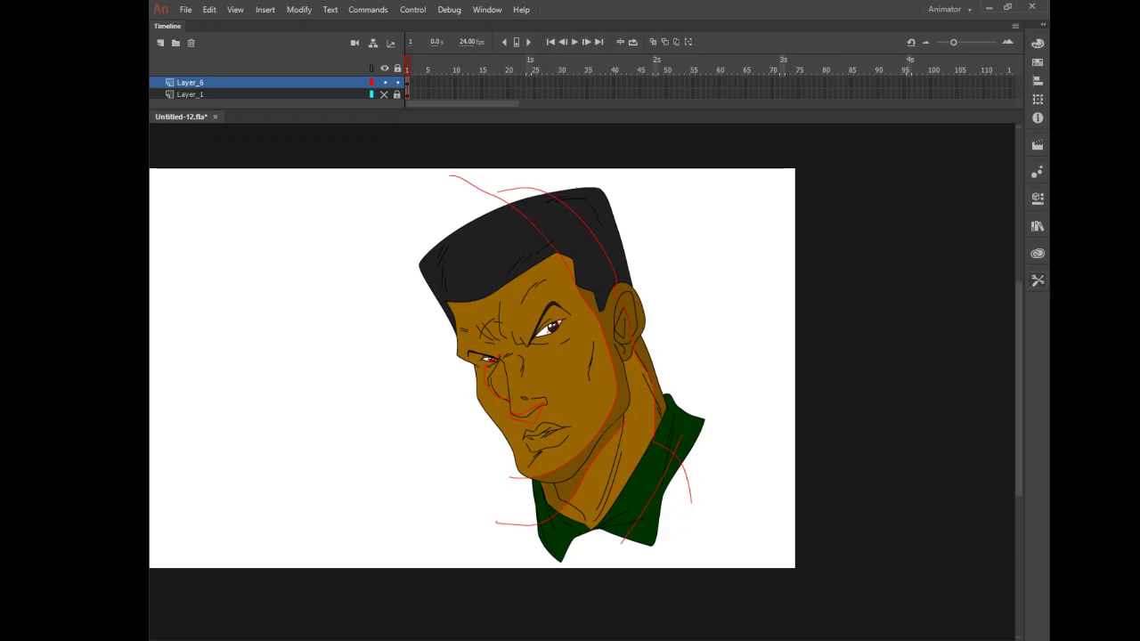
Step: Fill the shadow beneath the nose, the upper lip and the area between the far eye and the nose with dark brown
click(526, 416)
click(531, 411)
click(544, 428)
click(499, 379)
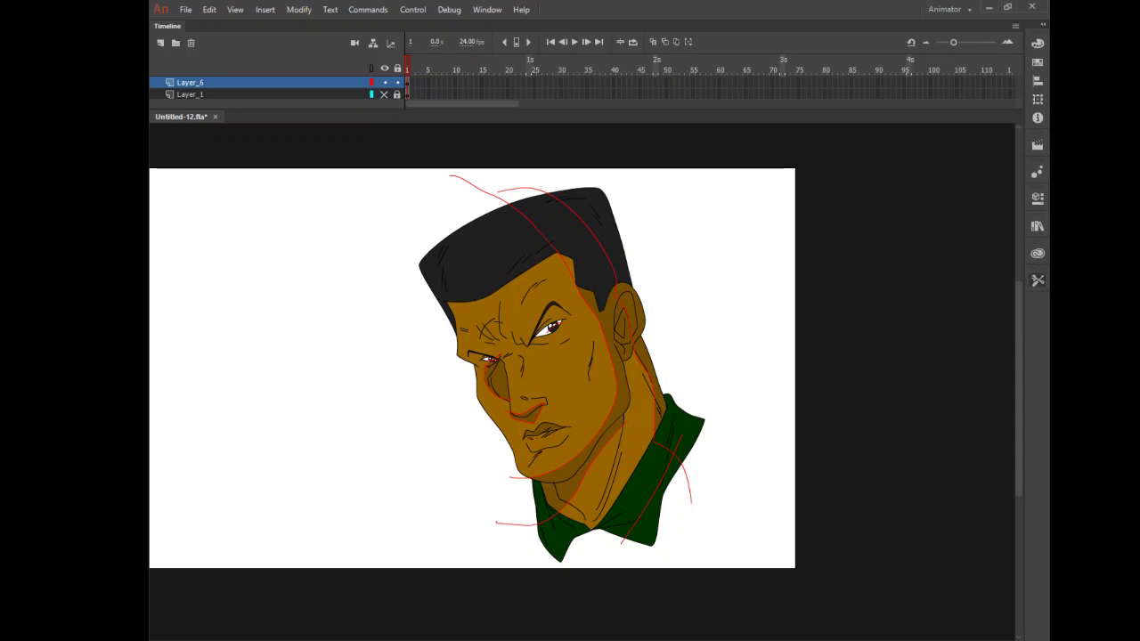
Step: Sample the collar's green, darken it slightly, and fill the collar's outlined shadow areas with it
click(1038, 281)
click(912, 288)
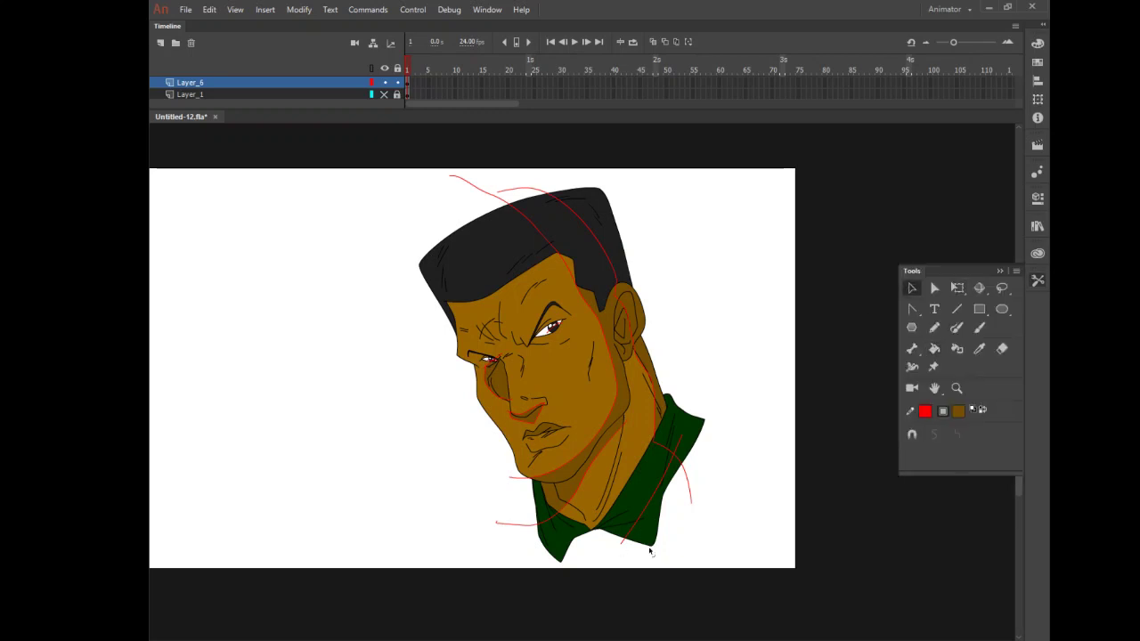
click(980, 349)
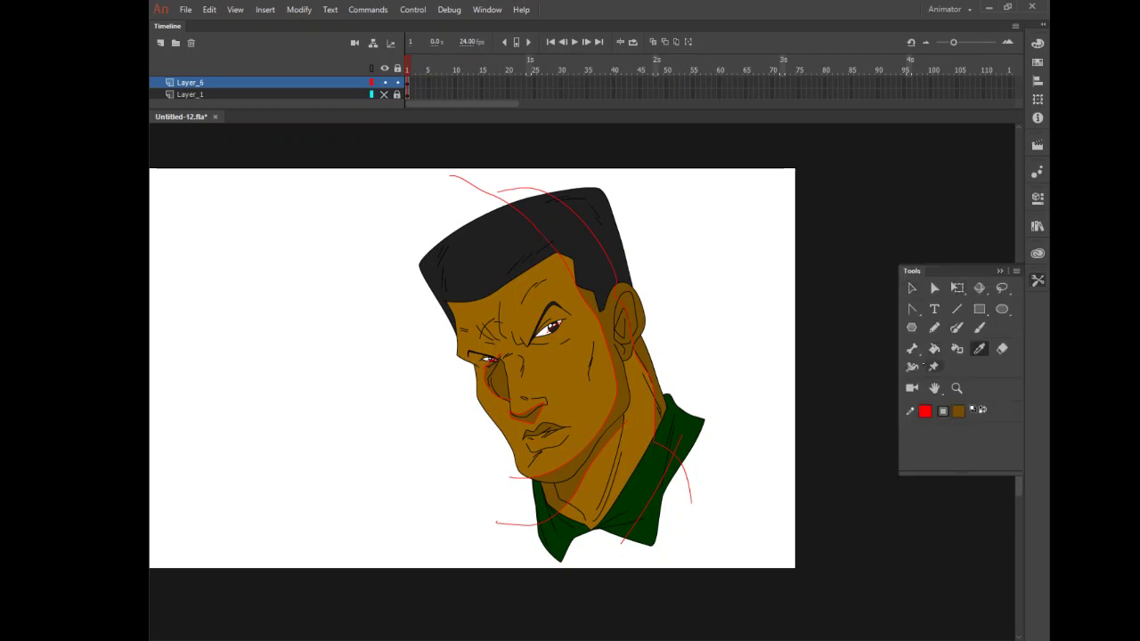
click(688, 420)
click(1038, 280)
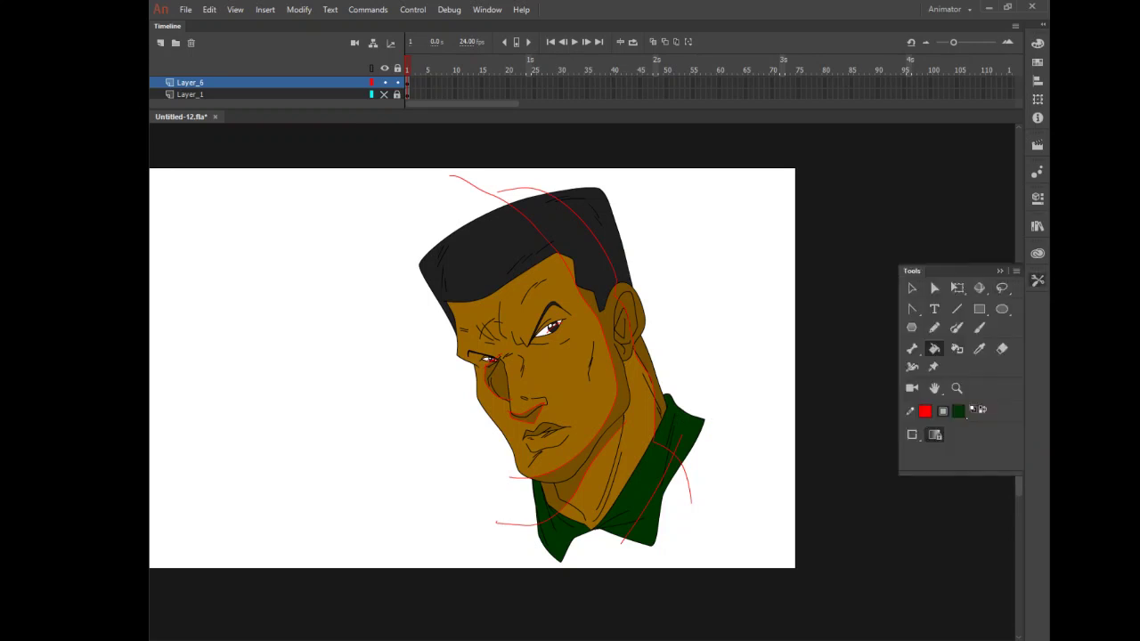
click(958, 409)
click(943, 426)
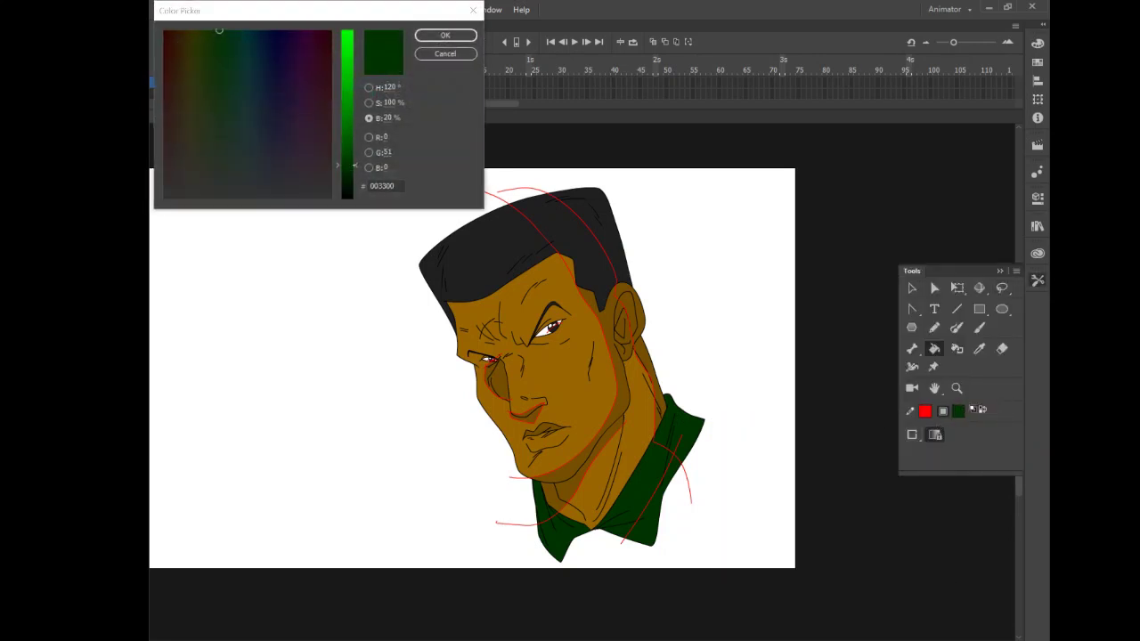
drag(353, 166, 353, 176)
click(445, 35)
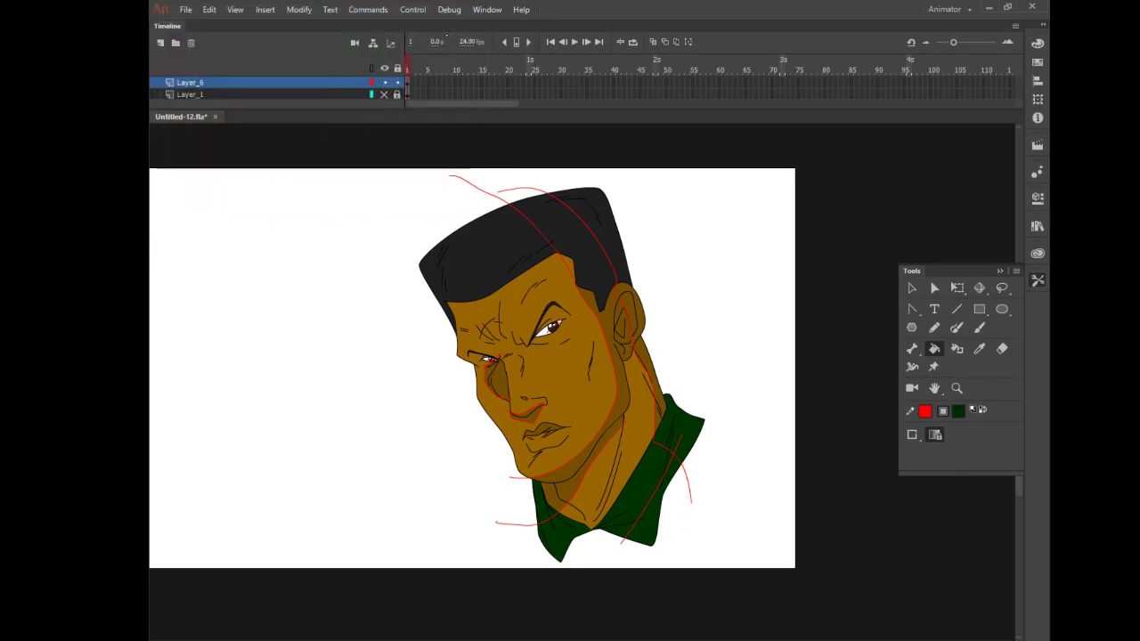
click(683, 441)
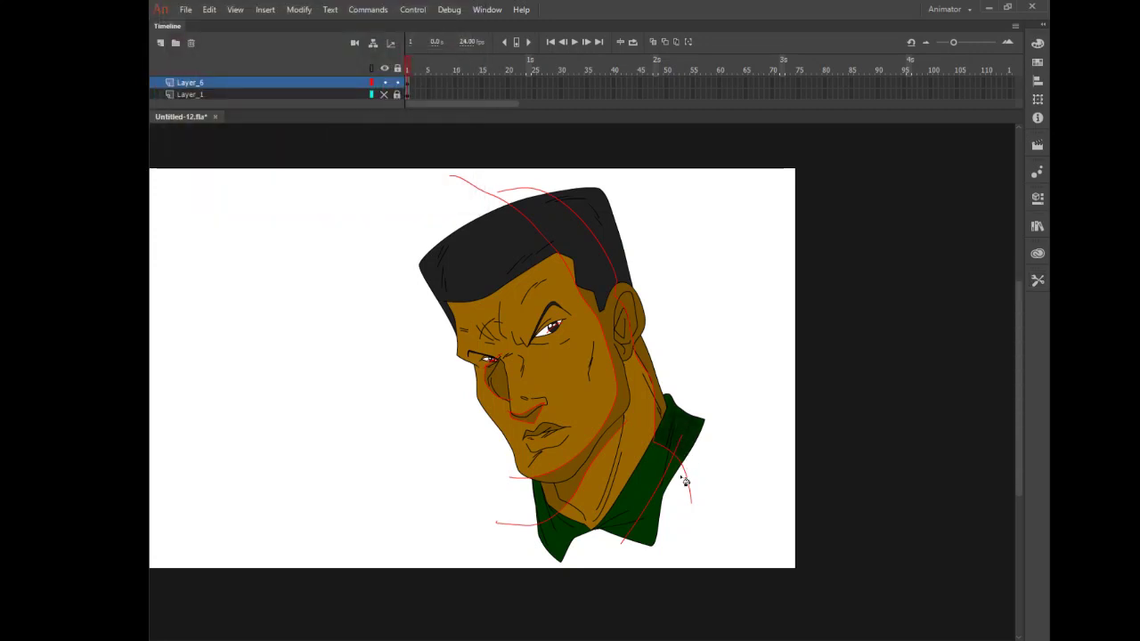
click(667, 478)
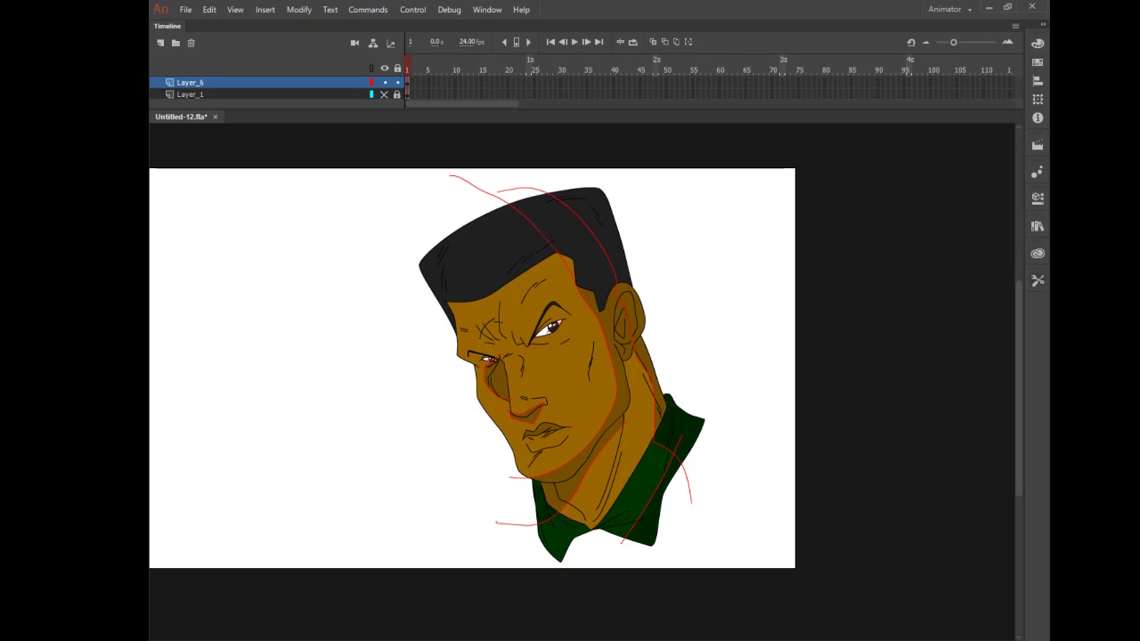
Step: Sample the hair colour, darken it to #121212, and fill the shadow area at the back of the hair
click(1038, 281)
click(980, 350)
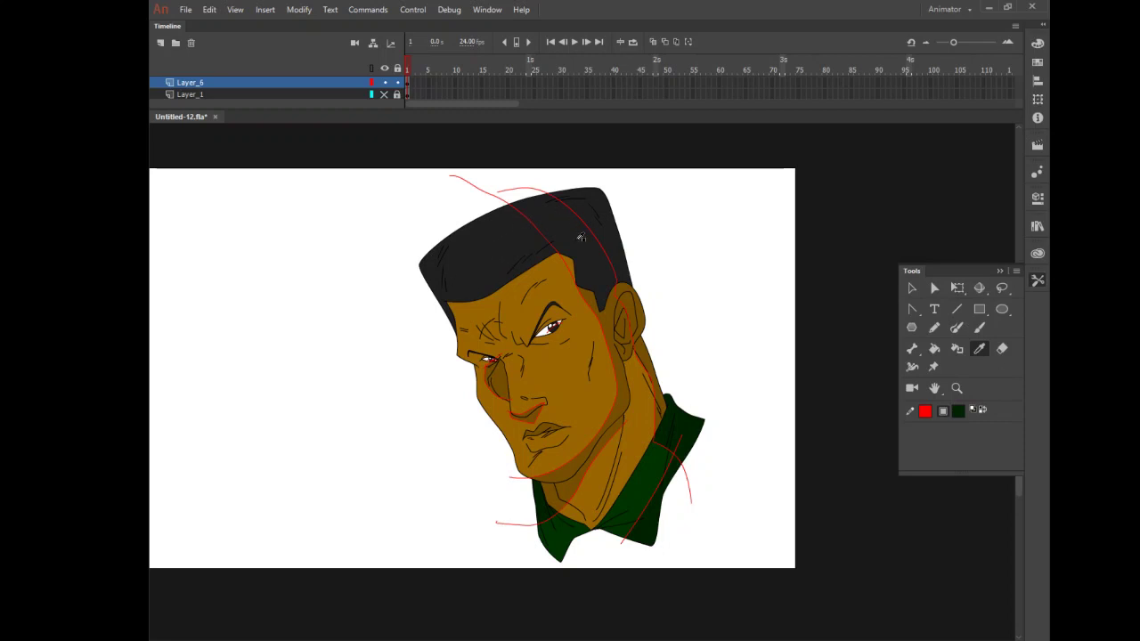
click(591, 259)
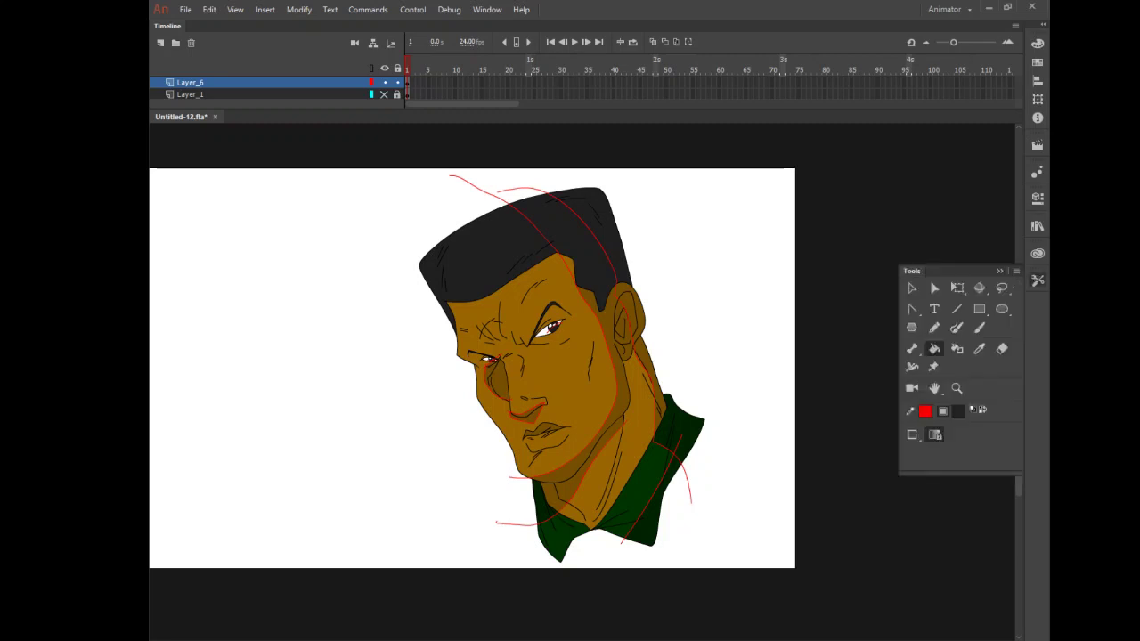
click(958, 411)
click(937, 426)
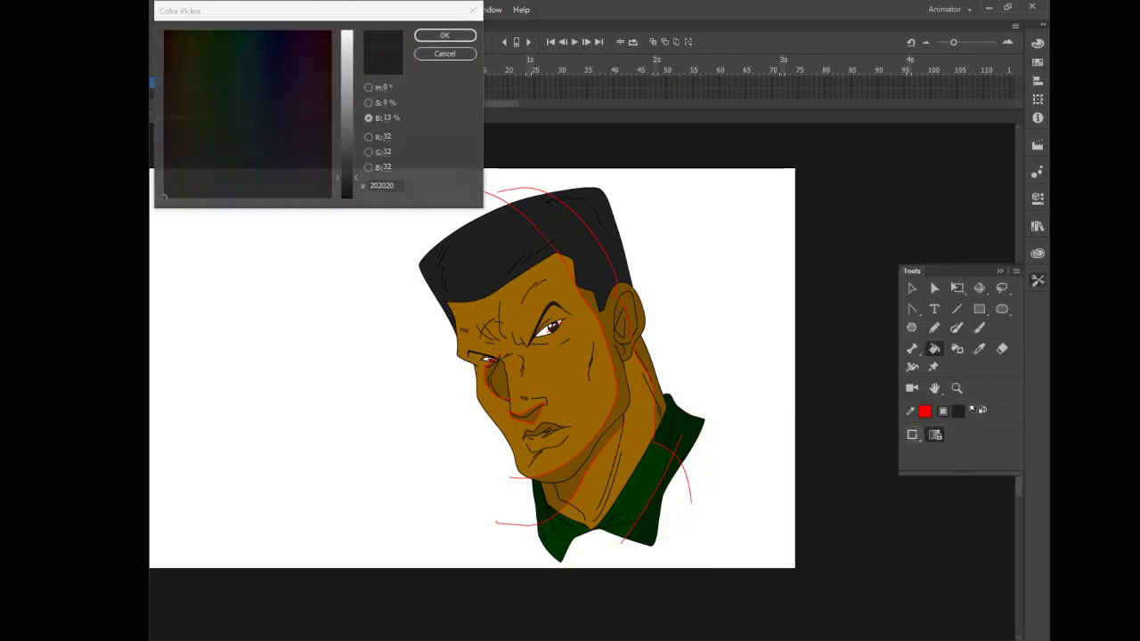
drag(356, 177, 353, 186)
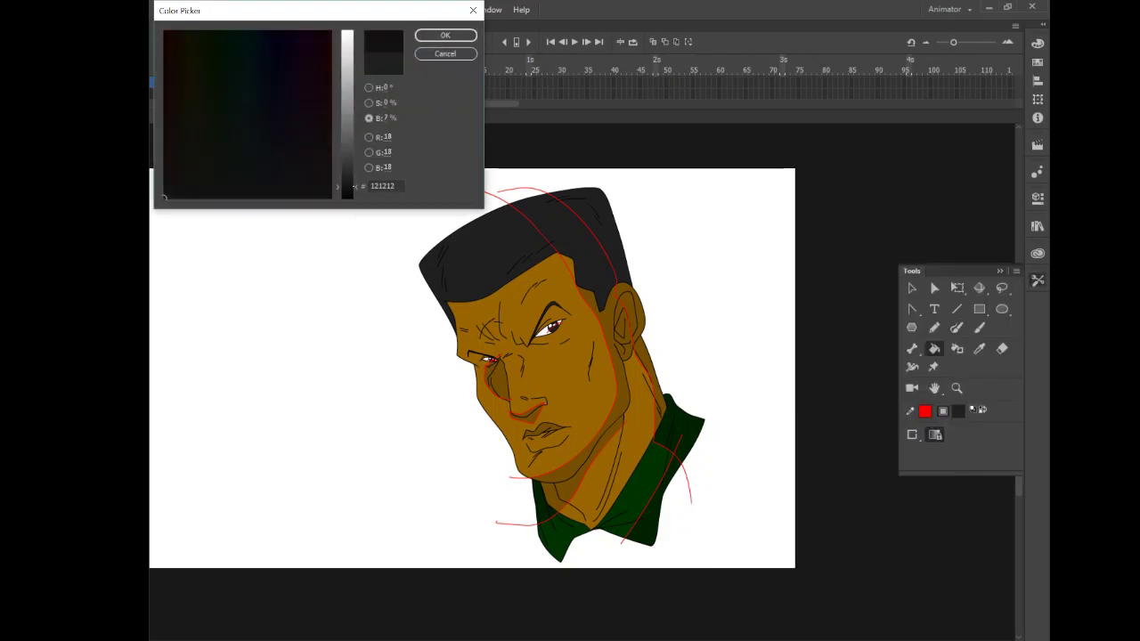
click(445, 35)
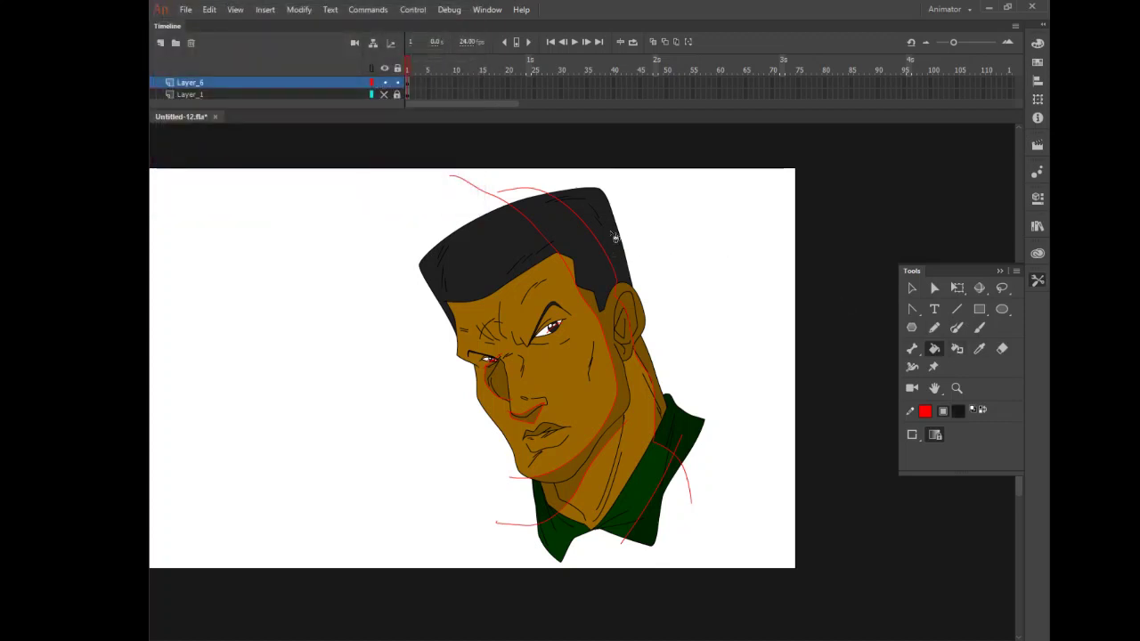
key(ctrl+F2)
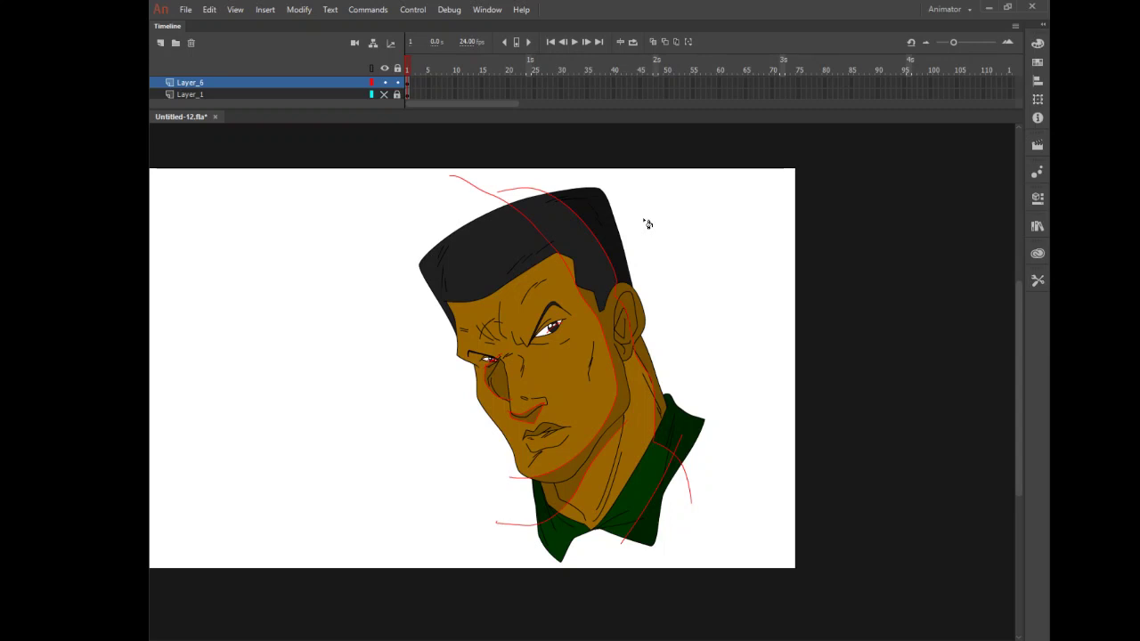
Step: Delete the red shadow boundary lines across the hair, cheek, ear, neck and collar, and those beneath the nose
click(1038, 279)
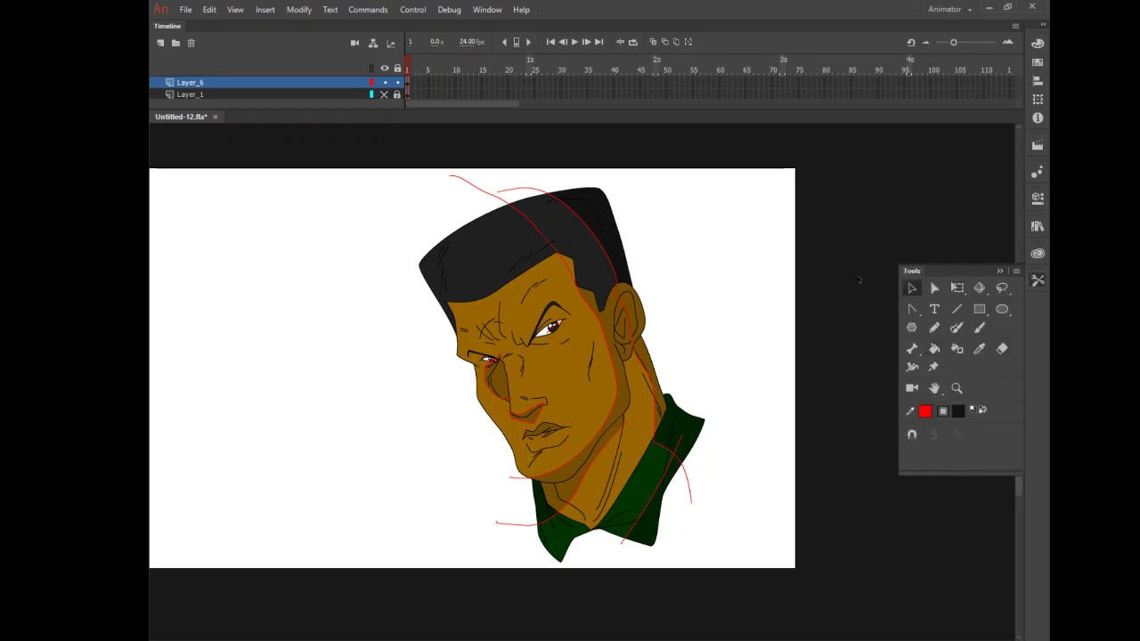
click(503, 182)
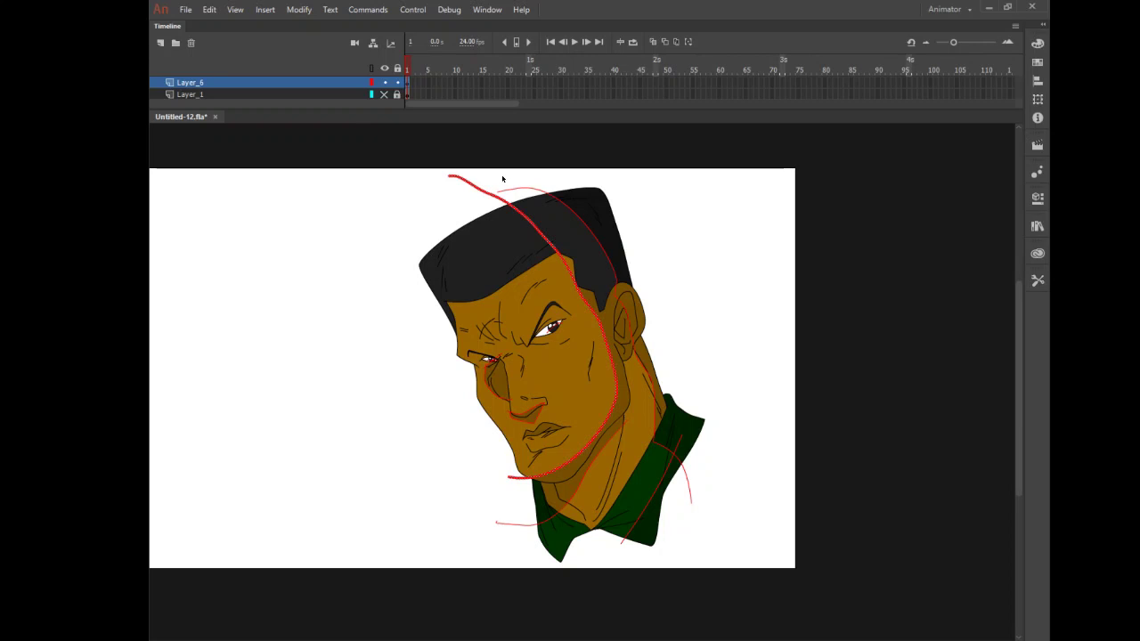
key(Delete)
click(516, 526)
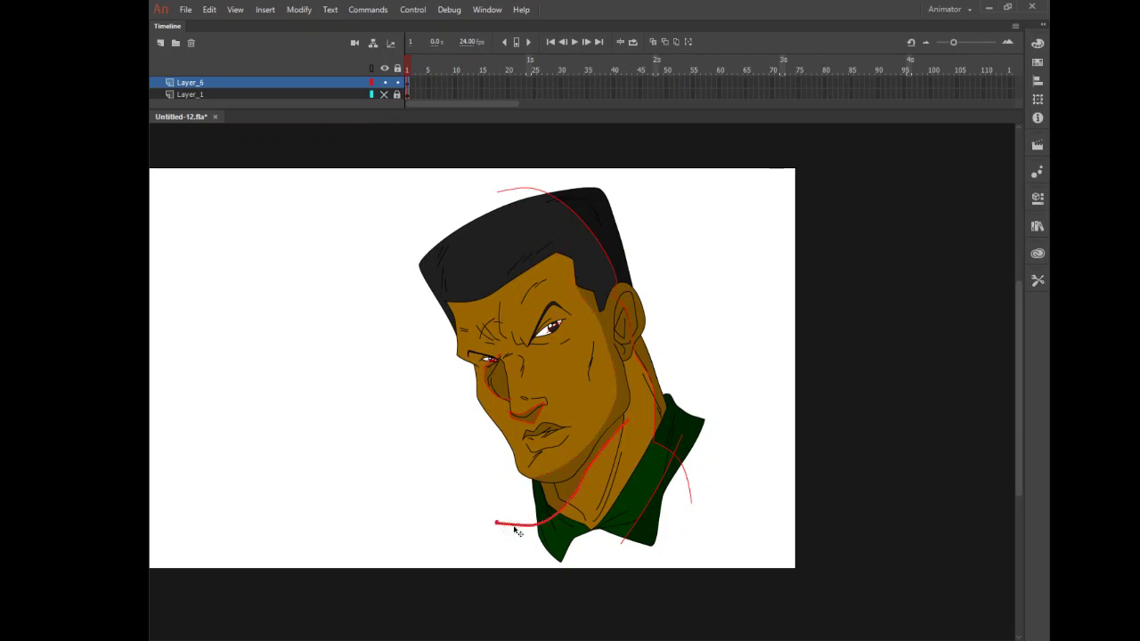
key(Delete)
click(623, 544)
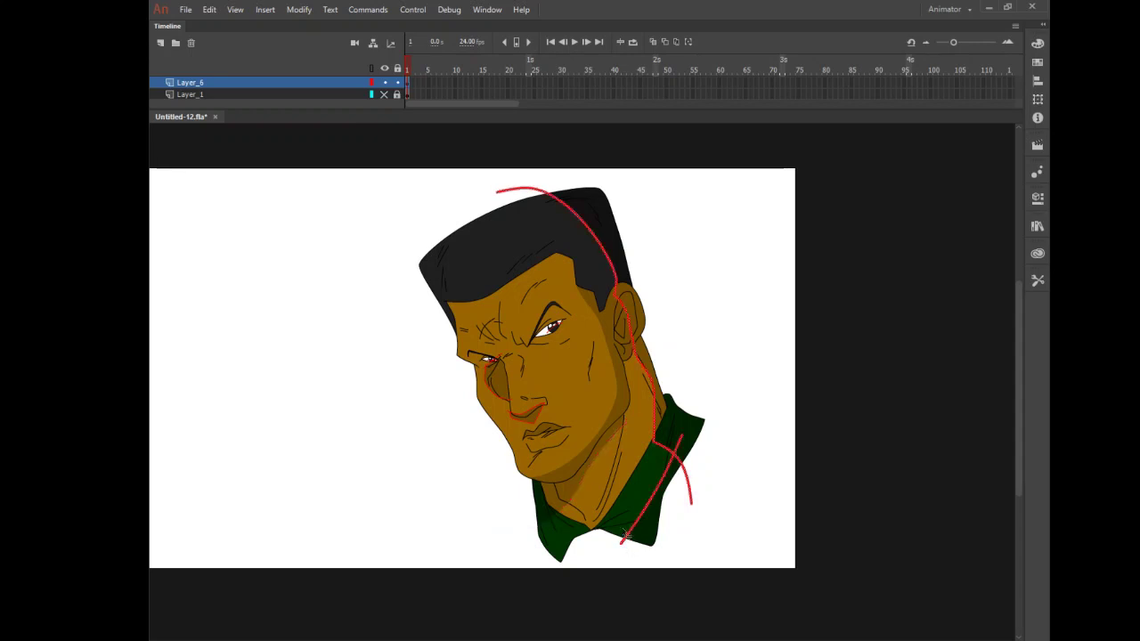
key(Delete)
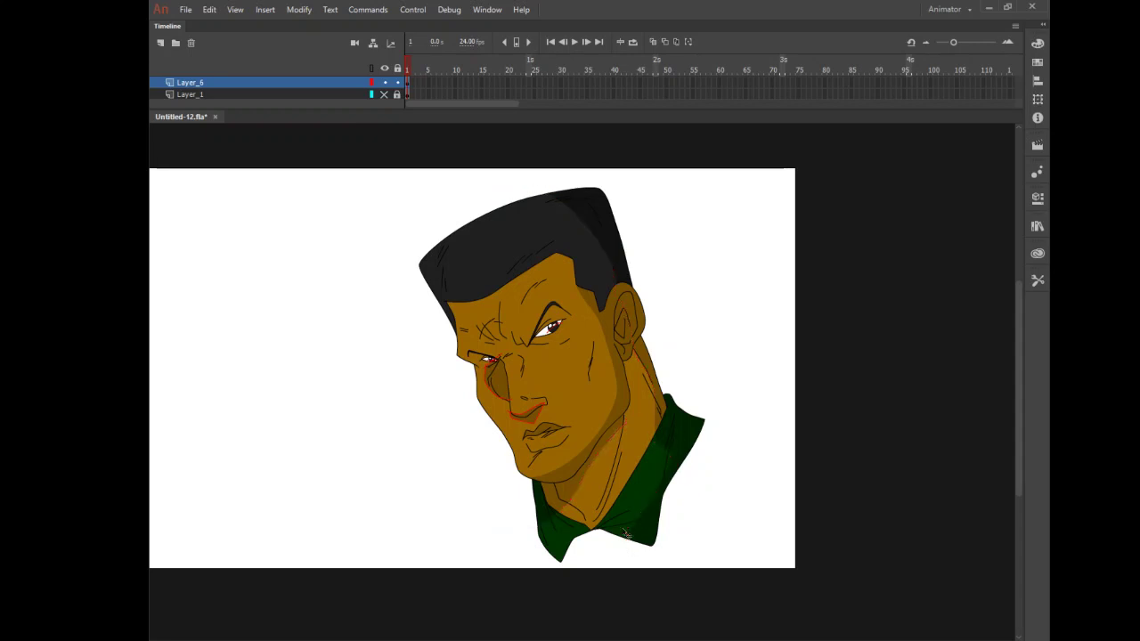
drag(529, 413, 543, 408)
key(Delete)
Step: Delete the red lines crossing the far eye and those bounding the shadow between that eye and the nose
click(495, 396)
key(ctrl+F2)
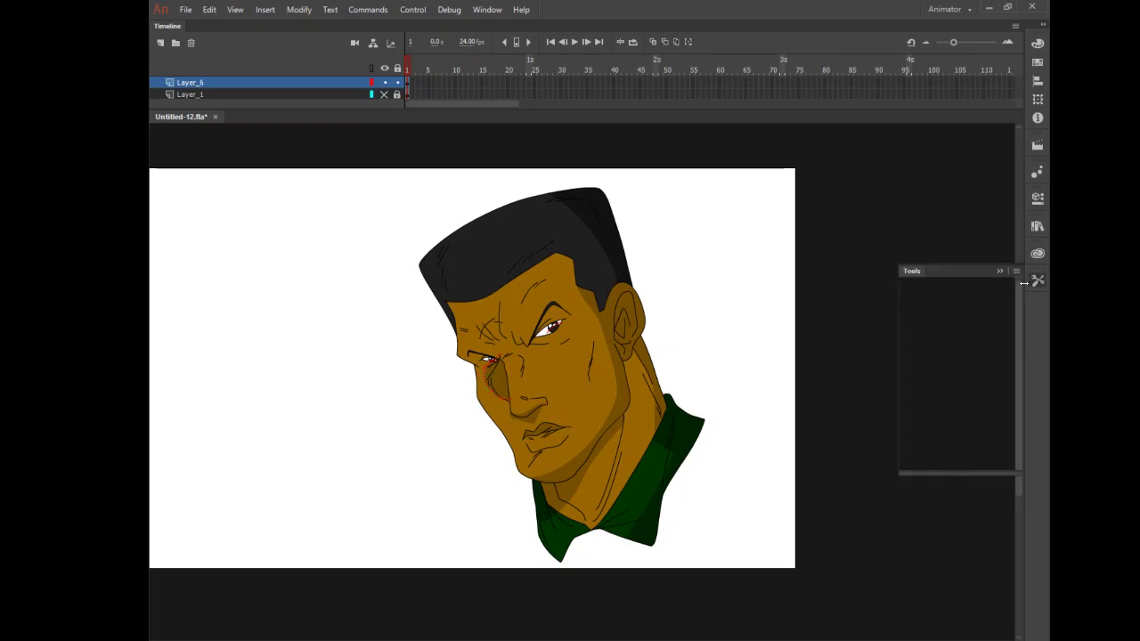
drag(566, 323, 447, 449)
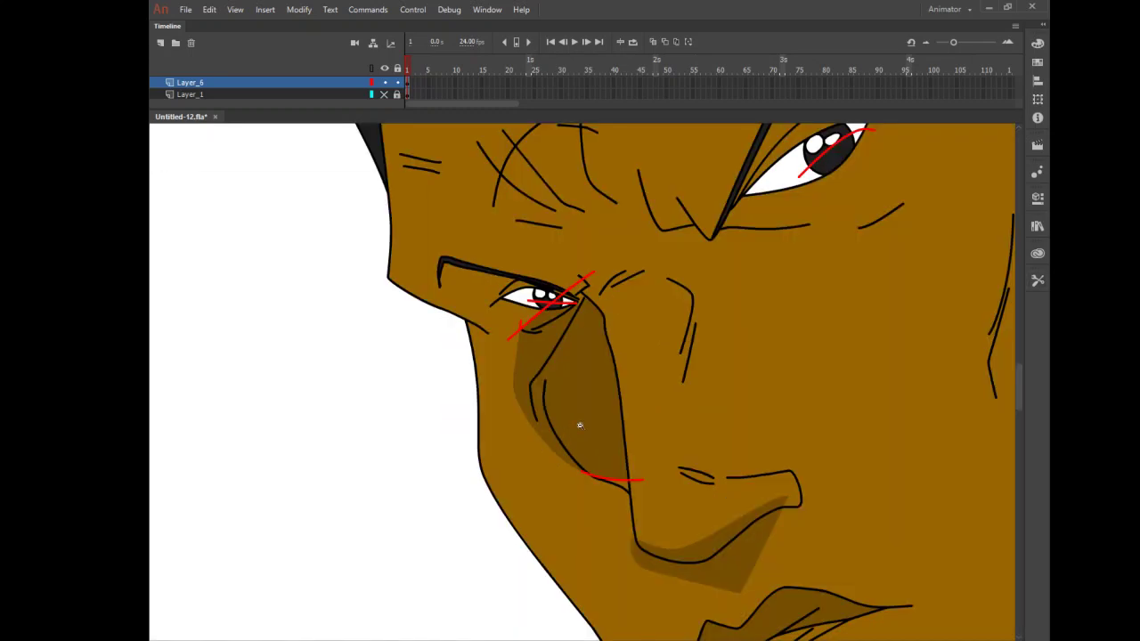
key(v)
key(ctrl+F2)
click(619, 481)
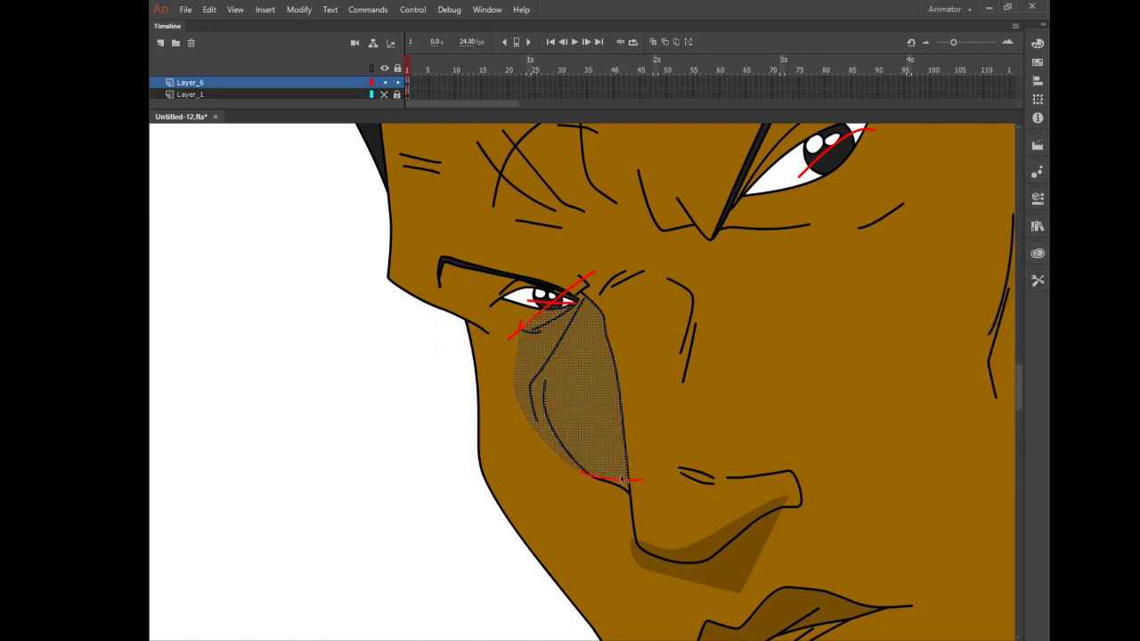
click(481, 543)
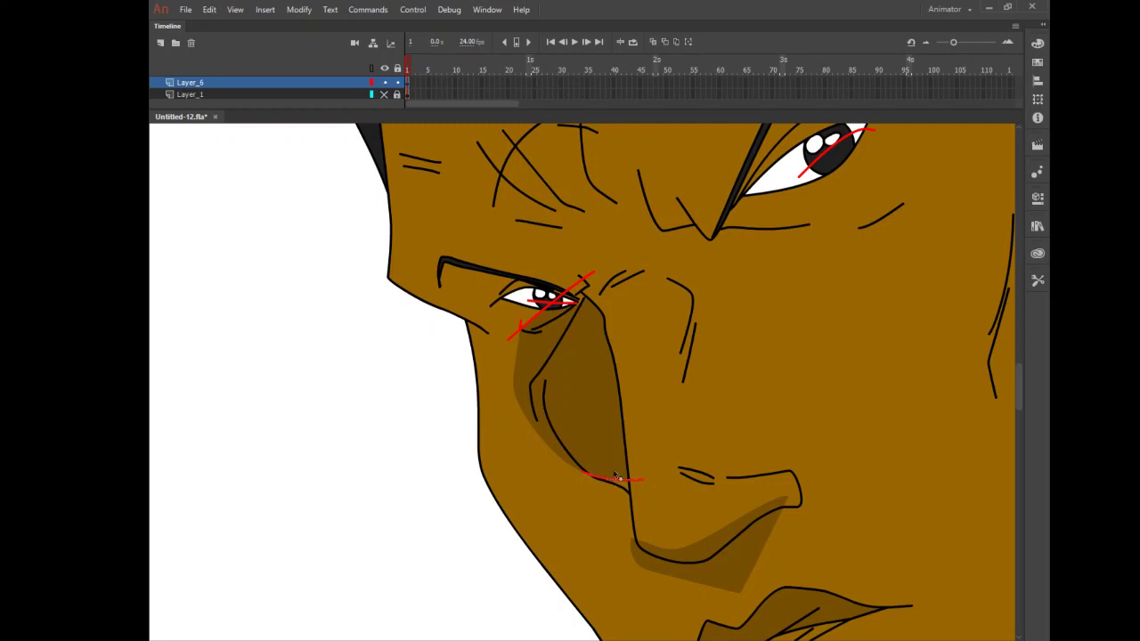
click(617, 477)
key(Delete)
click(529, 327)
key(Delete)
Step: Sample the fill colour beside the nose, change the Paint Bucket's gap setting, and fill the unshaded sliver at the cheek shadow's lower end
click(1038, 280)
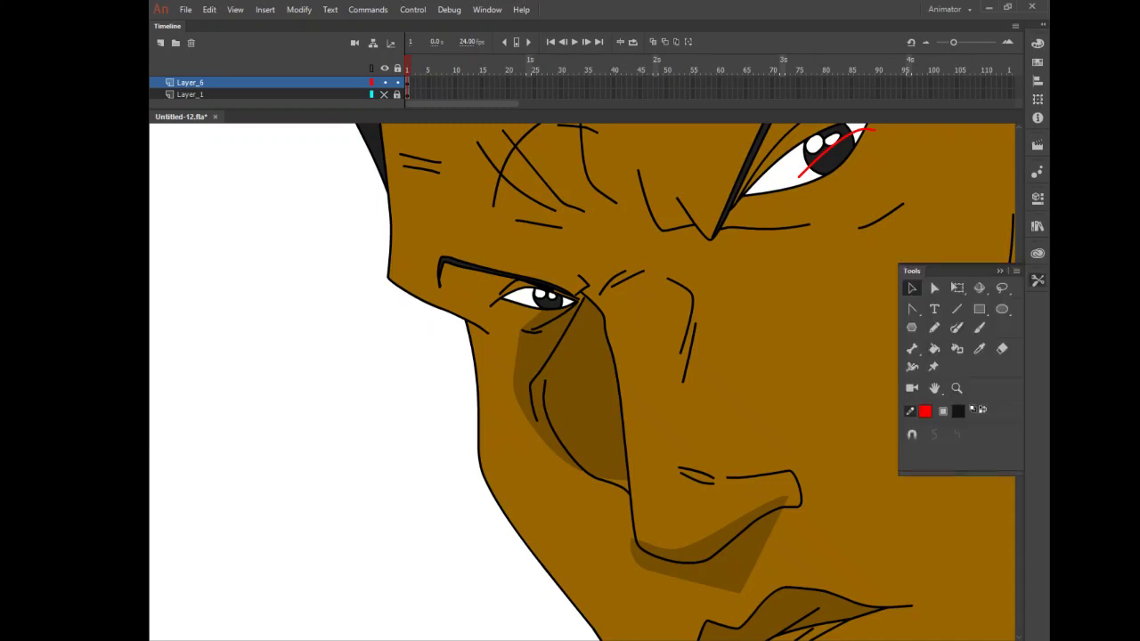
click(980, 349)
click(628, 488)
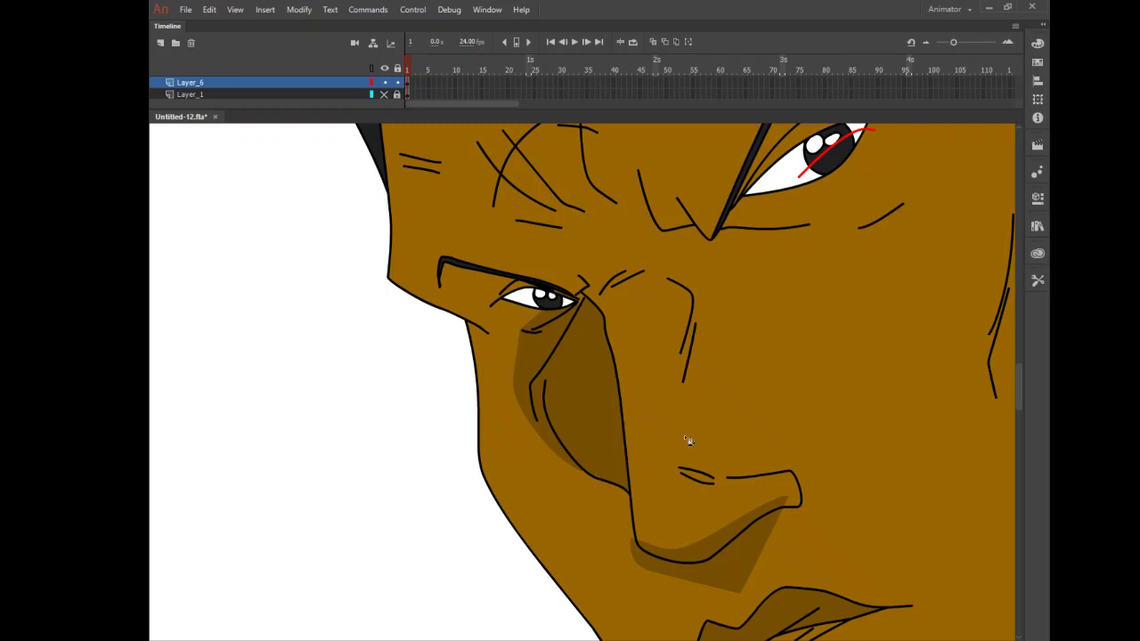
click(1038, 281)
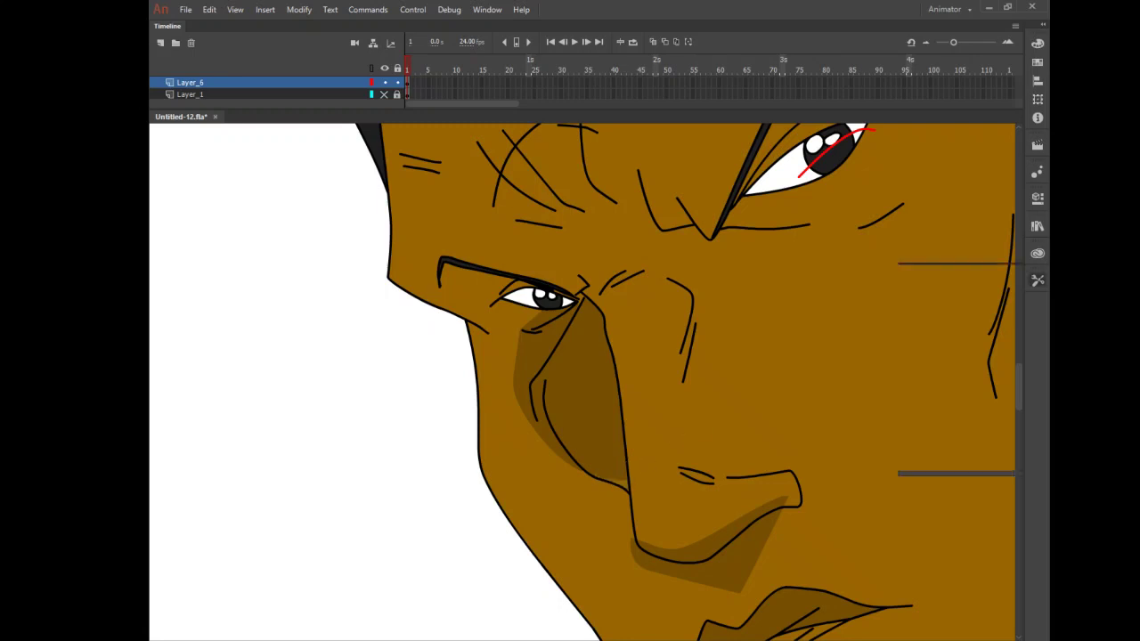
click(911, 434)
click(951, 446)
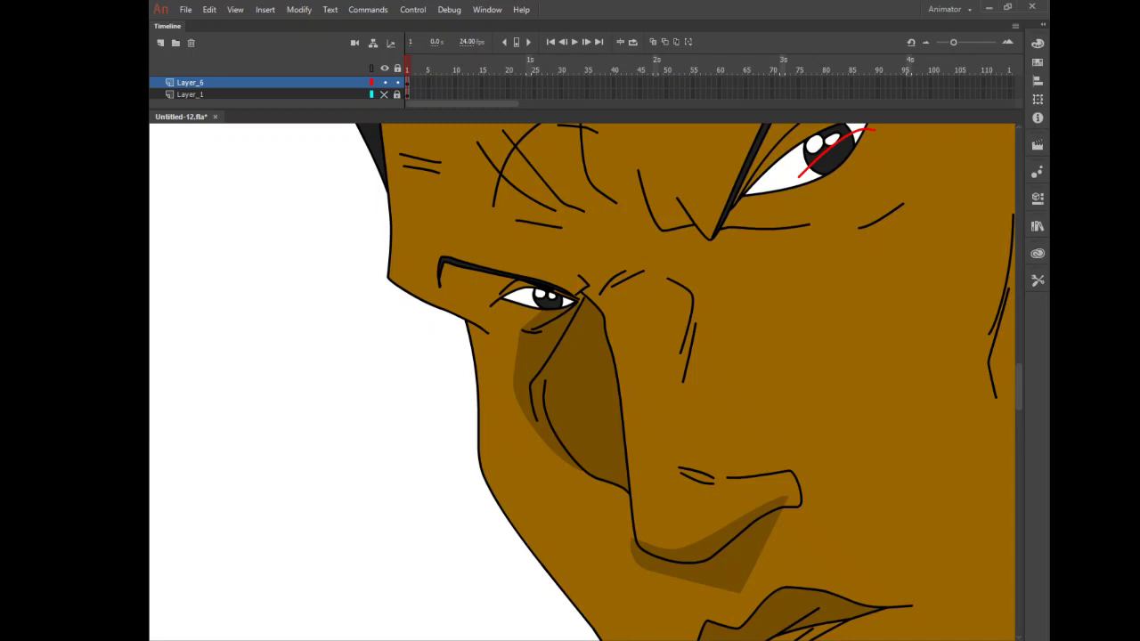
Step: Save the document
key(ctrl+s)
key(ctrl+minus)
key(ctrl+minus)
key(ctrl+minus)
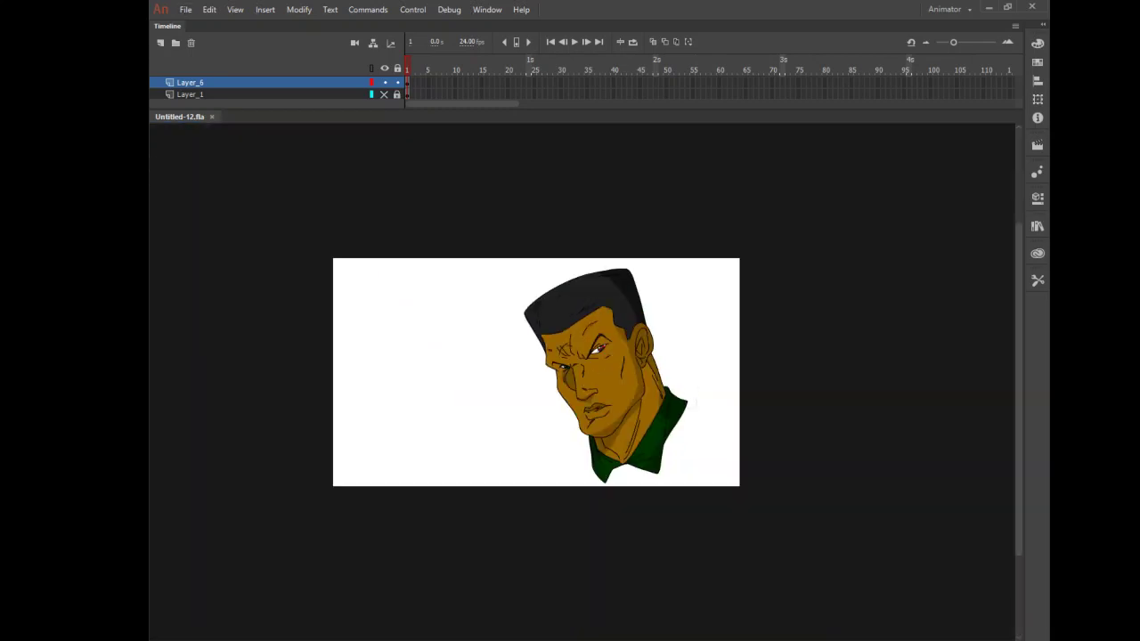
Step: Fill the upper part of the near eye's iris with the hair's dark shadow colour, and delete the red line crossing it
drag(546, 326, 670, 367)
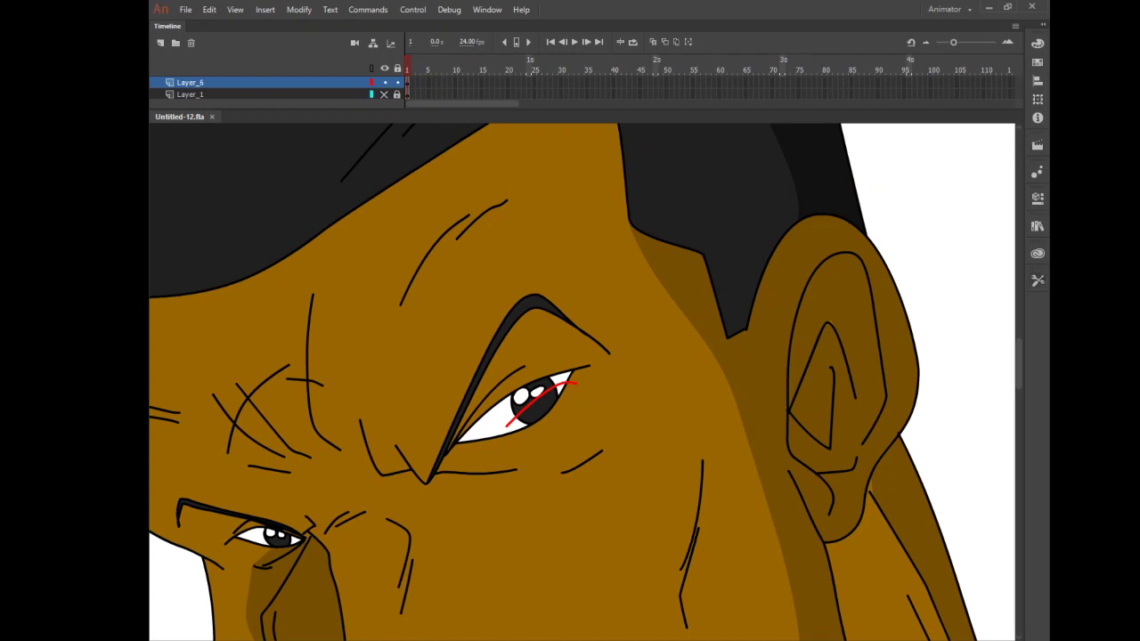
click(1038, 280)
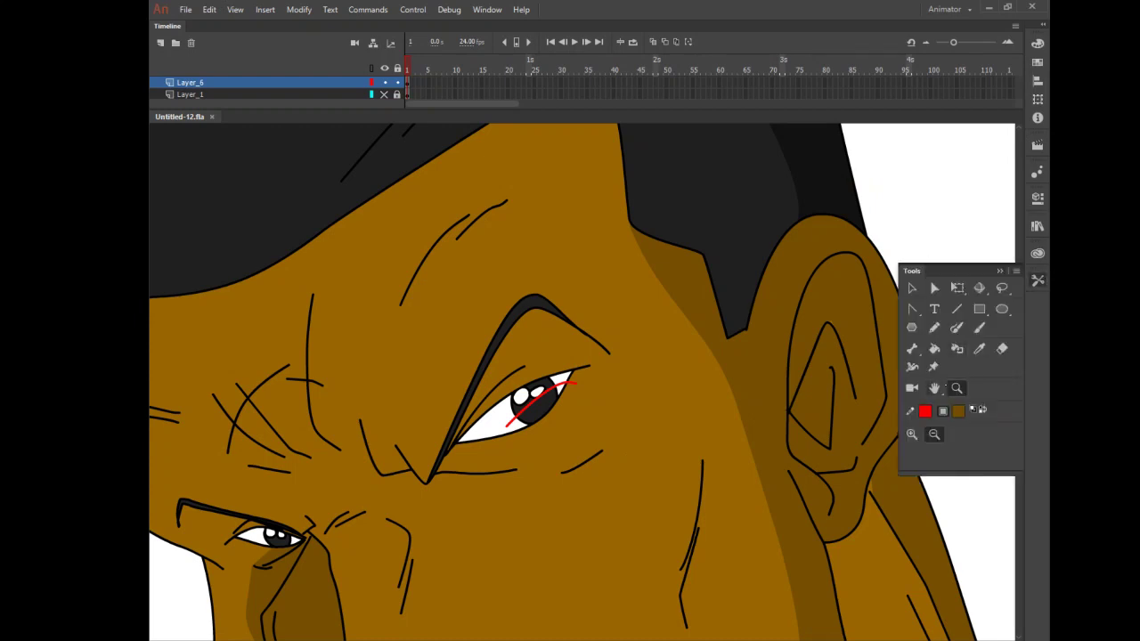
click(833, 199)
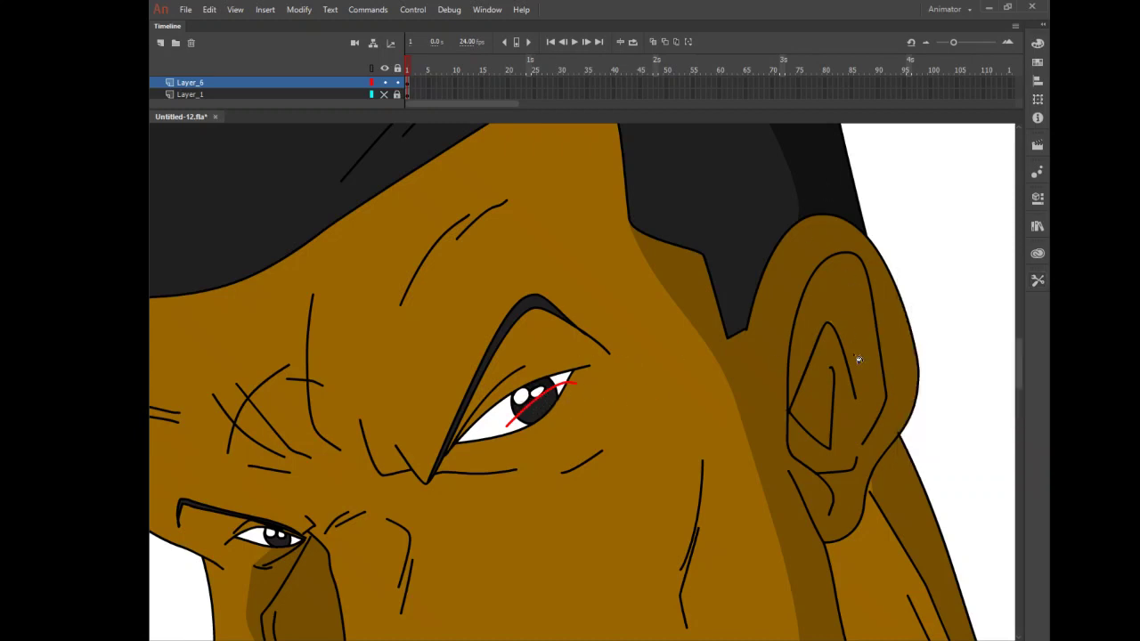
click(1038, 279)
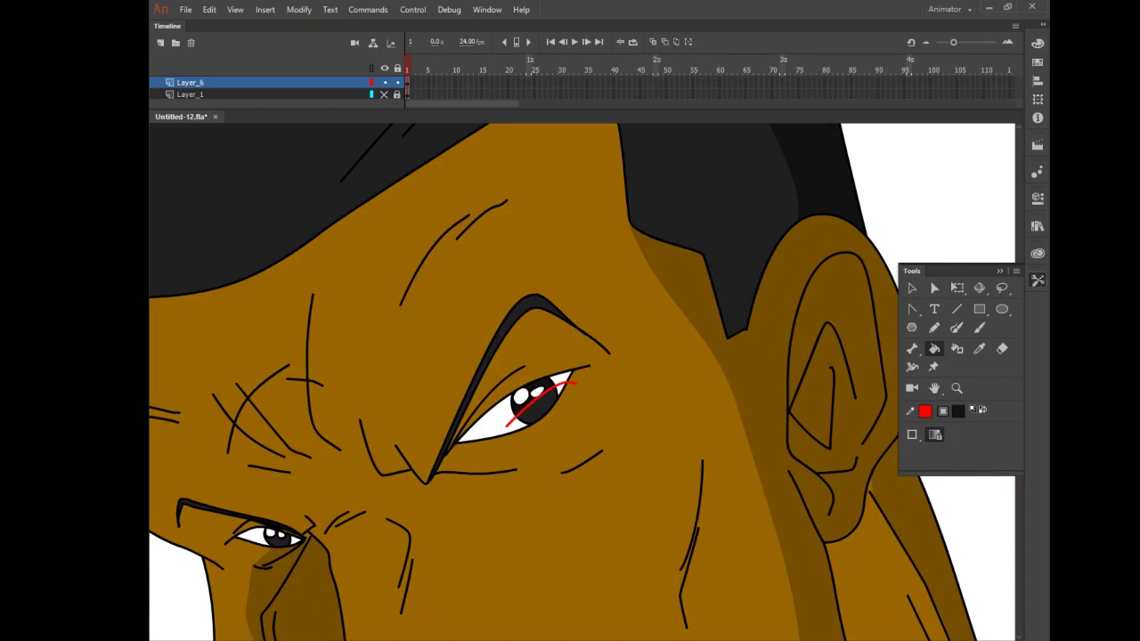
click(912, 288)
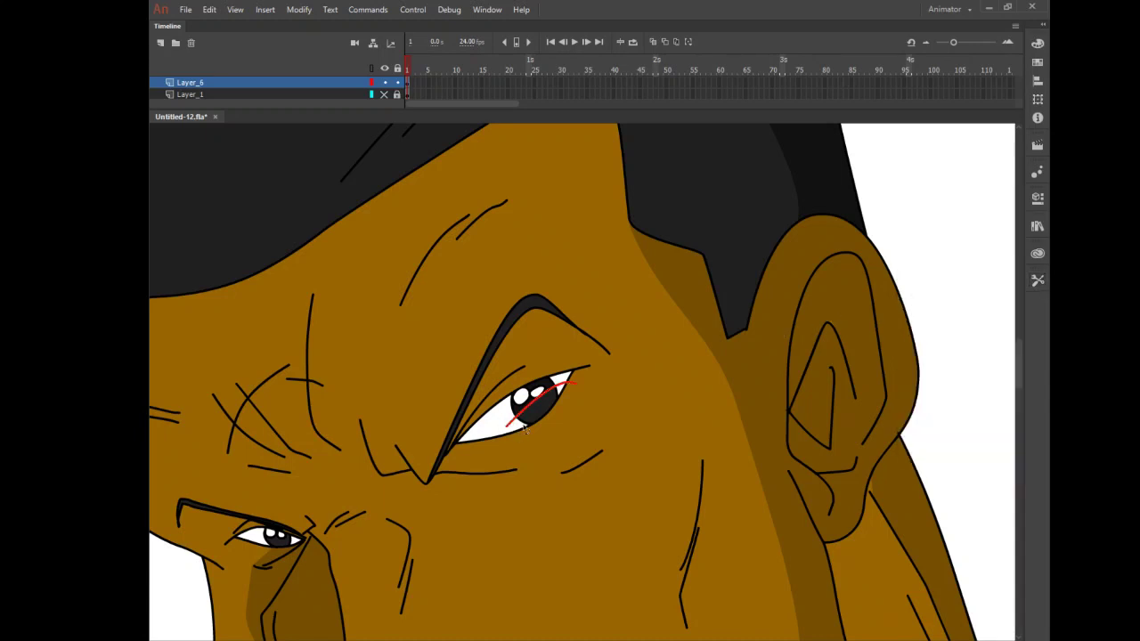
key(ctrl+z)
Step: Draw a slightly arched red guide line across the far eye's iris with the Pencil tool, just beneath the white highlights
click(1039, 283)
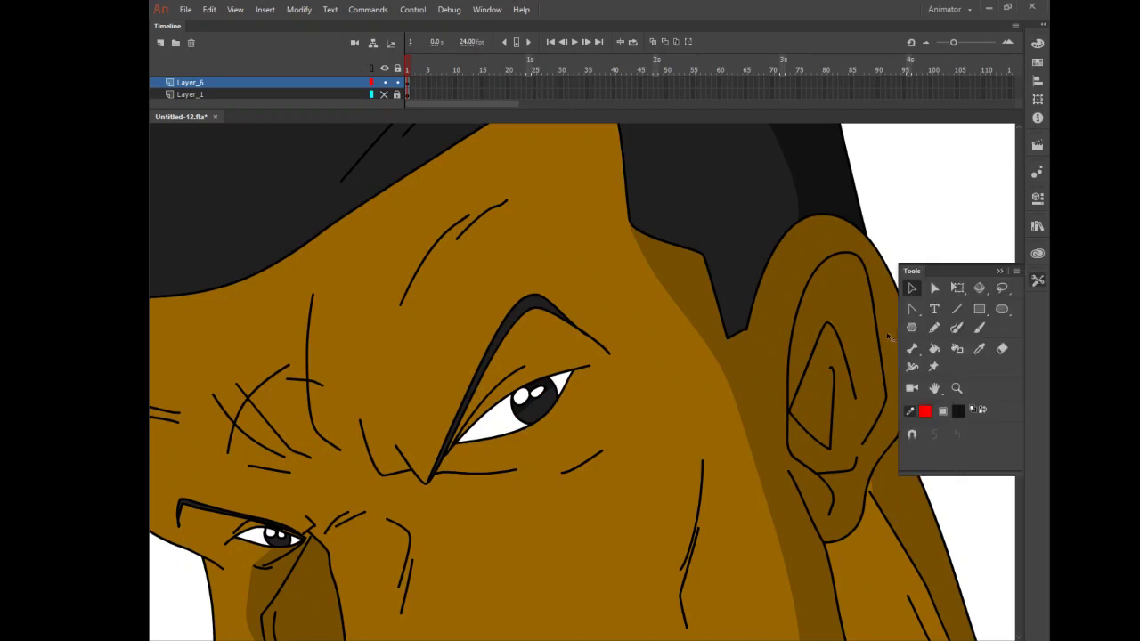
key(z)
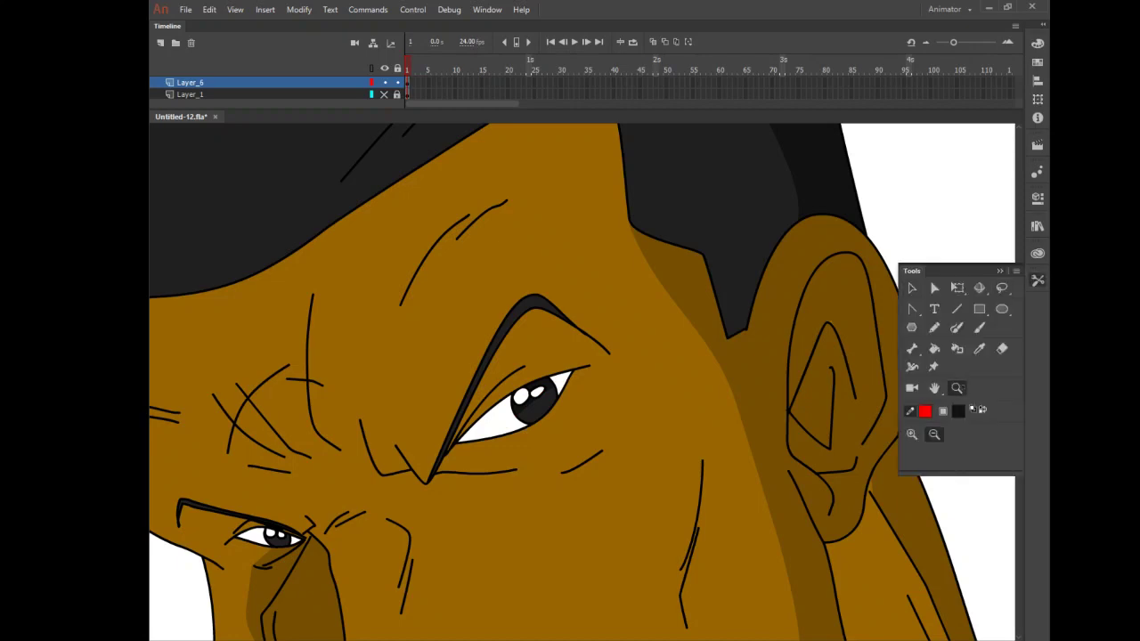
drag(225, 515, 322, 582)
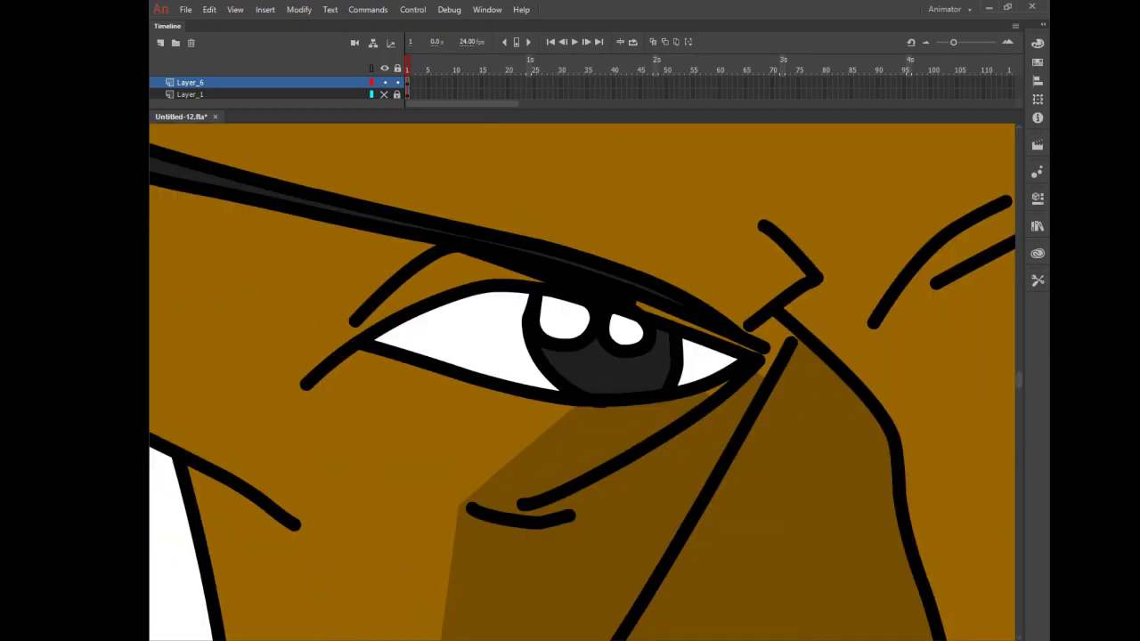
click(934, 327)
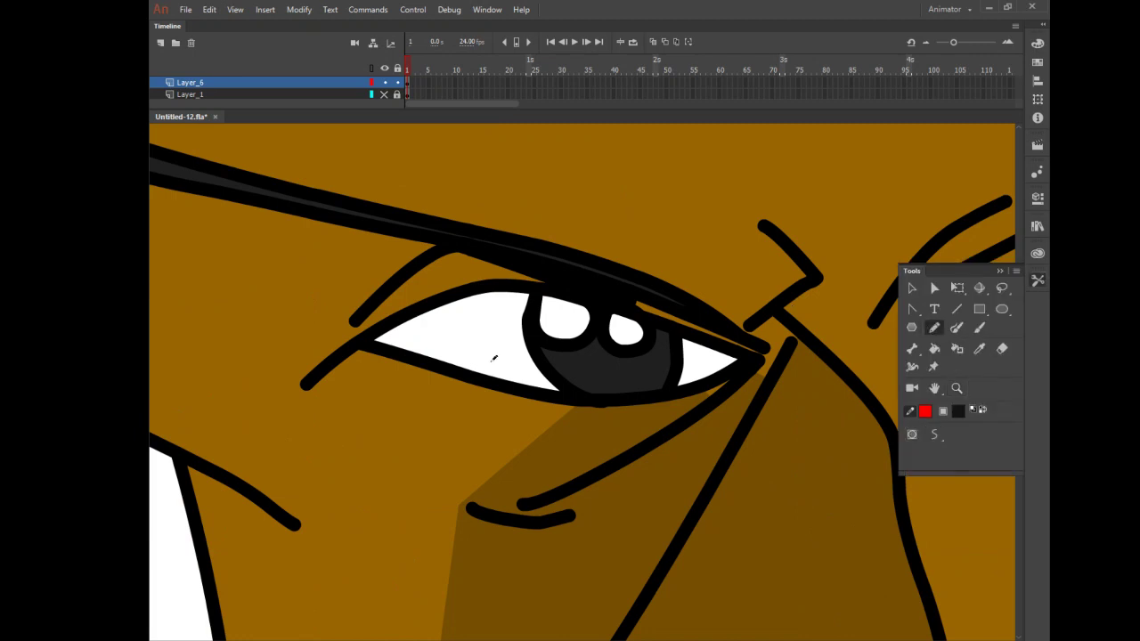
mouse_move(509, 366)
mouse_down()
mouse_move(692, 364)
mouse_move(700, 374)
mouse_up()
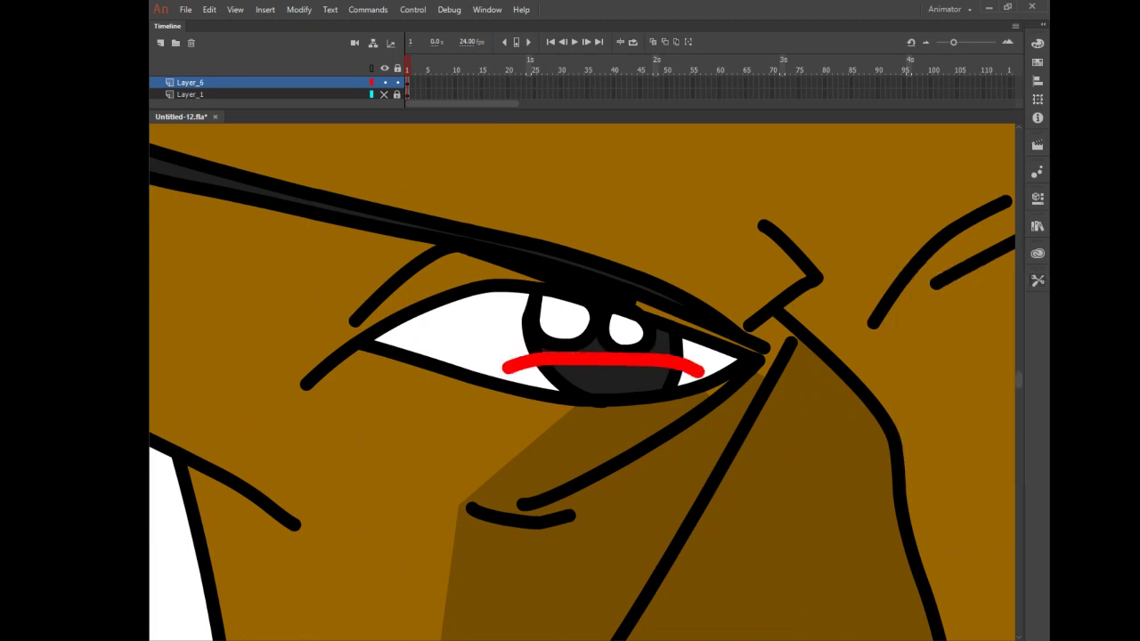
Step: Fill the far eye's iris above the red line with the dark shadow colour, and delete the line
click(1037, 280)
click(979, 327)
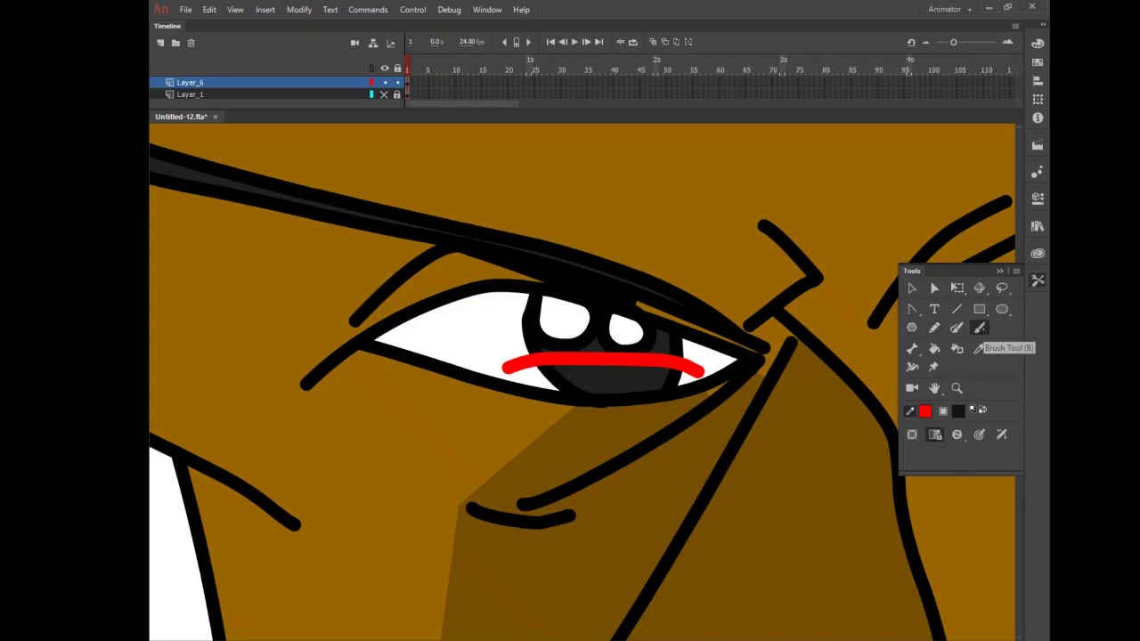
click(935, 348)
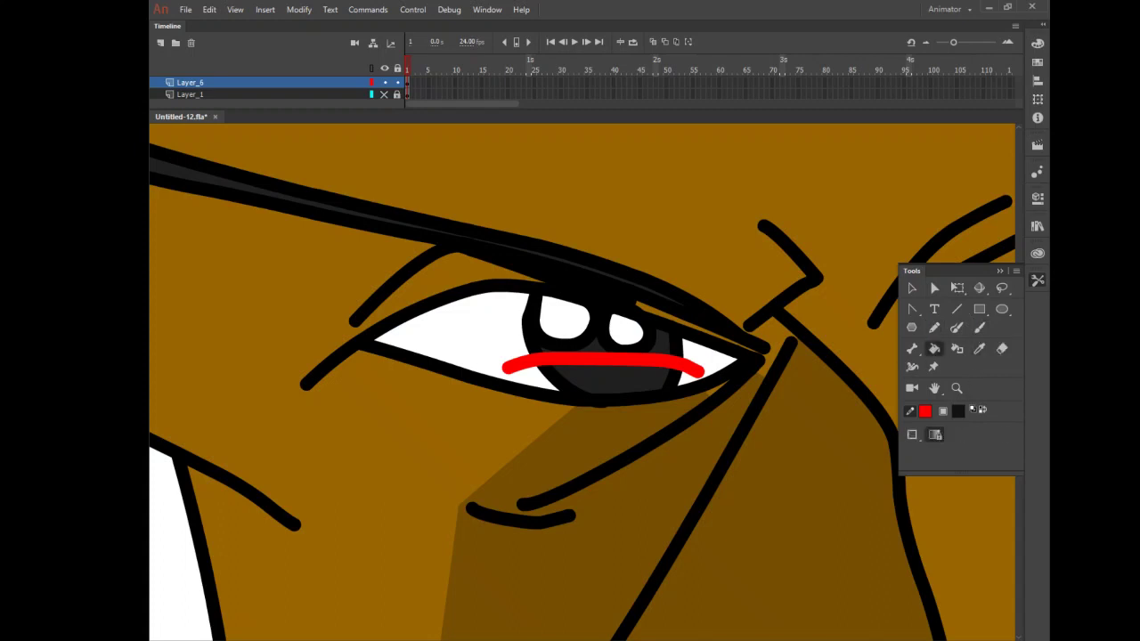
click(657, 347)
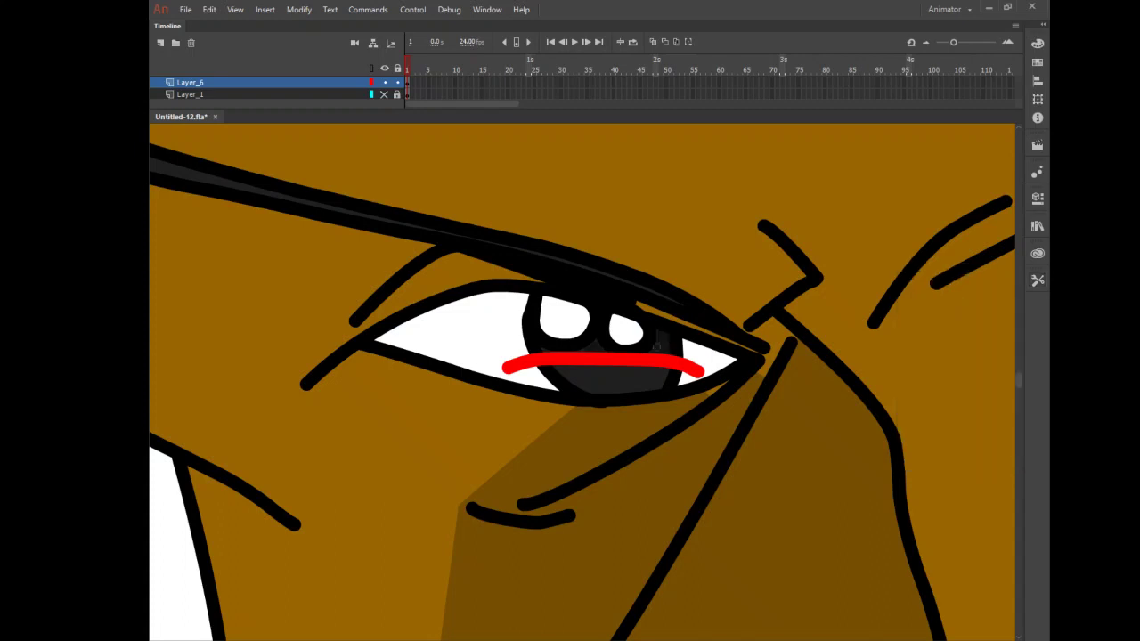
click(1038, 280)
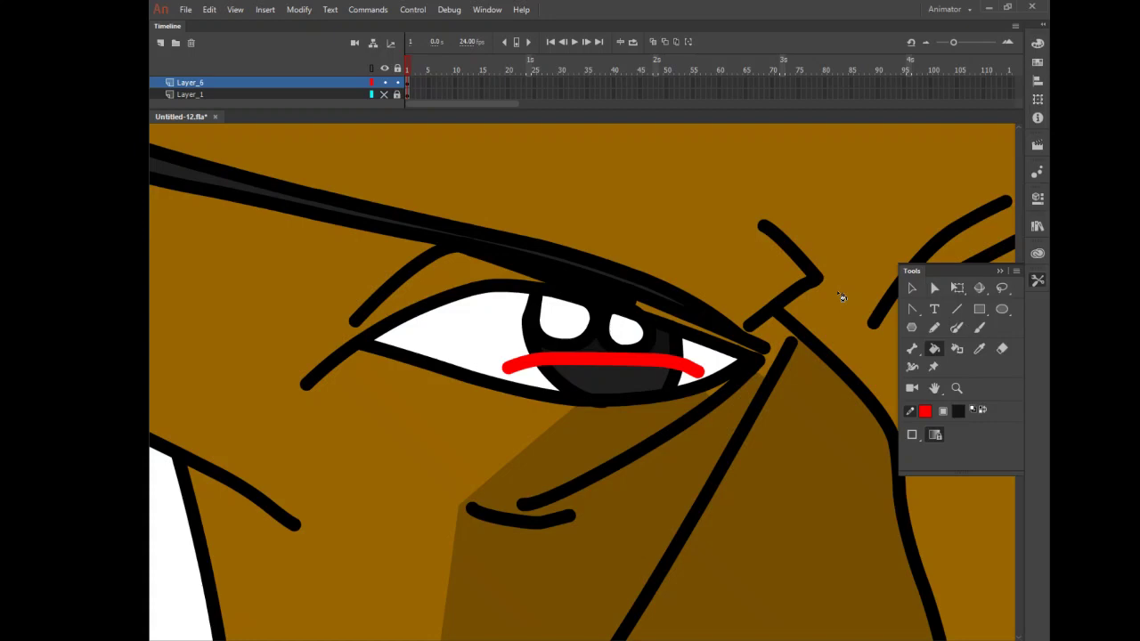
double_click(693, 366)
key(Delete)
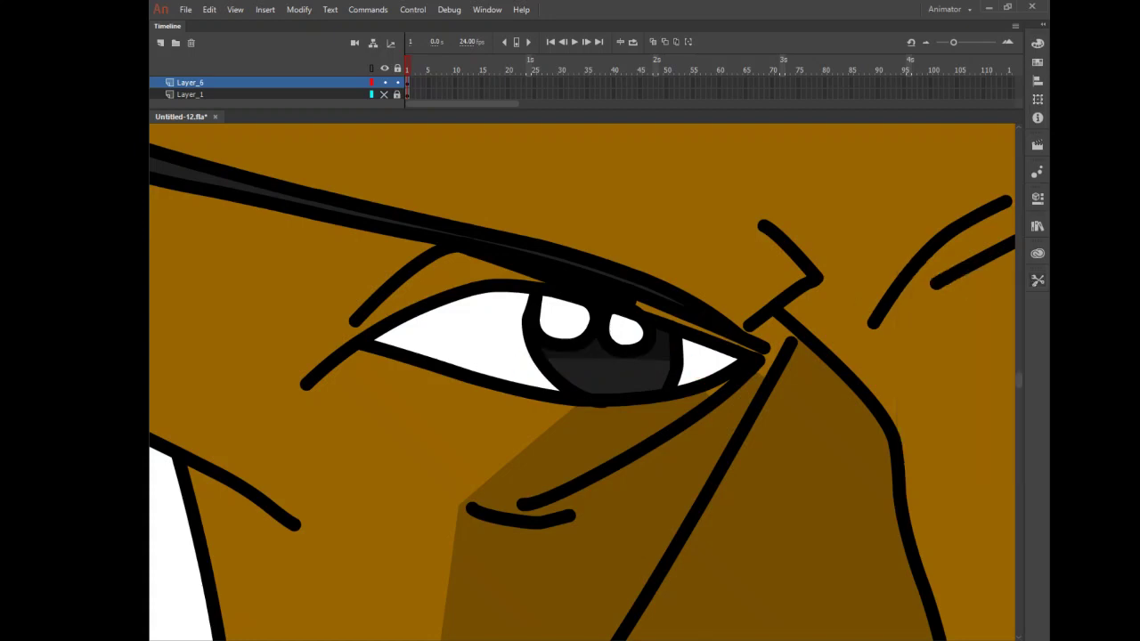
Step: Examine the shading of the whole head and collar
click(1038, 279)
click(957, 388)
click(842, 321)
click(799, 313)
click(783, 323)
click(768, 334)
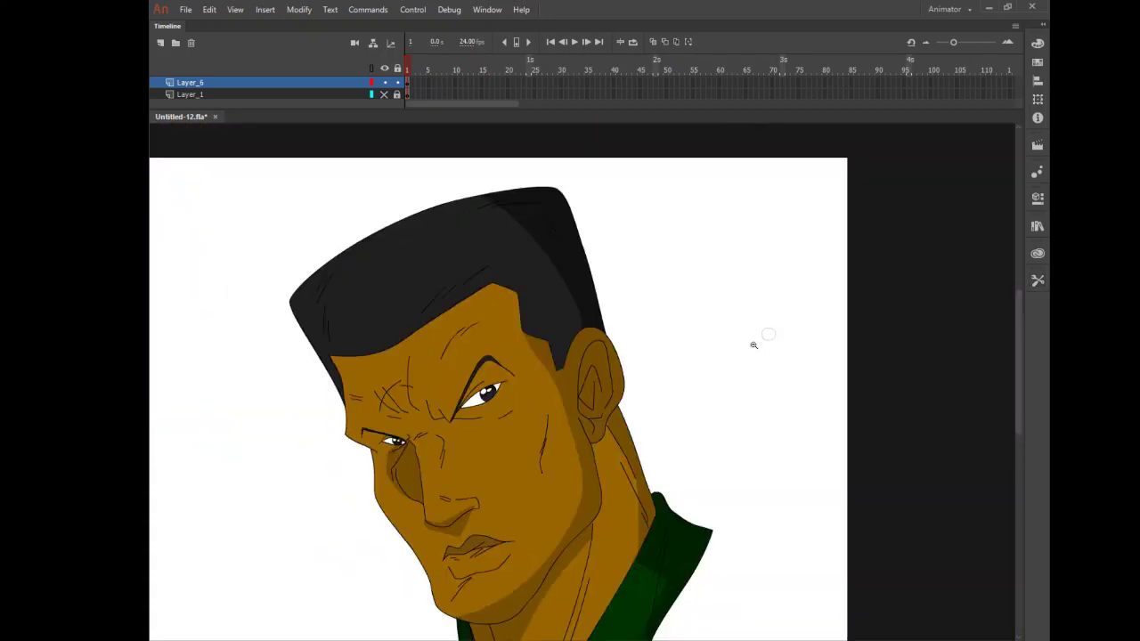
click(705, 376)
click(698, 377)
mouse_move(669, 454)
mouse_down()
mouse_move(699, 508)
mouse_move(685, 513)
mouse_up()
click(650, 480)
click(622, 433)
click(611, 405)
drag(544, 197, 639, 312)
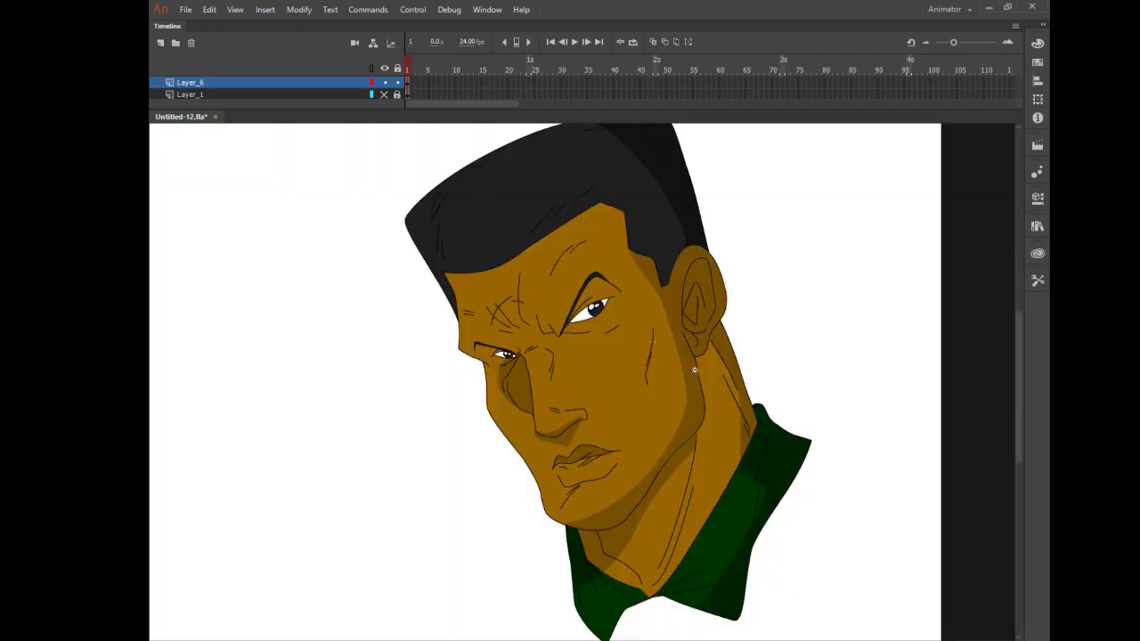
Step: Narrow the jaw shadow by pulling its inner edge closer to the chin and jaw outline, and save the document
click(1038, 280)
key(v)
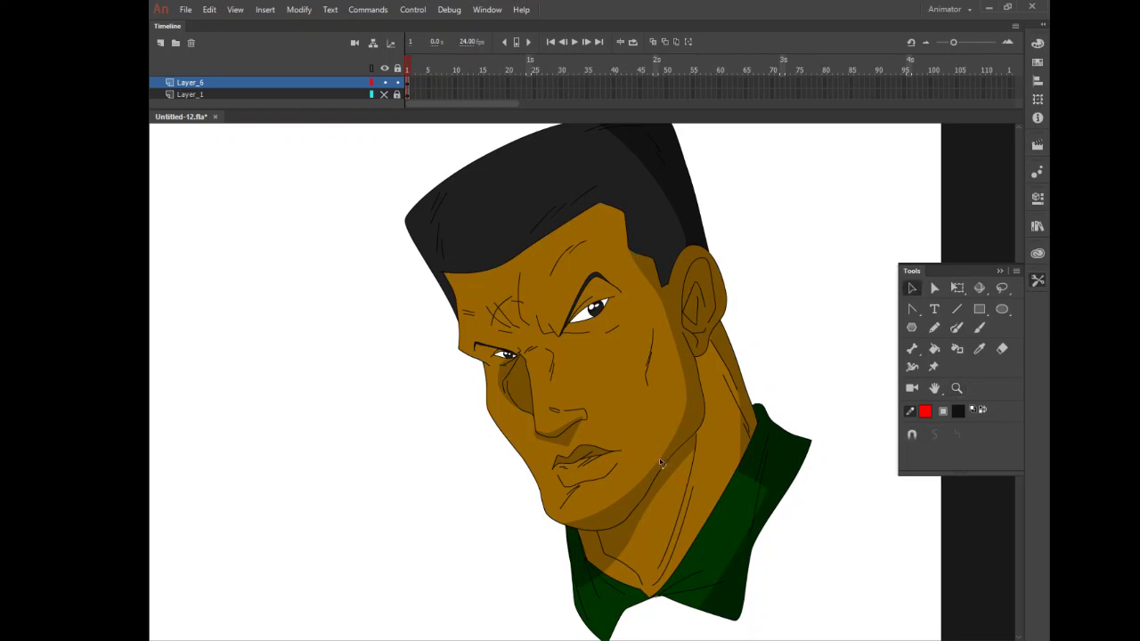
drag(607, 509, 613, 517)
drag(687, 403, 700, 403)
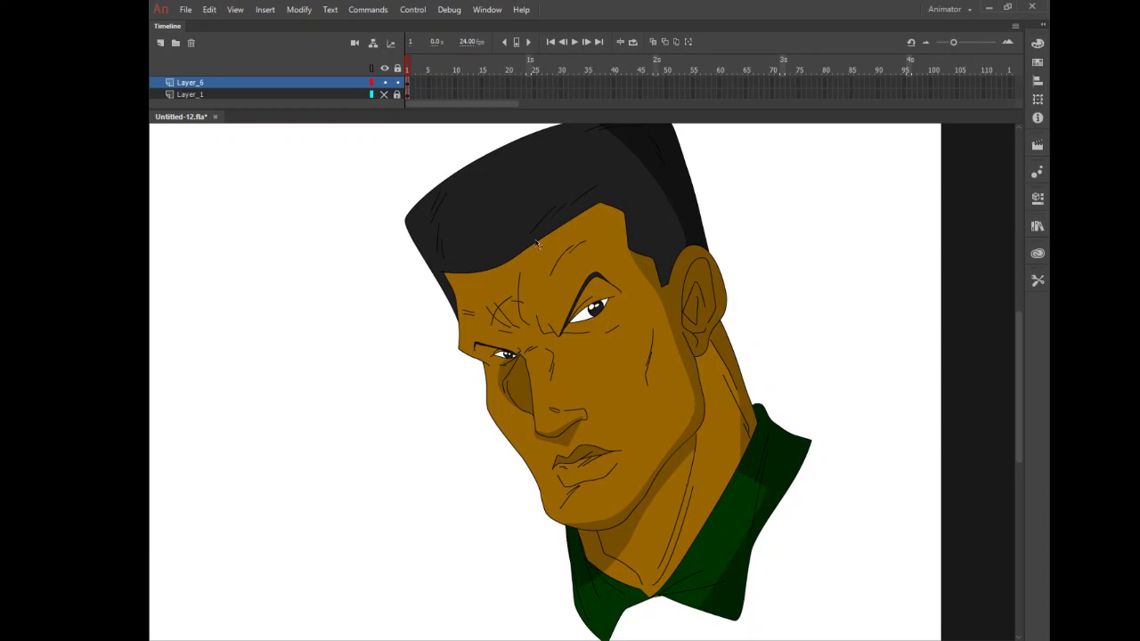
click(186, 9)
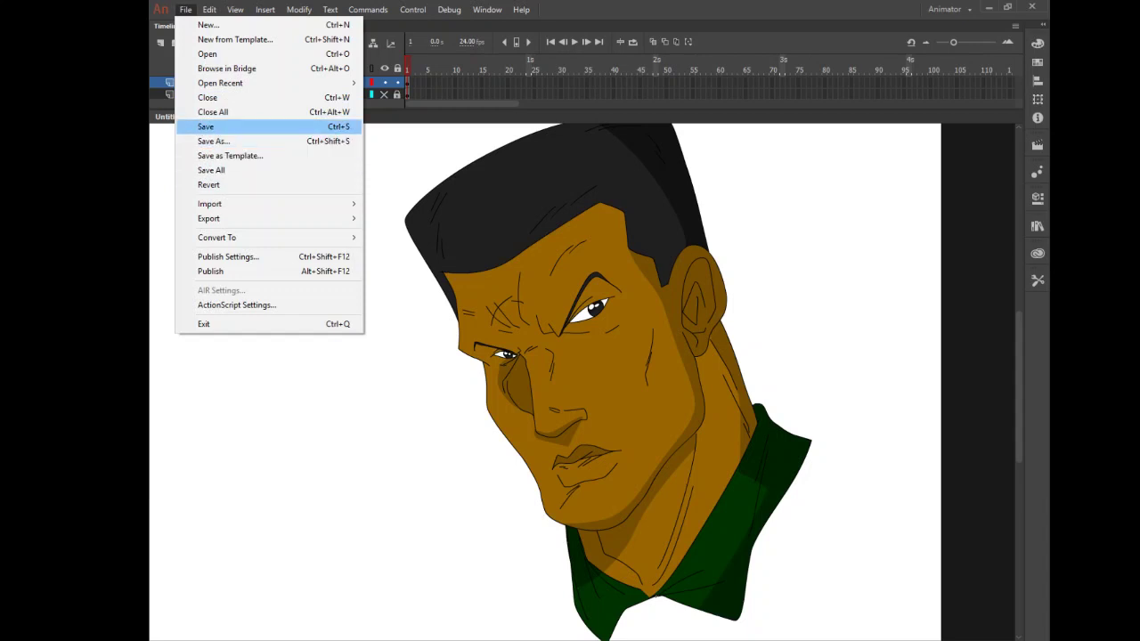
click(205, 122)
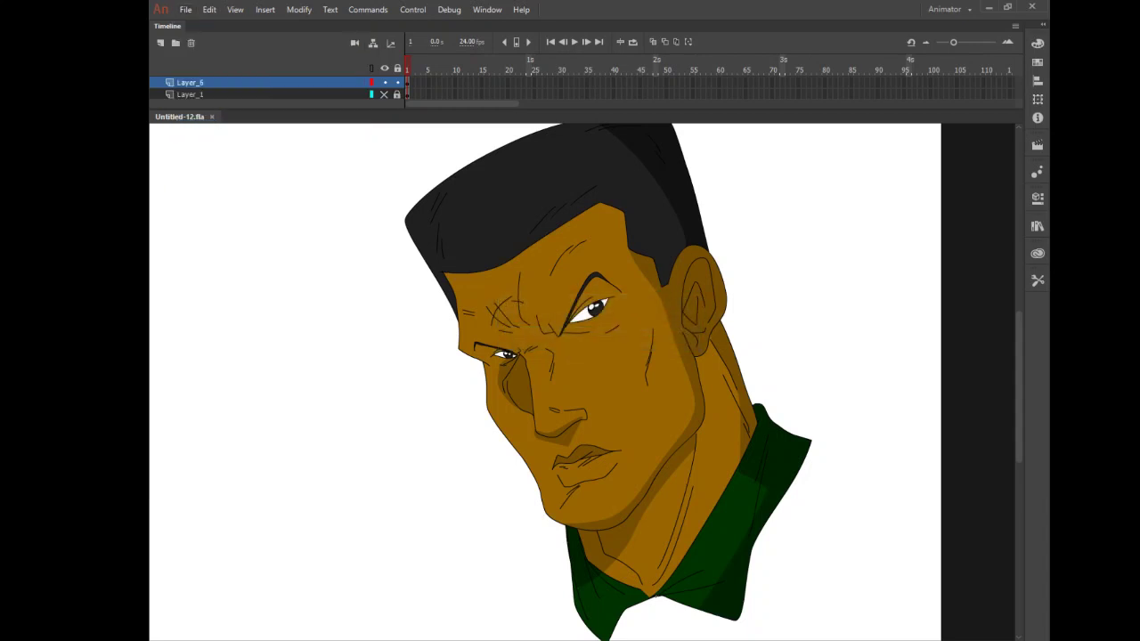
Step: Inspect the finished drawing at several magnifications, checking the ear and neck, the face, and the full head with the collar
click(1037, 280)
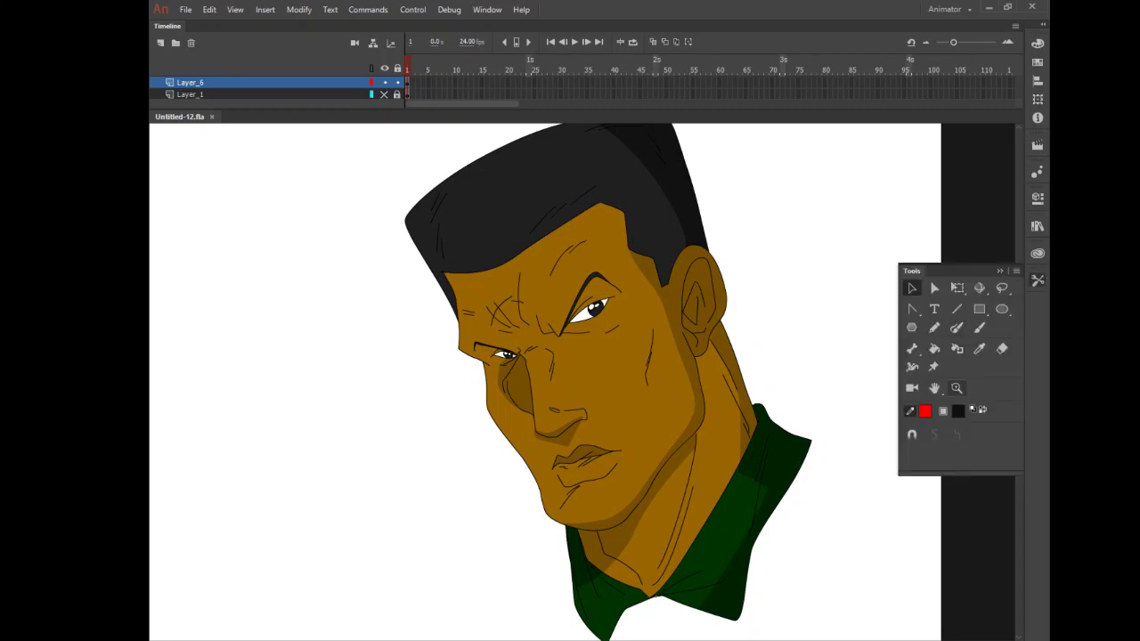
click(957, 388)
click(773, 384)
drag(466, 221, 652, 545)
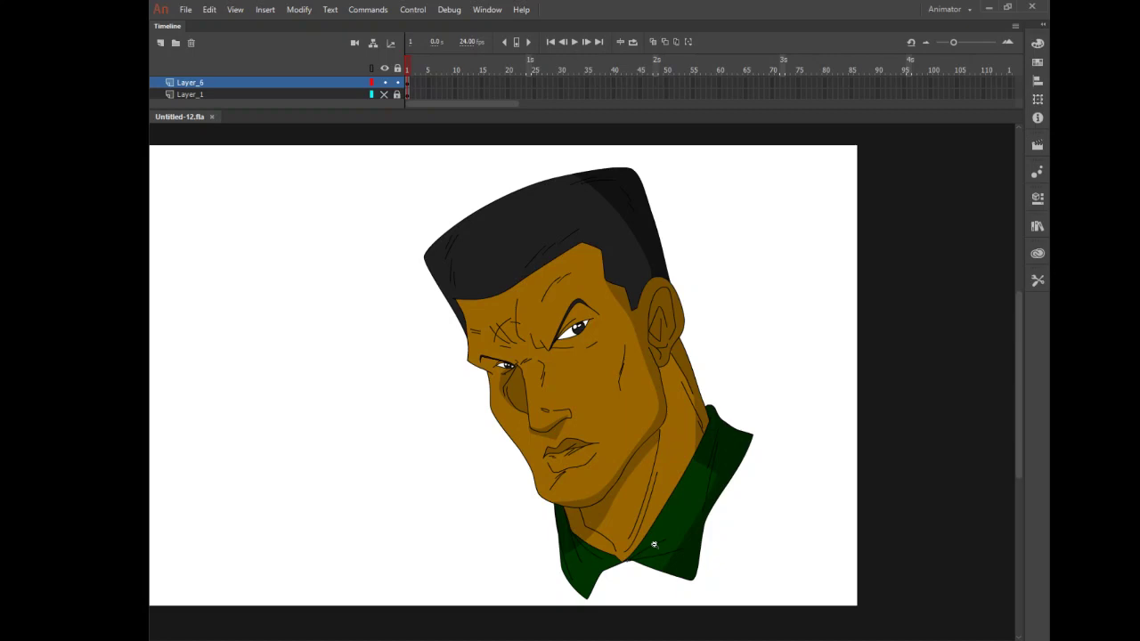
drag(639, 315, 695, 388)
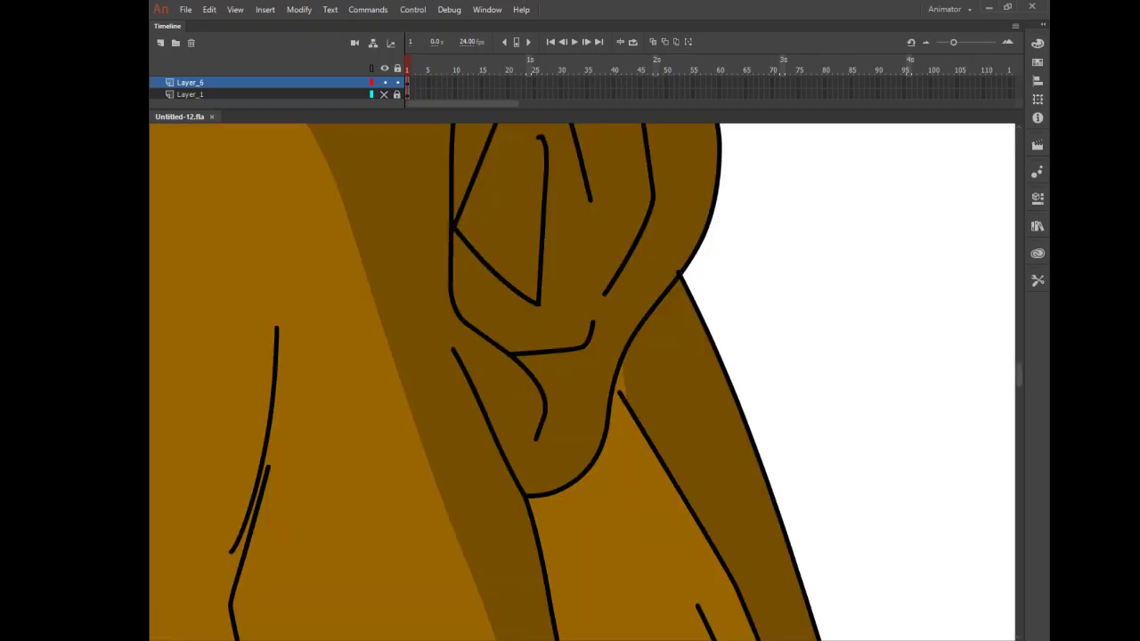
alt+click(677, 369)
alt+click(663, 388)
alt+click(661, 390)
alt+click(662, 389)
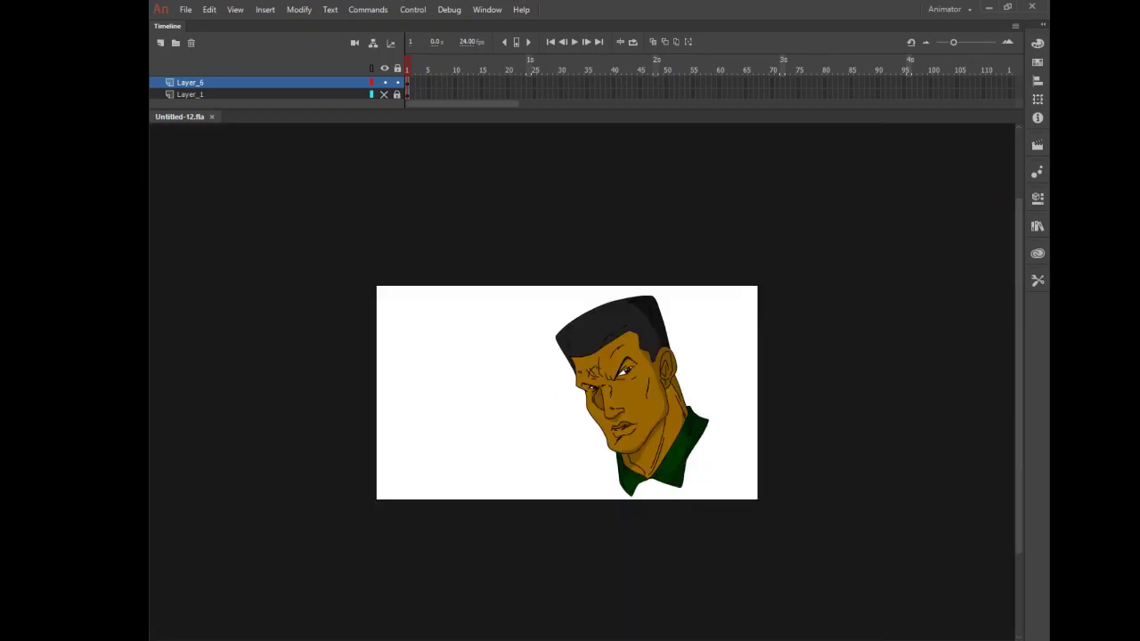
drag(556, 332, 649, 440)
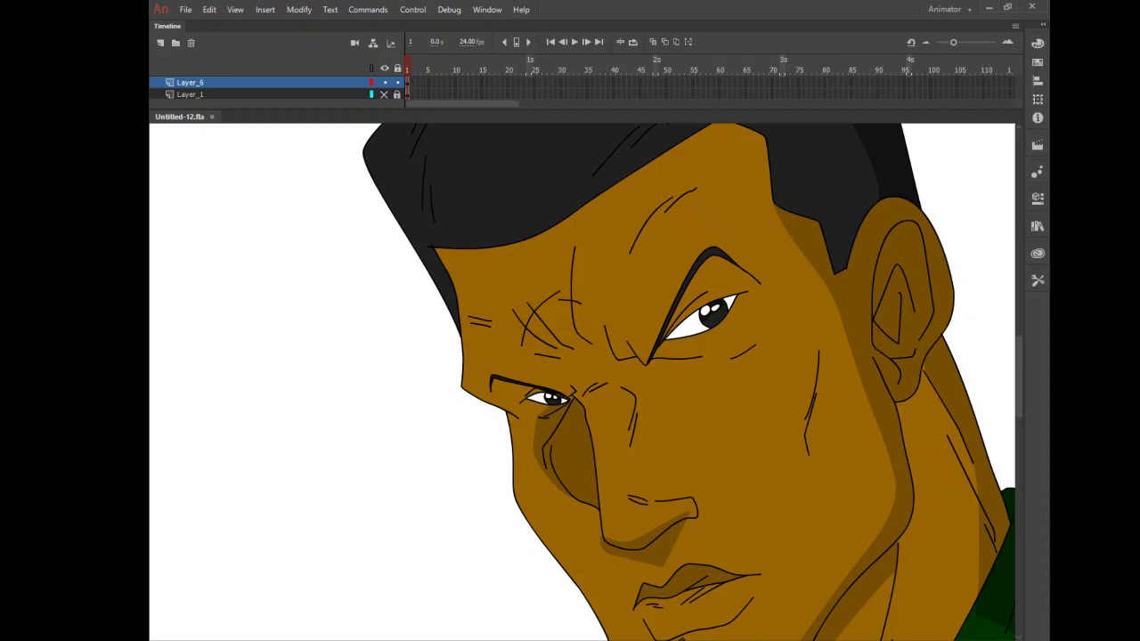
alt+click(743, 475)
alt+click(543, 507)
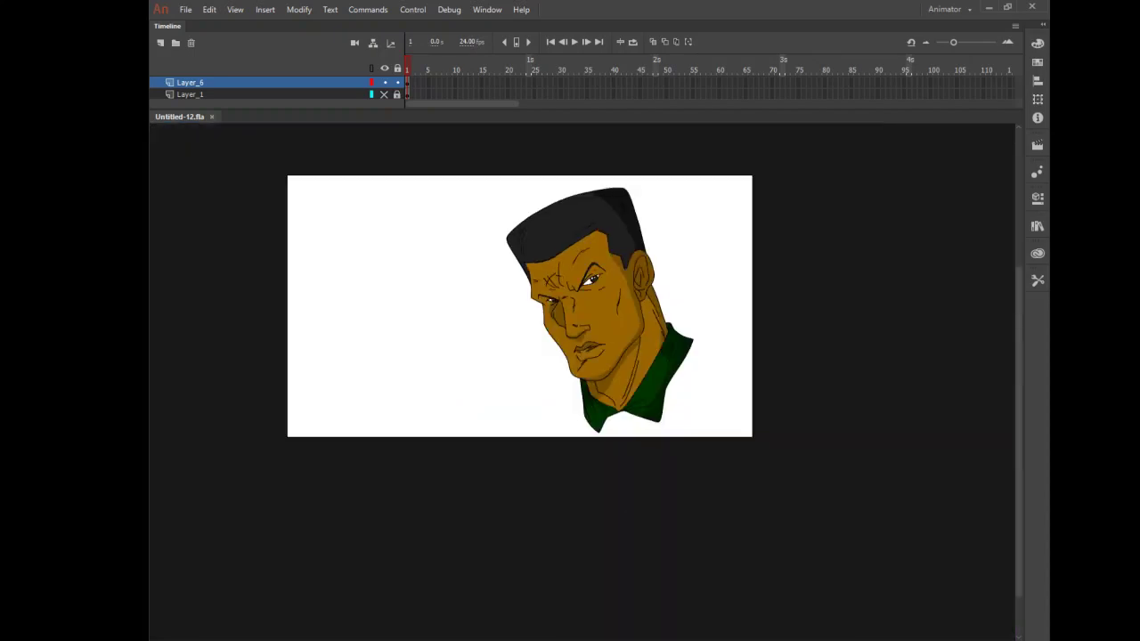
drag(565, 322, 660, 443)
alt+click(613, 401)
alt+click(612, 397)
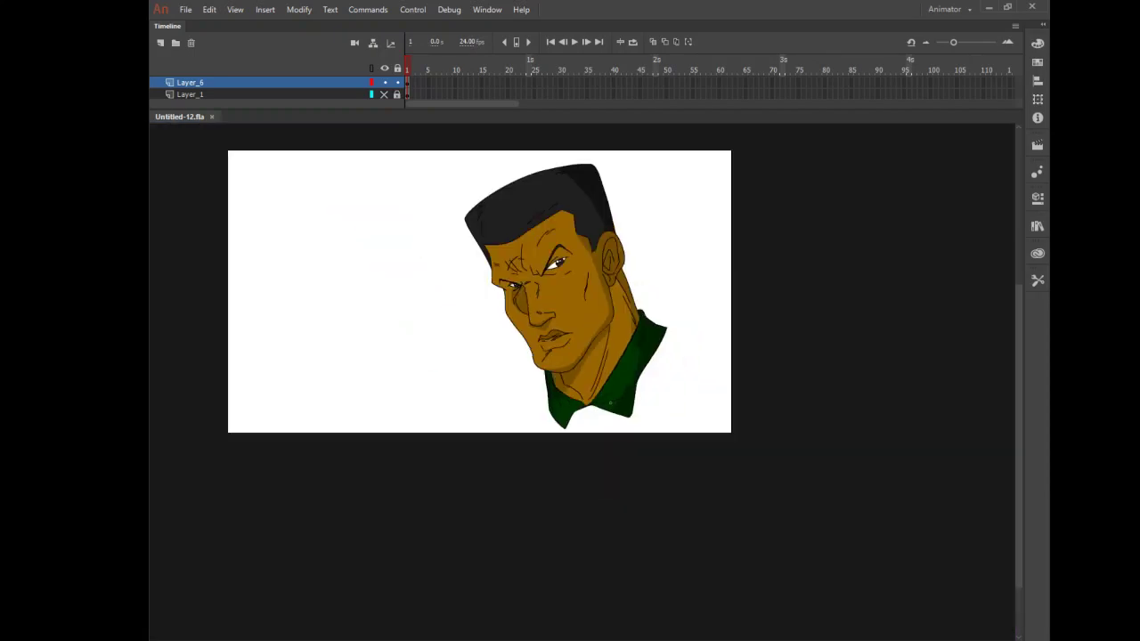
alt+click(610, 392)
drag(570, 269, 649, 413)
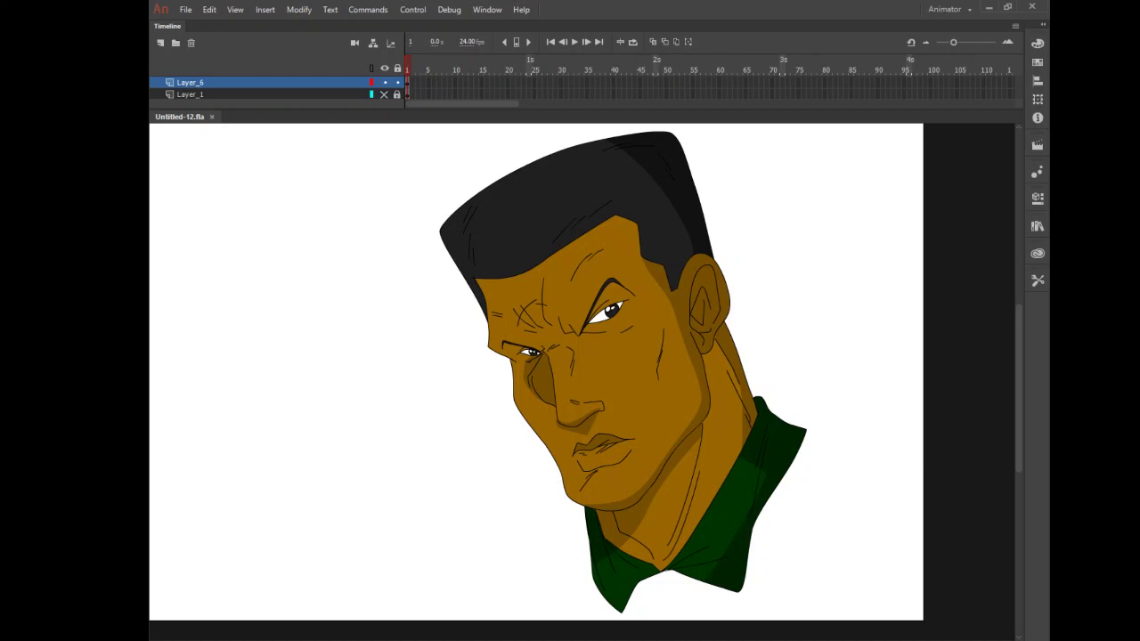
alt+click(583, 293)
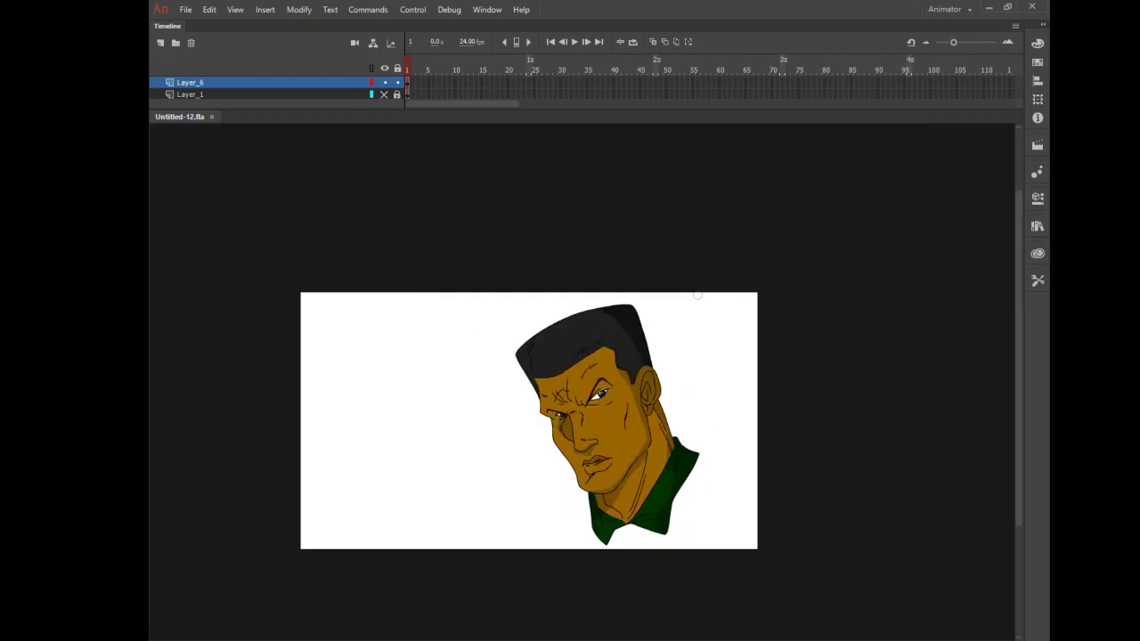
drag(545, 303, 683, 569)
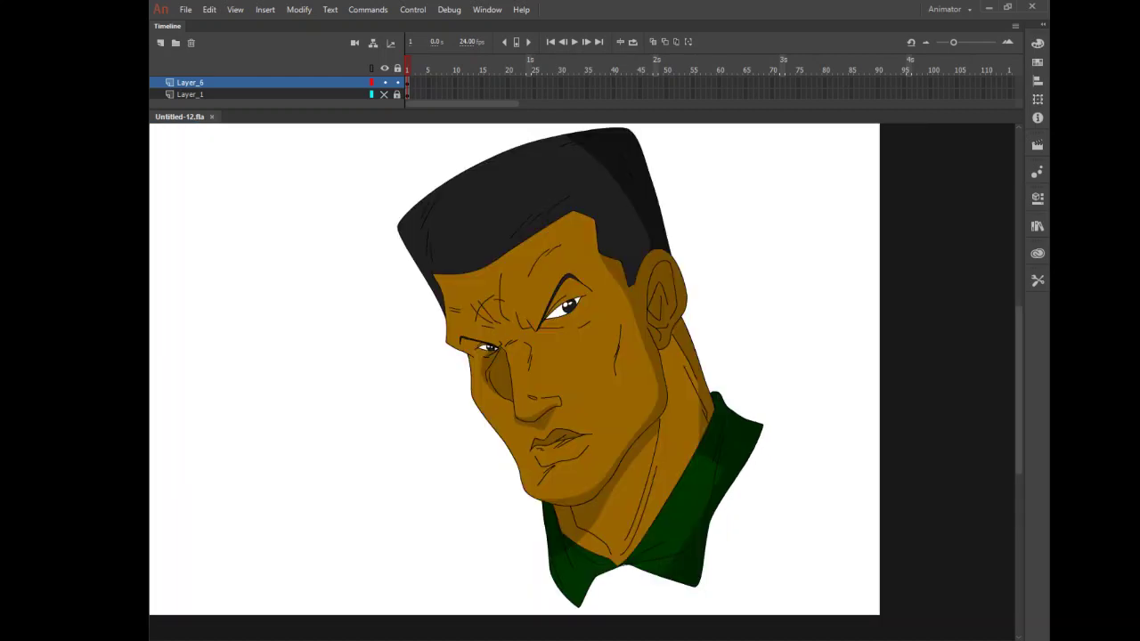